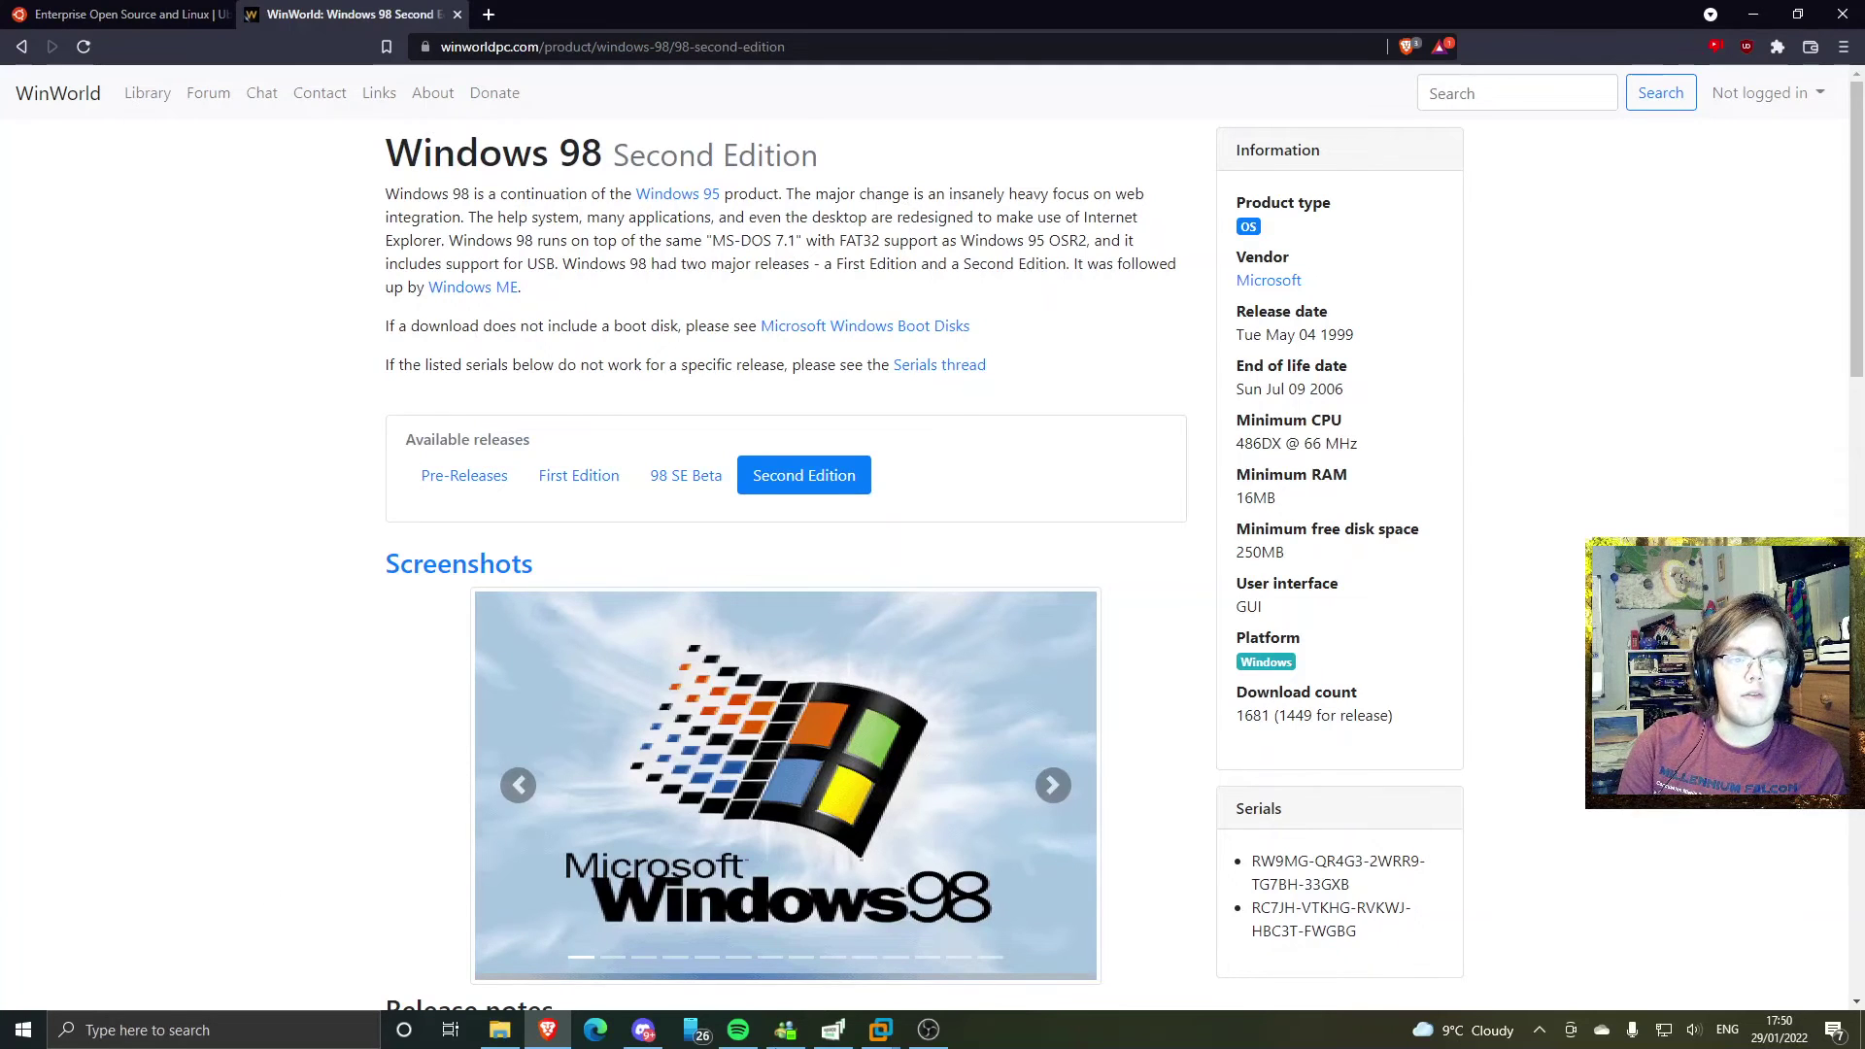
# - Examine the Windows 98 Second Edition page on WinWorld, including the OEM Full download and the listed serials
pyautogui.scroll(-10, 845, 377)
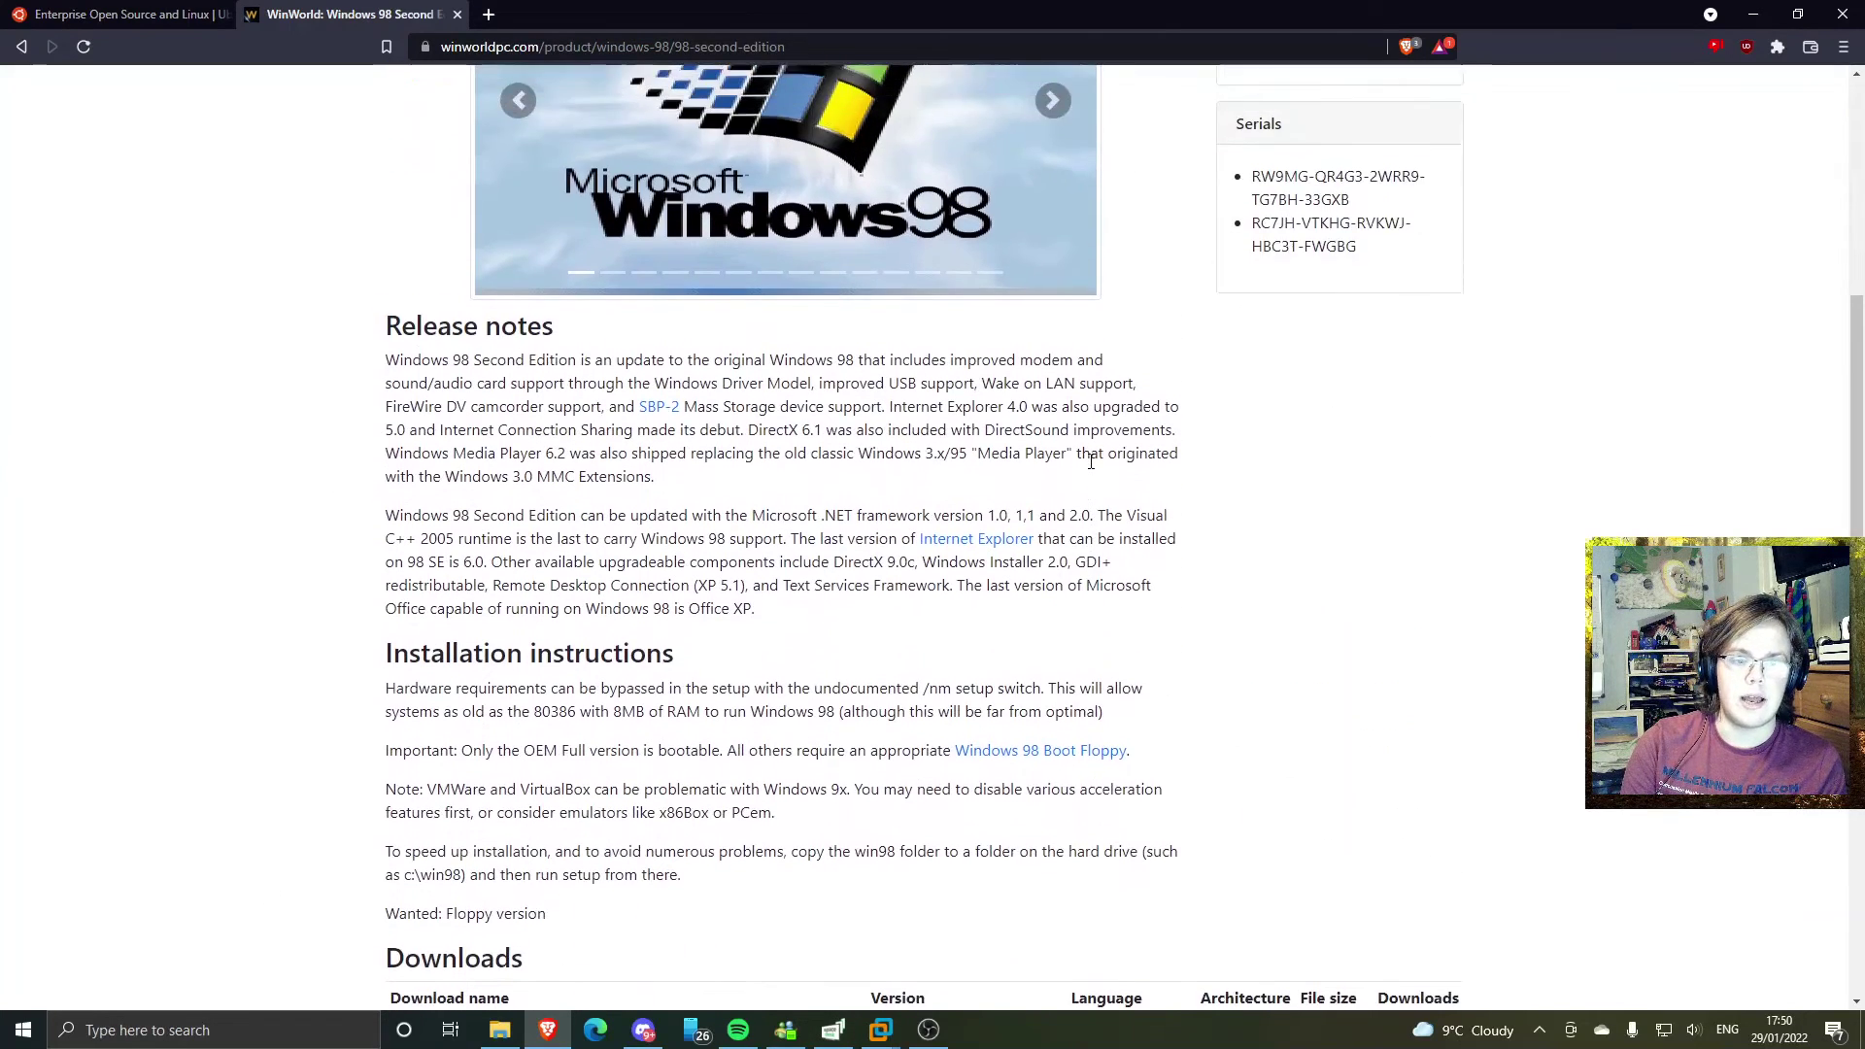
pyautogui.scroll(-3, 1091, 462)
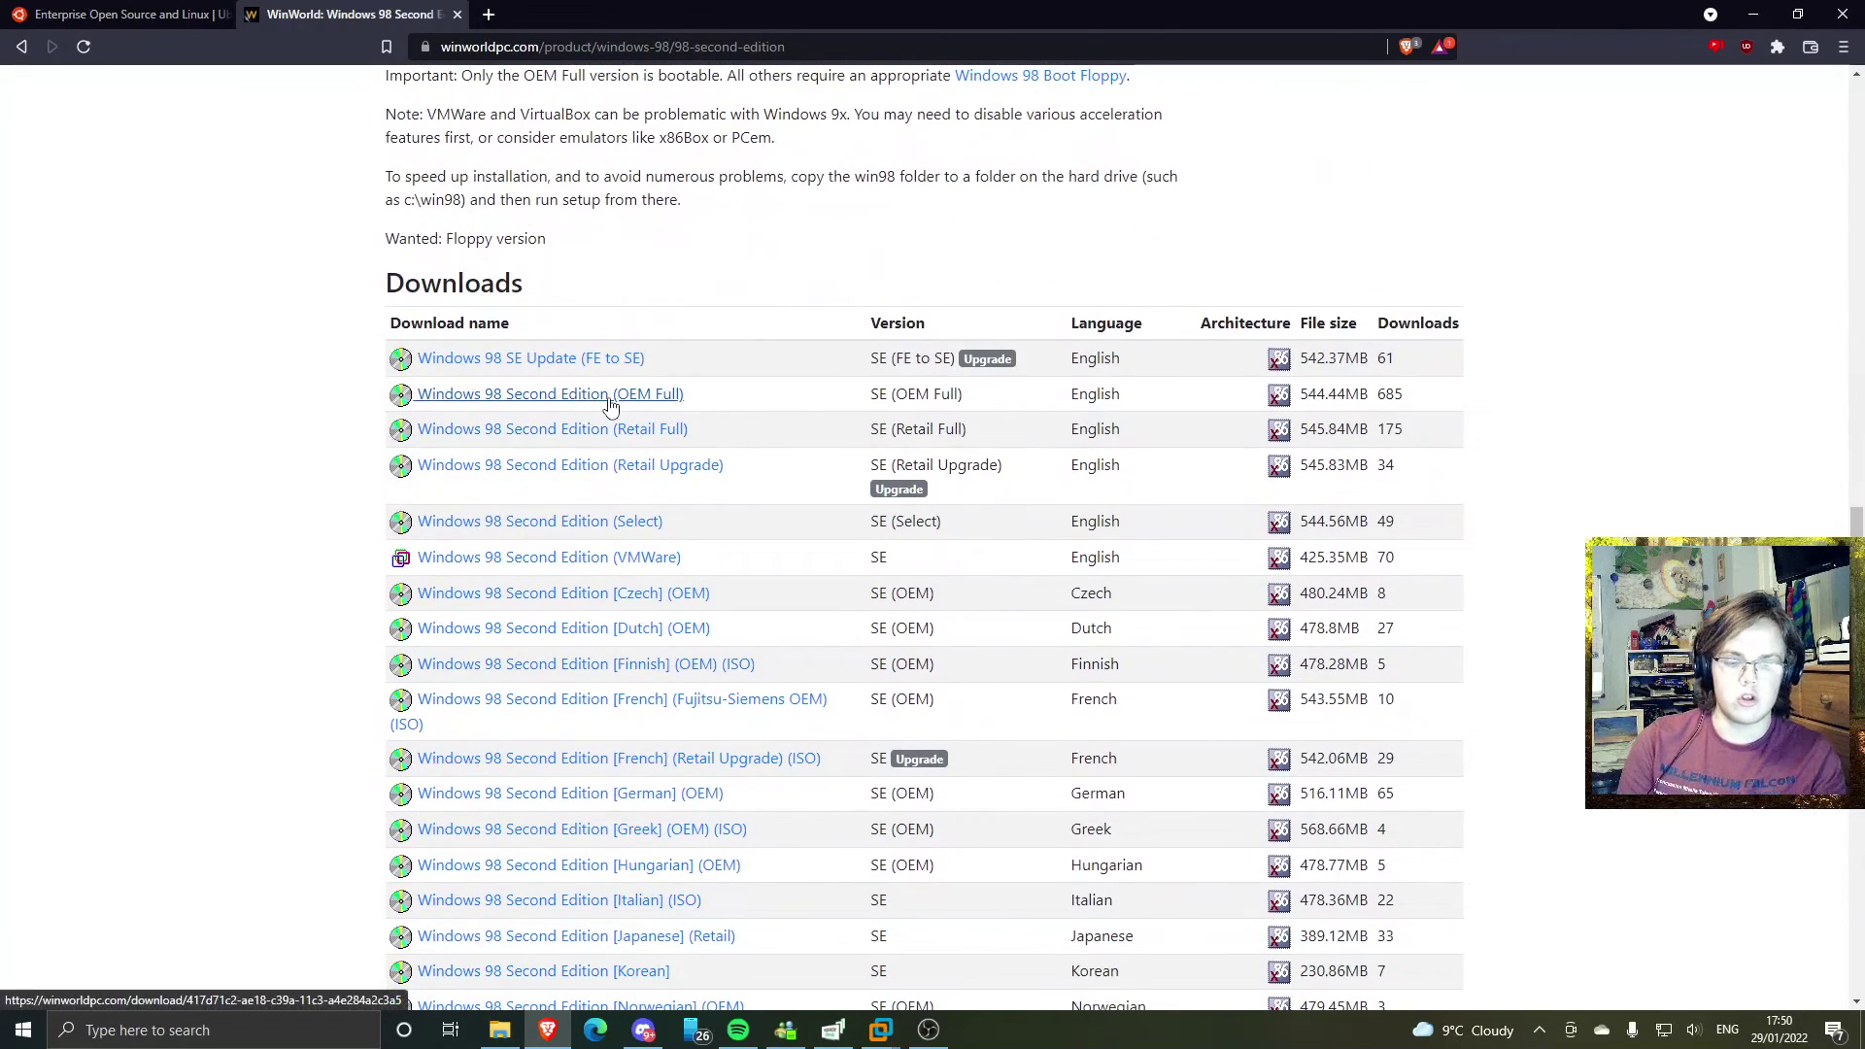
pyautogui.scroll(3, 605, 408)
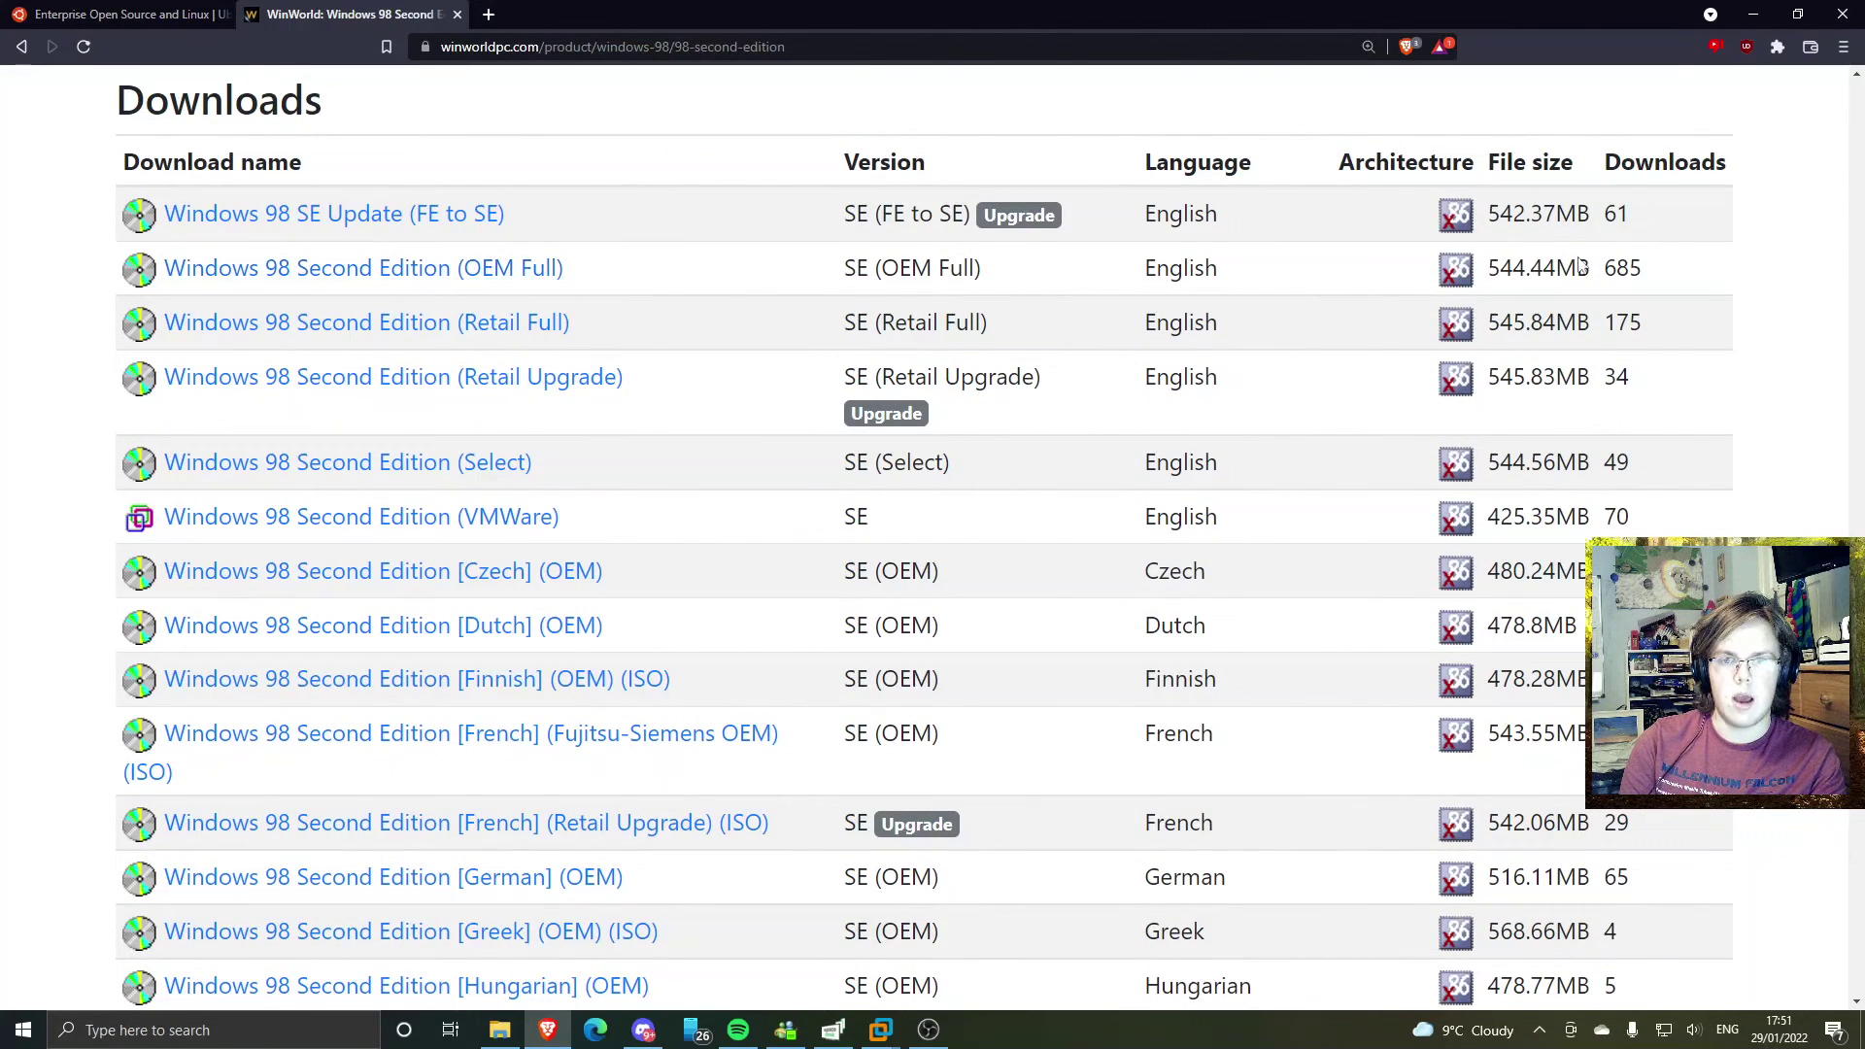
pyautogui.click(1368, 47)
pyautogui.click(1408, 83)
pyautogui.scroll(10, 1651, 340)
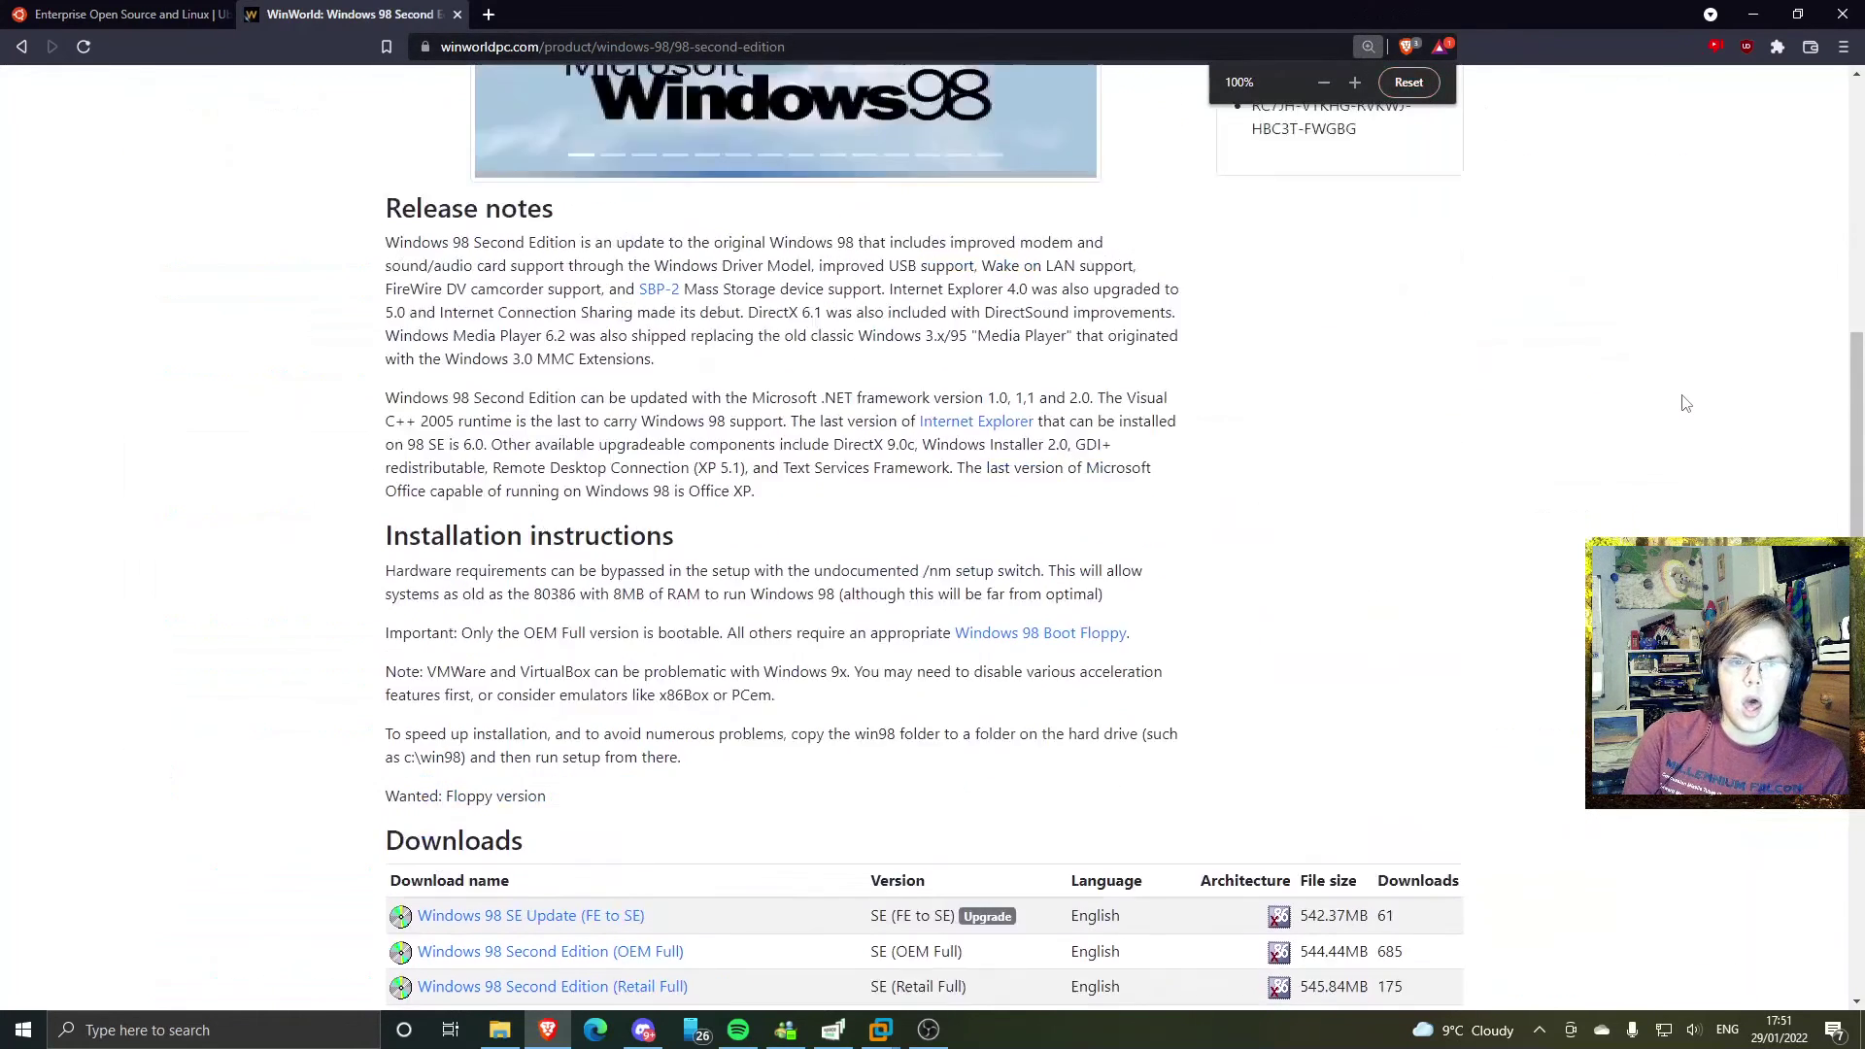
pyautogui.moveTo(1365, 406); pyautogui.dragTo(1236, 384)
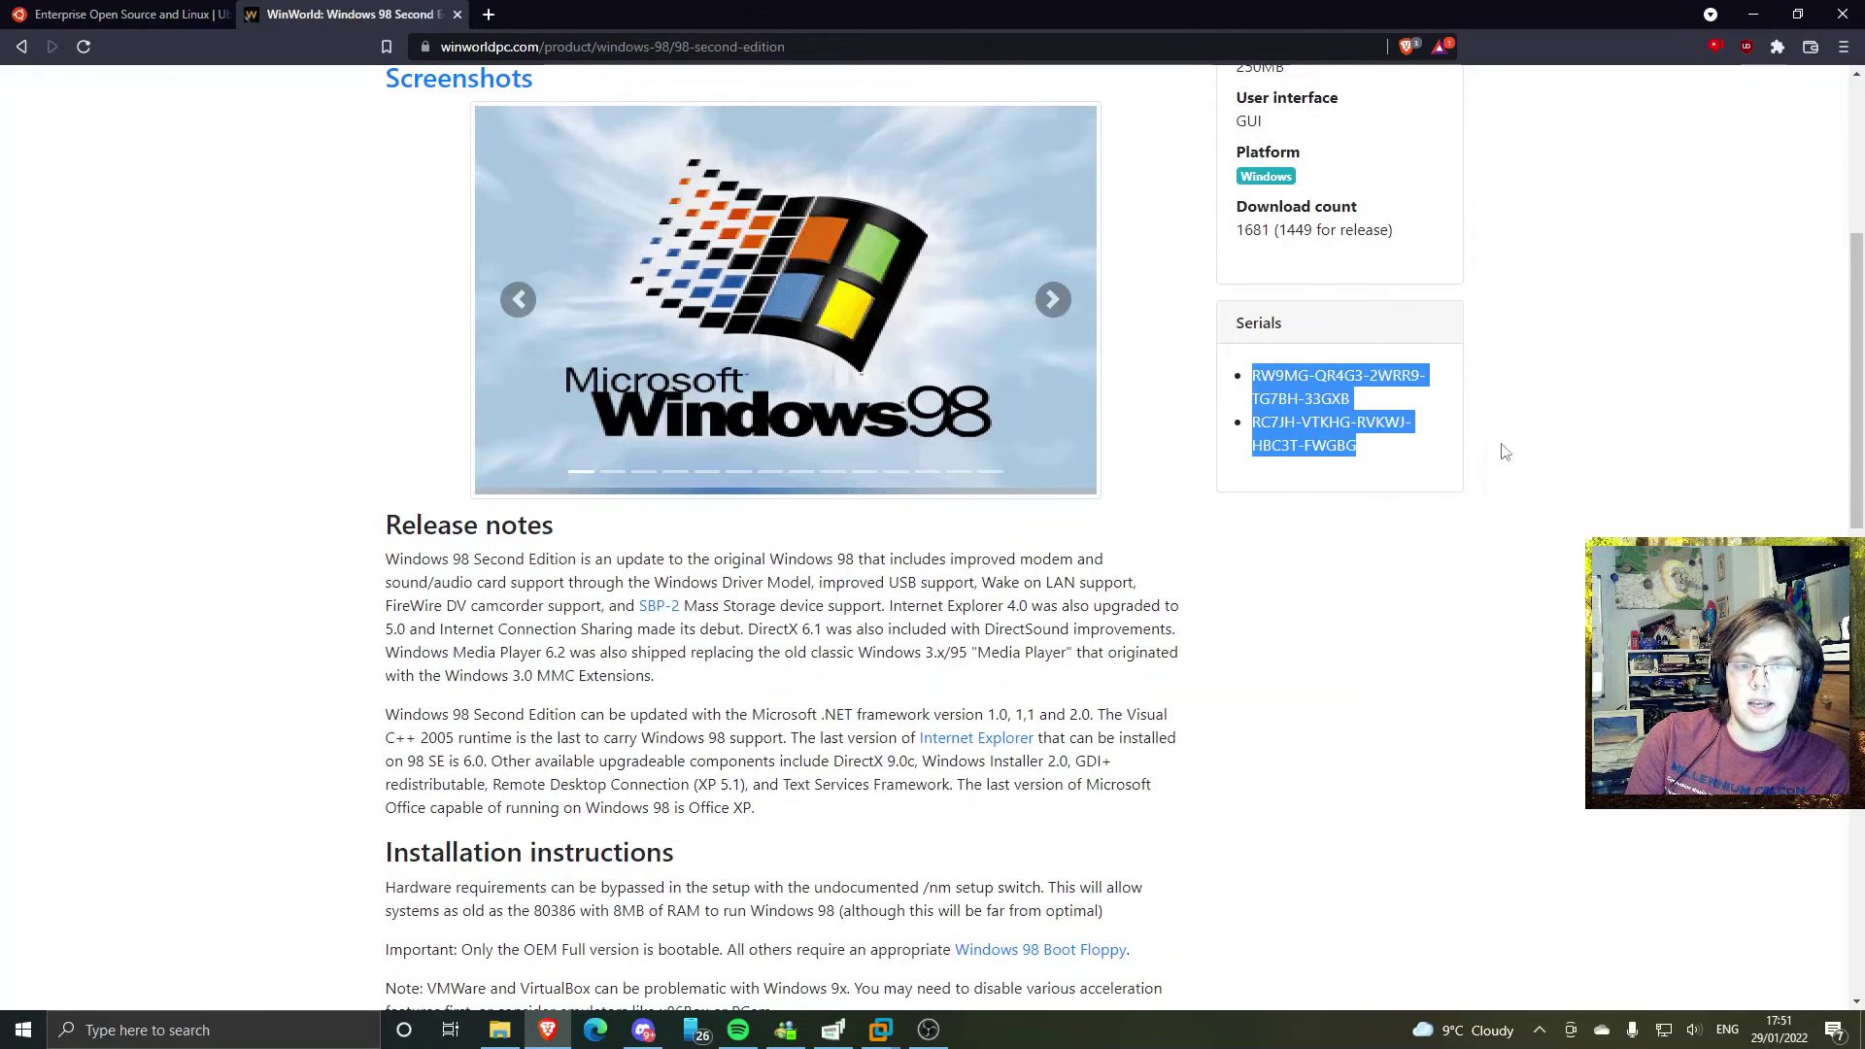
pyautogui.click(1534, 440)
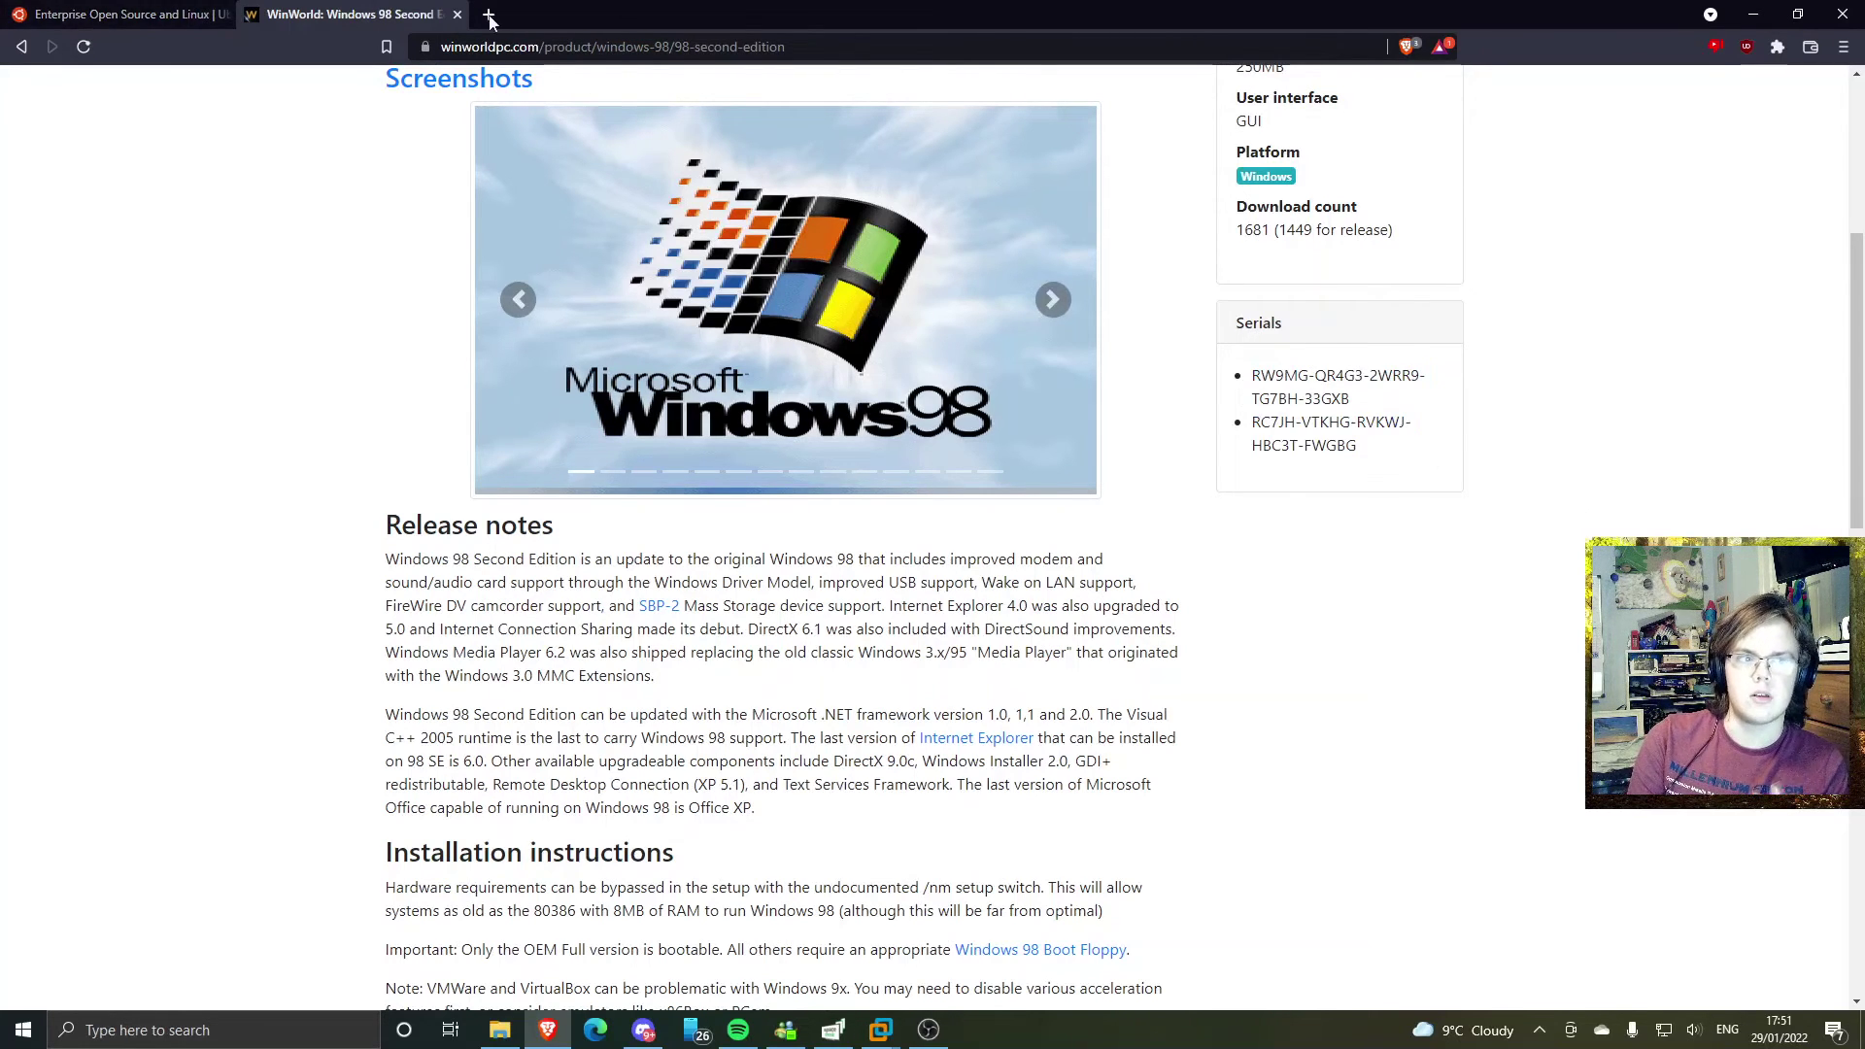
# - Look over the Ubuntu download page alongside the Windows 98 Second Edition page
pyautogui.click(58, 13)
pyautogui.click(291, 13)
pyautogui.click(146, 14)
pyautogui.click(294, 20)
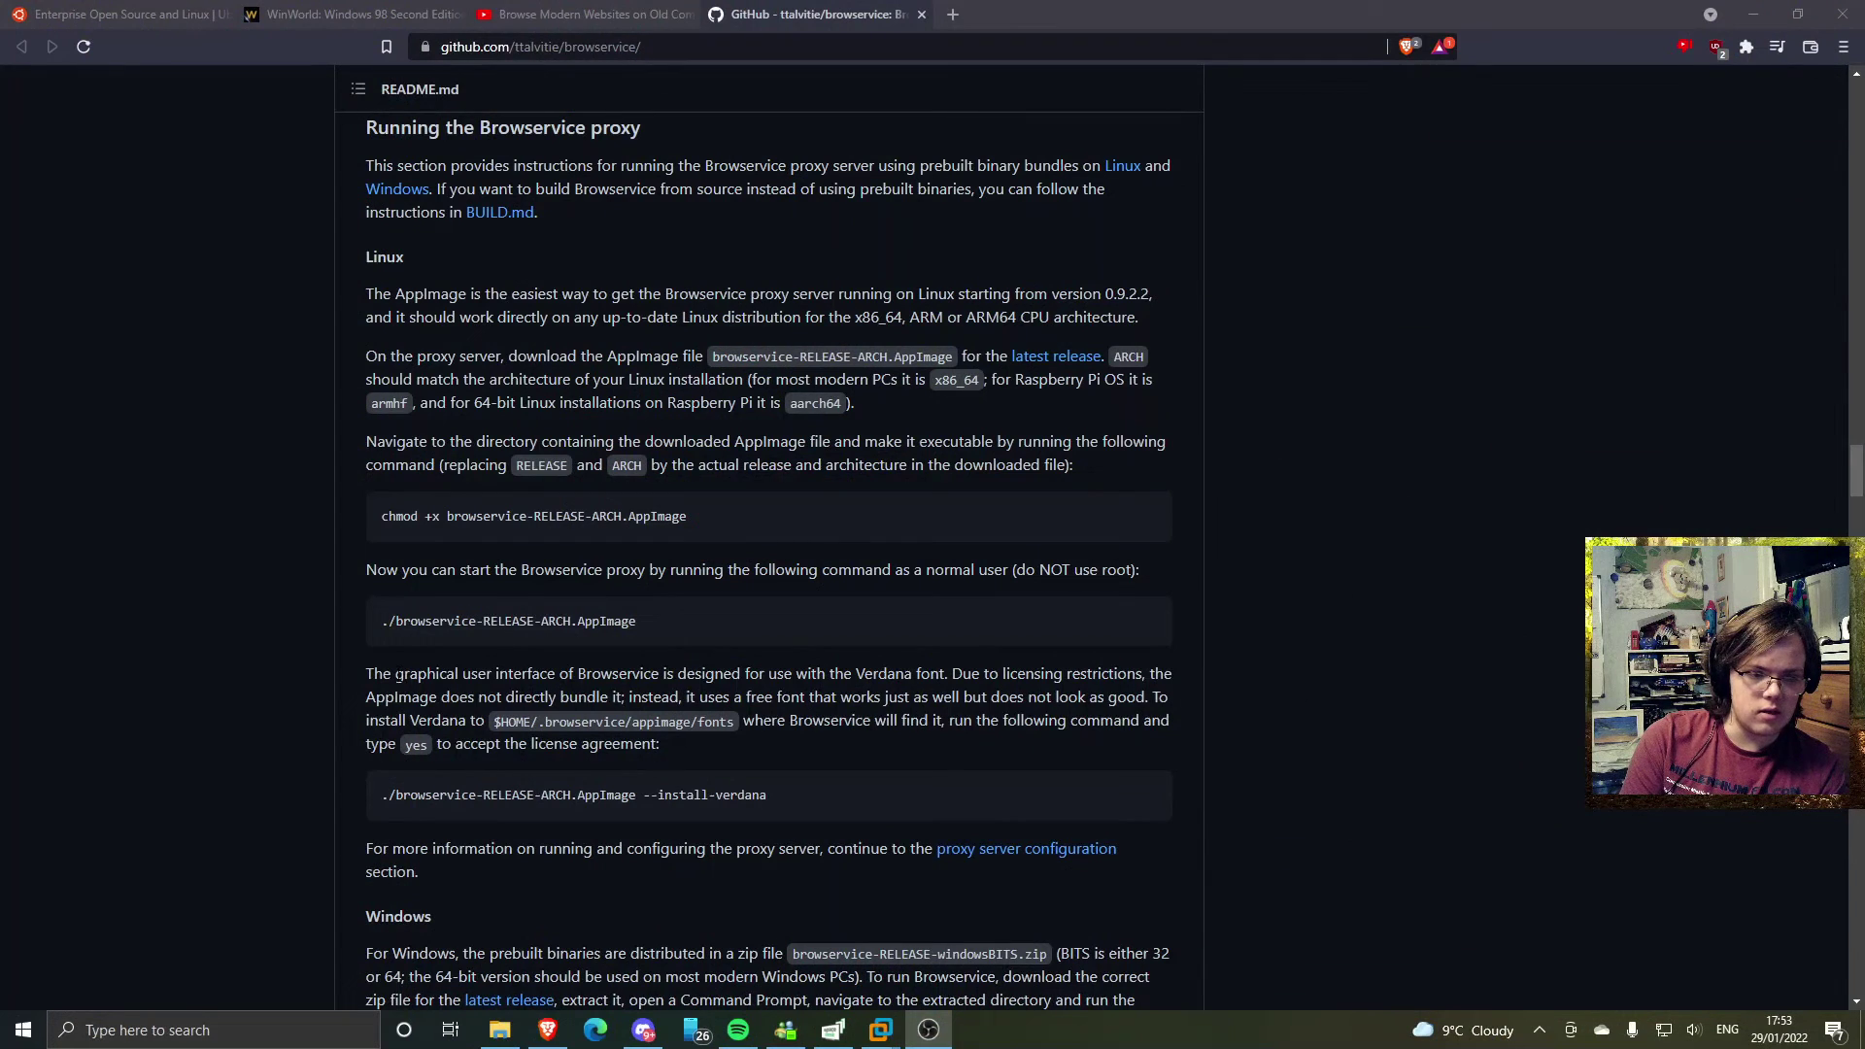
# - Examine the Browservice README's Linux instructions for running the proxy, temporarily enlarging the page text
pyautogui.moveTo(395, 673); pyautogui.dragTo(540, 673)
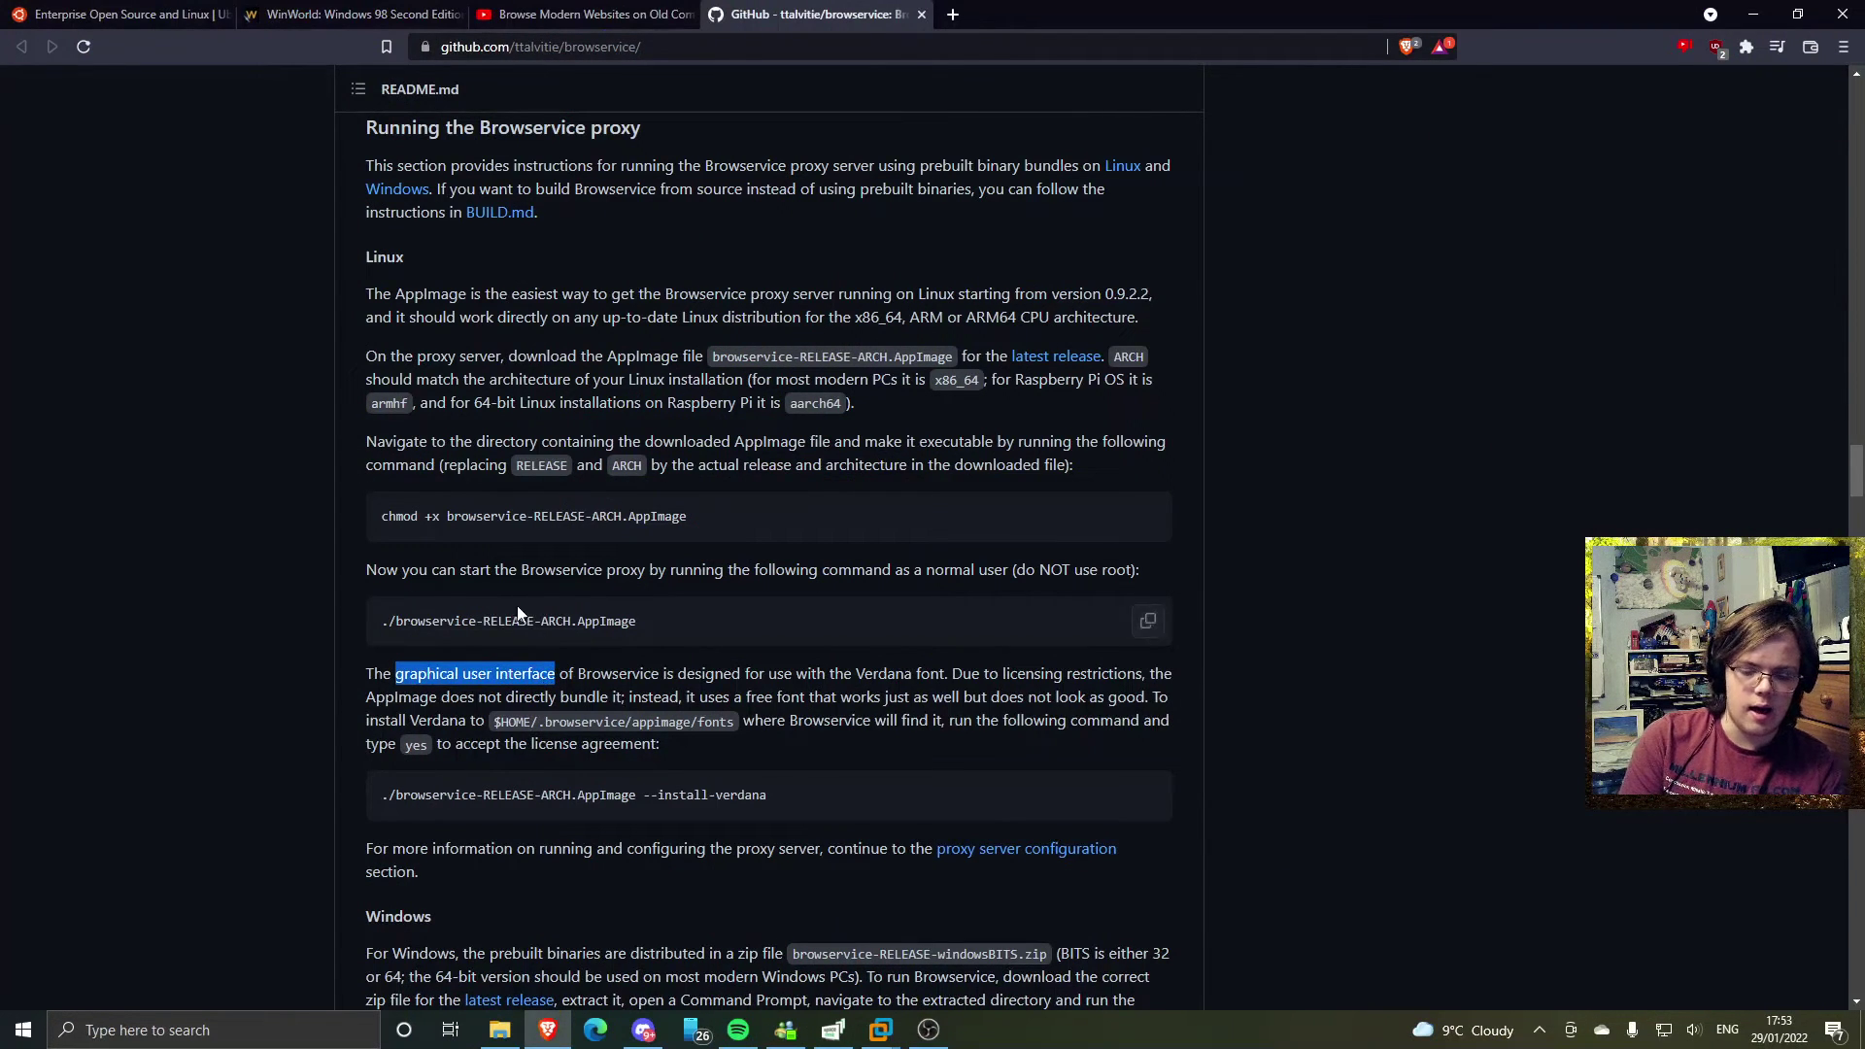
pyautogui.hotkey('ctrl', '=')
pyautogui.hotkey('ctrl', '=')
pyautogui.hotkey('ctrl', '=')
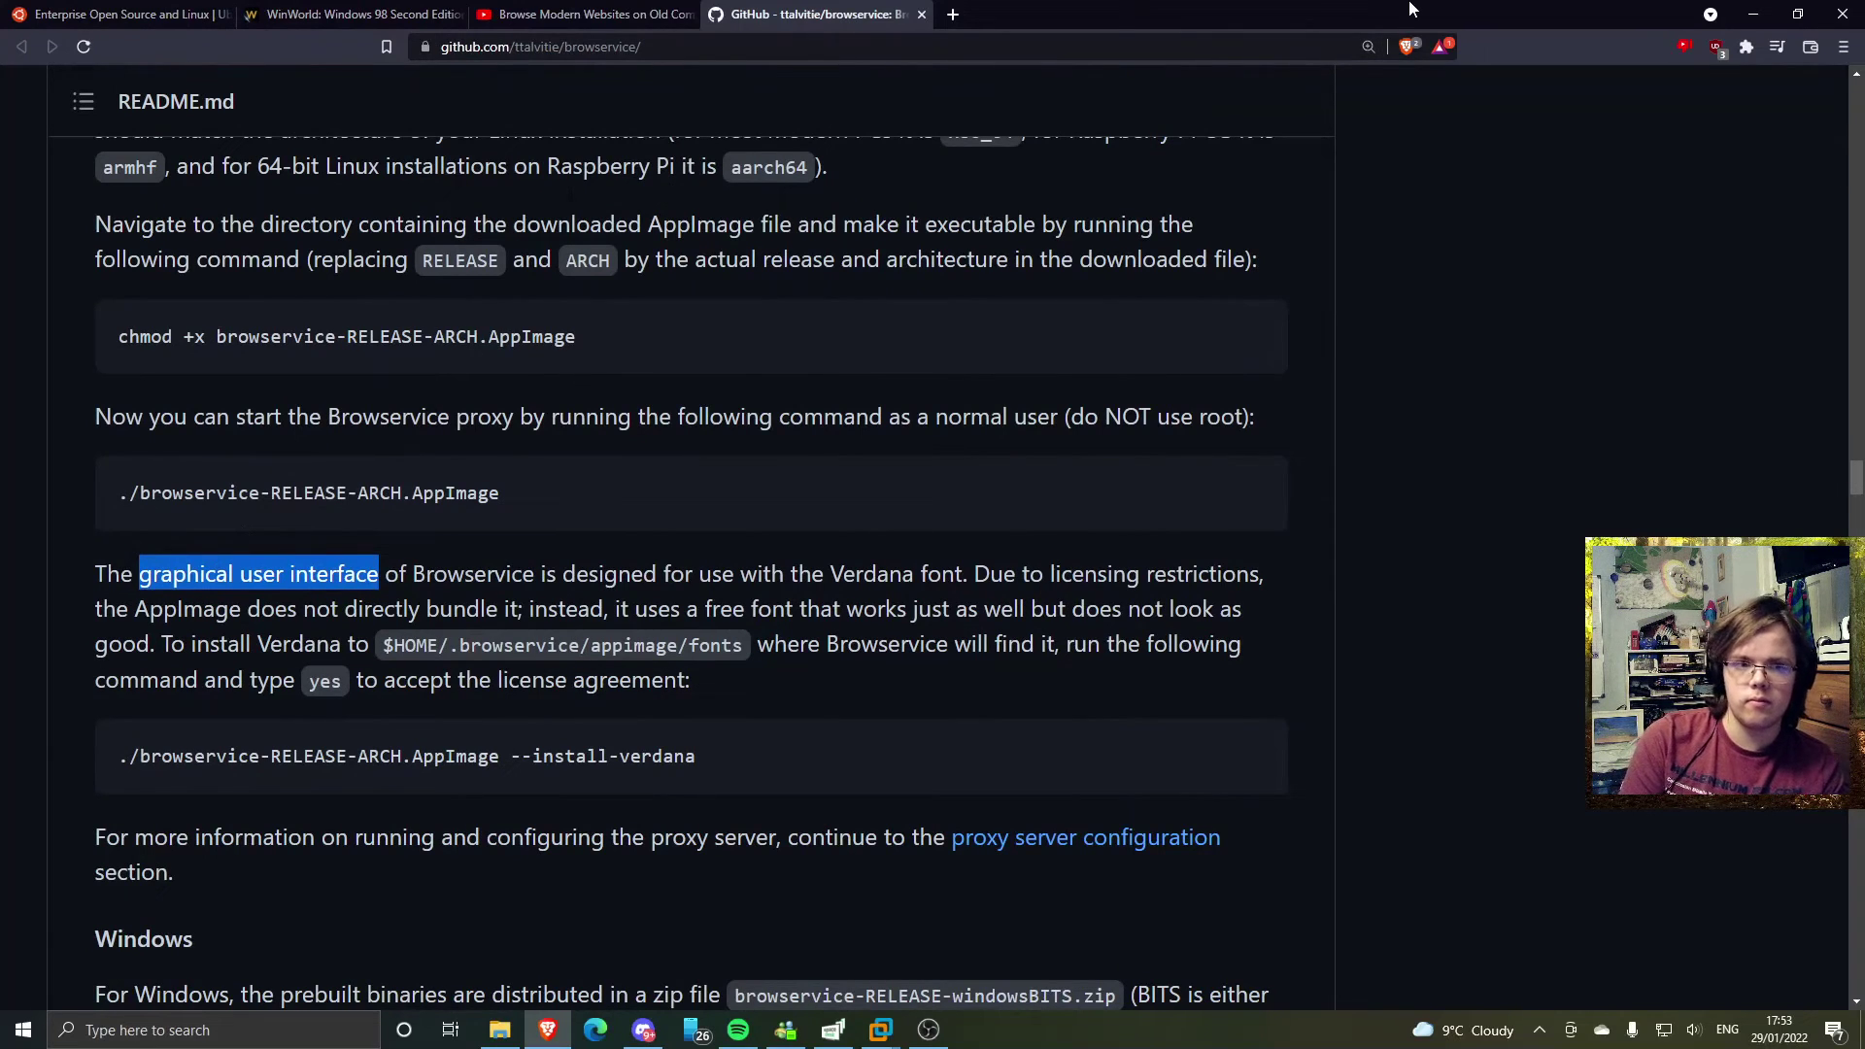
pyautogui.click(1367, 45)
pyautogui.click(1414, 85)
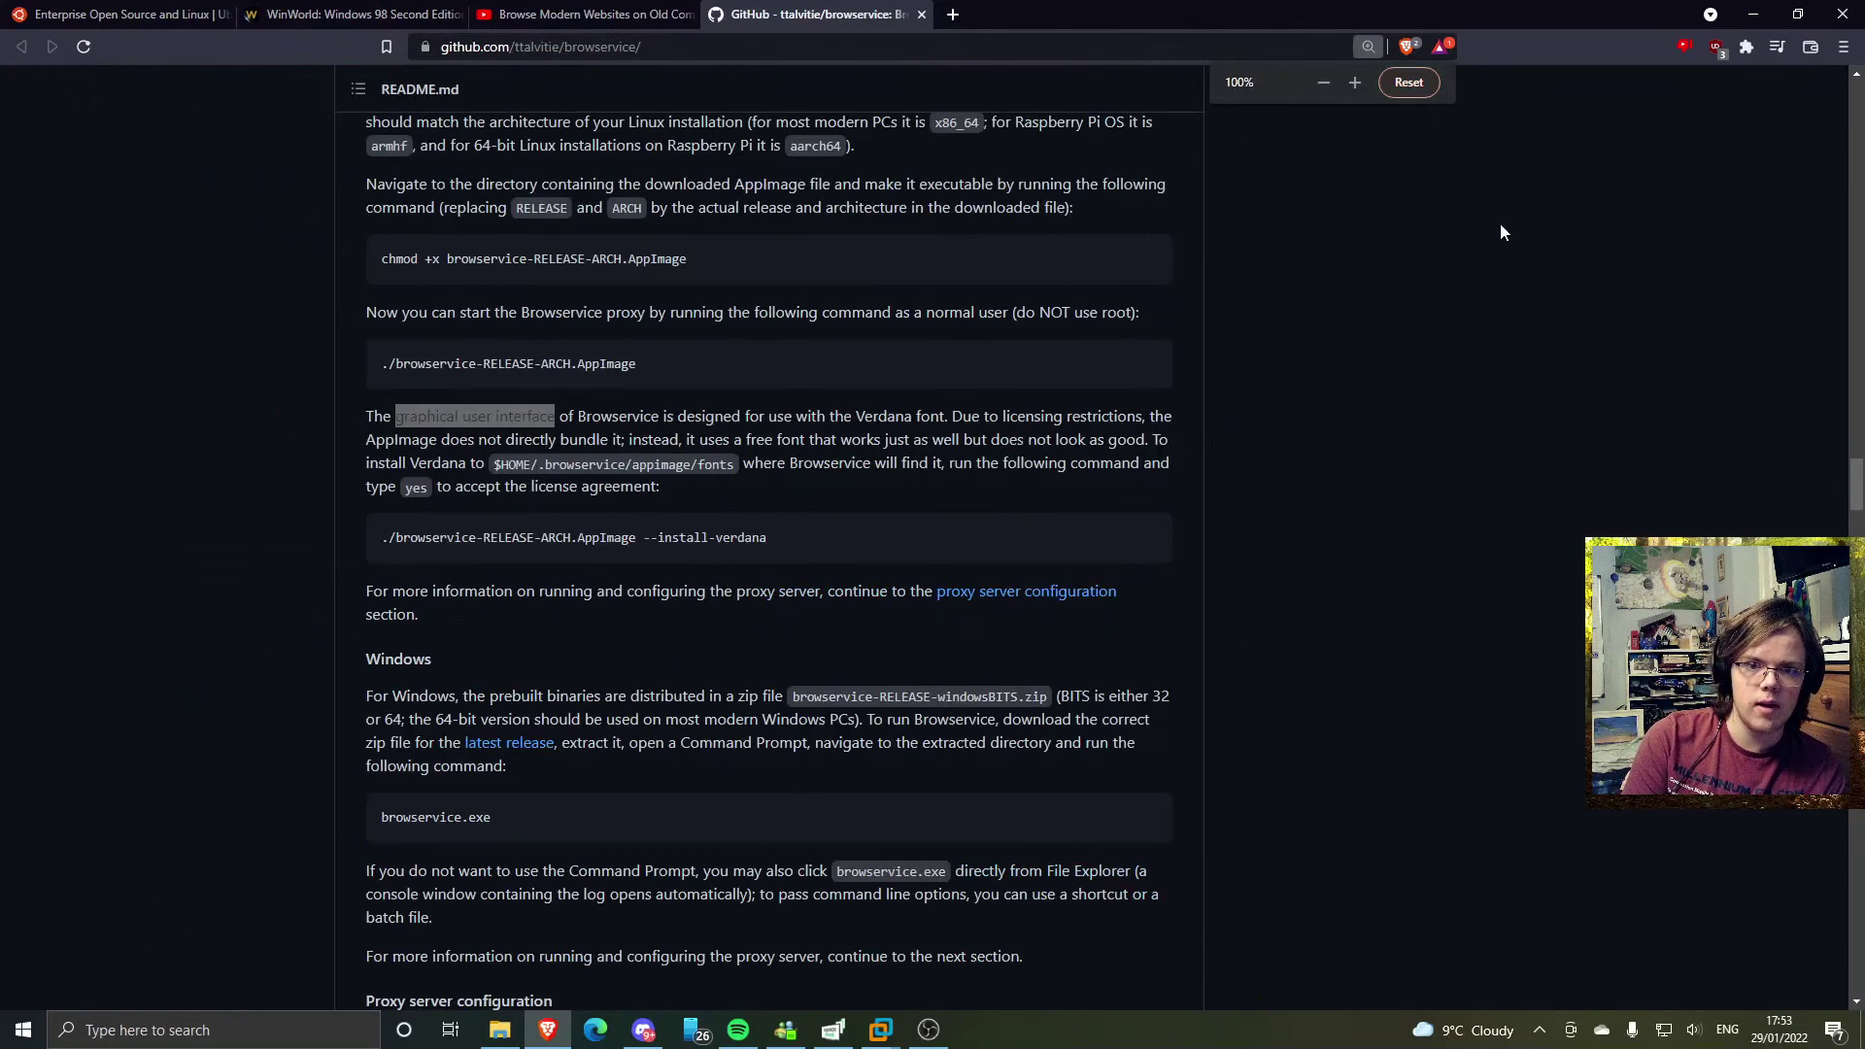
# - Switch to VMware Workstation and review the hardware settings of the Ubuntu 64-bit and Windows 98 SE virtual machines
pyautogui.moveTo(886, 1025)
pyautogui.click(880, 905)
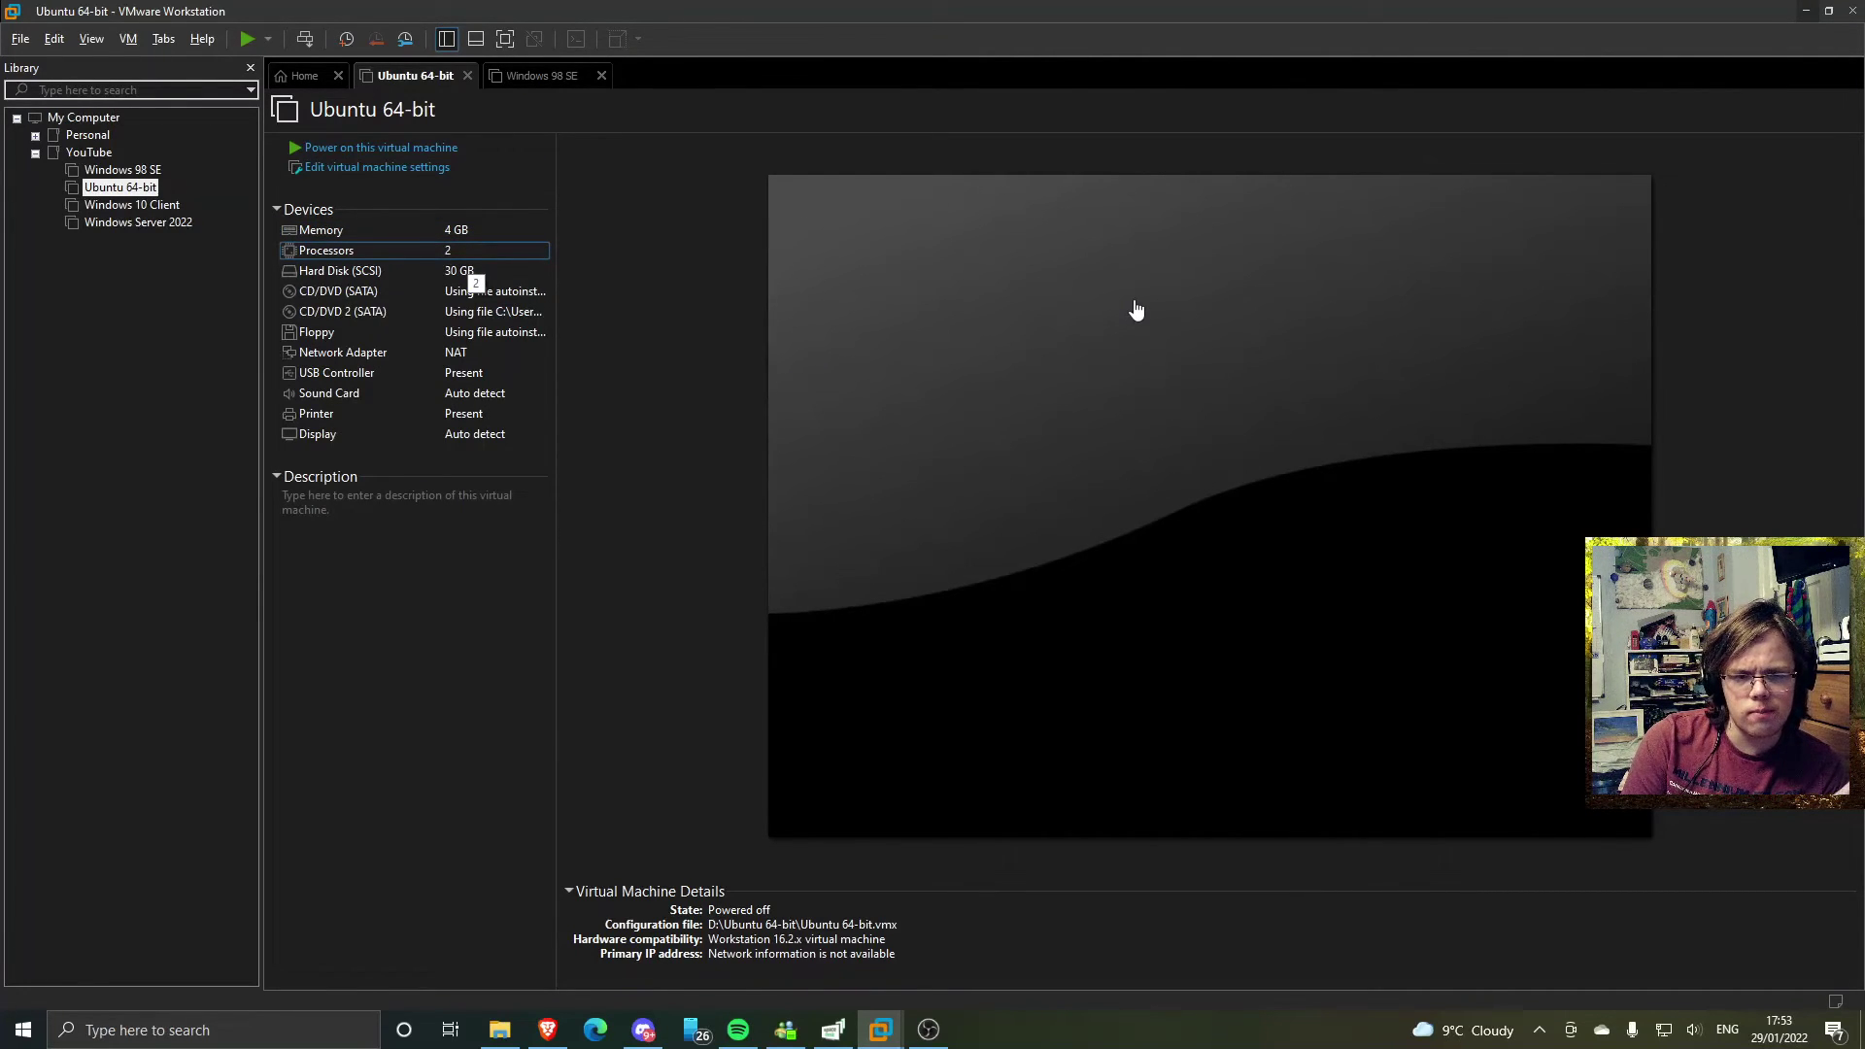
pyautogui.doubleClick(460, 249)
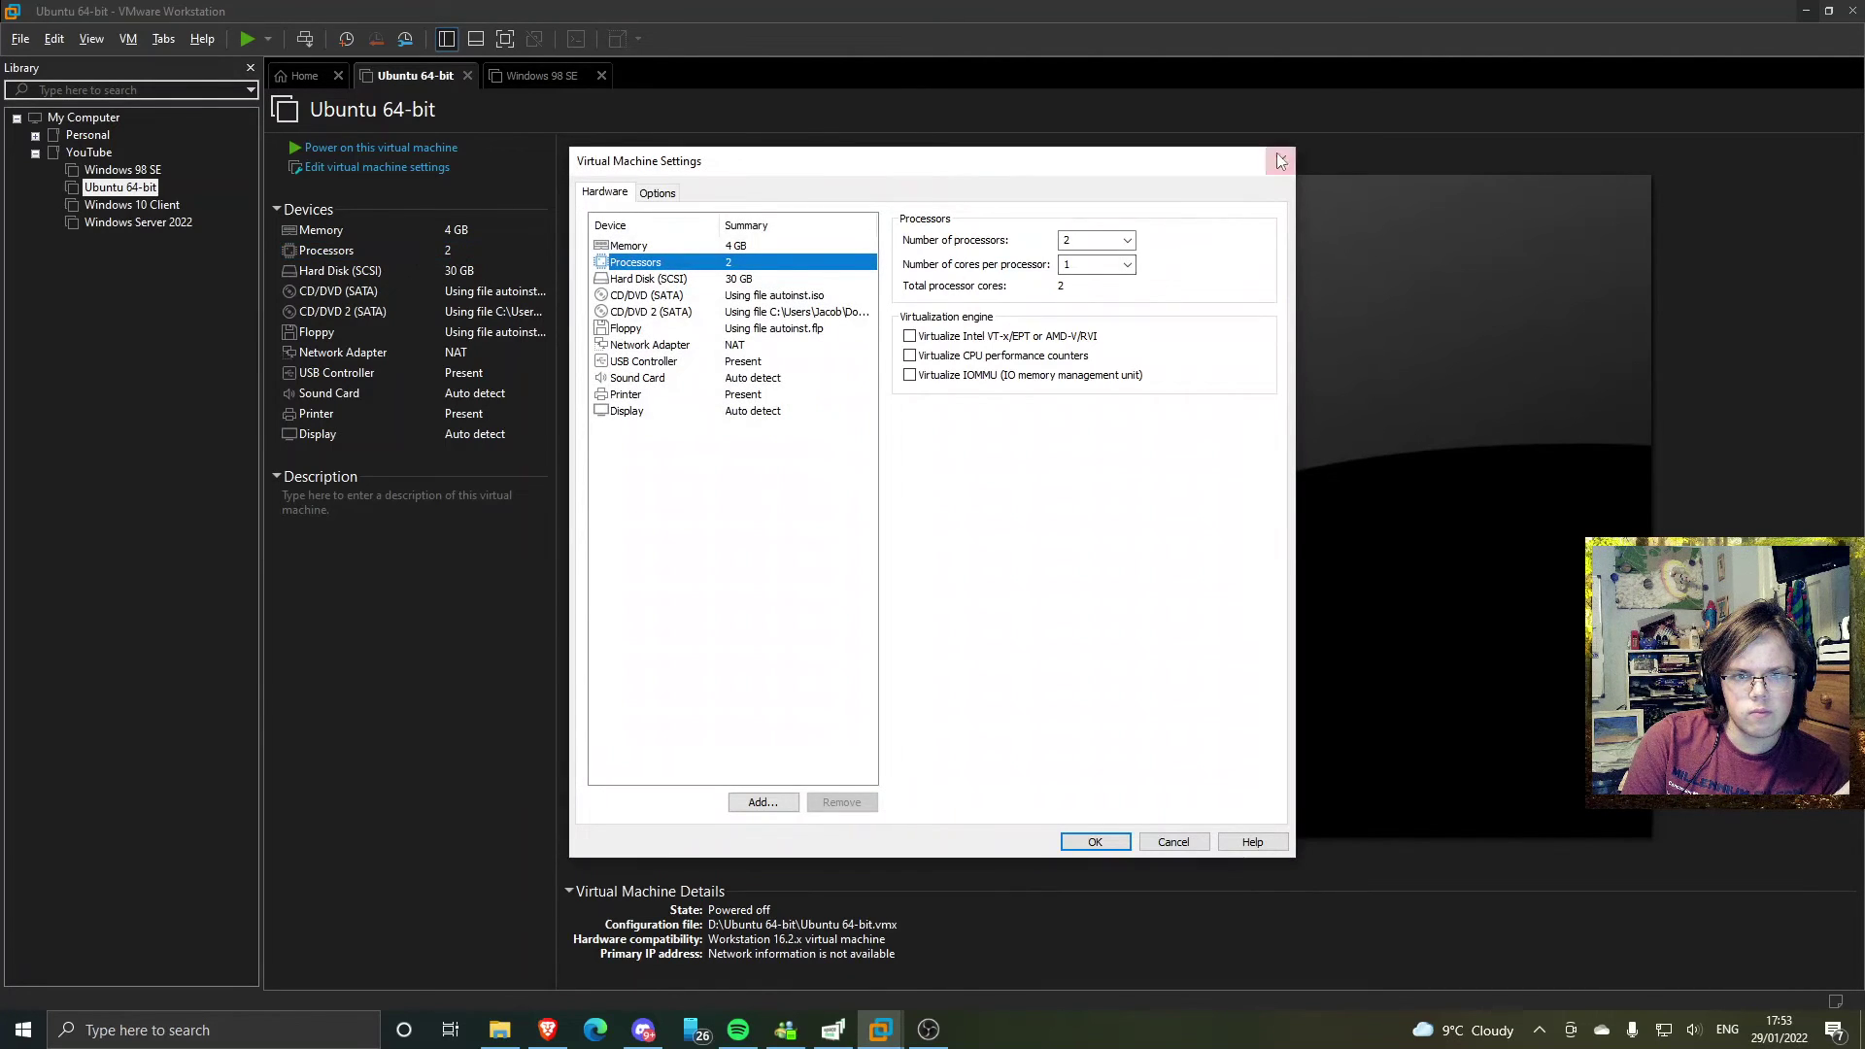
pyautogui.click(1281, 161)
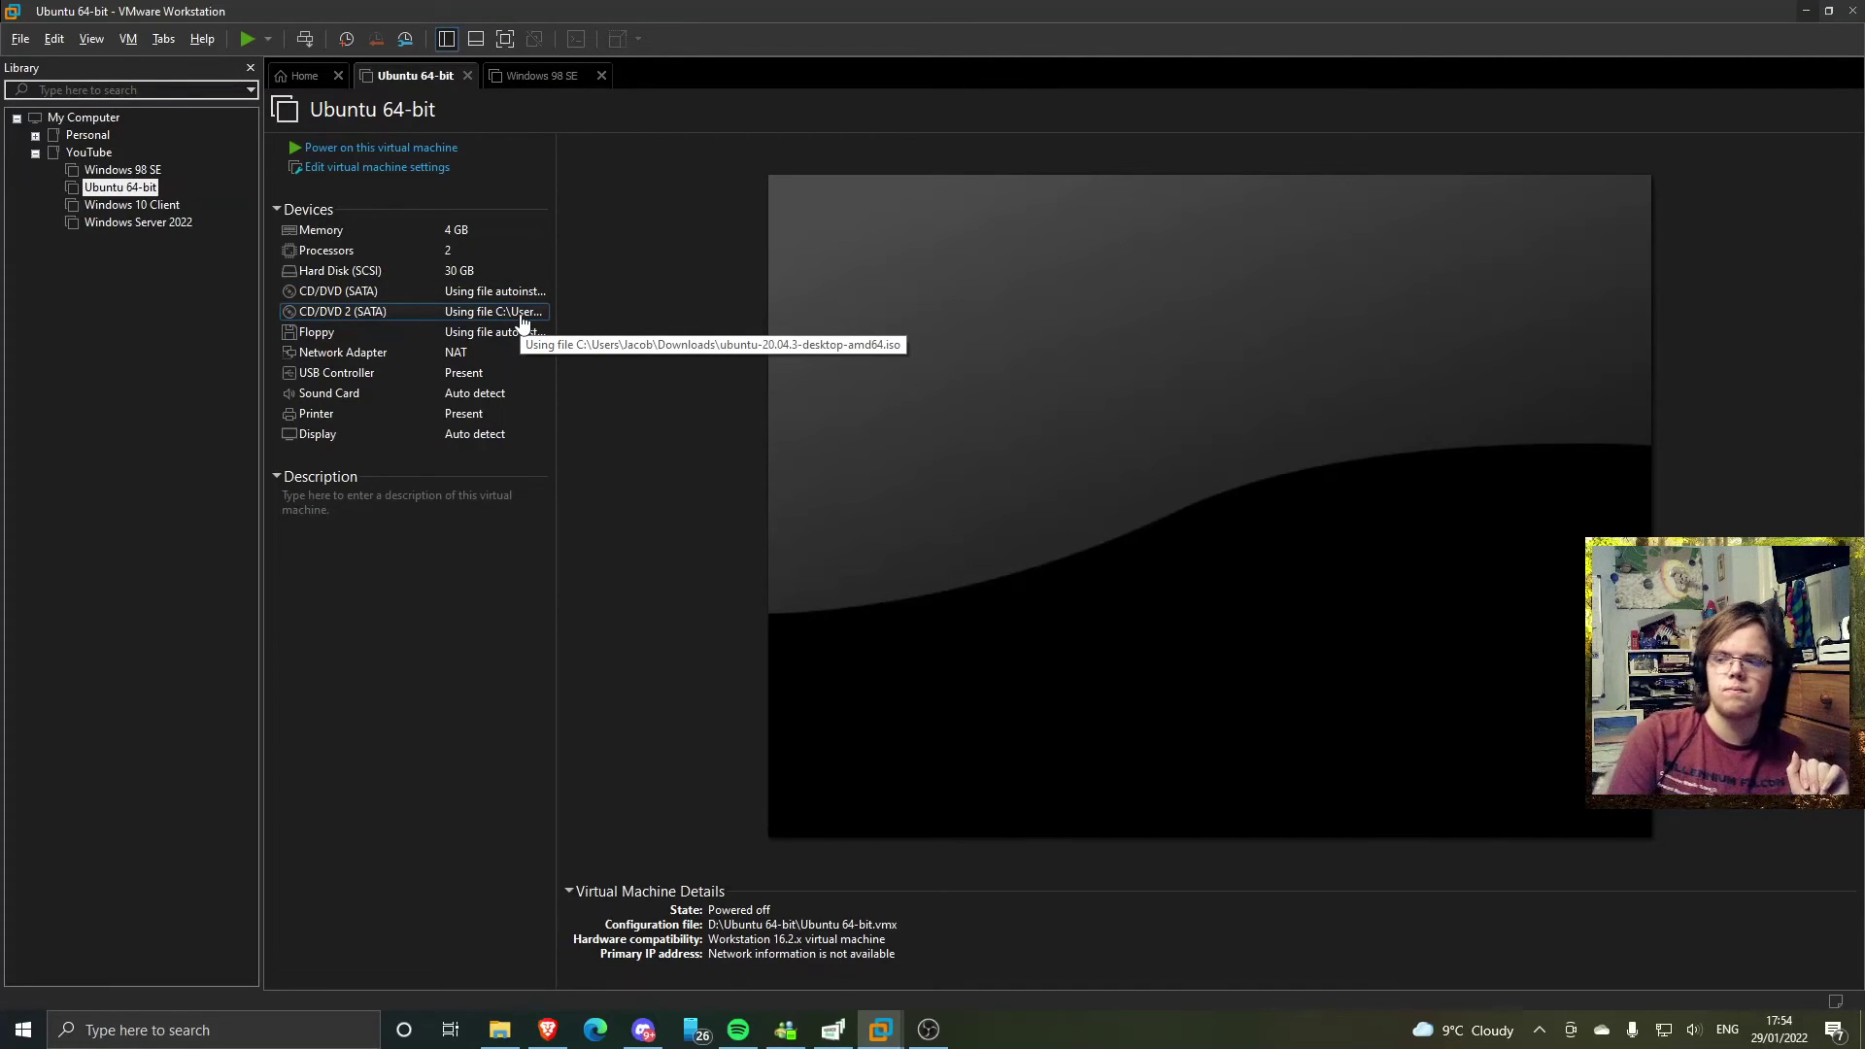
pyautogui.click(541, 78)
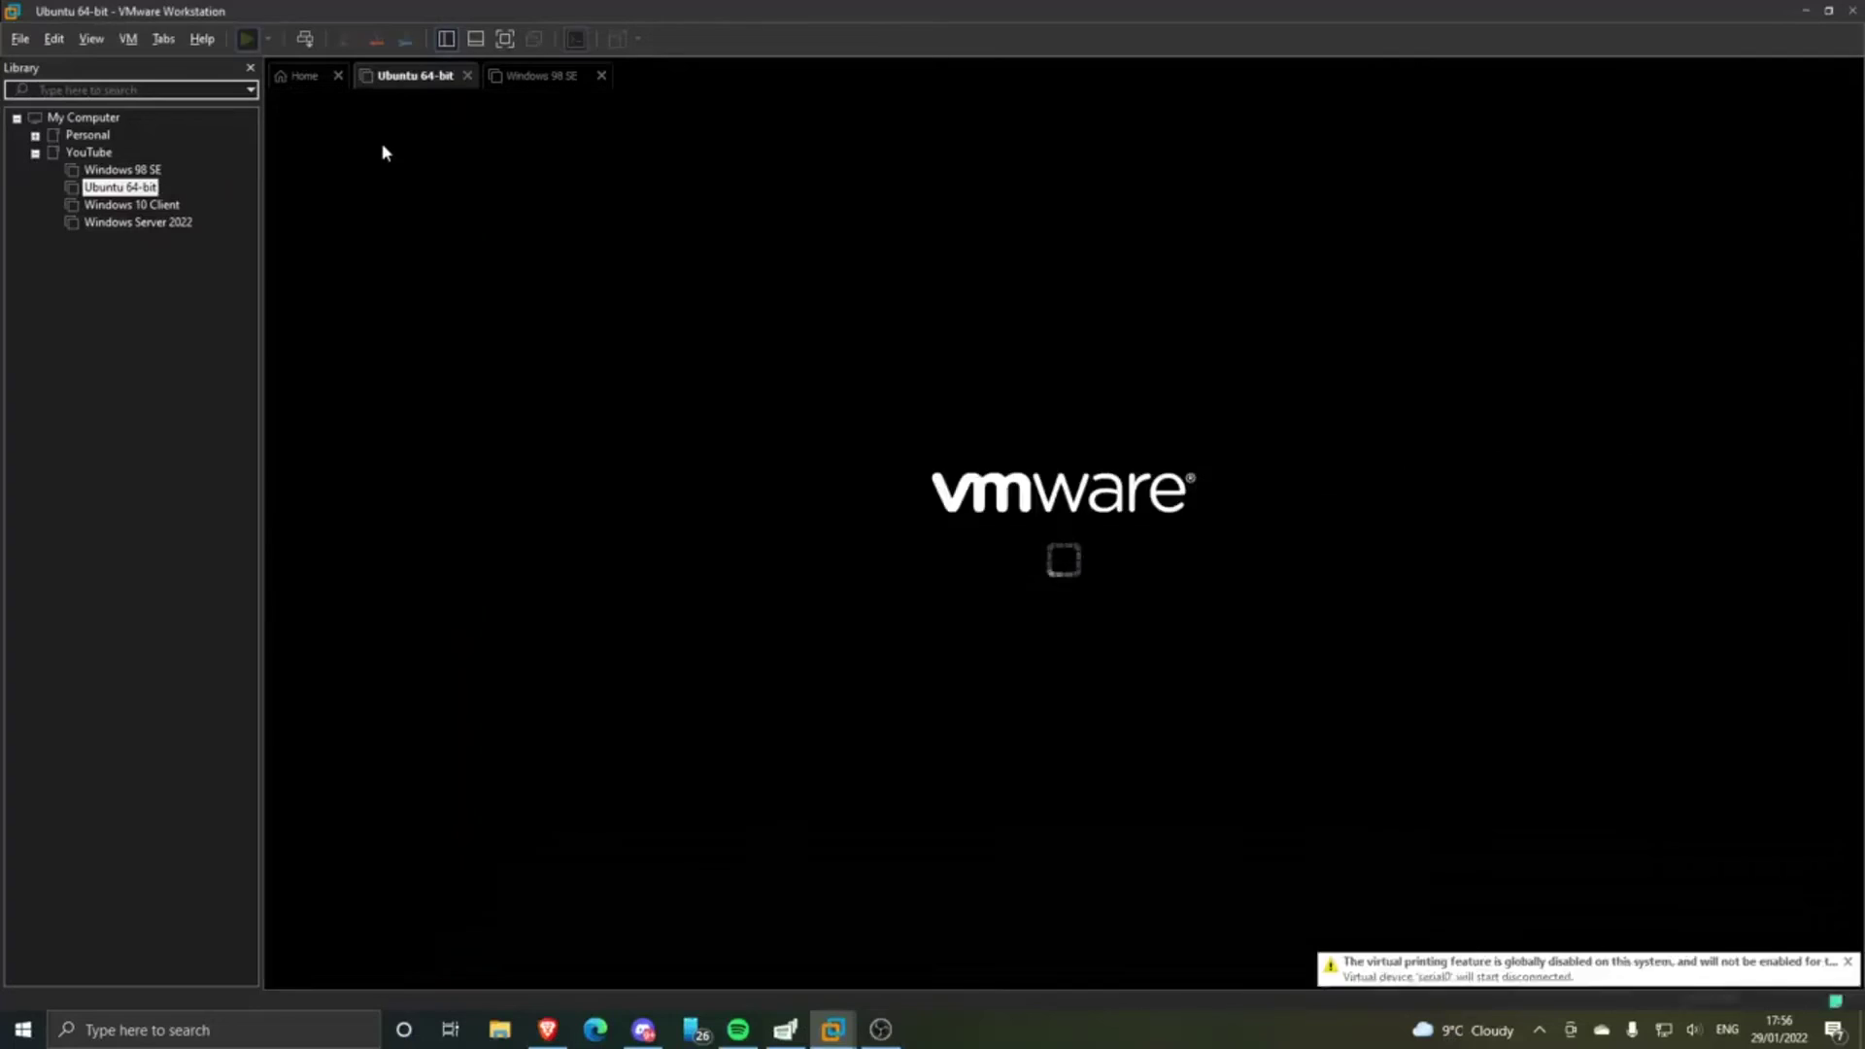
pyautogui.click(716, 308)
pyautogui.hotkey('ctrl', 'c')
pyautogui.hotkey('ctrl', 'alt')
pyautogui.hotkey('ctrl', 'Tab')
pyautogui.click(703, 315)
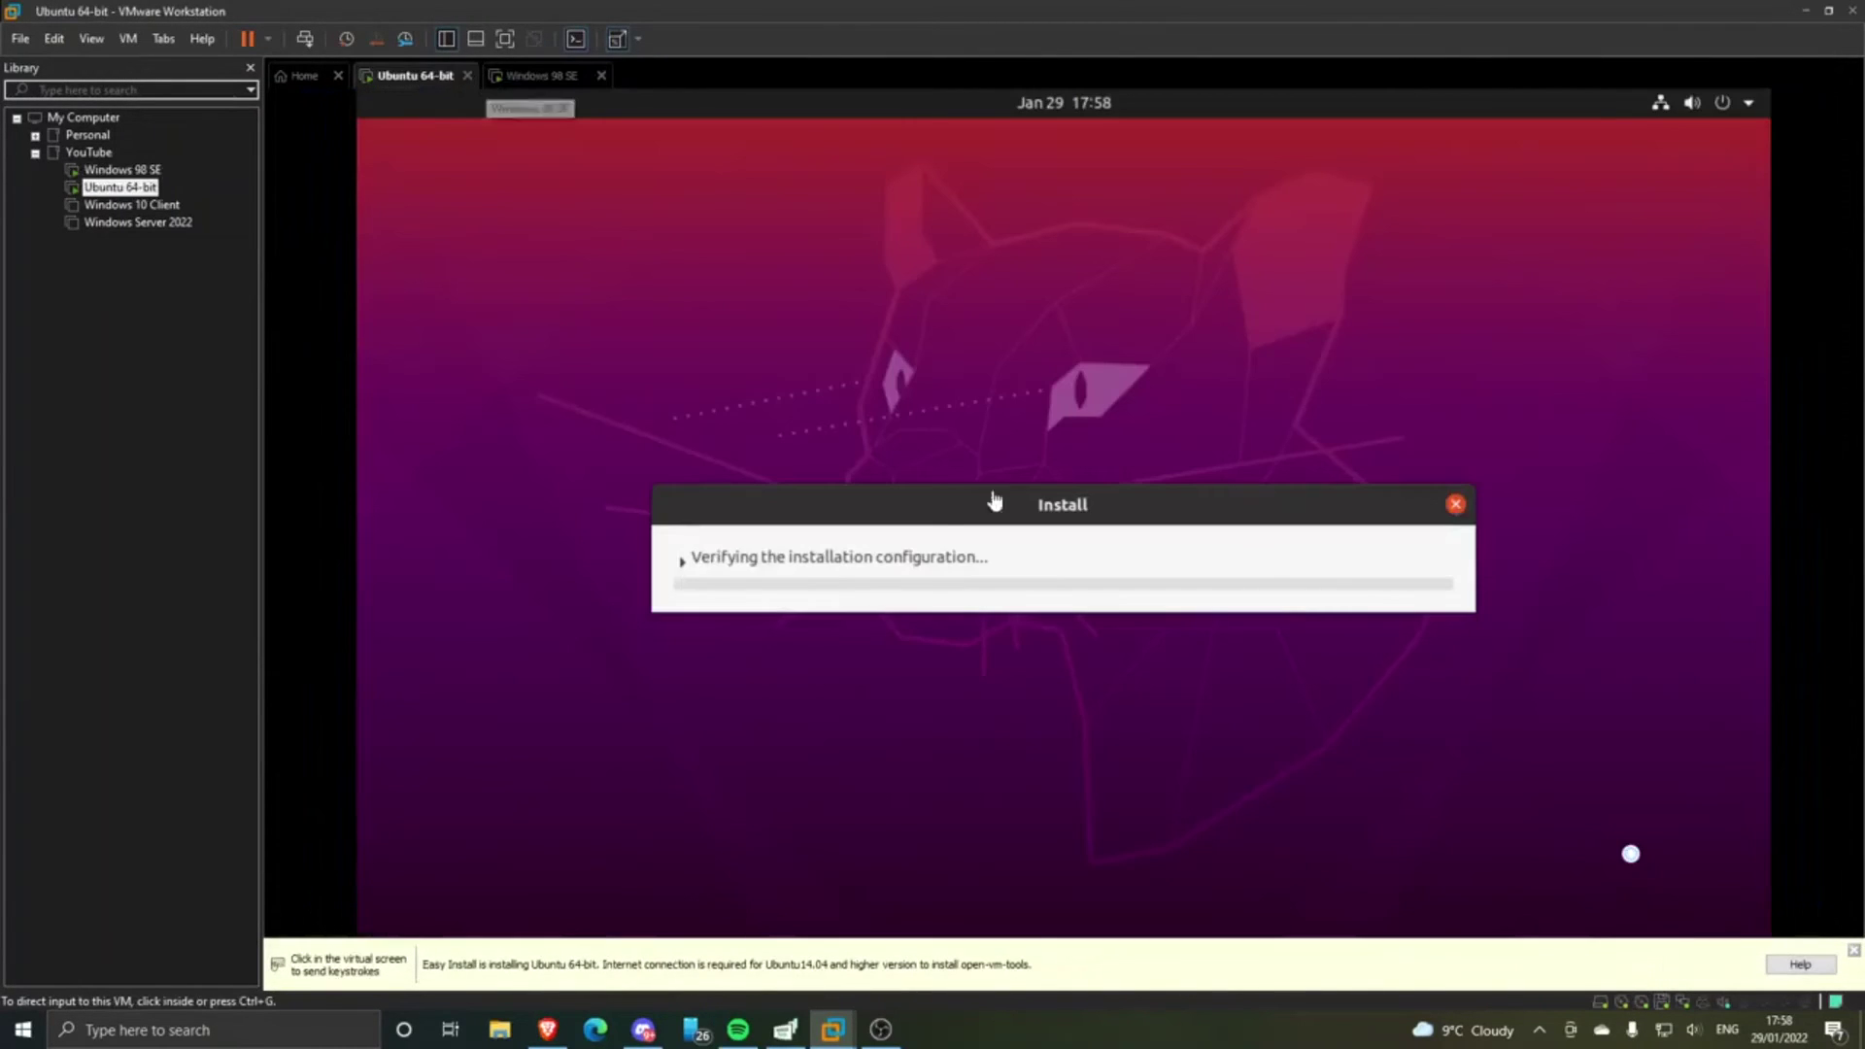
# - Set the computer name to Win98 in Windows 98 Setup's network identification and proceed with the installation
pyautogui.click(540, 78)
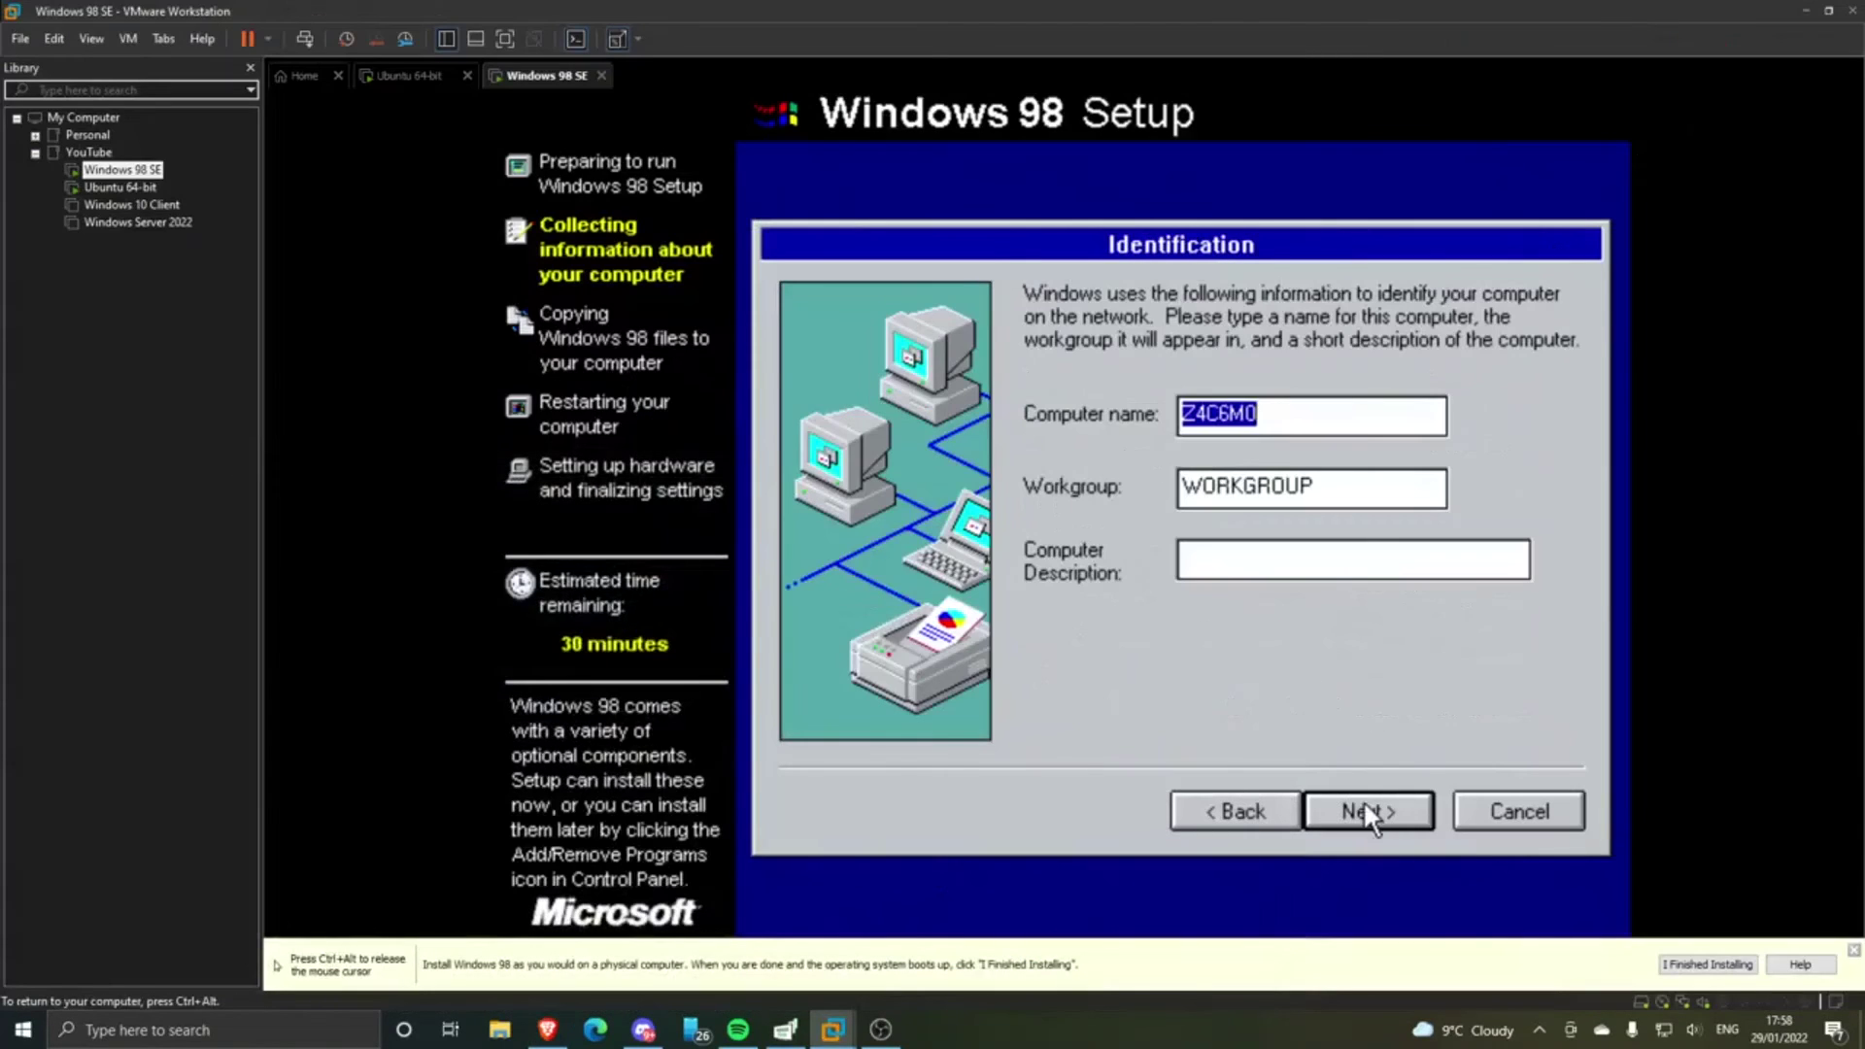
pyautogui.write('Win98')
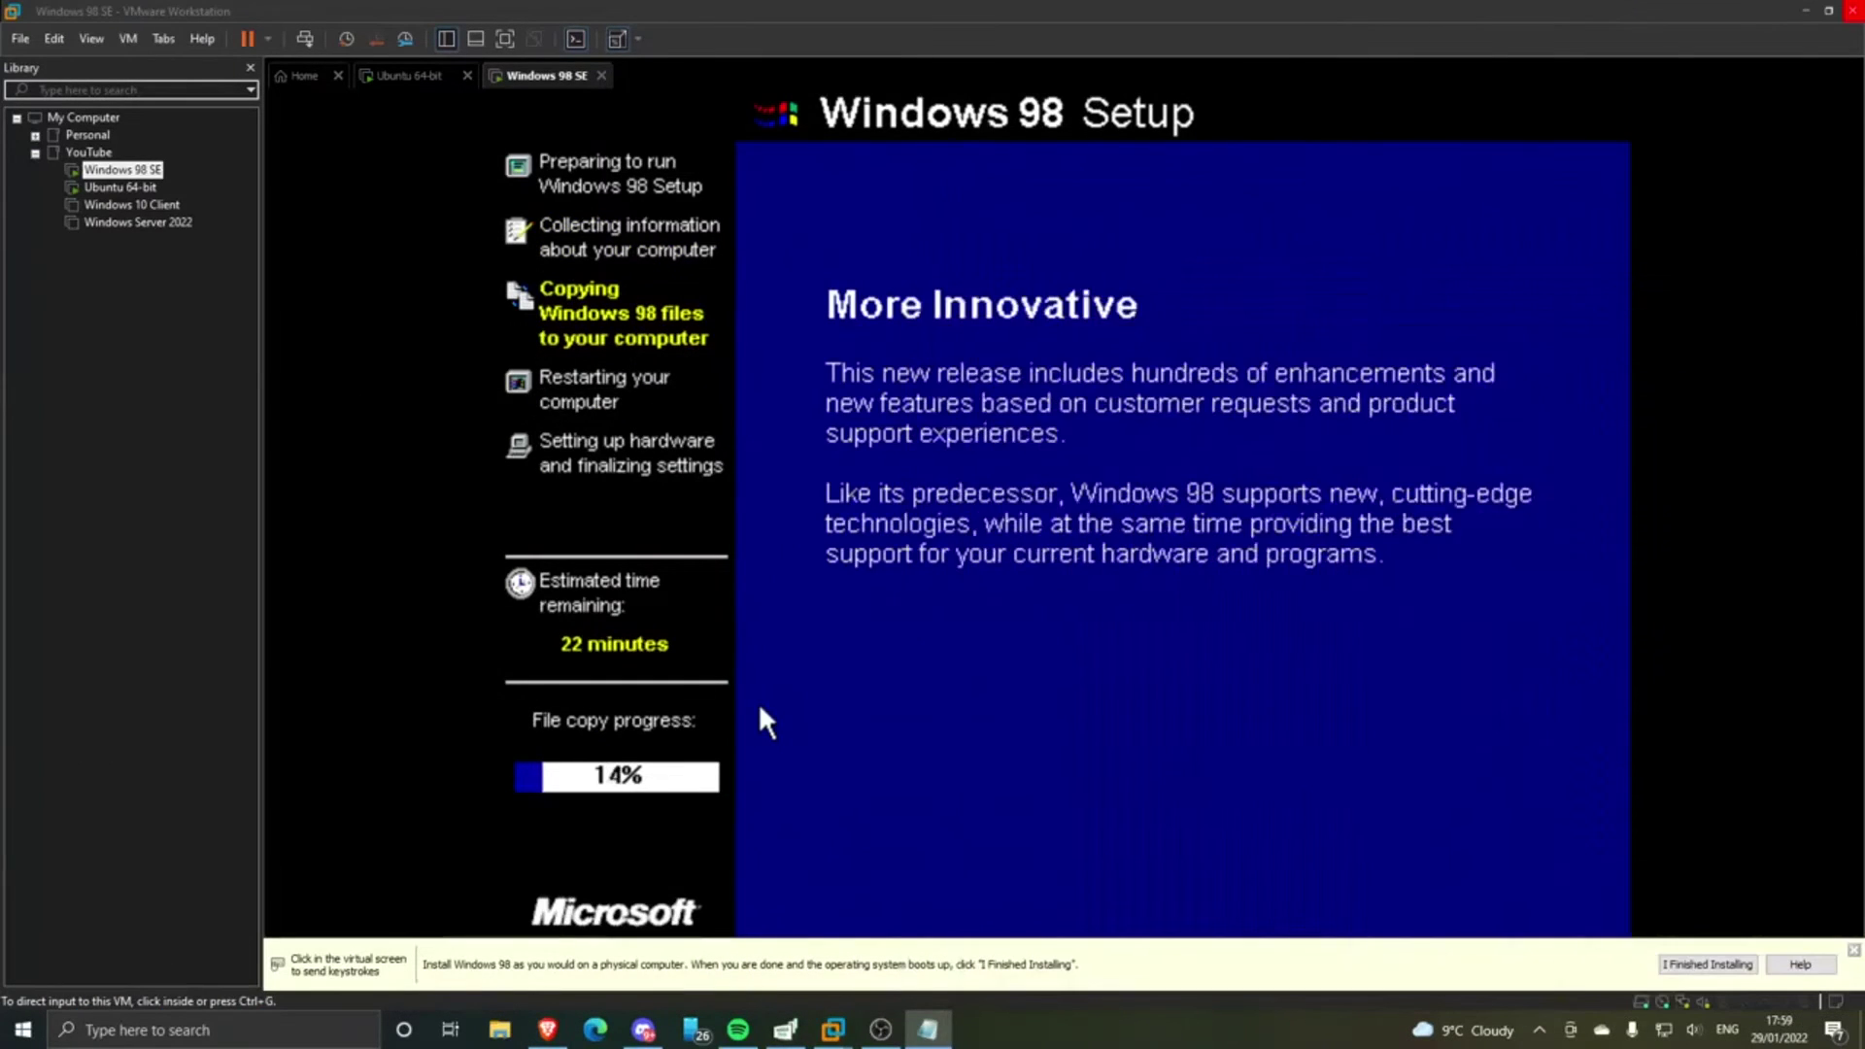
pyautogui.click(392, 83)
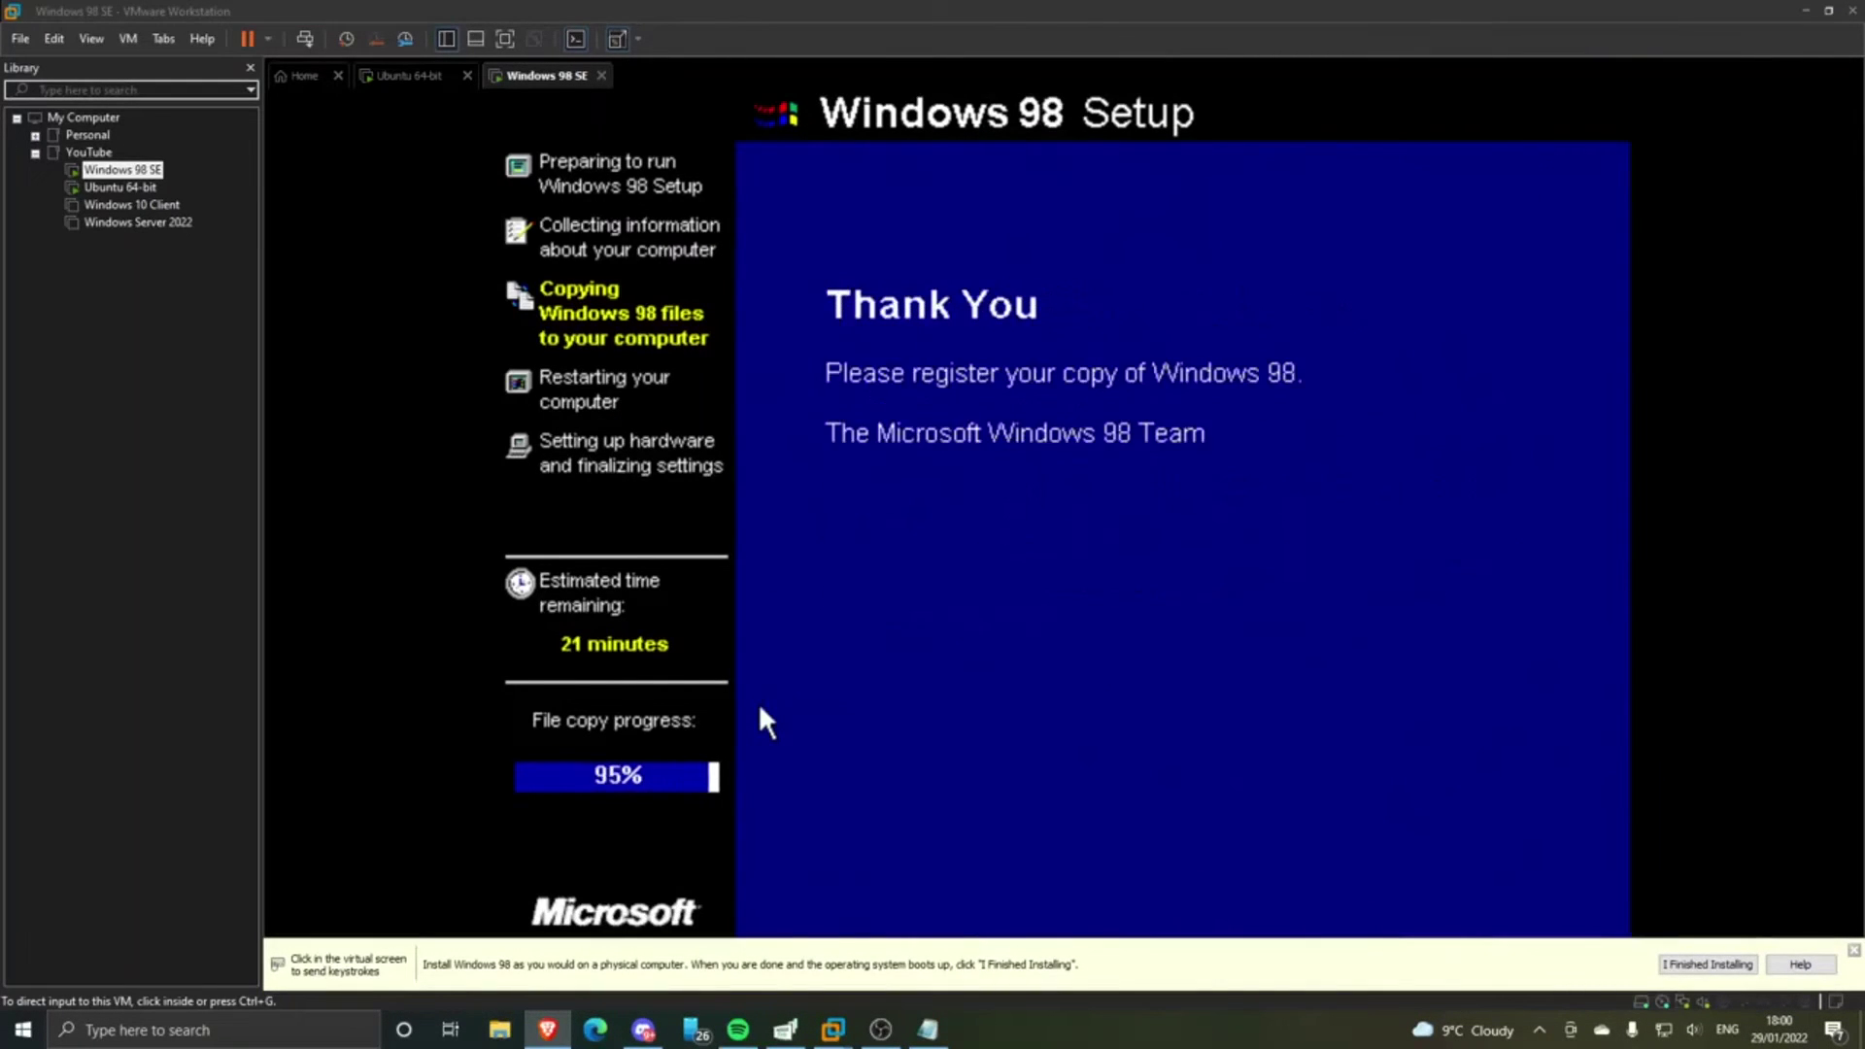
# - Enter the Windows product key in Windows 98 Setup
pyautogui.click(1116, 675)
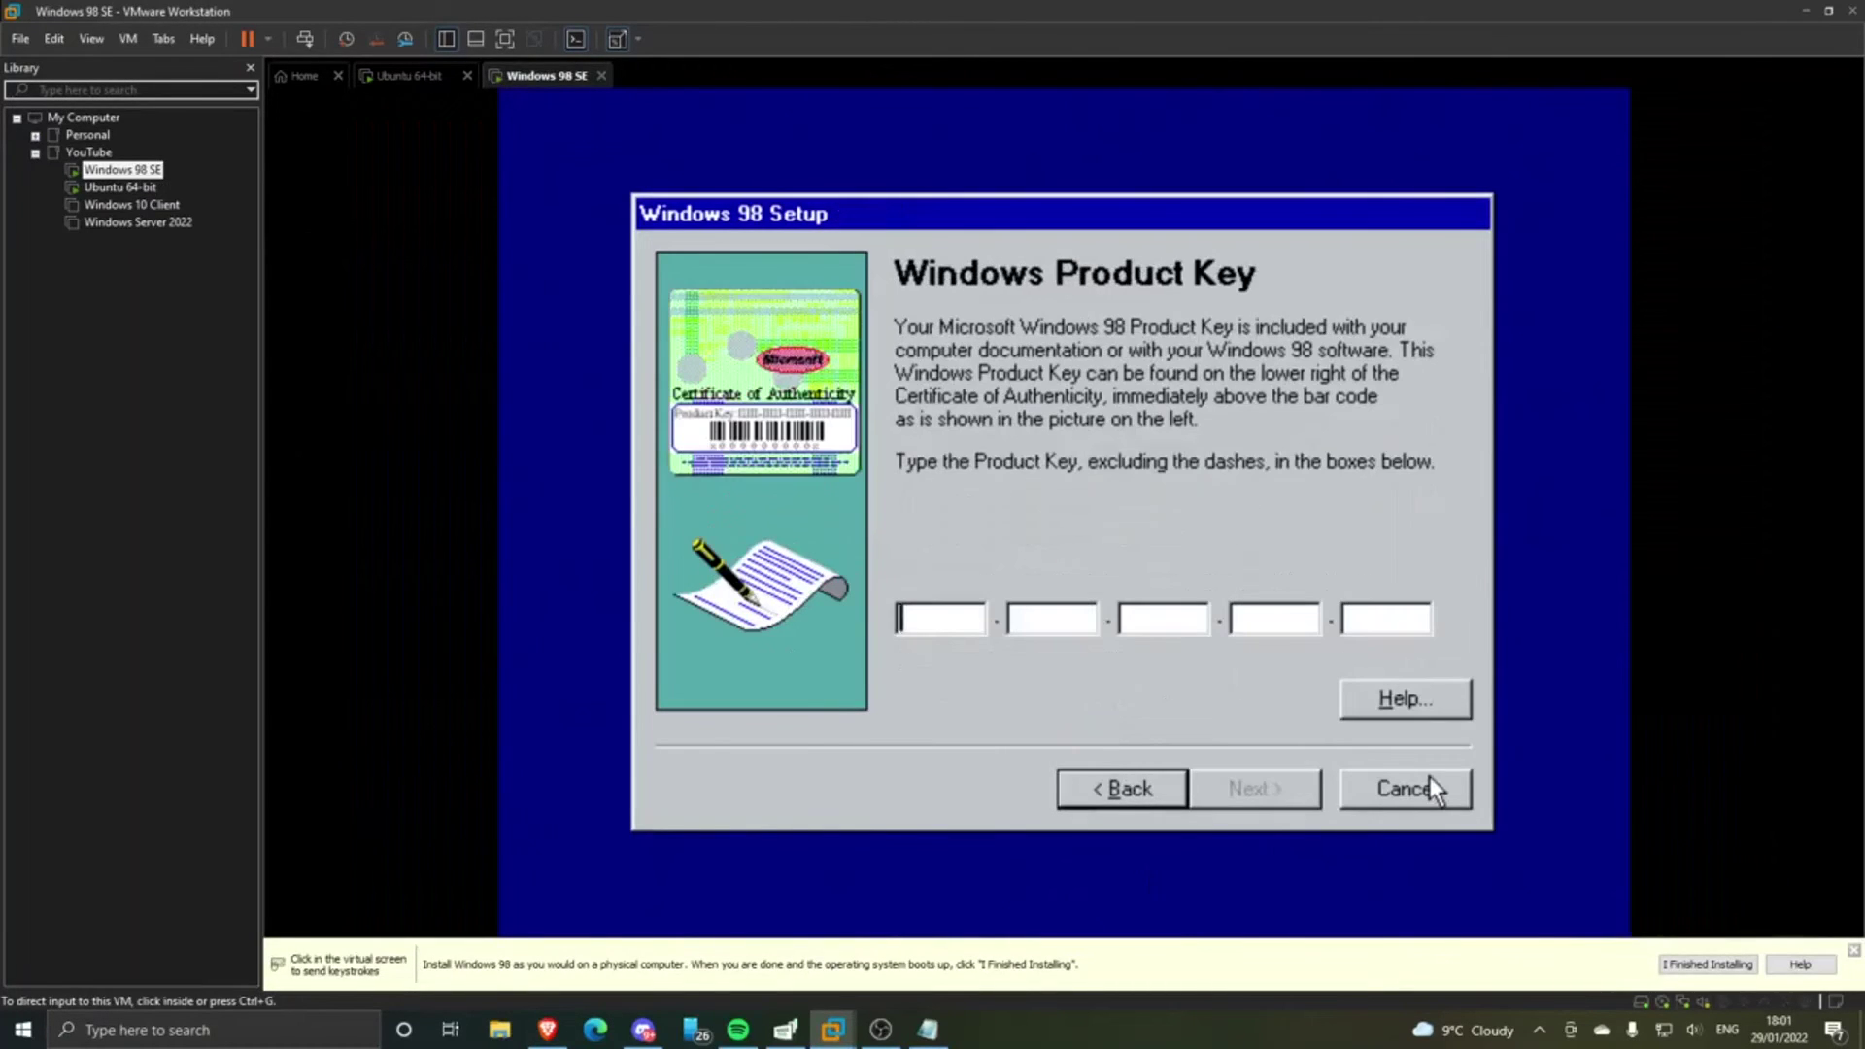
pyautogui.write('RW')
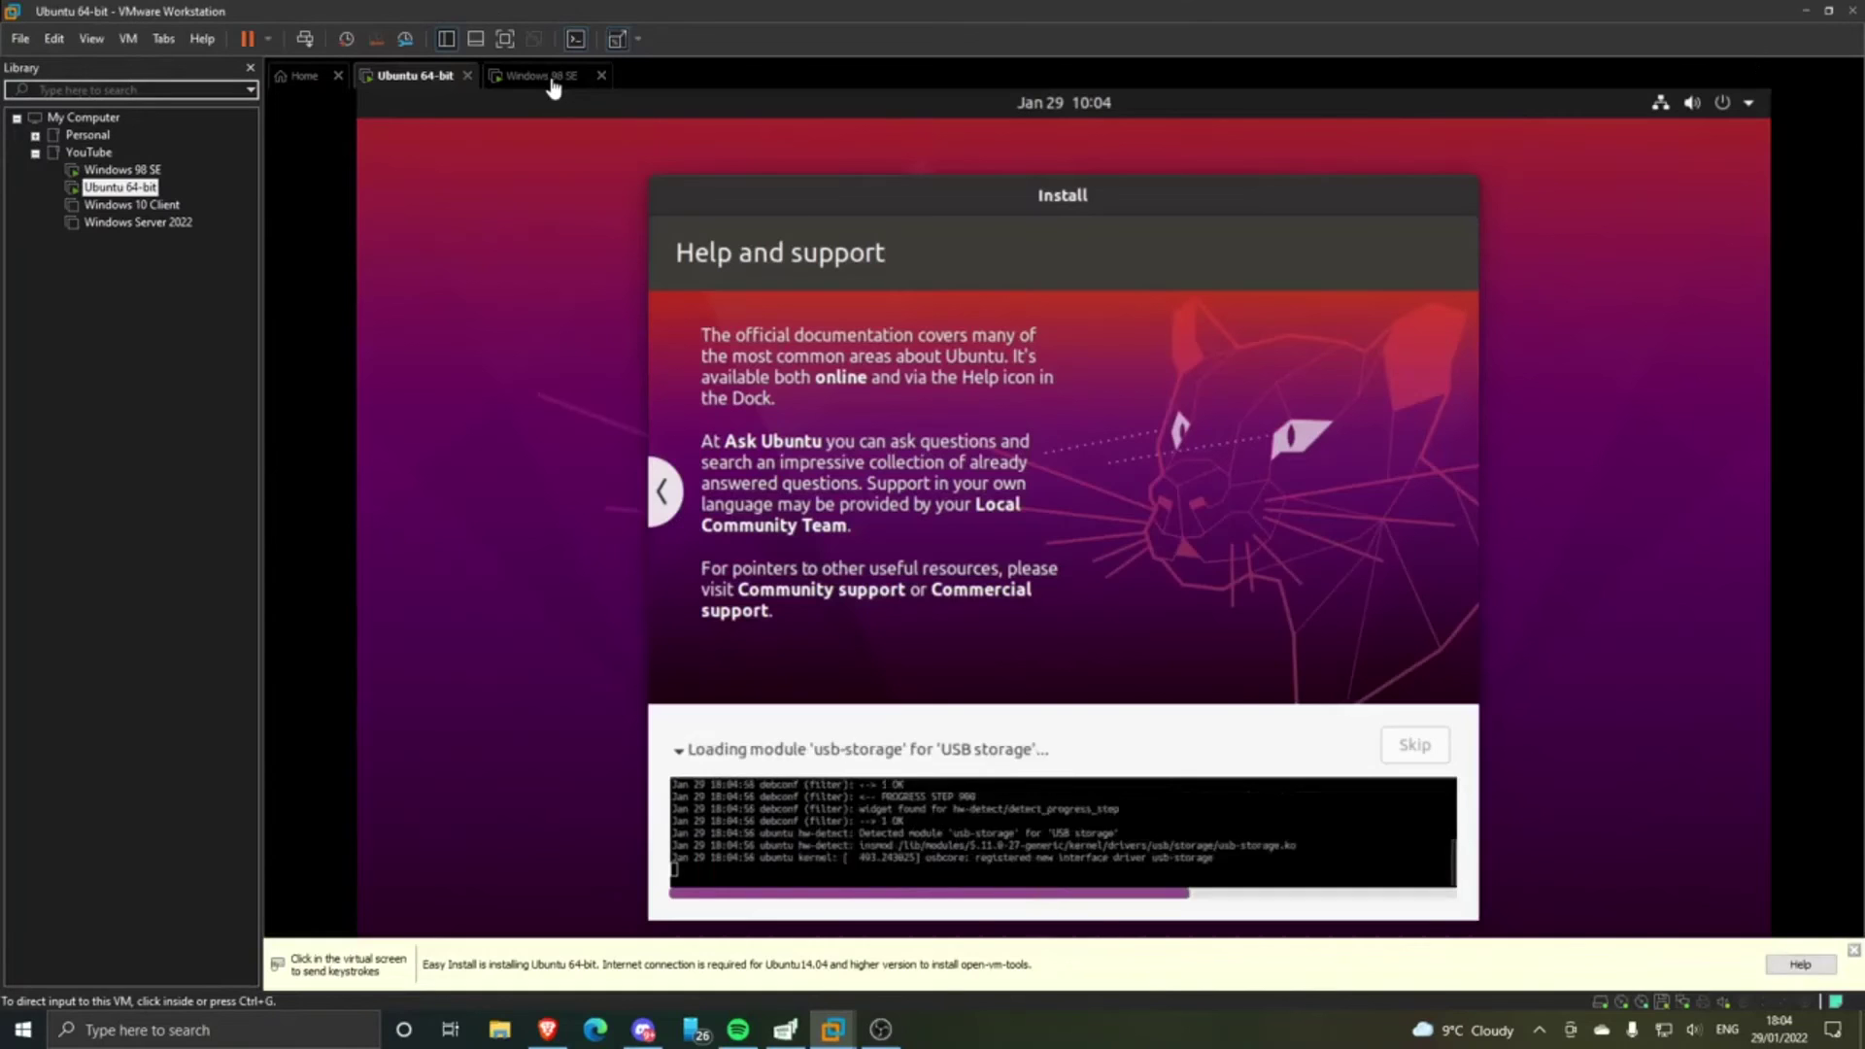
# - Return to the Windows 98 SE virtual machine and stretch its guest display to enlarge it
pyautogui.click(550, 80)
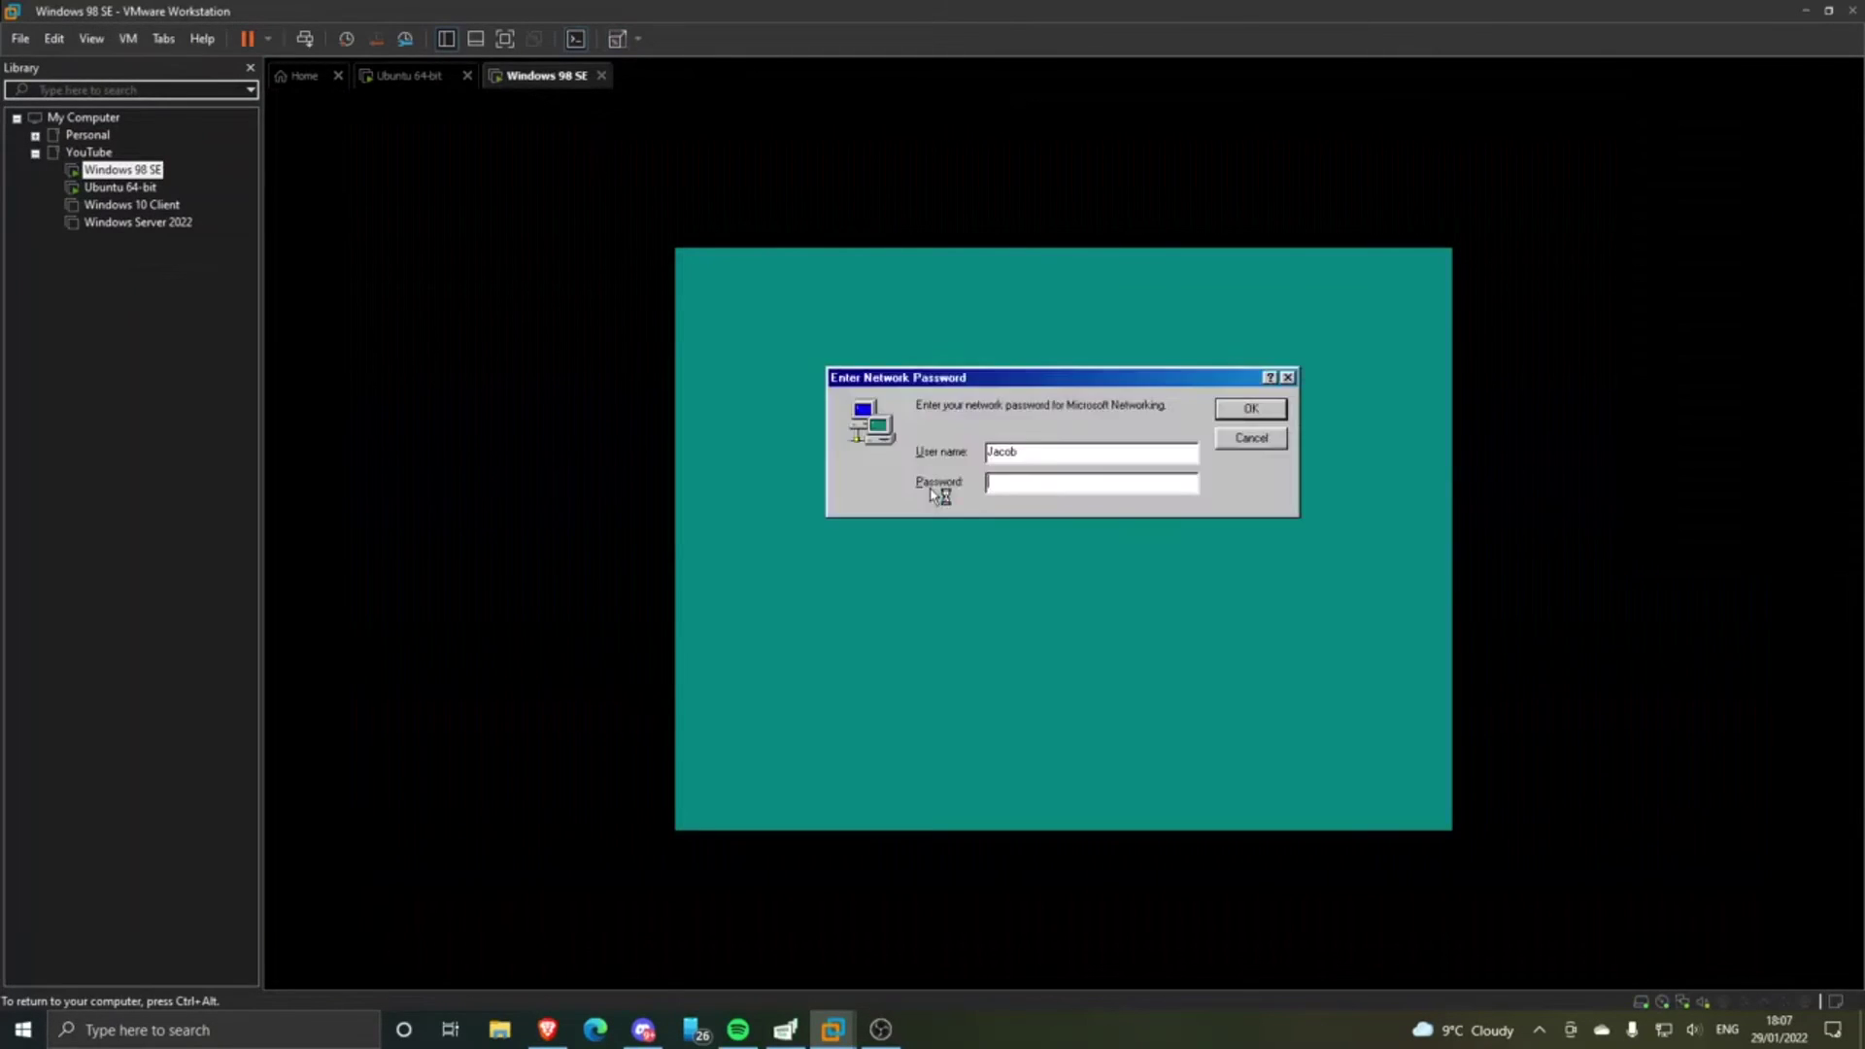
pyautogui.click(91, 38)
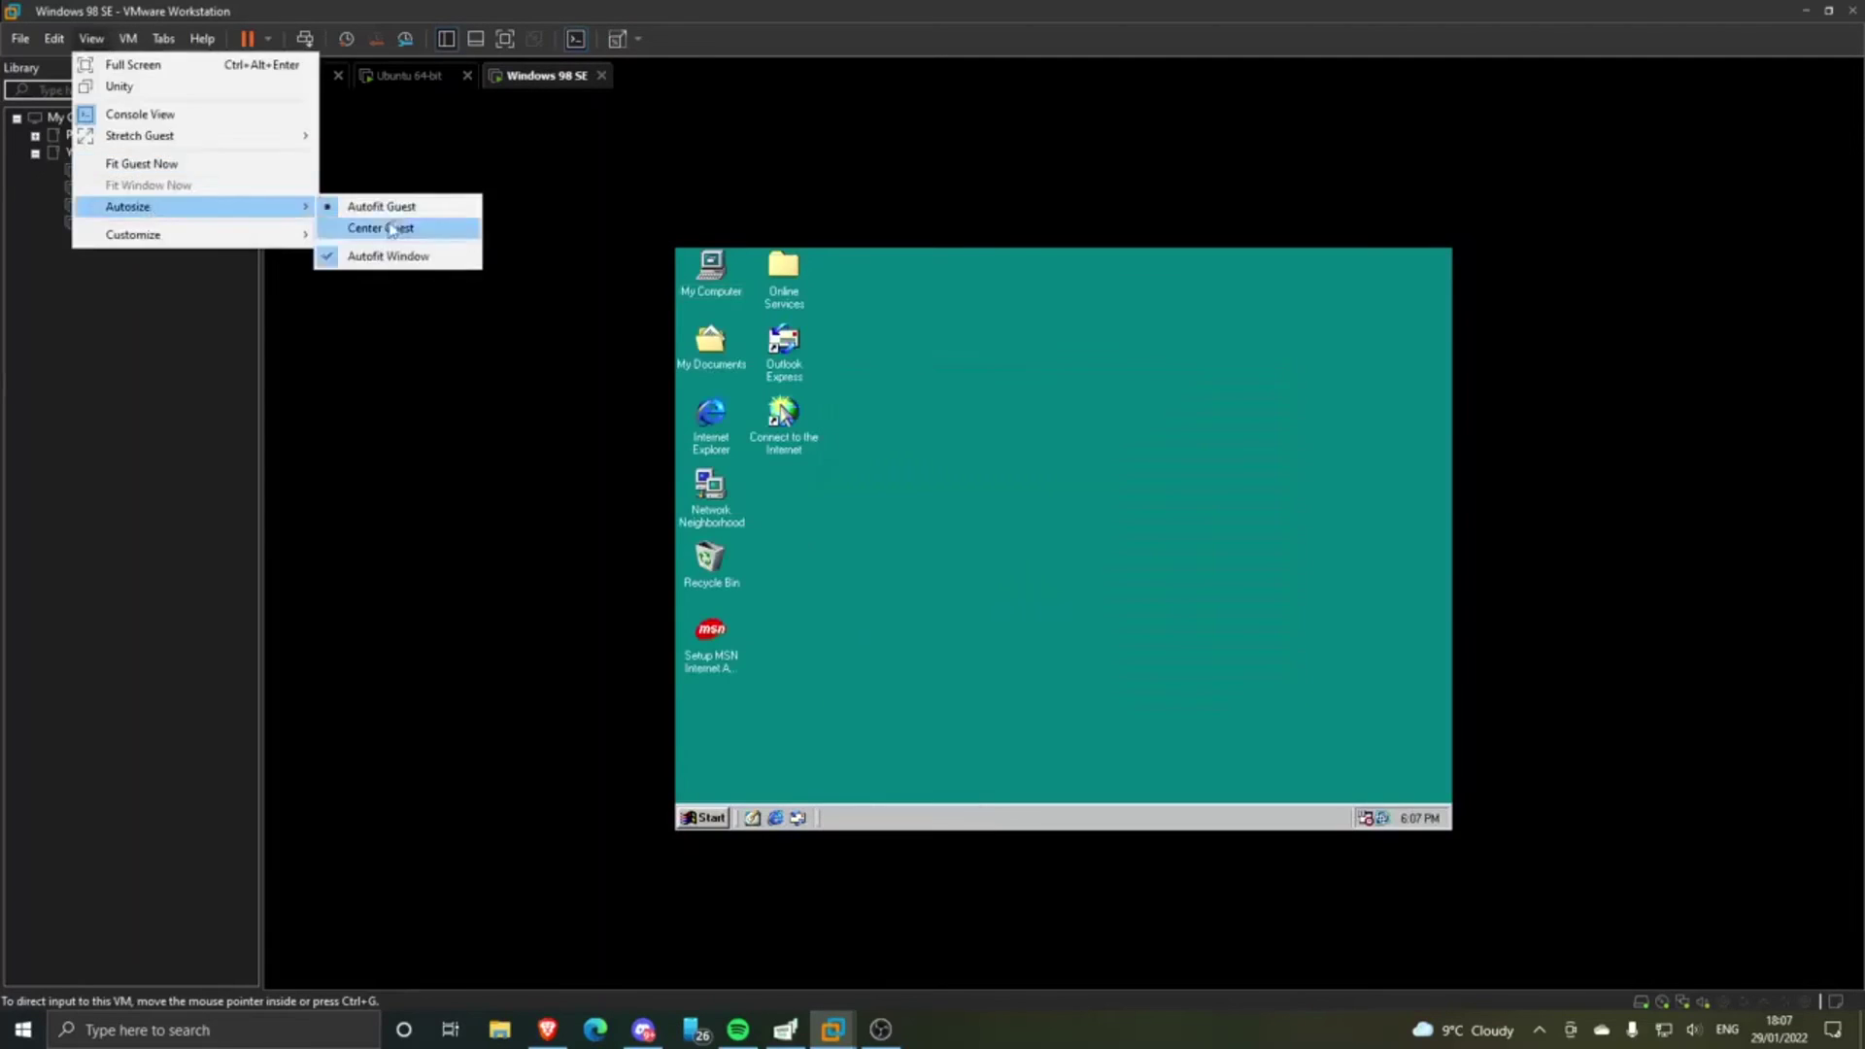
pyautogui.moveTo(243, 135)
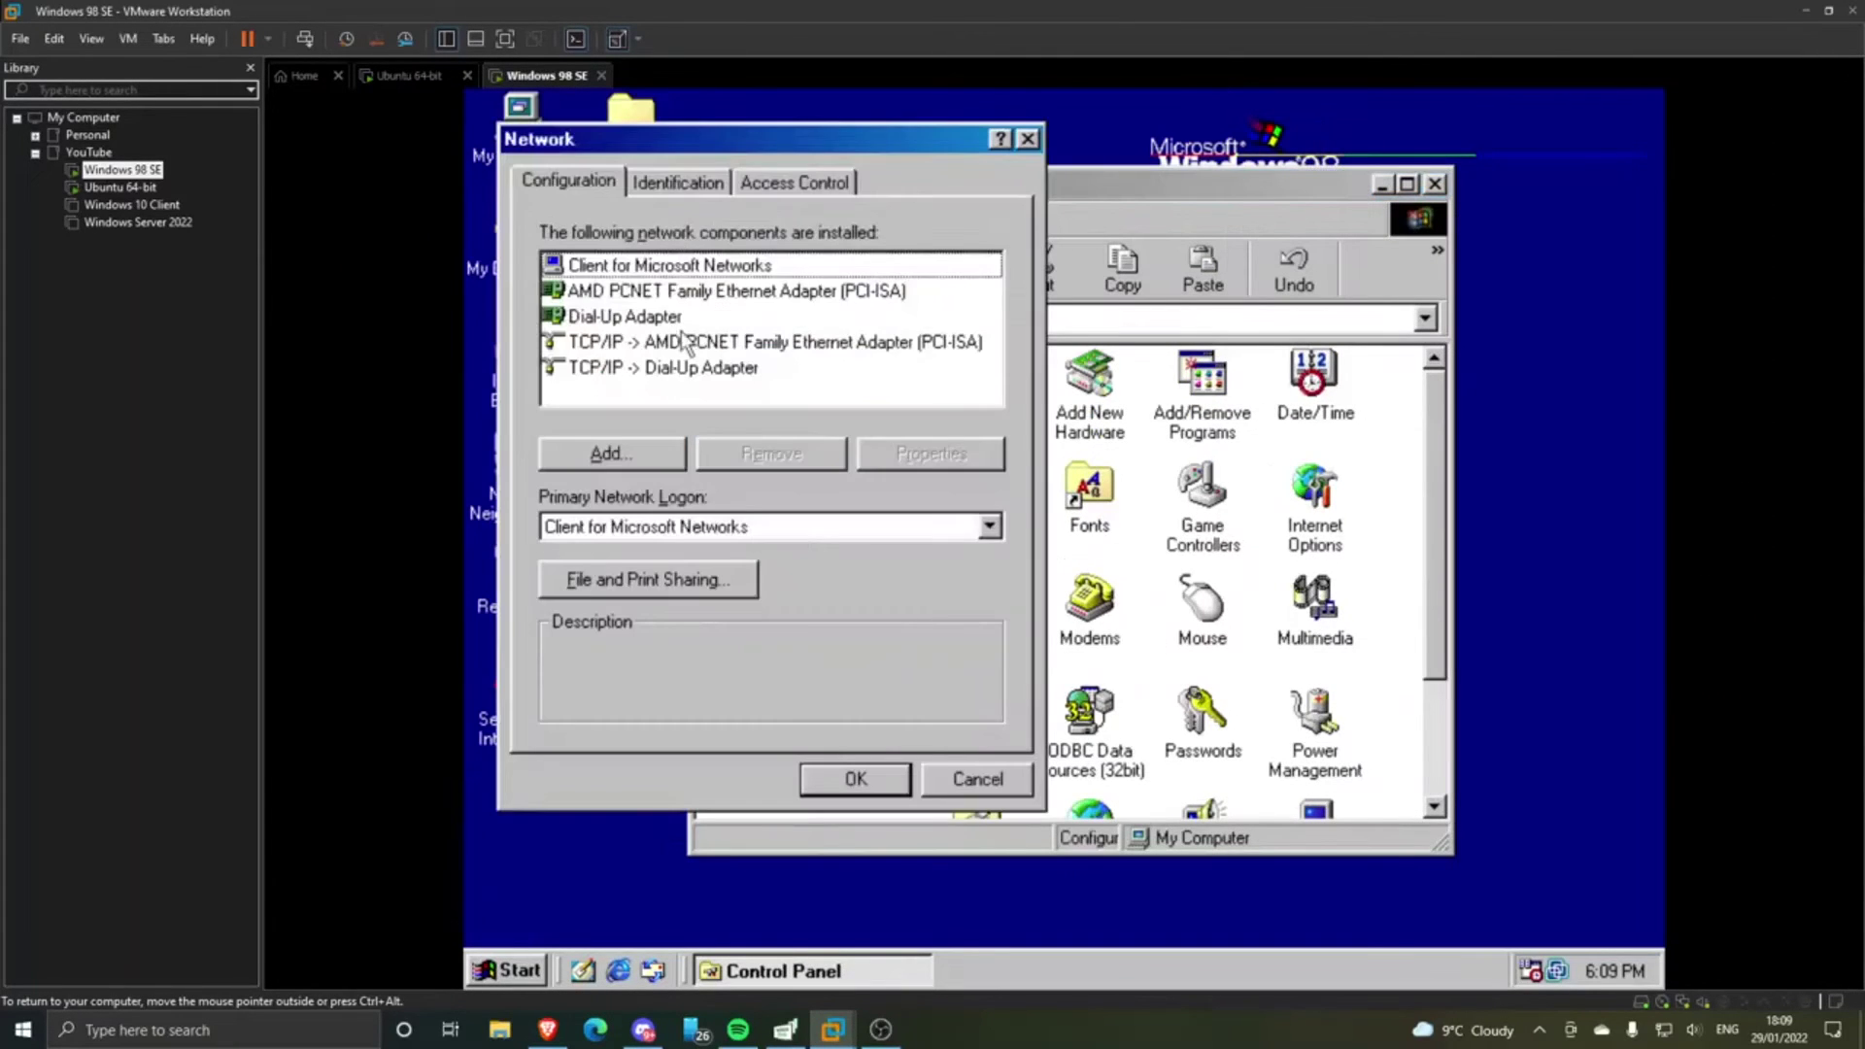
# - Review the identification details and installed components in Windows 98's Network settings
pyautogui.click(677, 182)
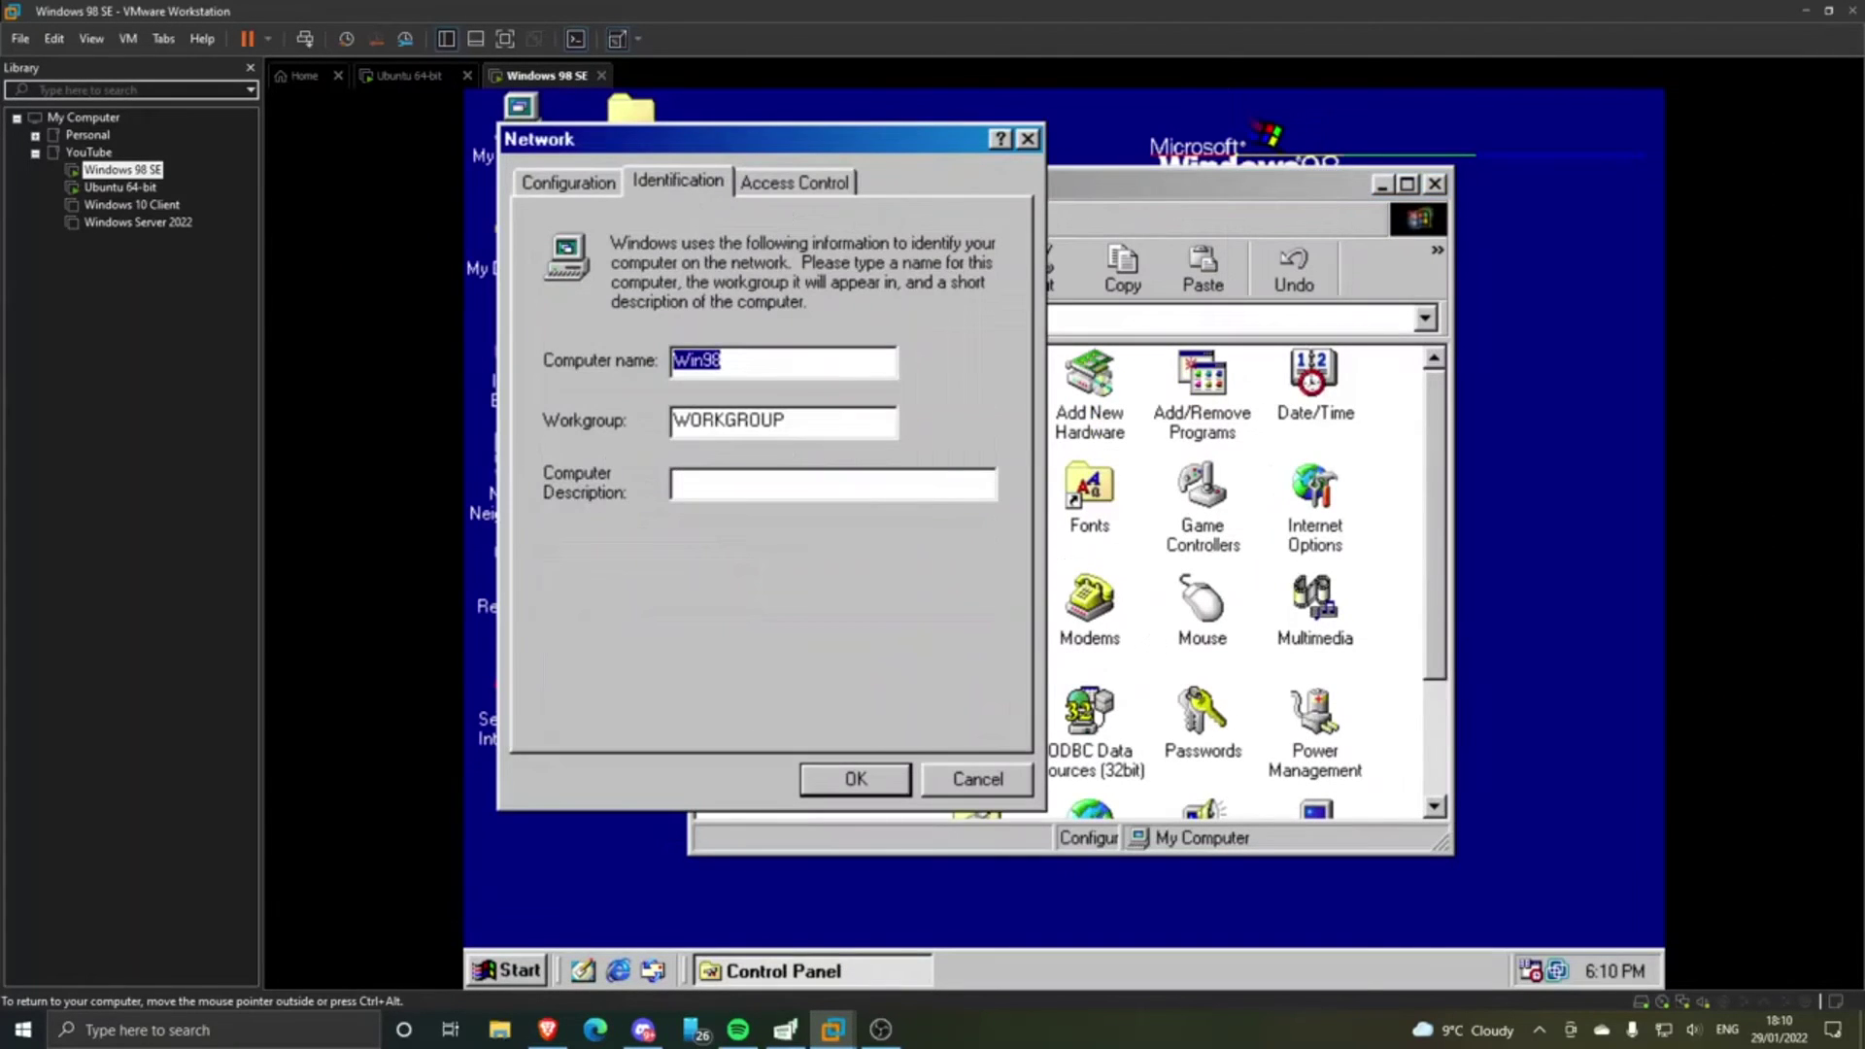
pyautogui.click(568, 182)
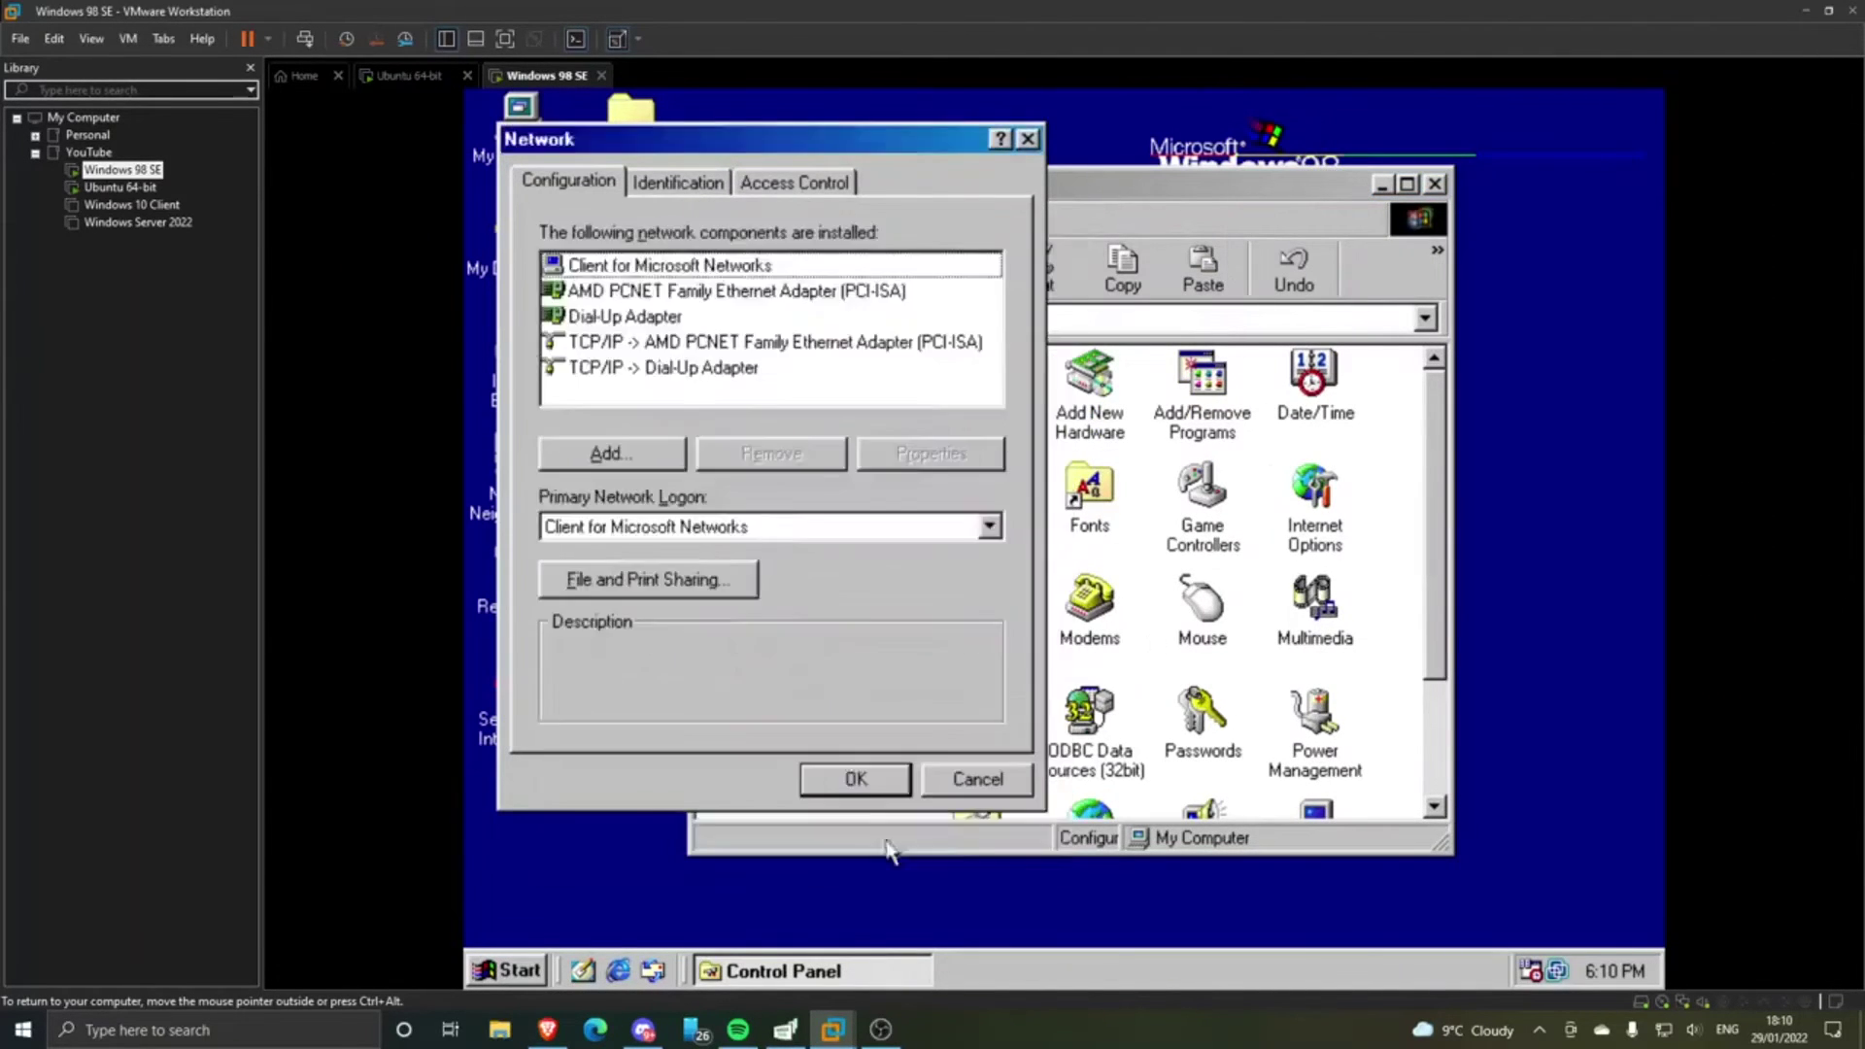
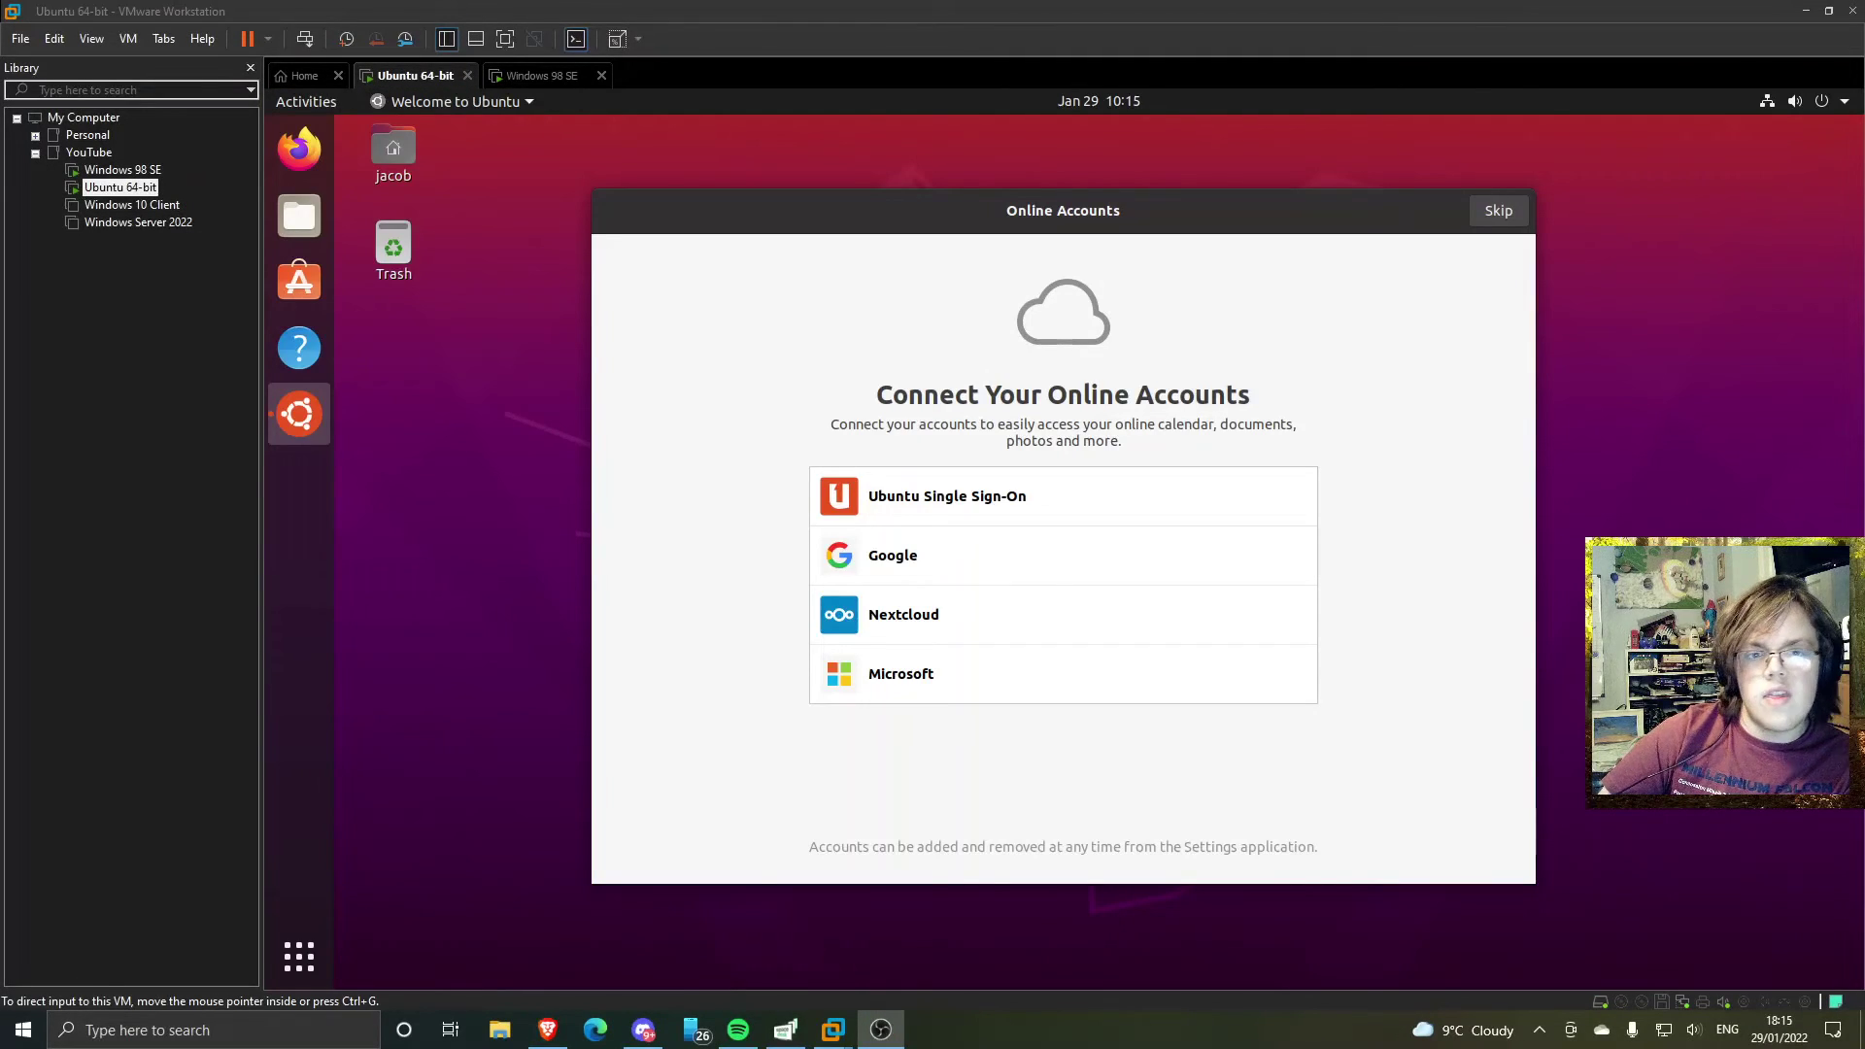
# - Skip the online accounts page in the Ubuntu 64-bit machine and complete the remaining welcome pages with their defaults
pyautogui.click(544, 84)
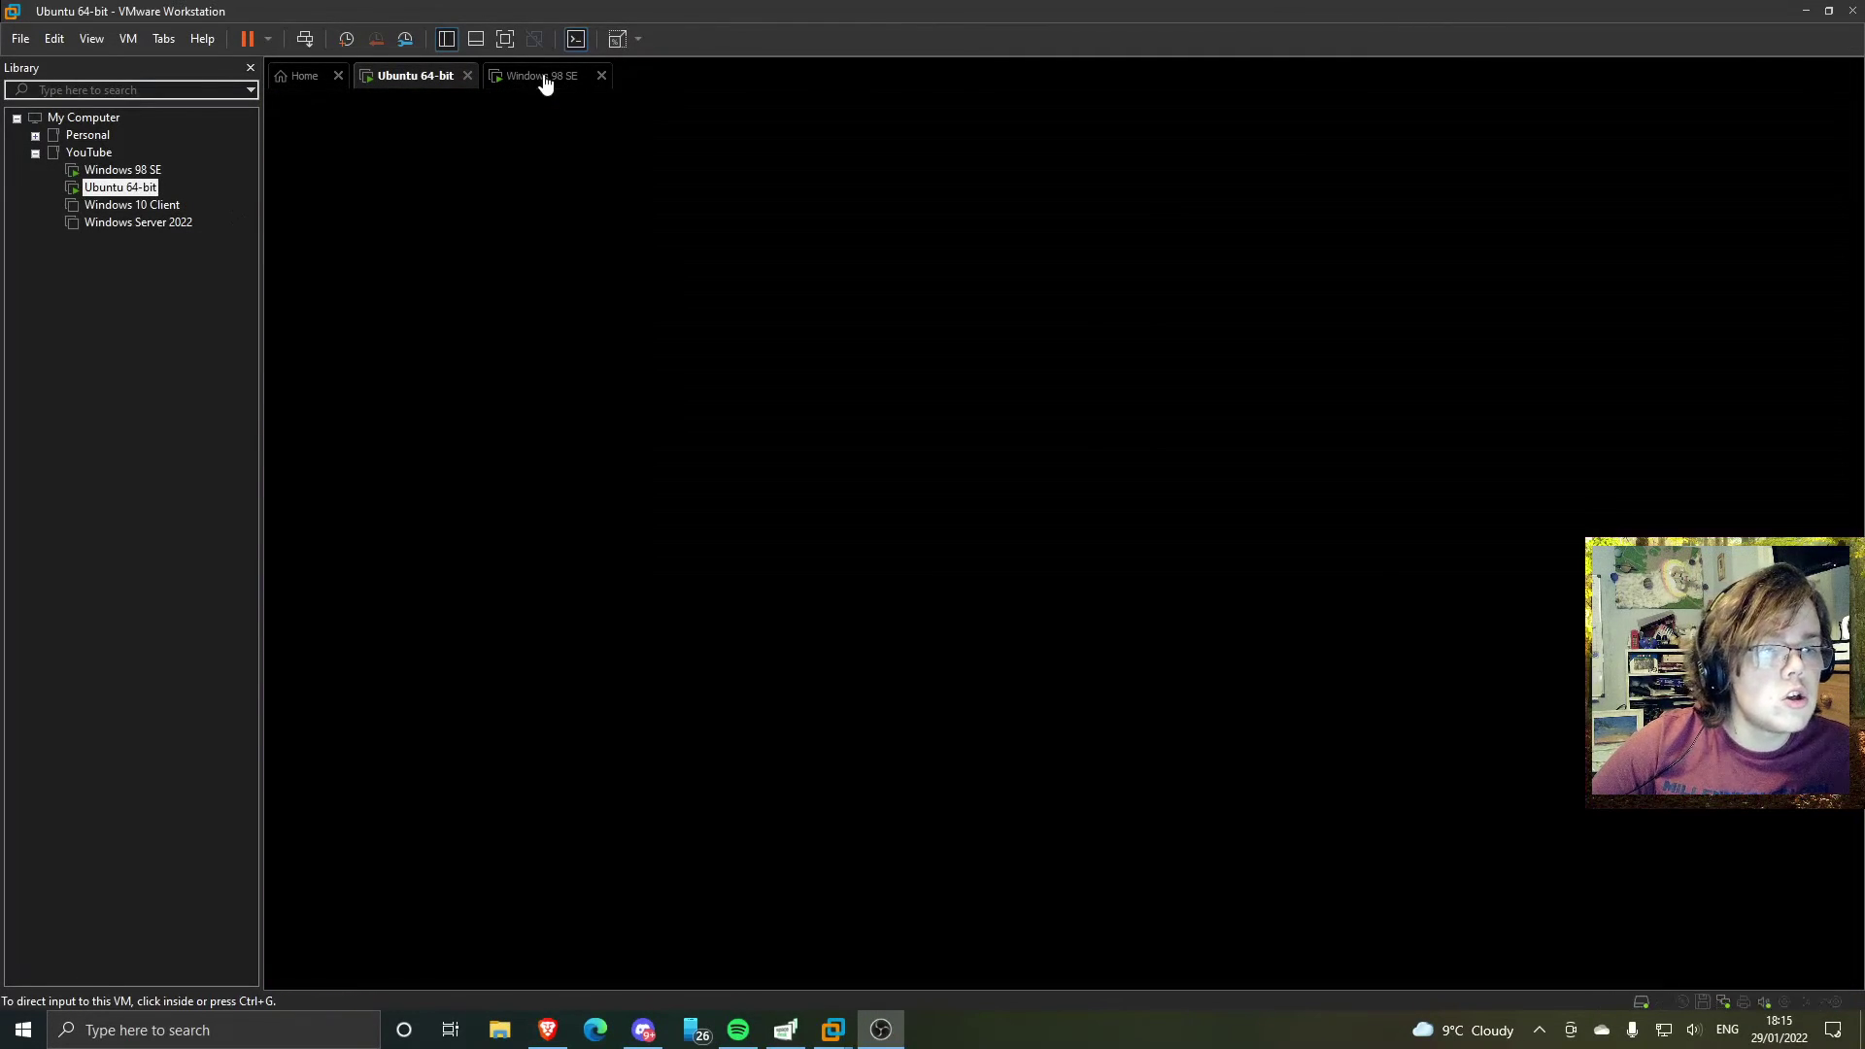
pyautogui.click(404, 77)
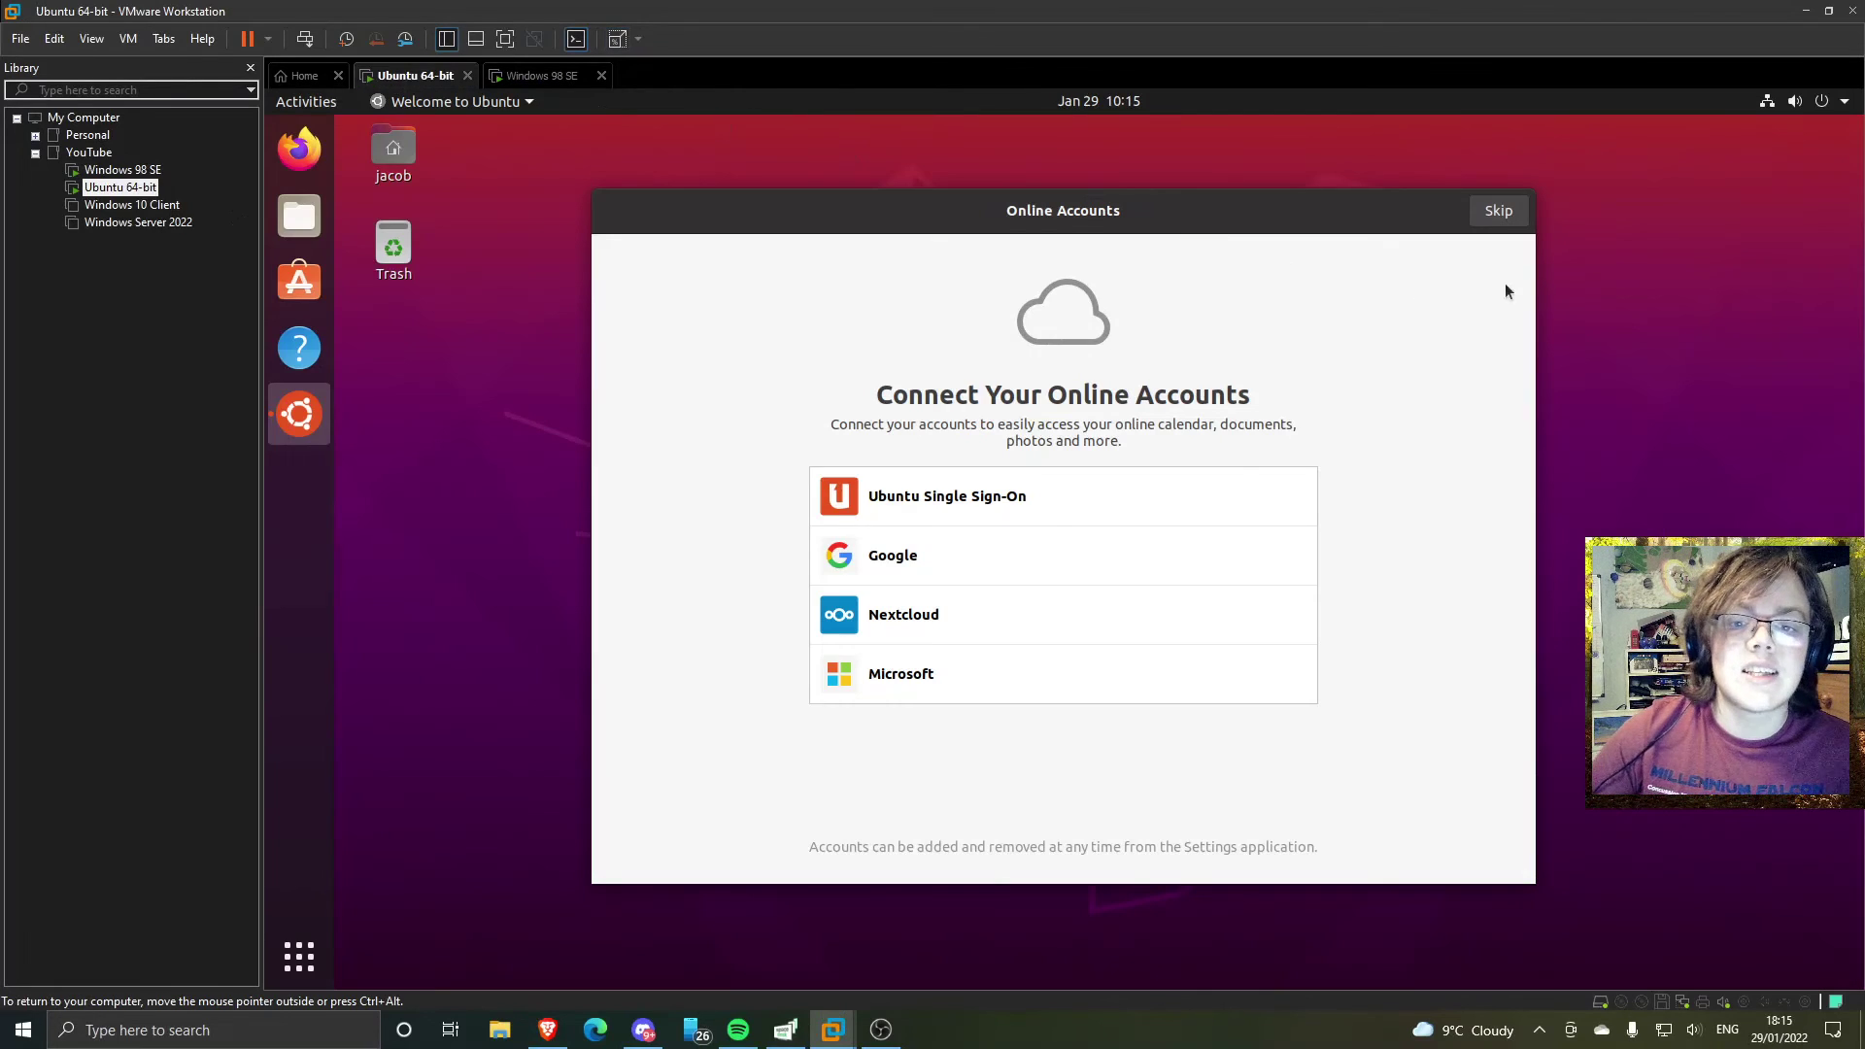
pyautogui.click(1498, 211)
pyautogui.click(1498, 210)
pyautogui.click(1498, 210)
pyautogui.click(1497, 211)
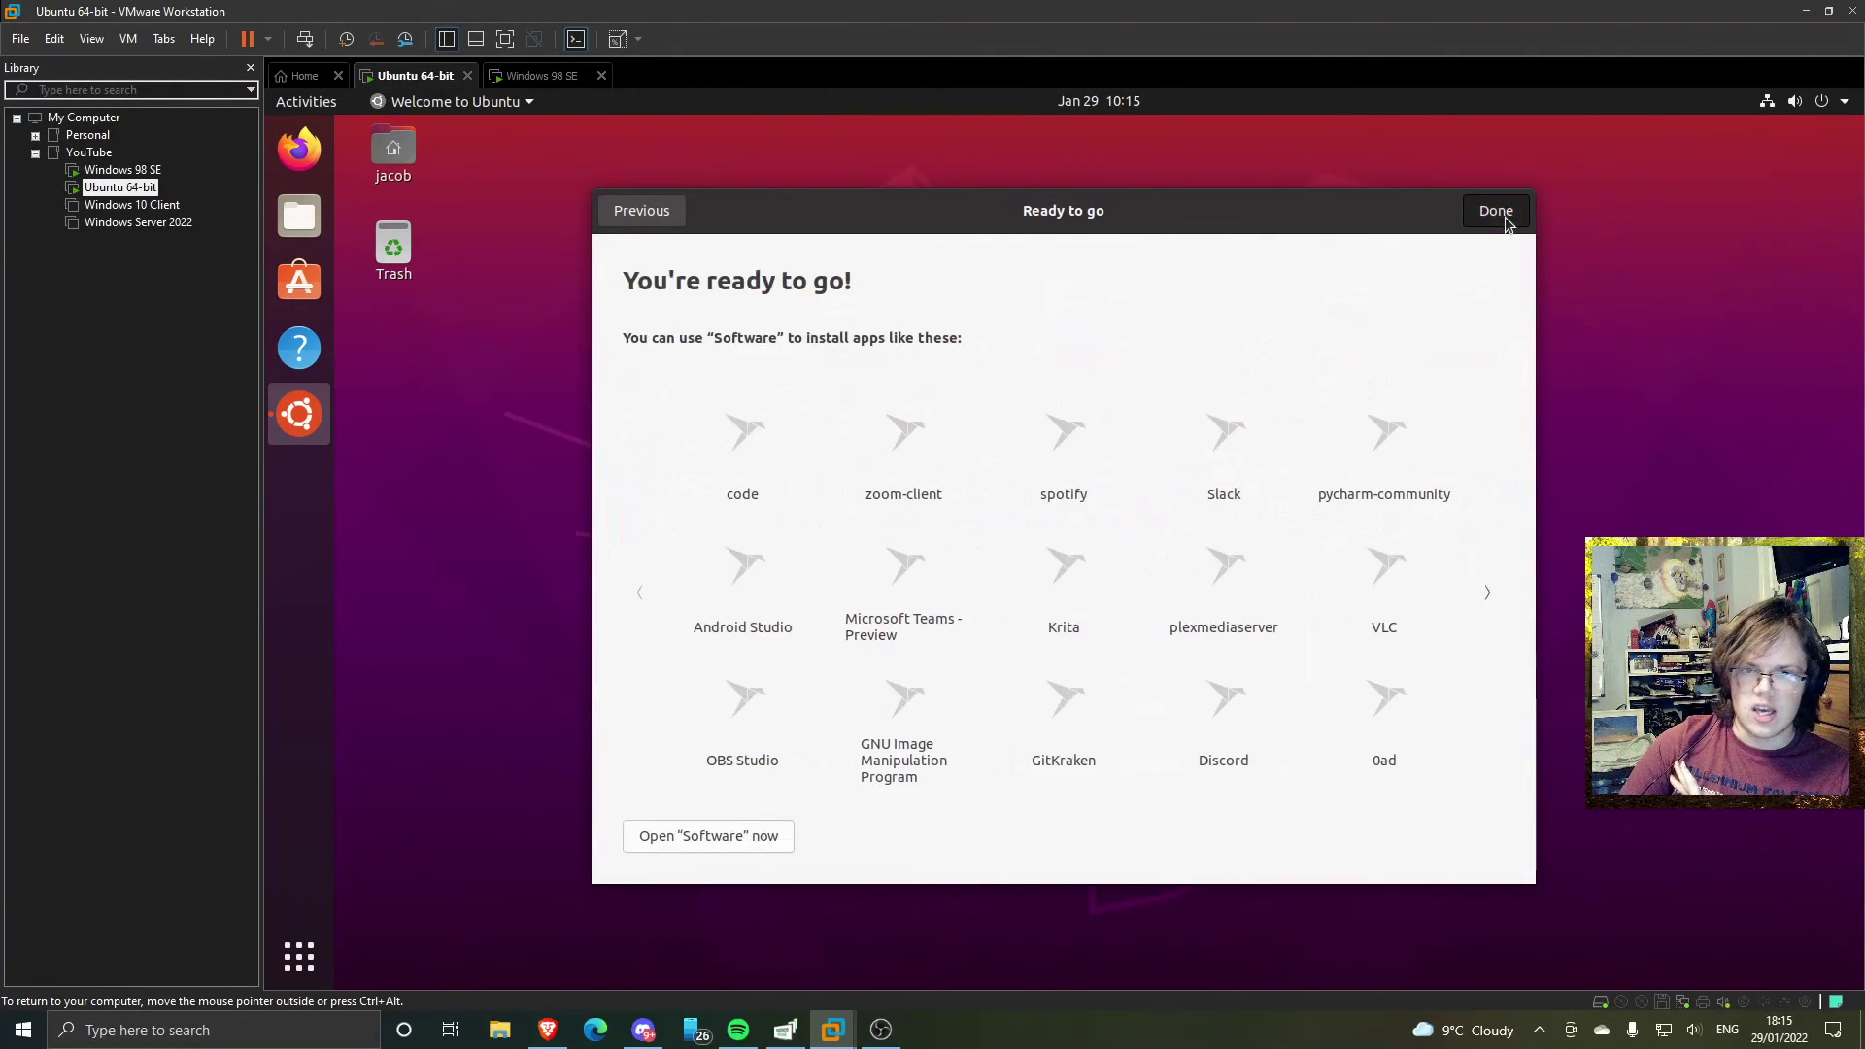
pyautogui.click(1497, 211)
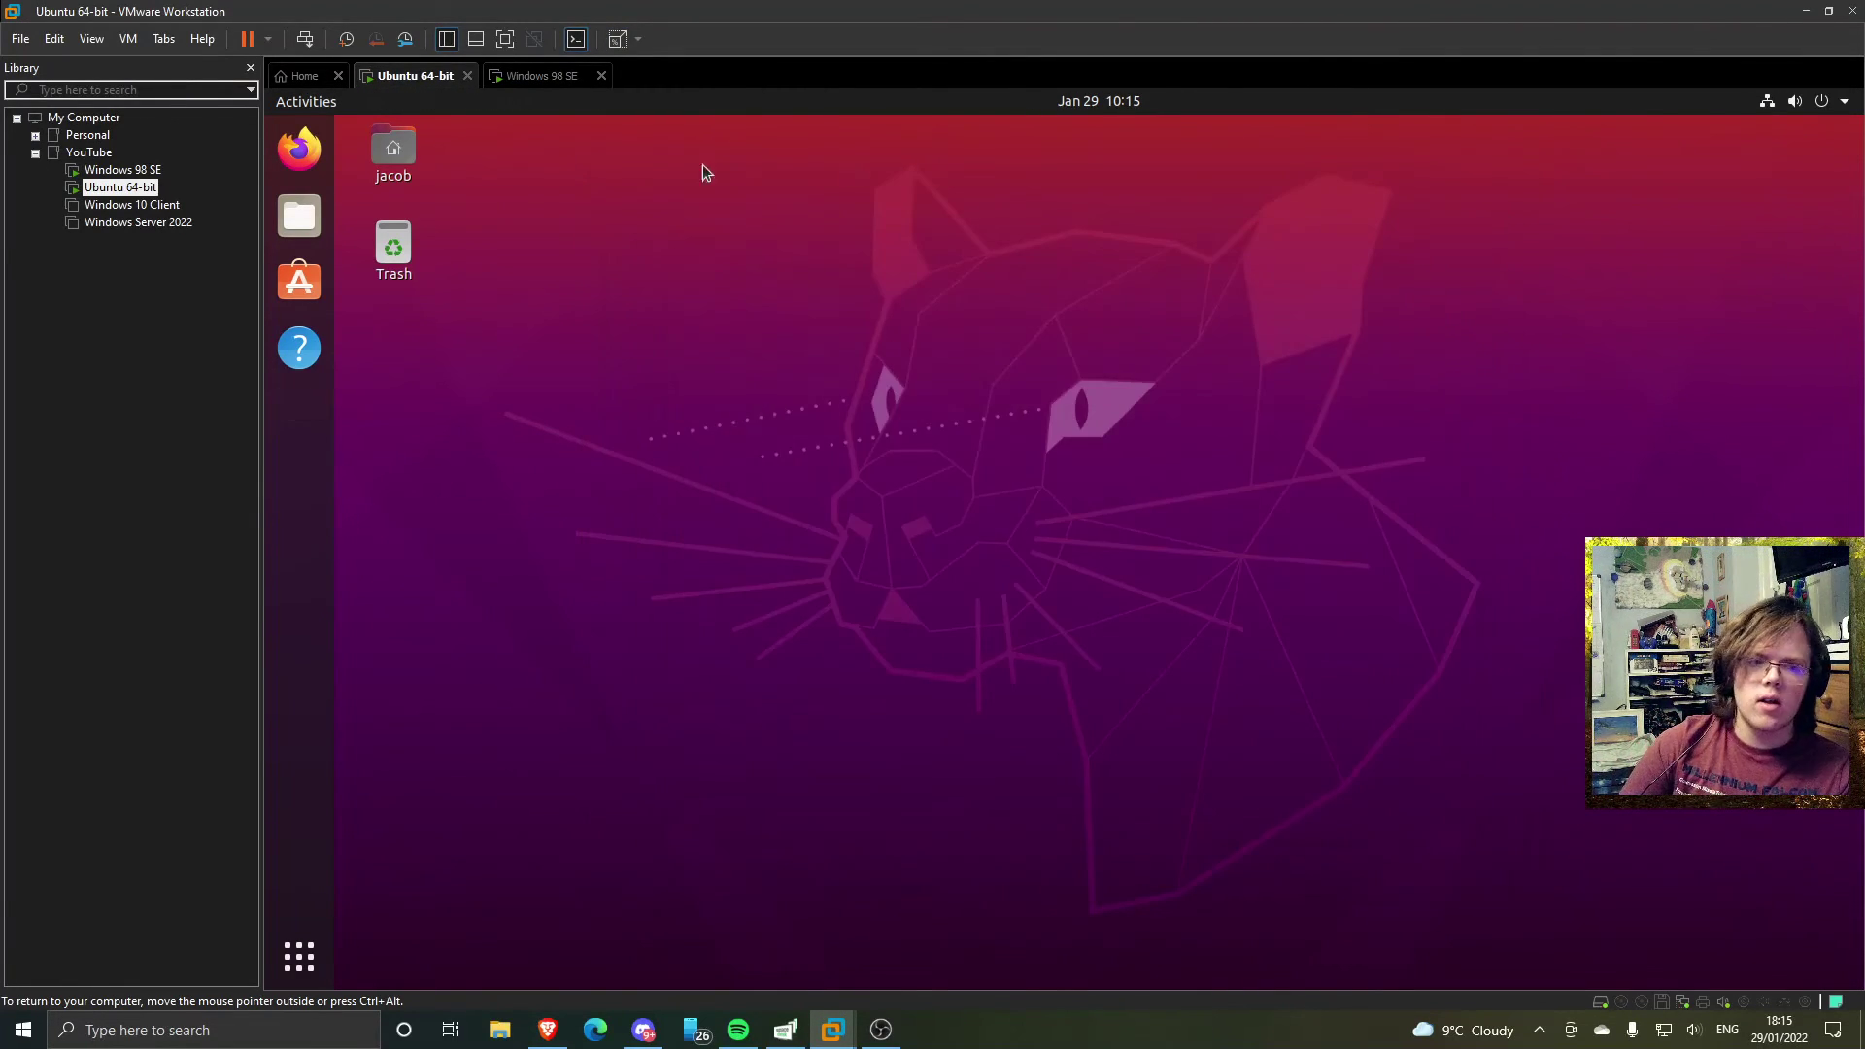
# - Open a Terminal in Ubuntu and switch to the root user with sudo su, entering the account password
pyautogui.click(300, 957)
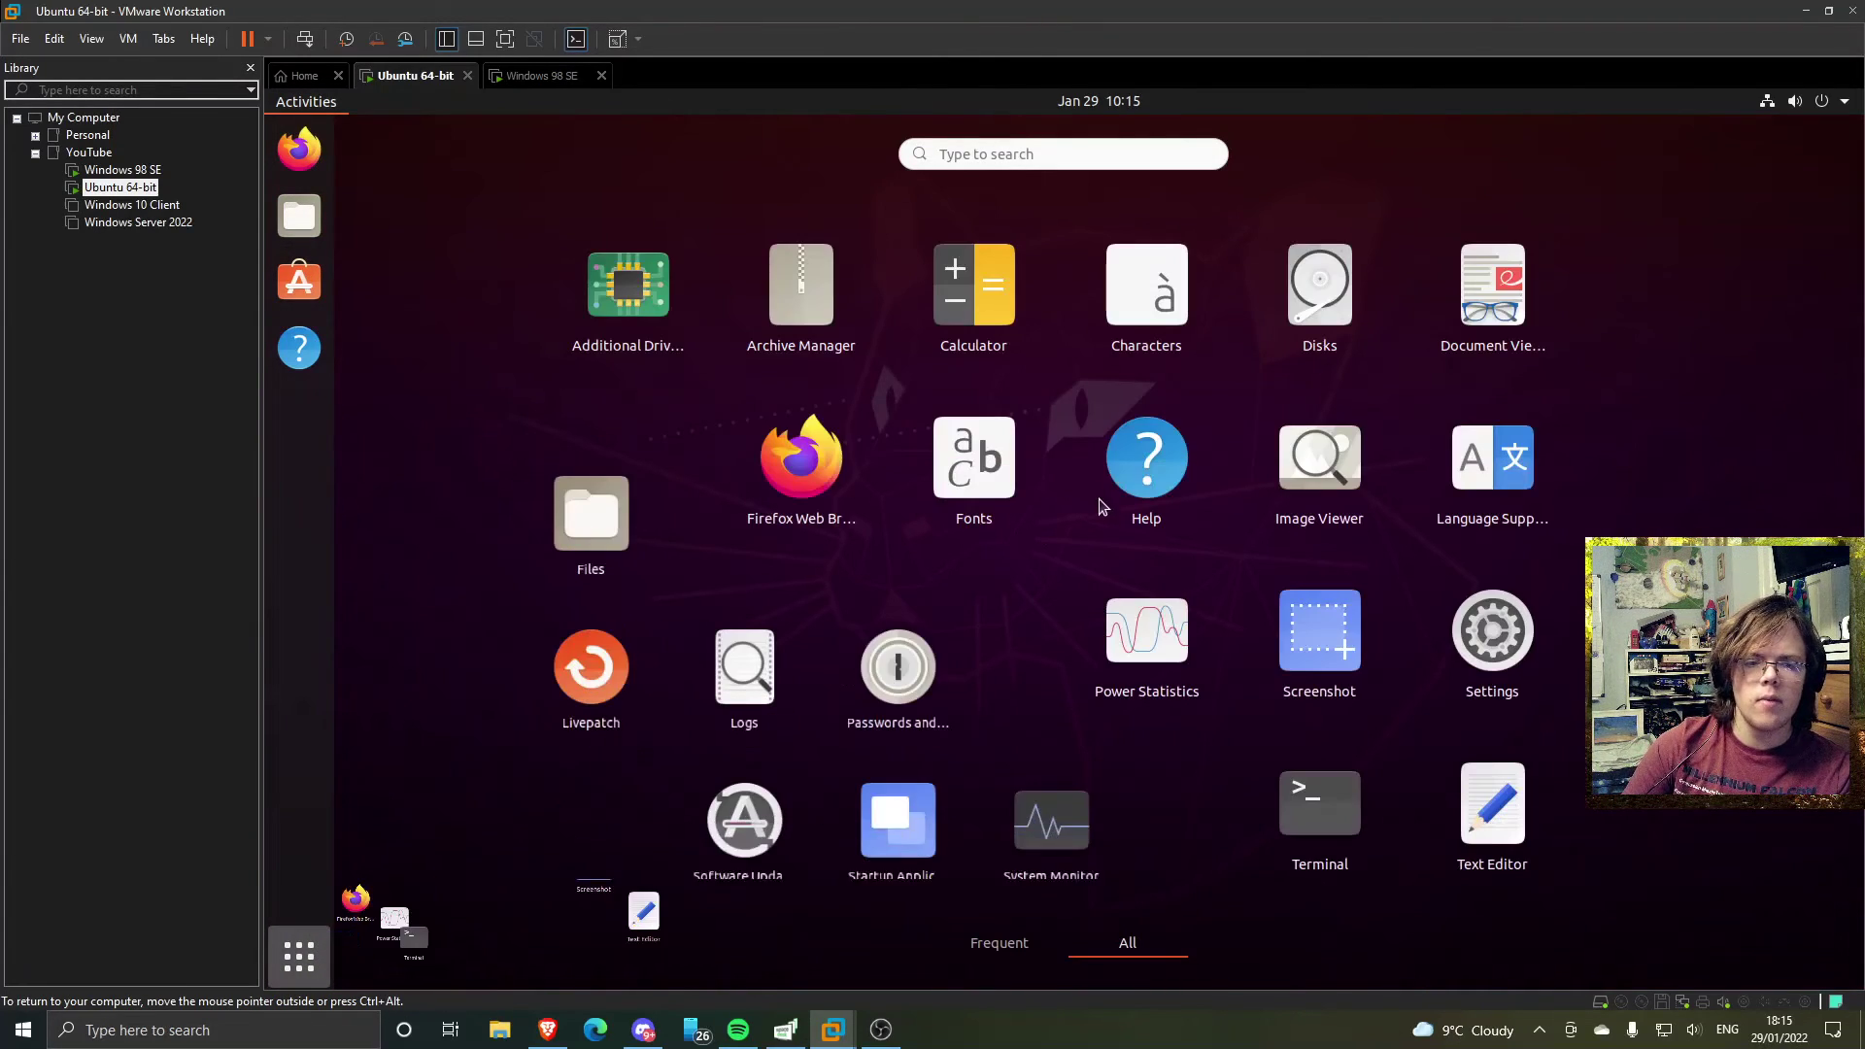
pyautogui.click(1319, 800)
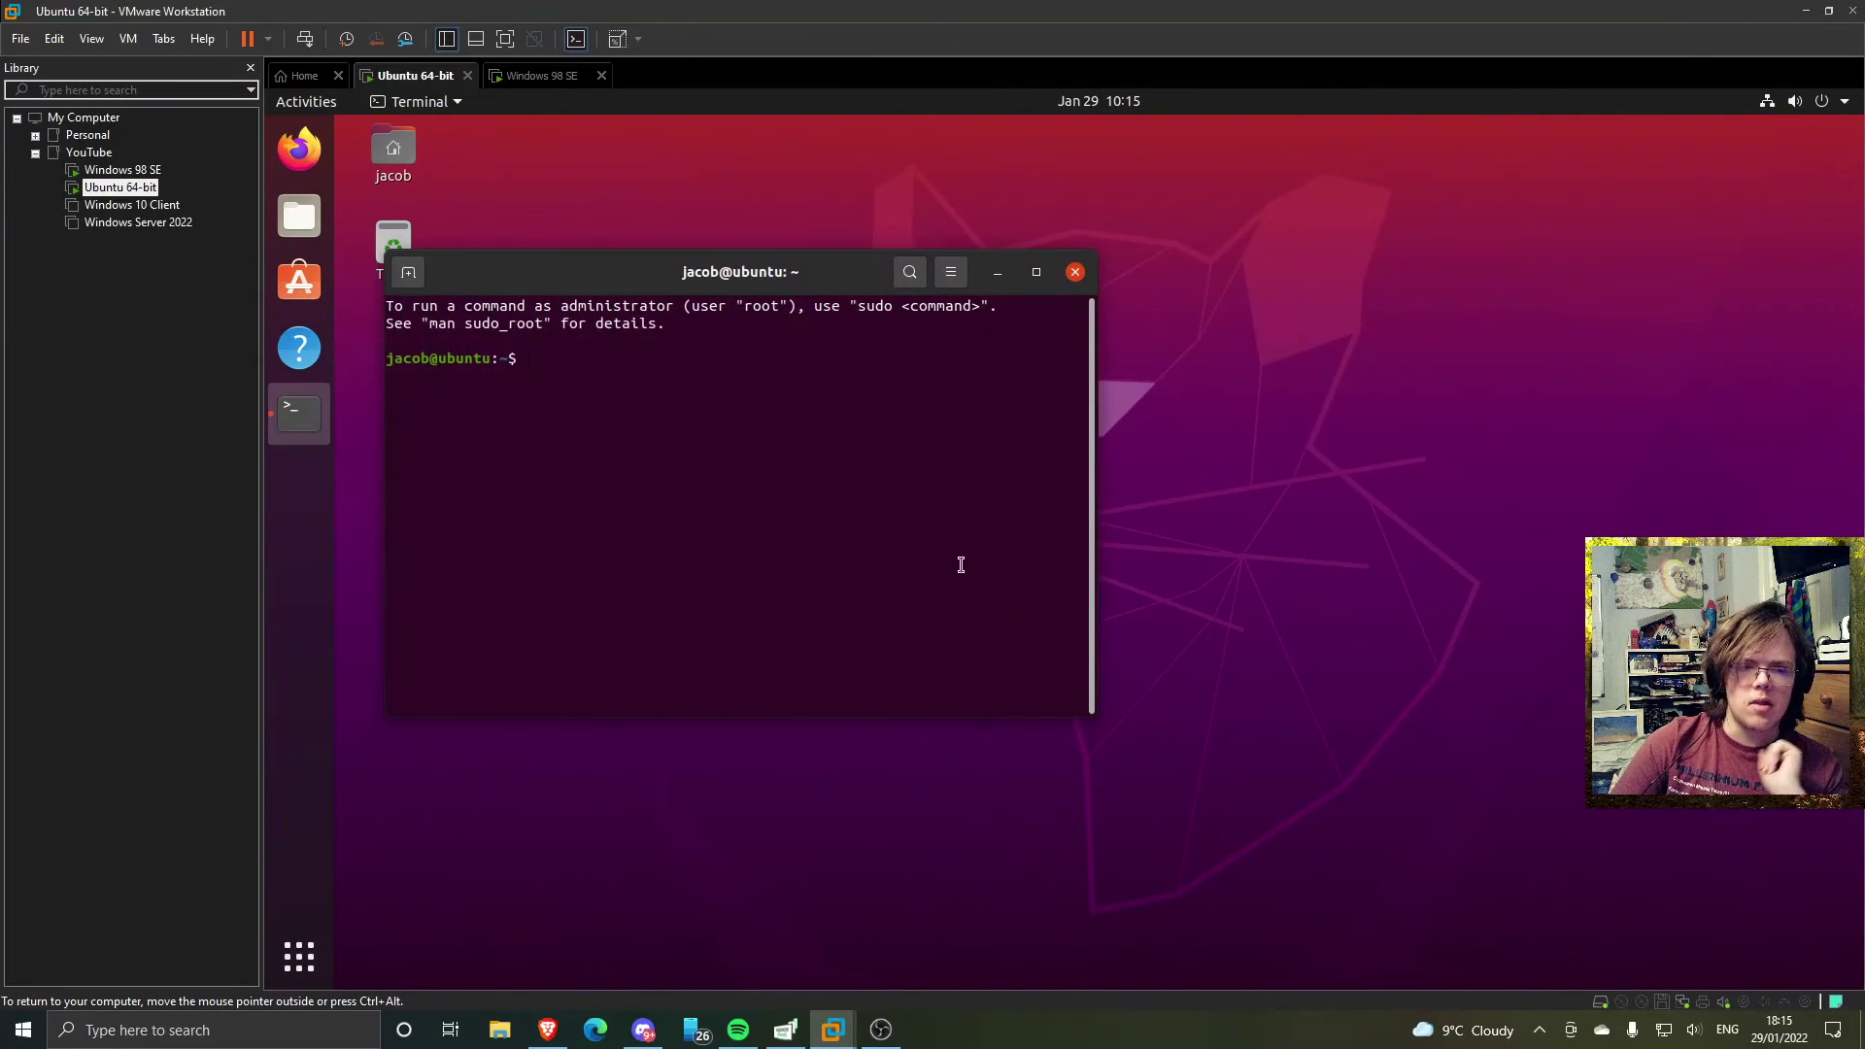
pyautogui.write('sudo su')
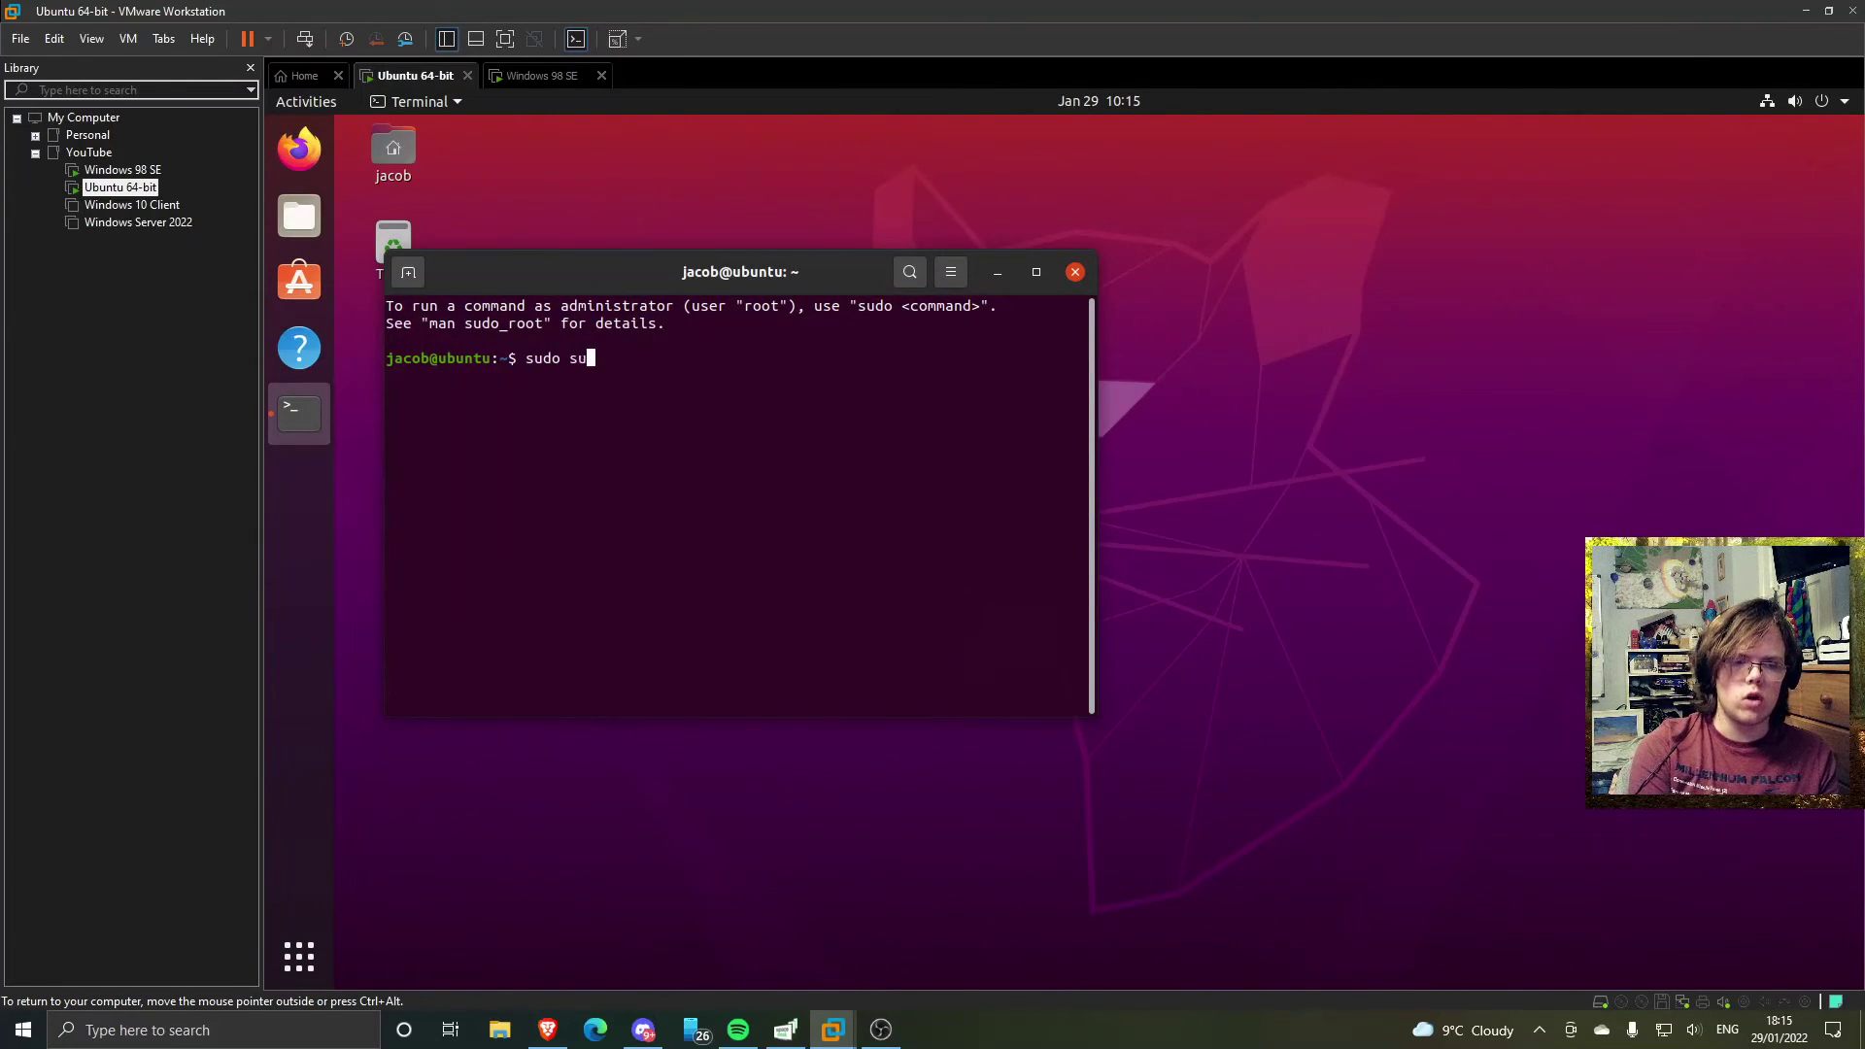
pyautogui.press('Return')
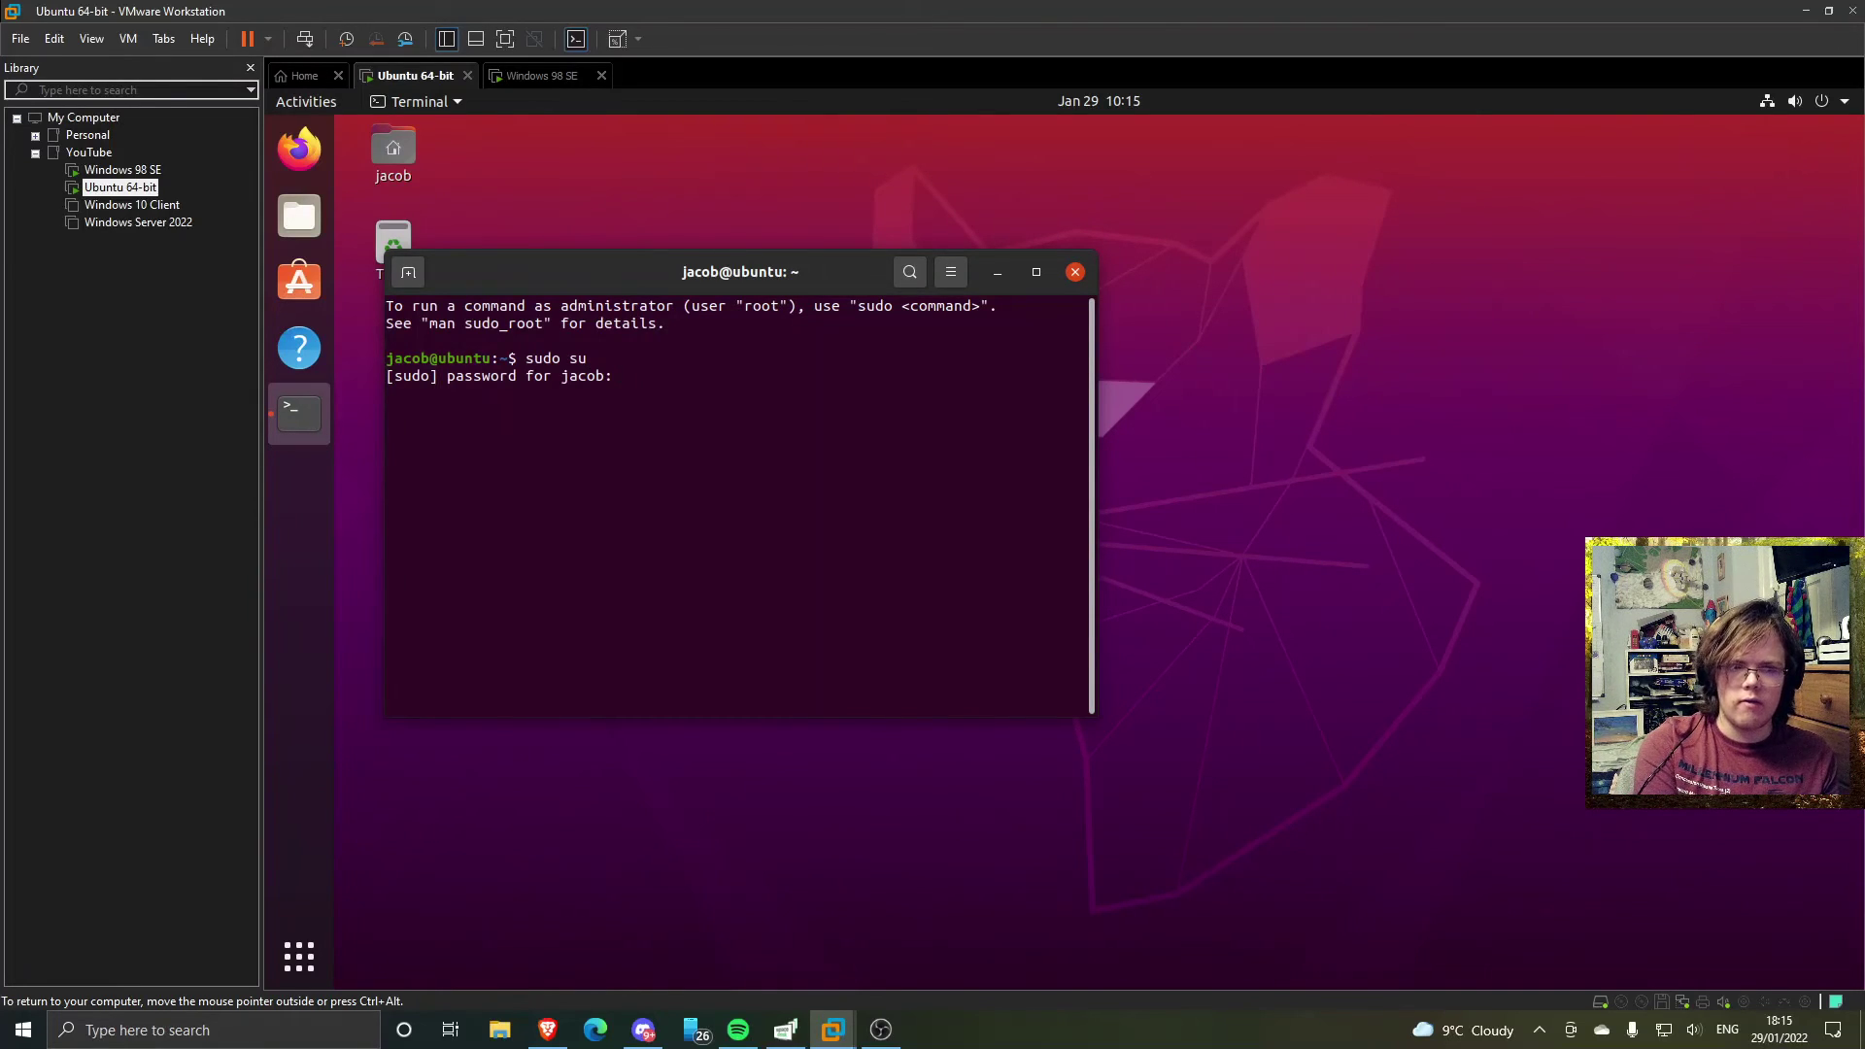
pyautogui.press('Return')
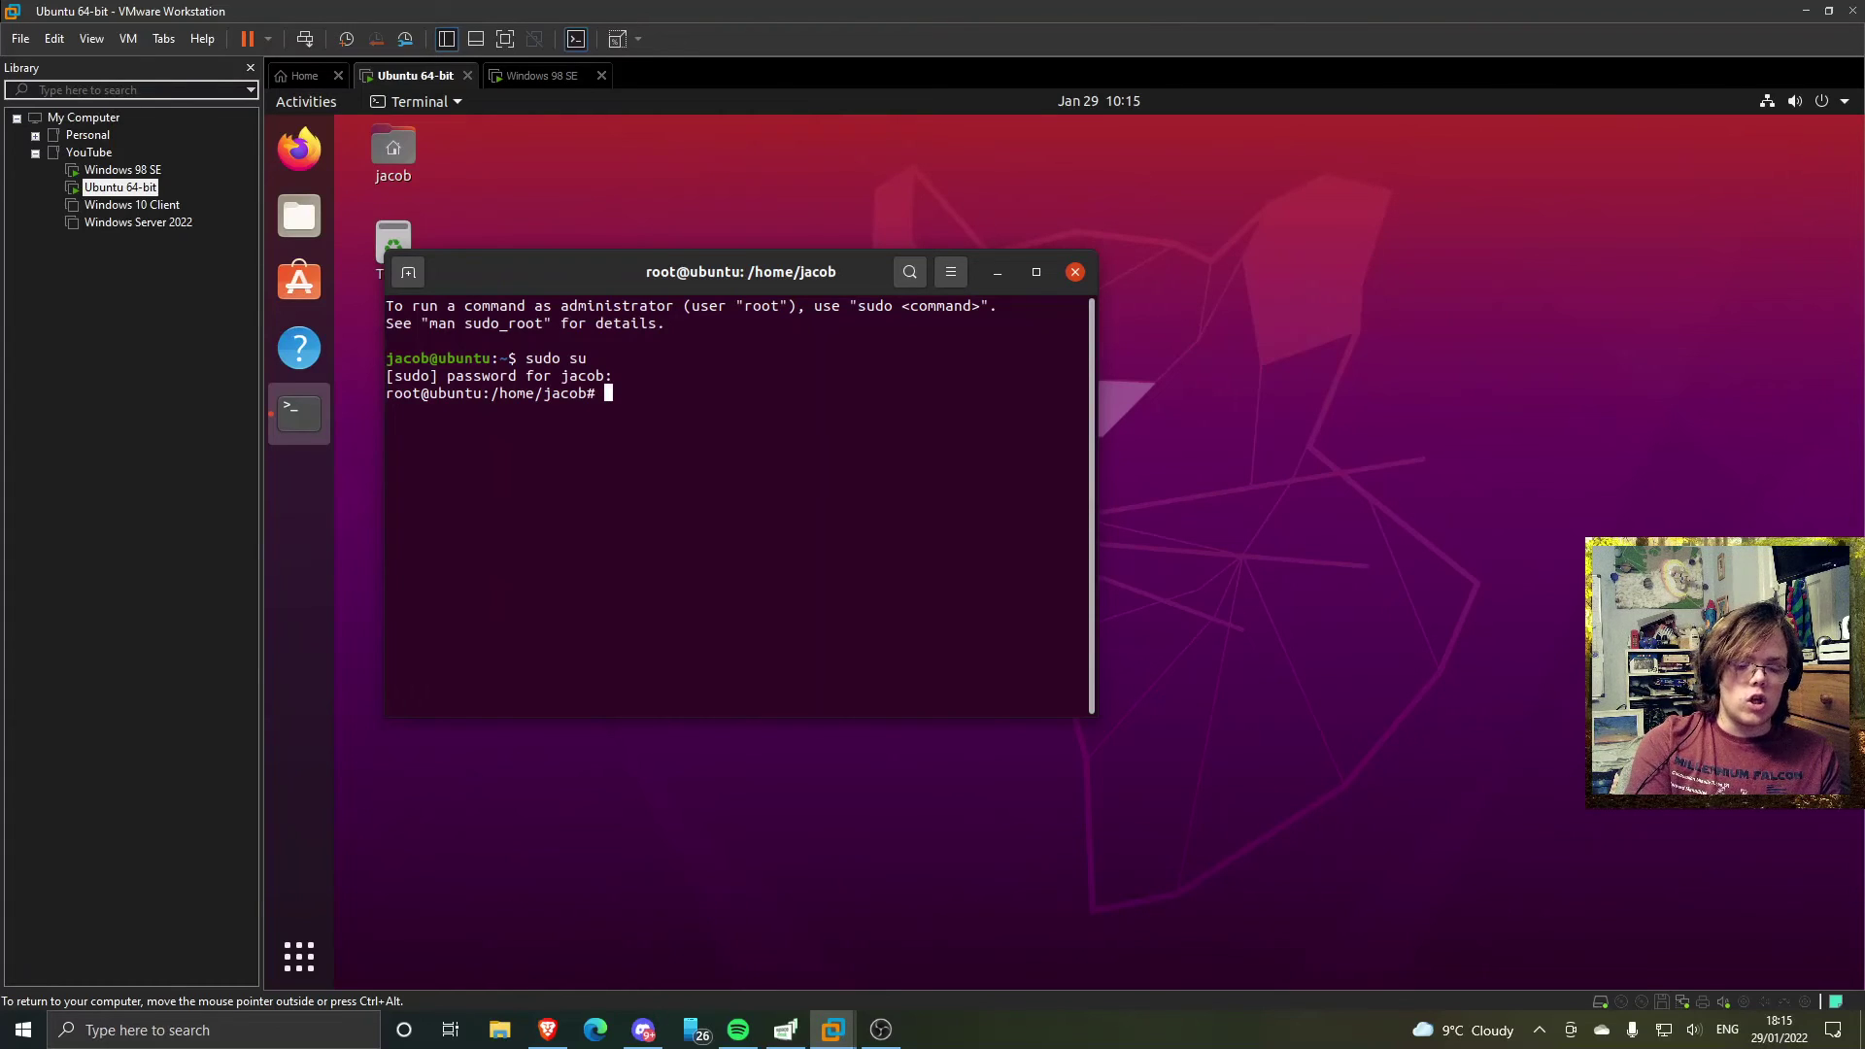
# - Refresh Ubuntu's package lists by running apt update in the root Terminal
pyautogui.write('apt update')
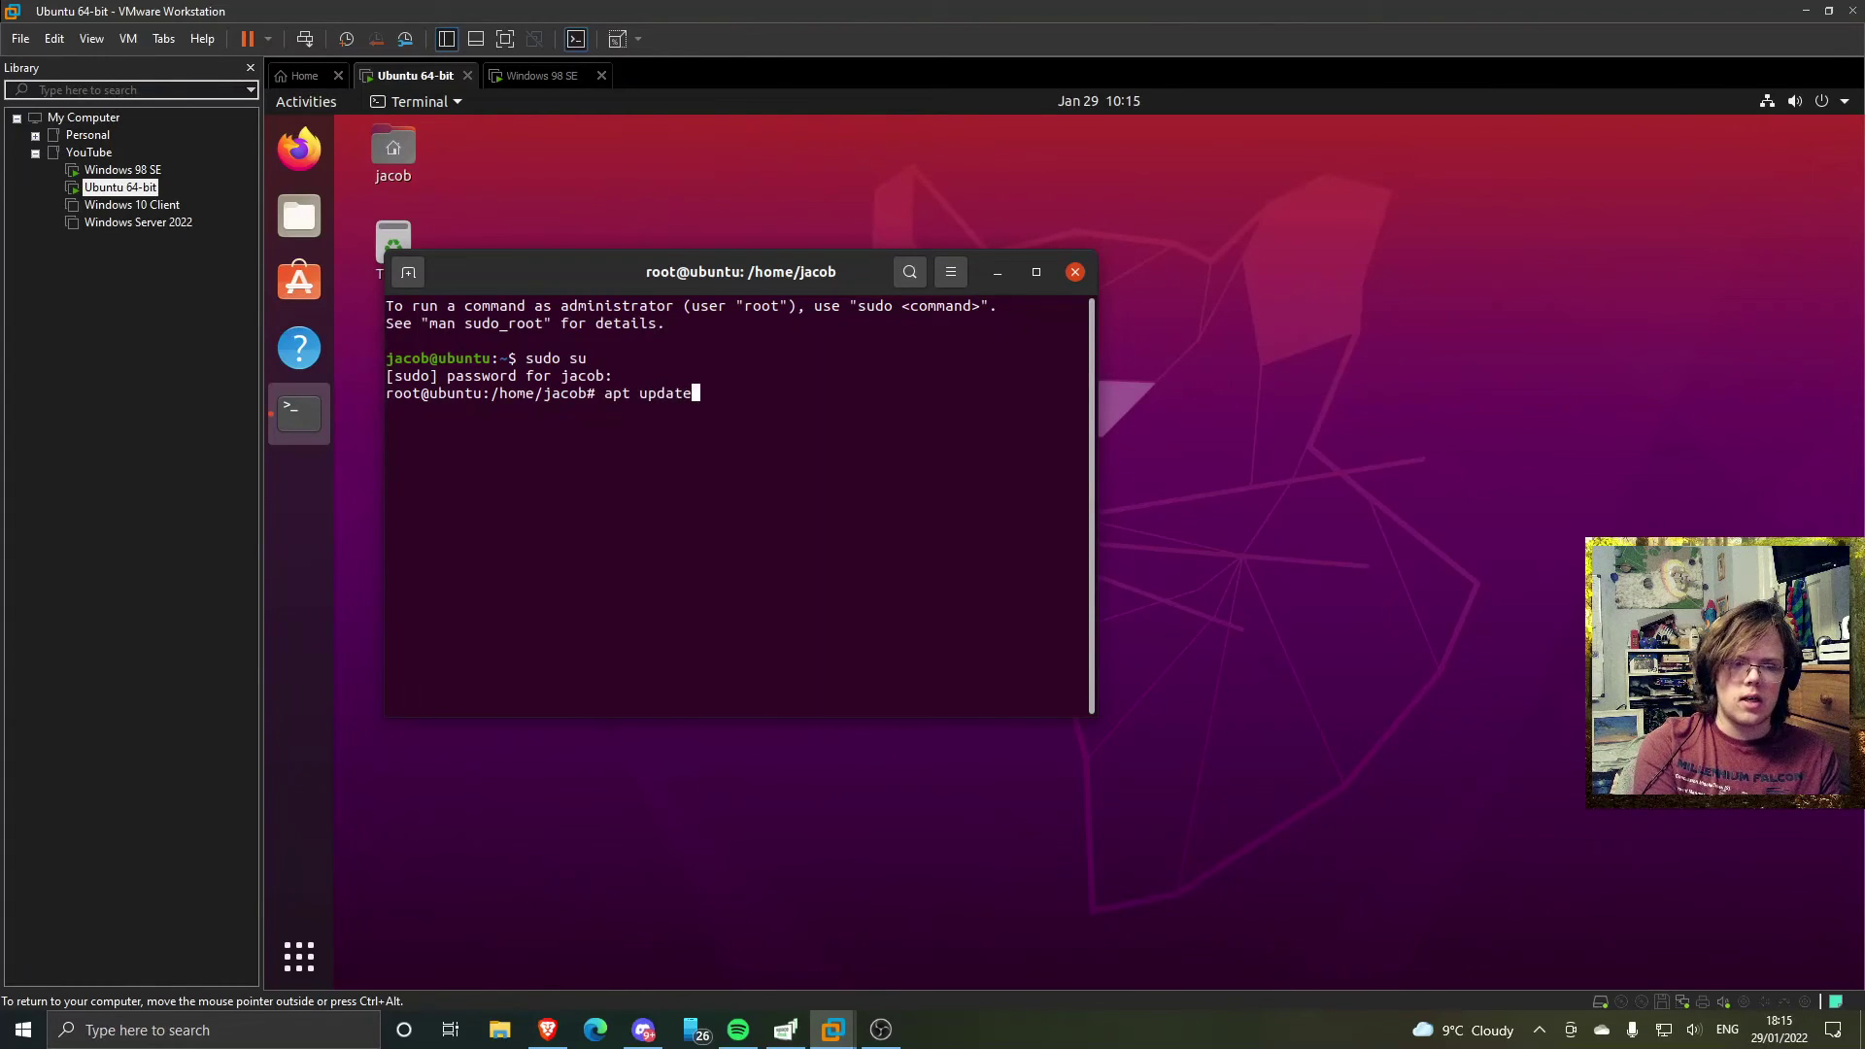
pyautogui.press('Return')
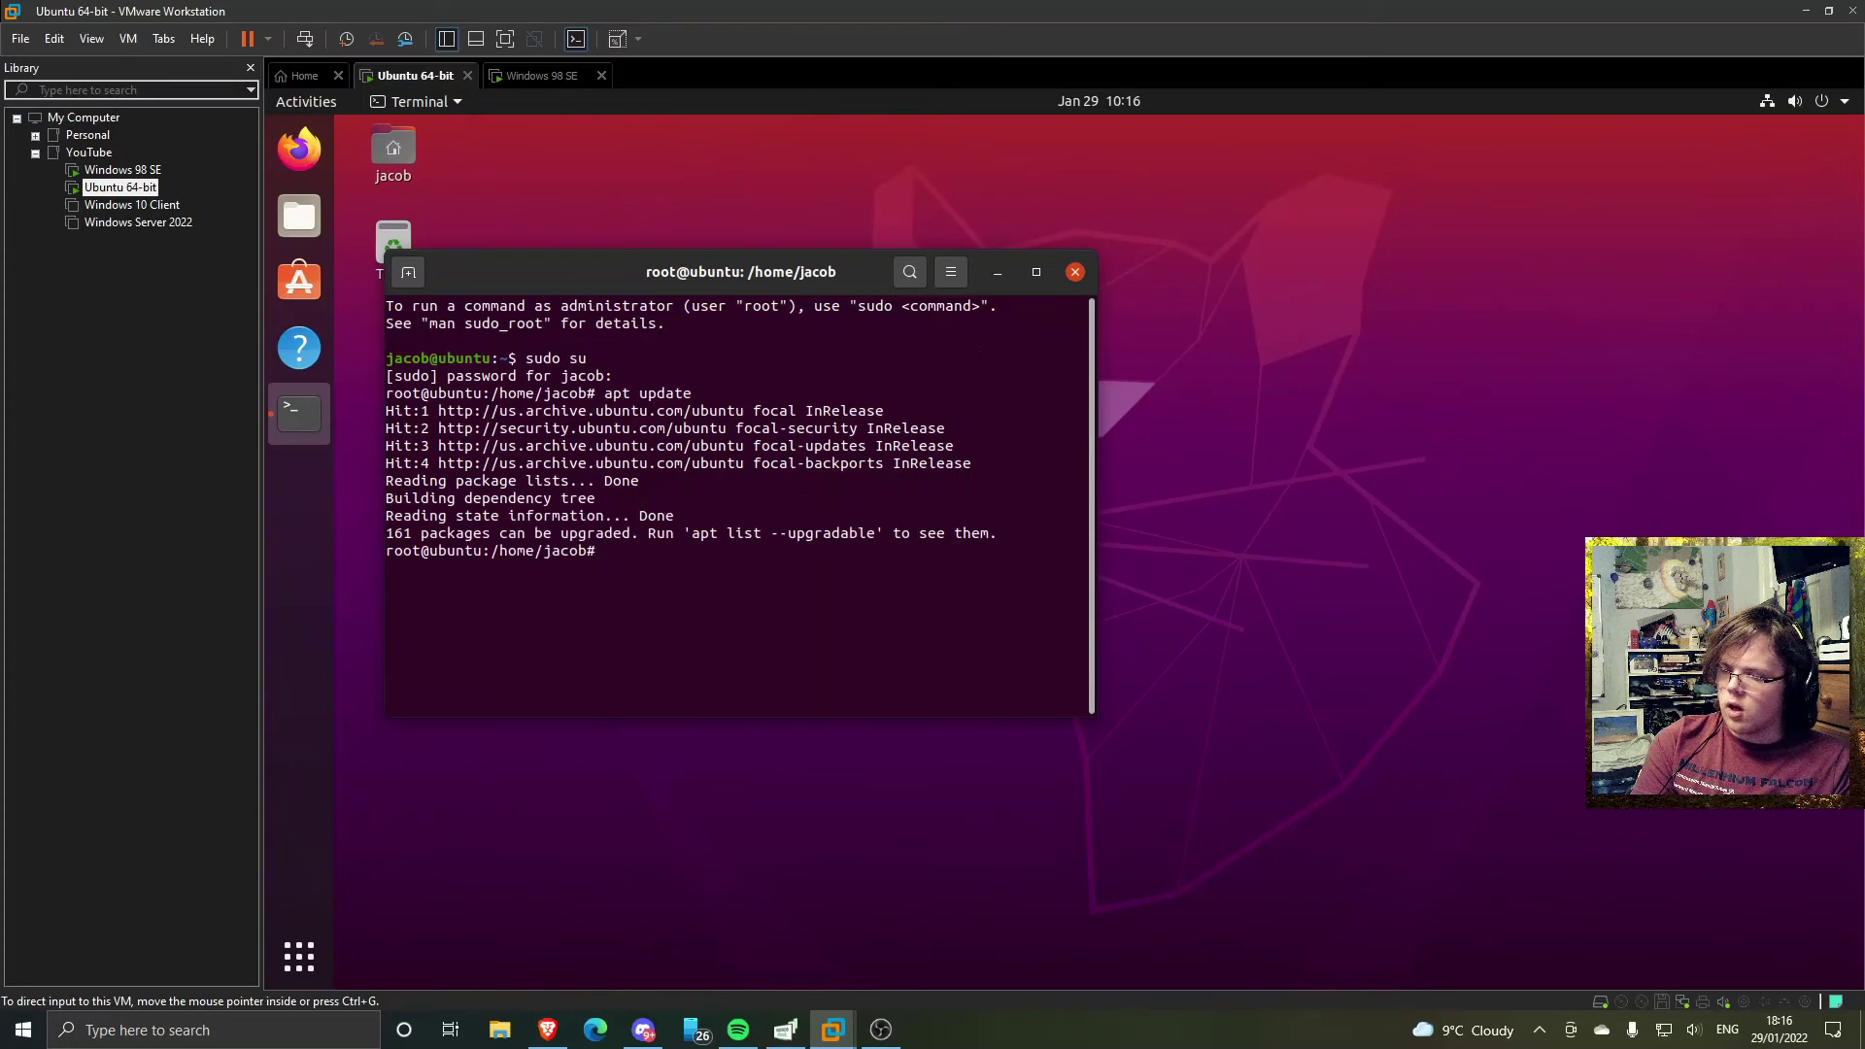
# - Switch to the Brave browser, open the Browservice v0.9.4.0 release on GitHub and copy the download link of browservice-v0.9.4.0-x86_64.AppImage
pyautogui.hotkey('alt', 'Tab')
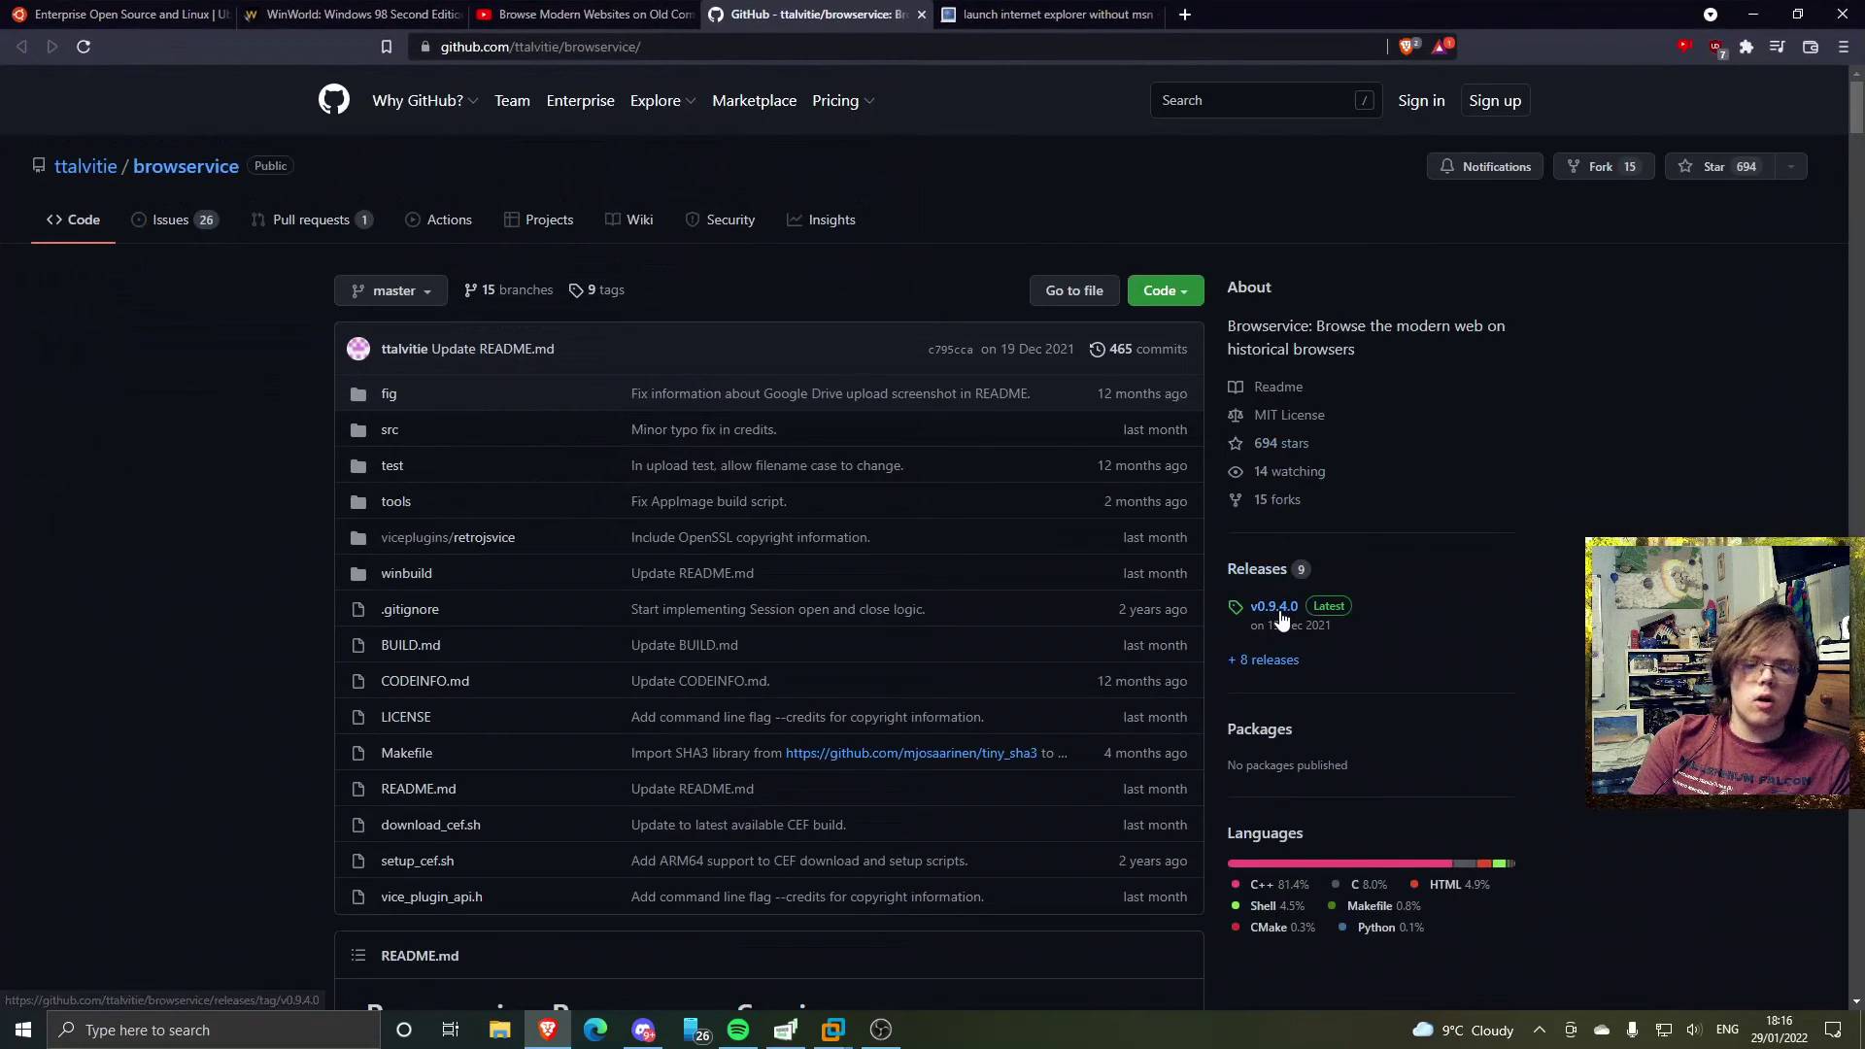
pyautogui.click(1280, 618)
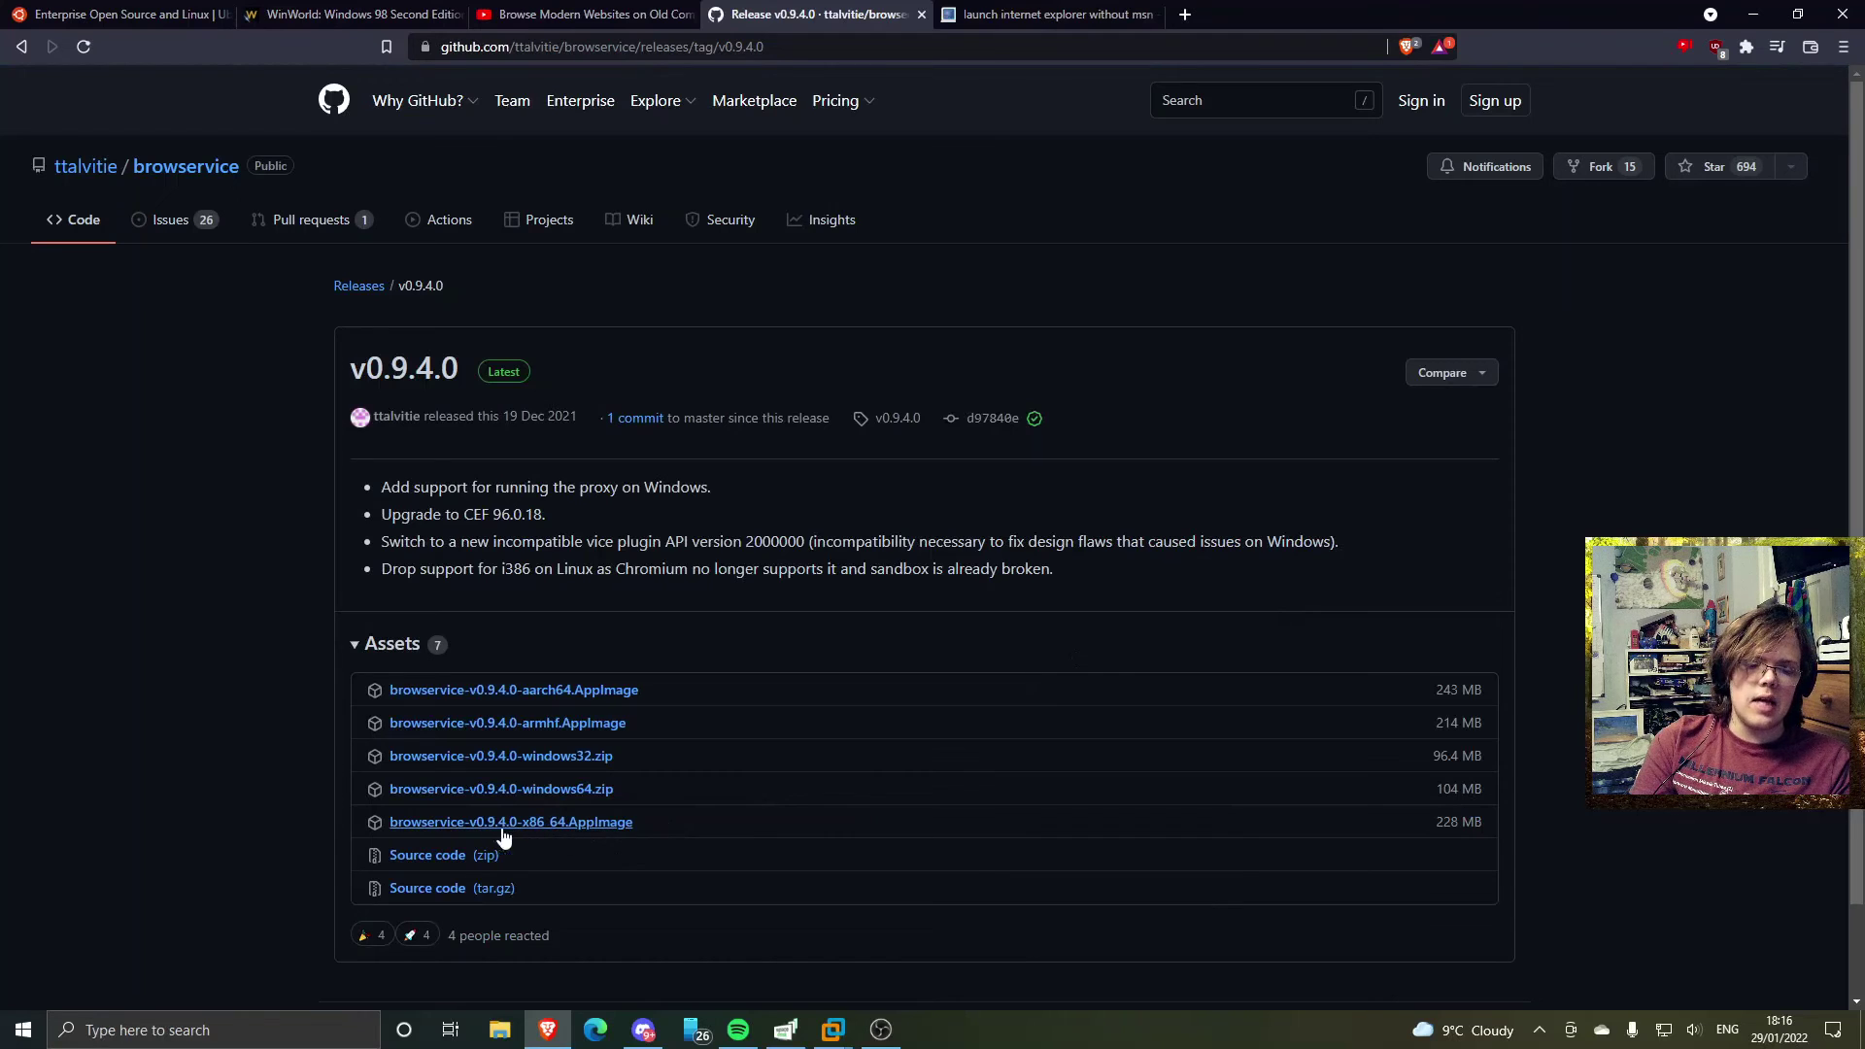
pyautogui.rightClick(589, 828)
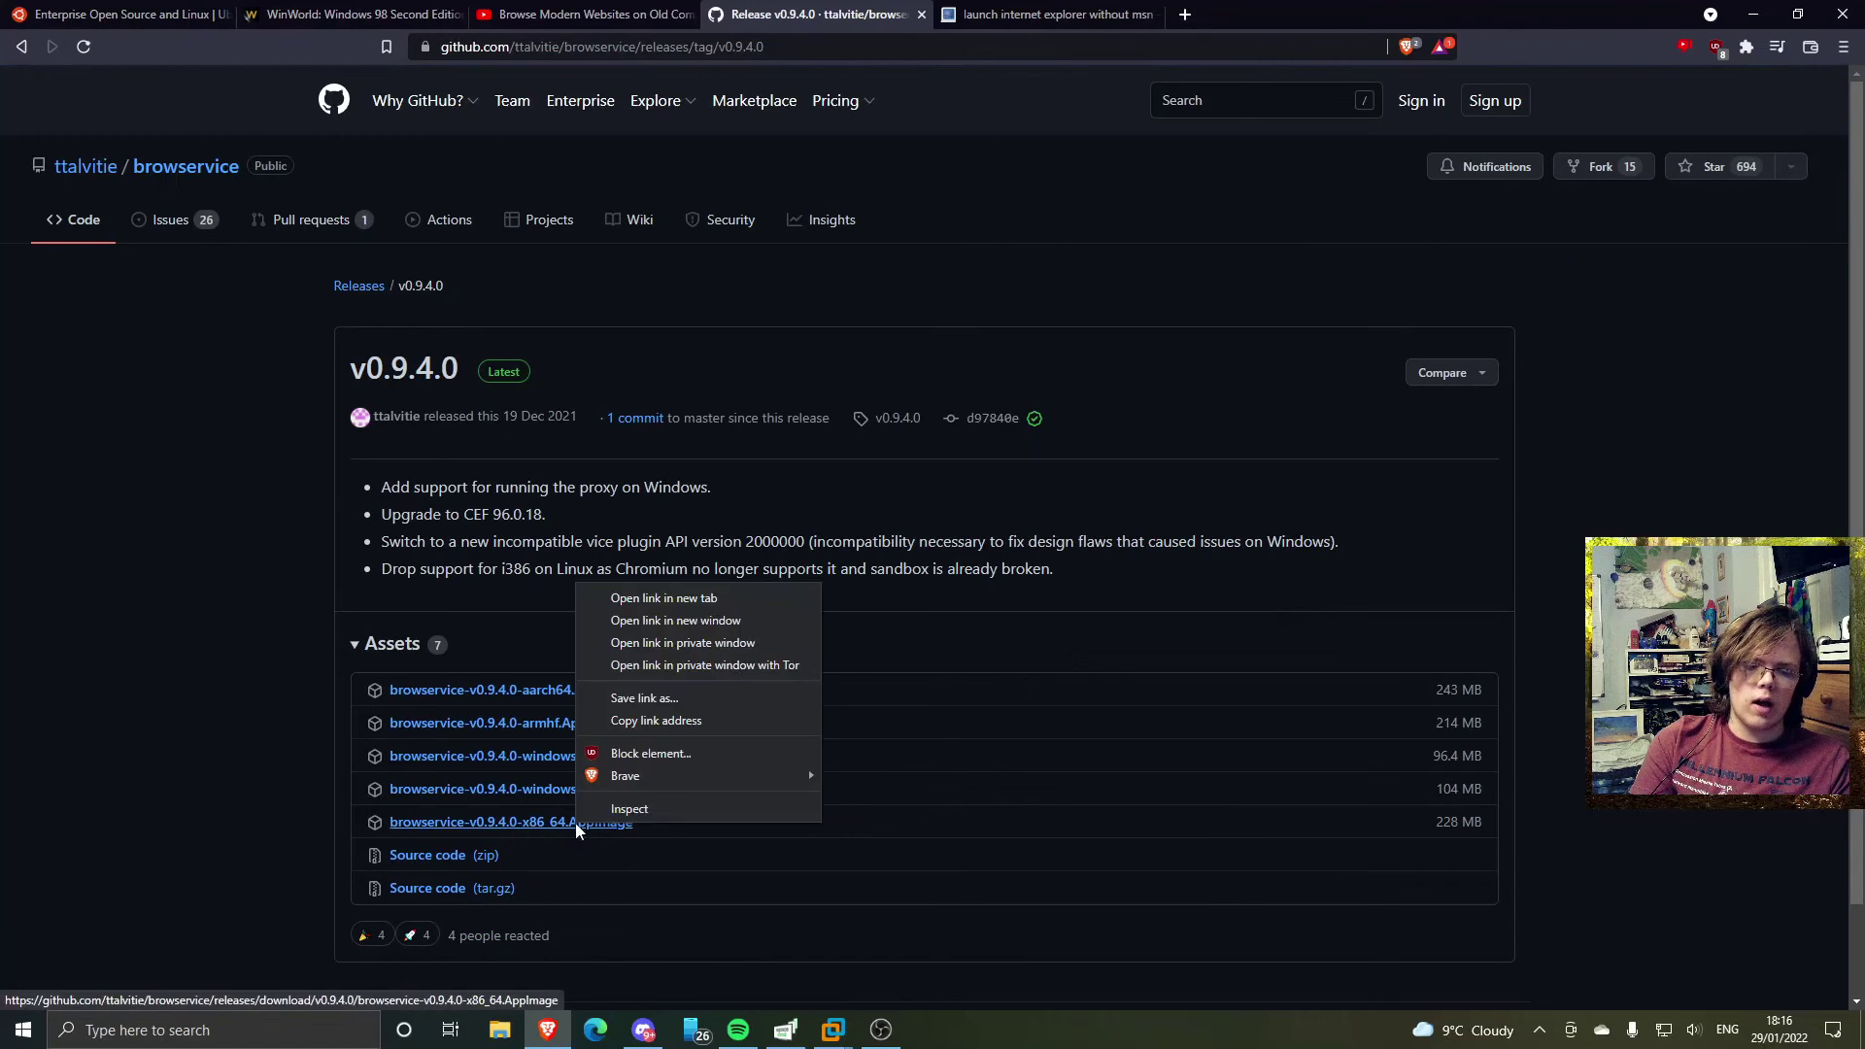
pyautogui.click(703, 724)
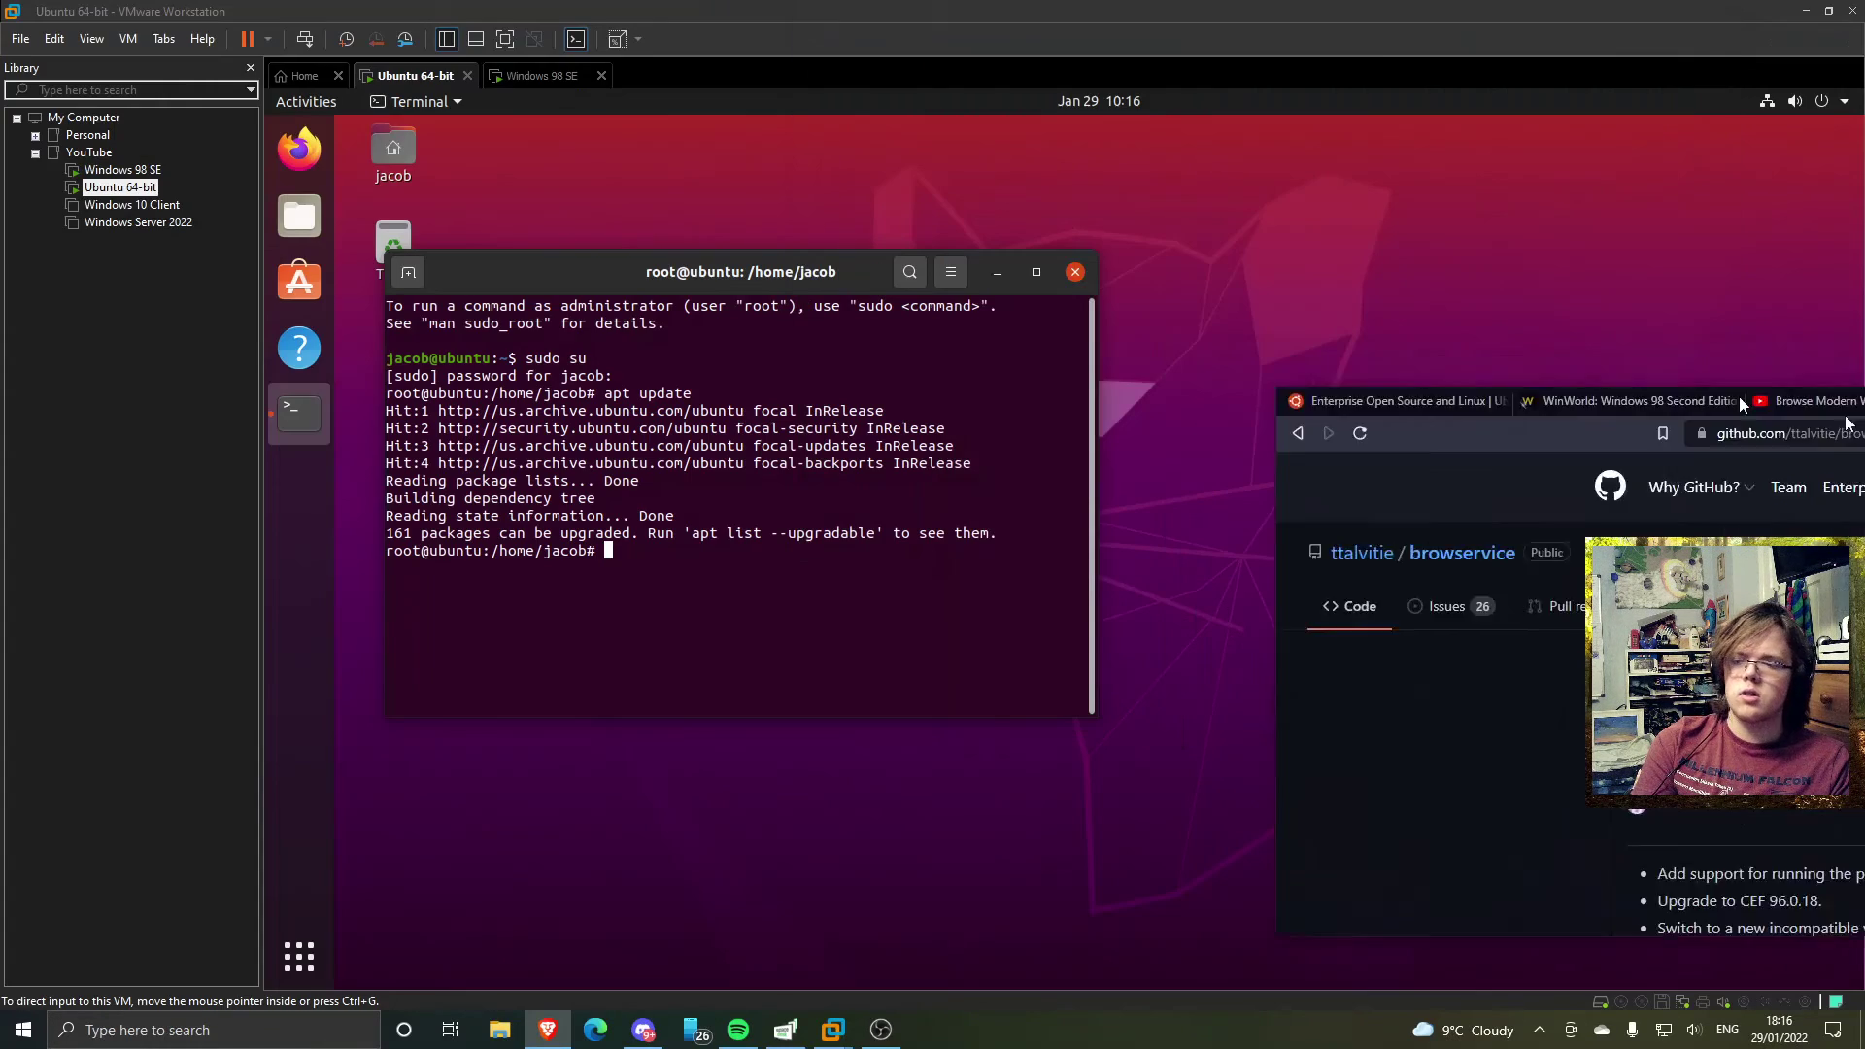
# - Return to the Ubuntu machine in VMware and try to run the copied AppImage link by itself in the root Terminal
pyautogui.rightClick(714, 580)
pyautogui.click(814, 648)
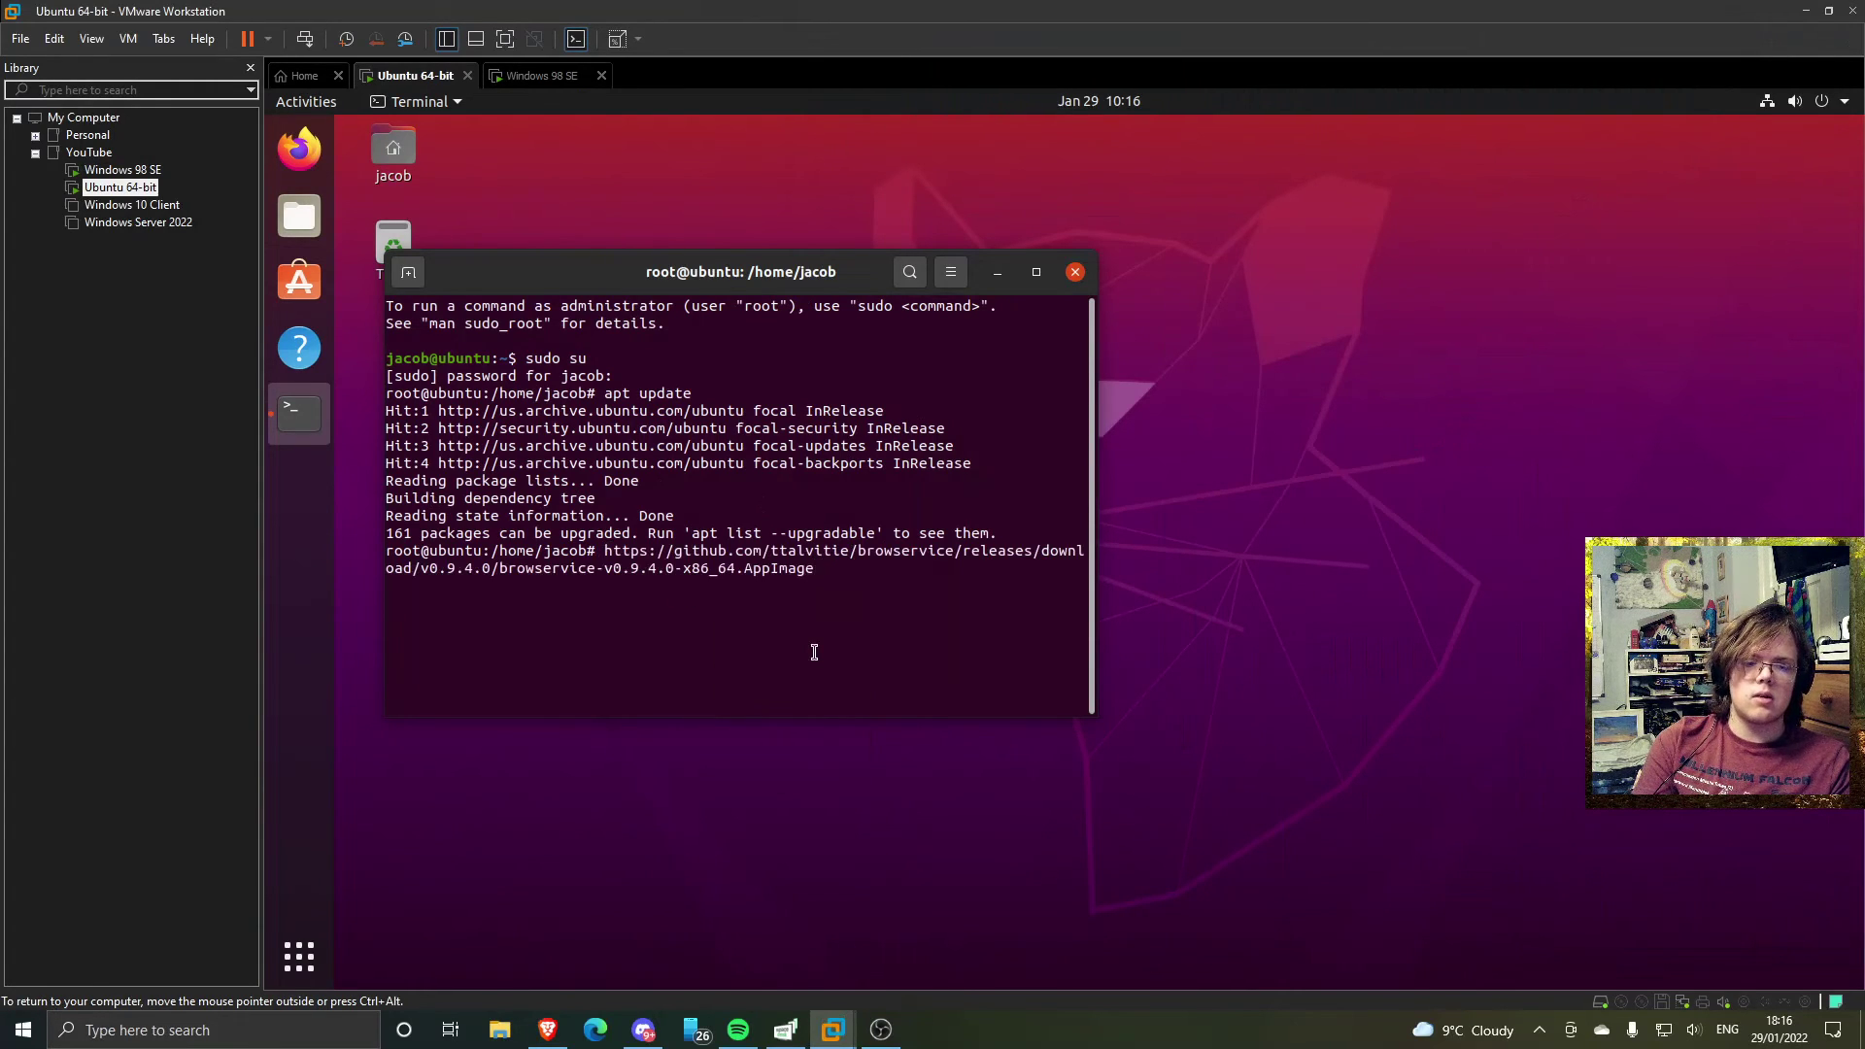
pyautogui.press('Return')
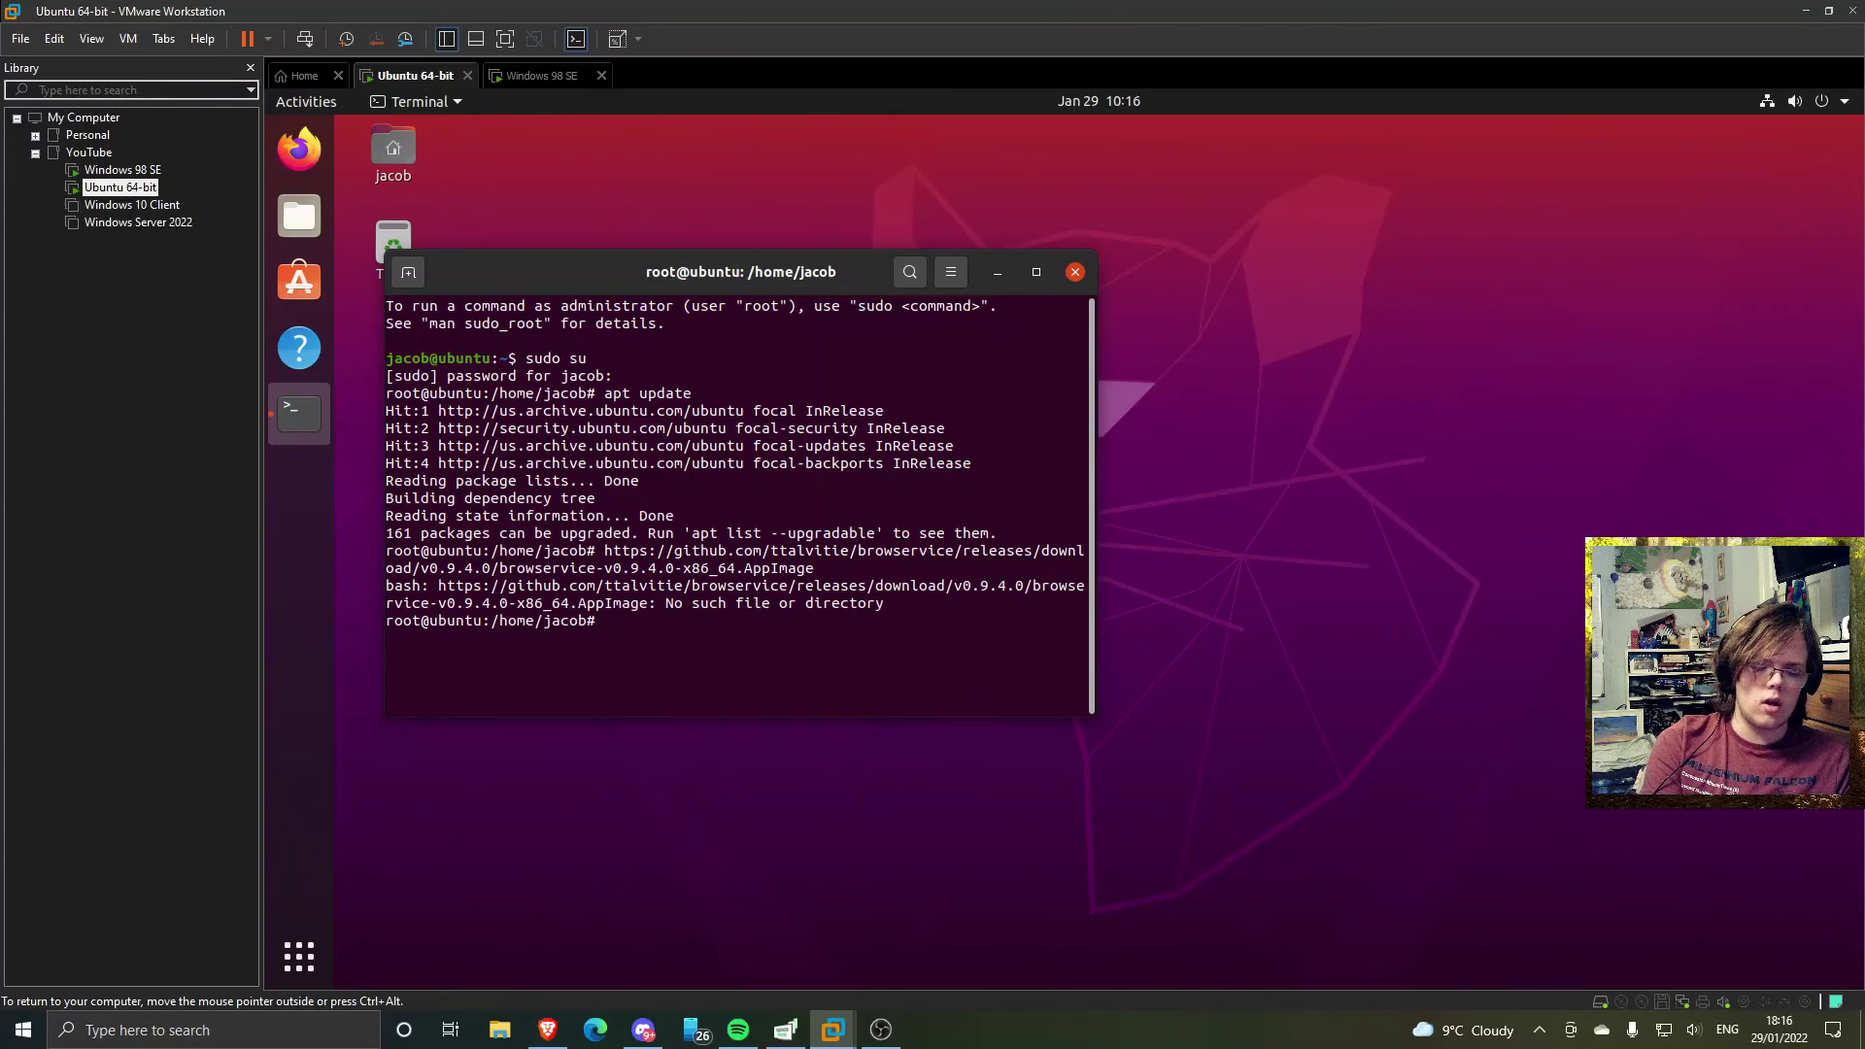
# - Download browservice-v0.9.4.0-x86_64.AppImage in the root Terminal using wget with the copied GitHub link
pyautogui.write('wget')
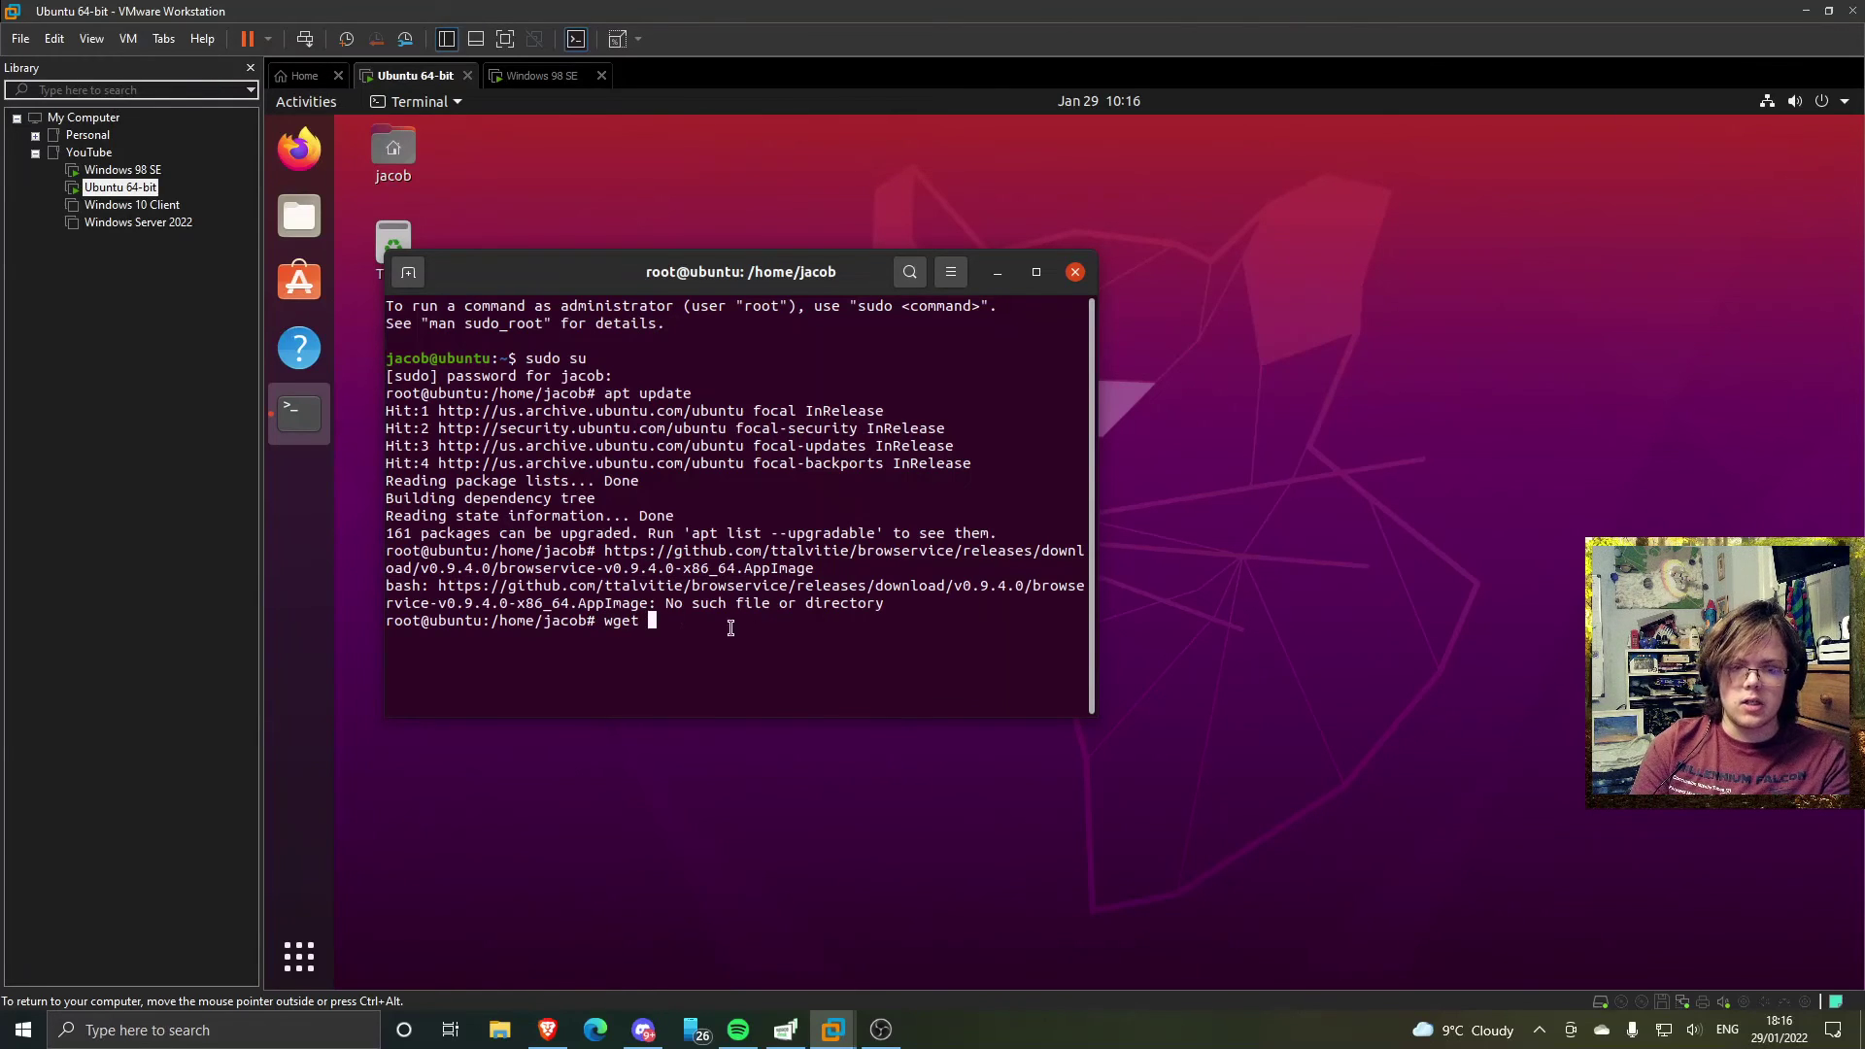
pyautogui.rightClick(802, 644)
pyautogui.click(871, 707)
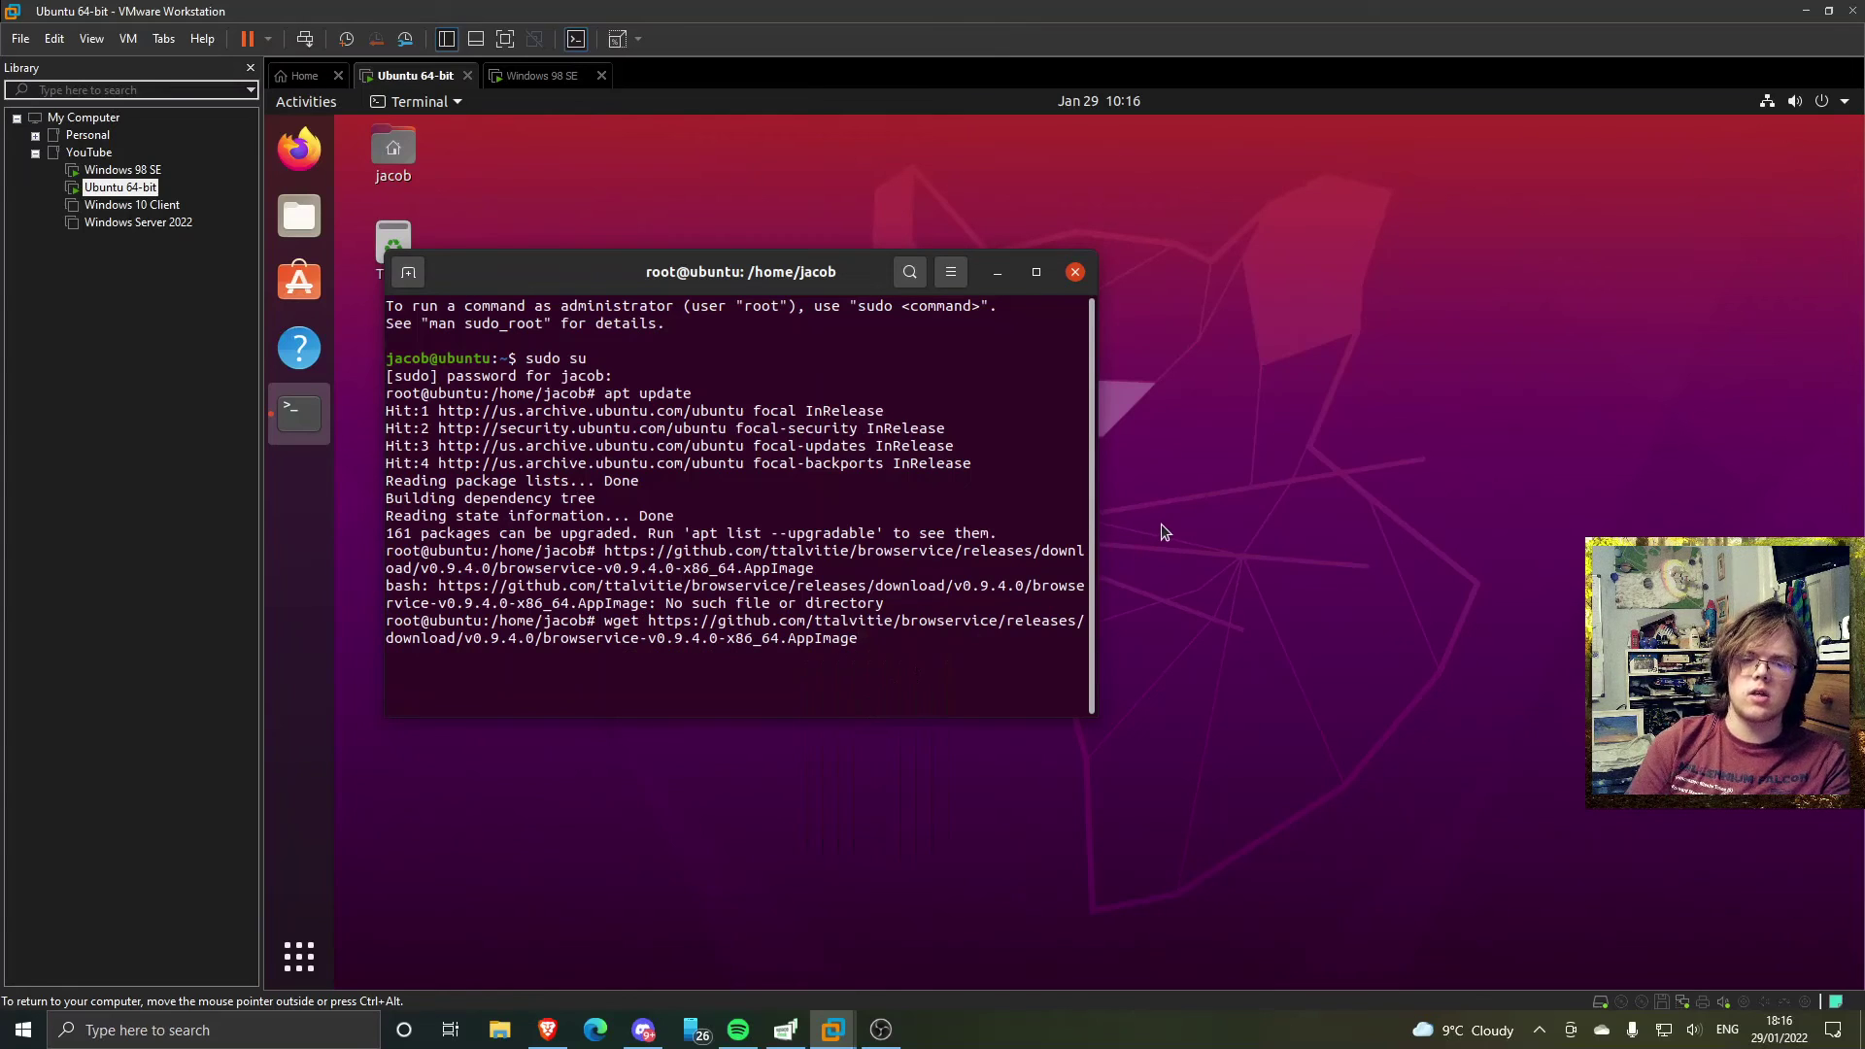
pyautogui.hotkey('ctrl', 'alt')
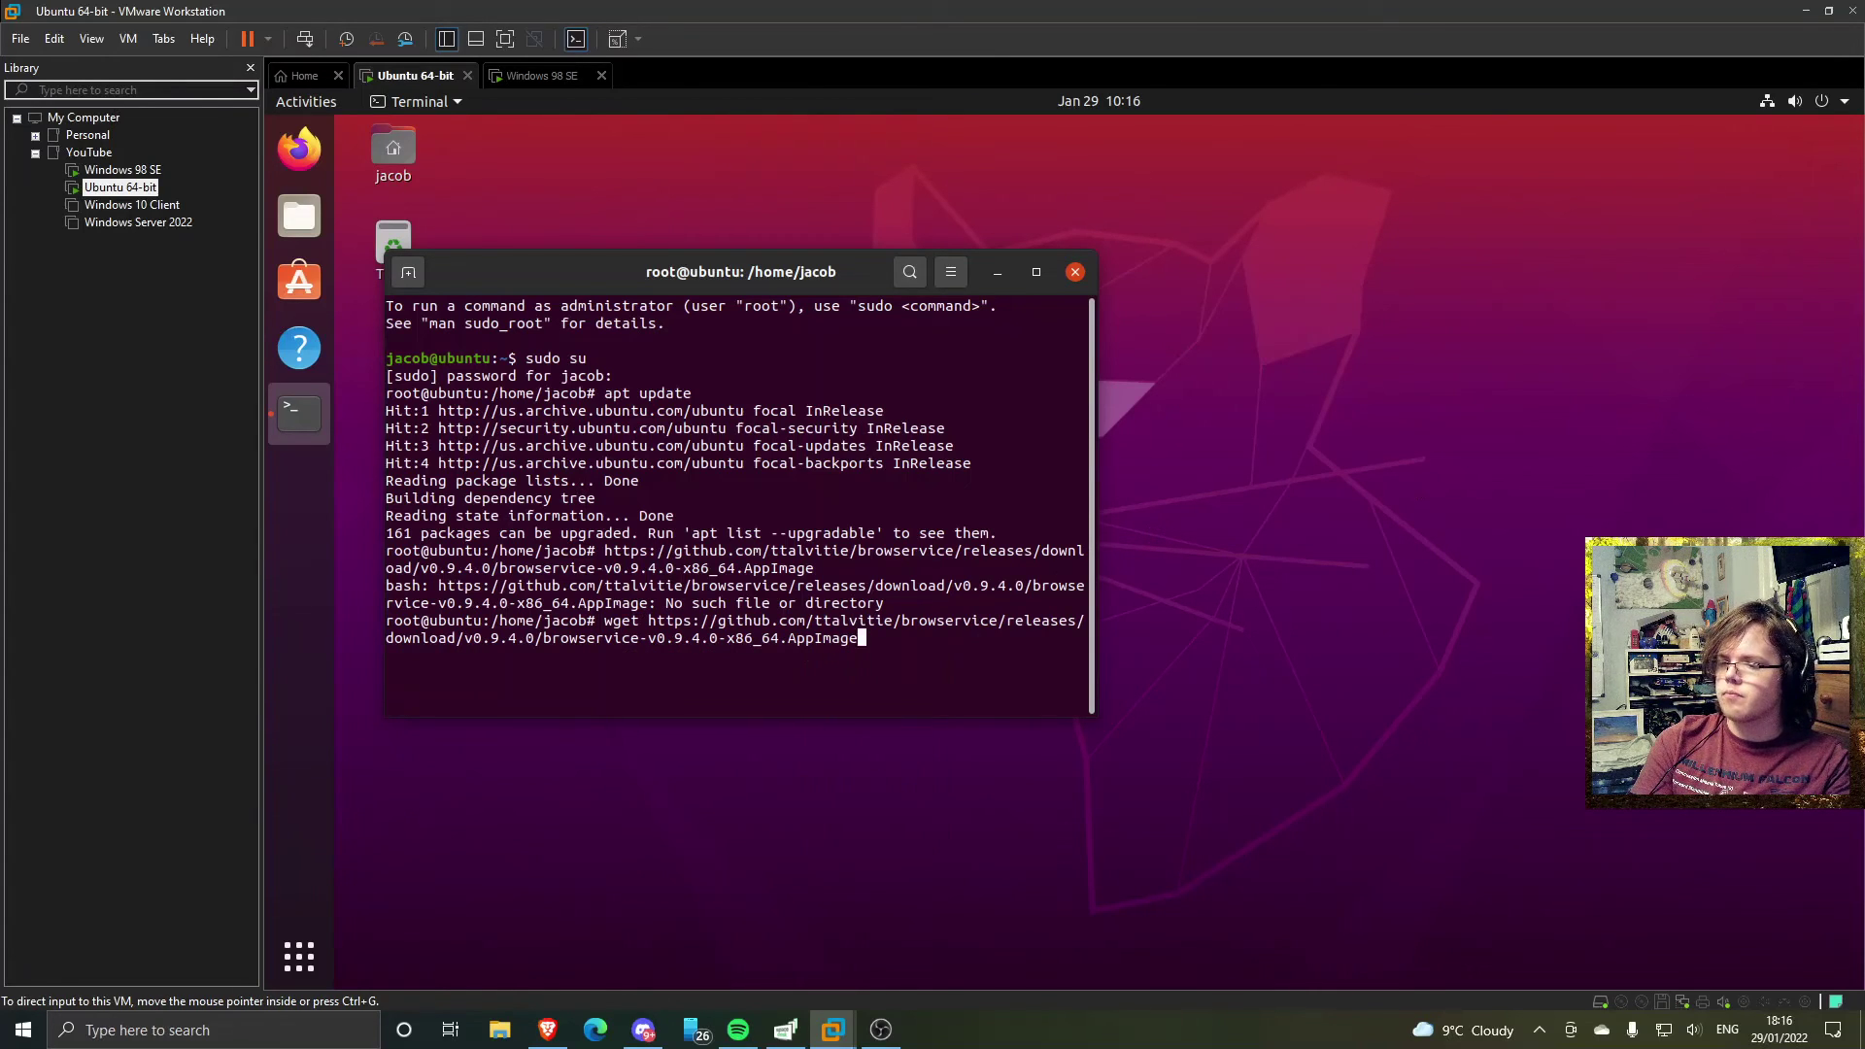
pyautogui.click(972, 452)
pyautogui.press('Return')
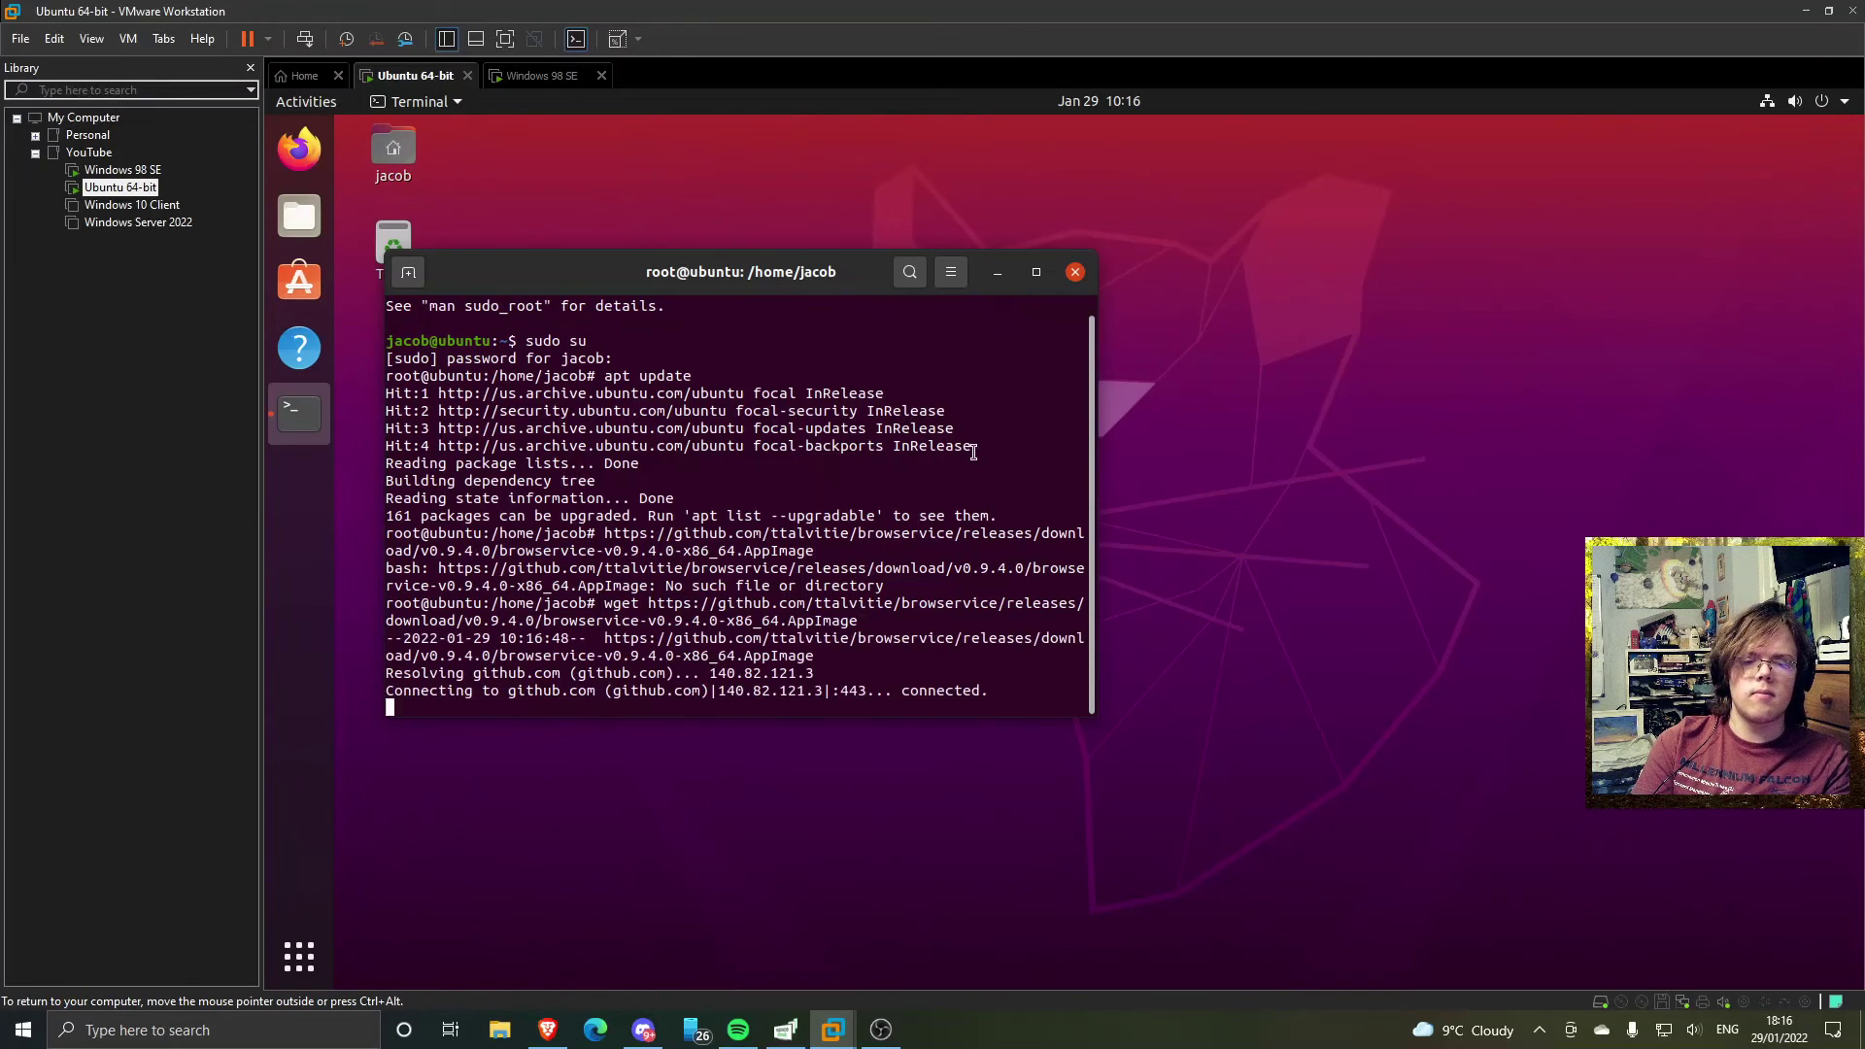
pyautogui.hotkey('ctrl', 'alt')
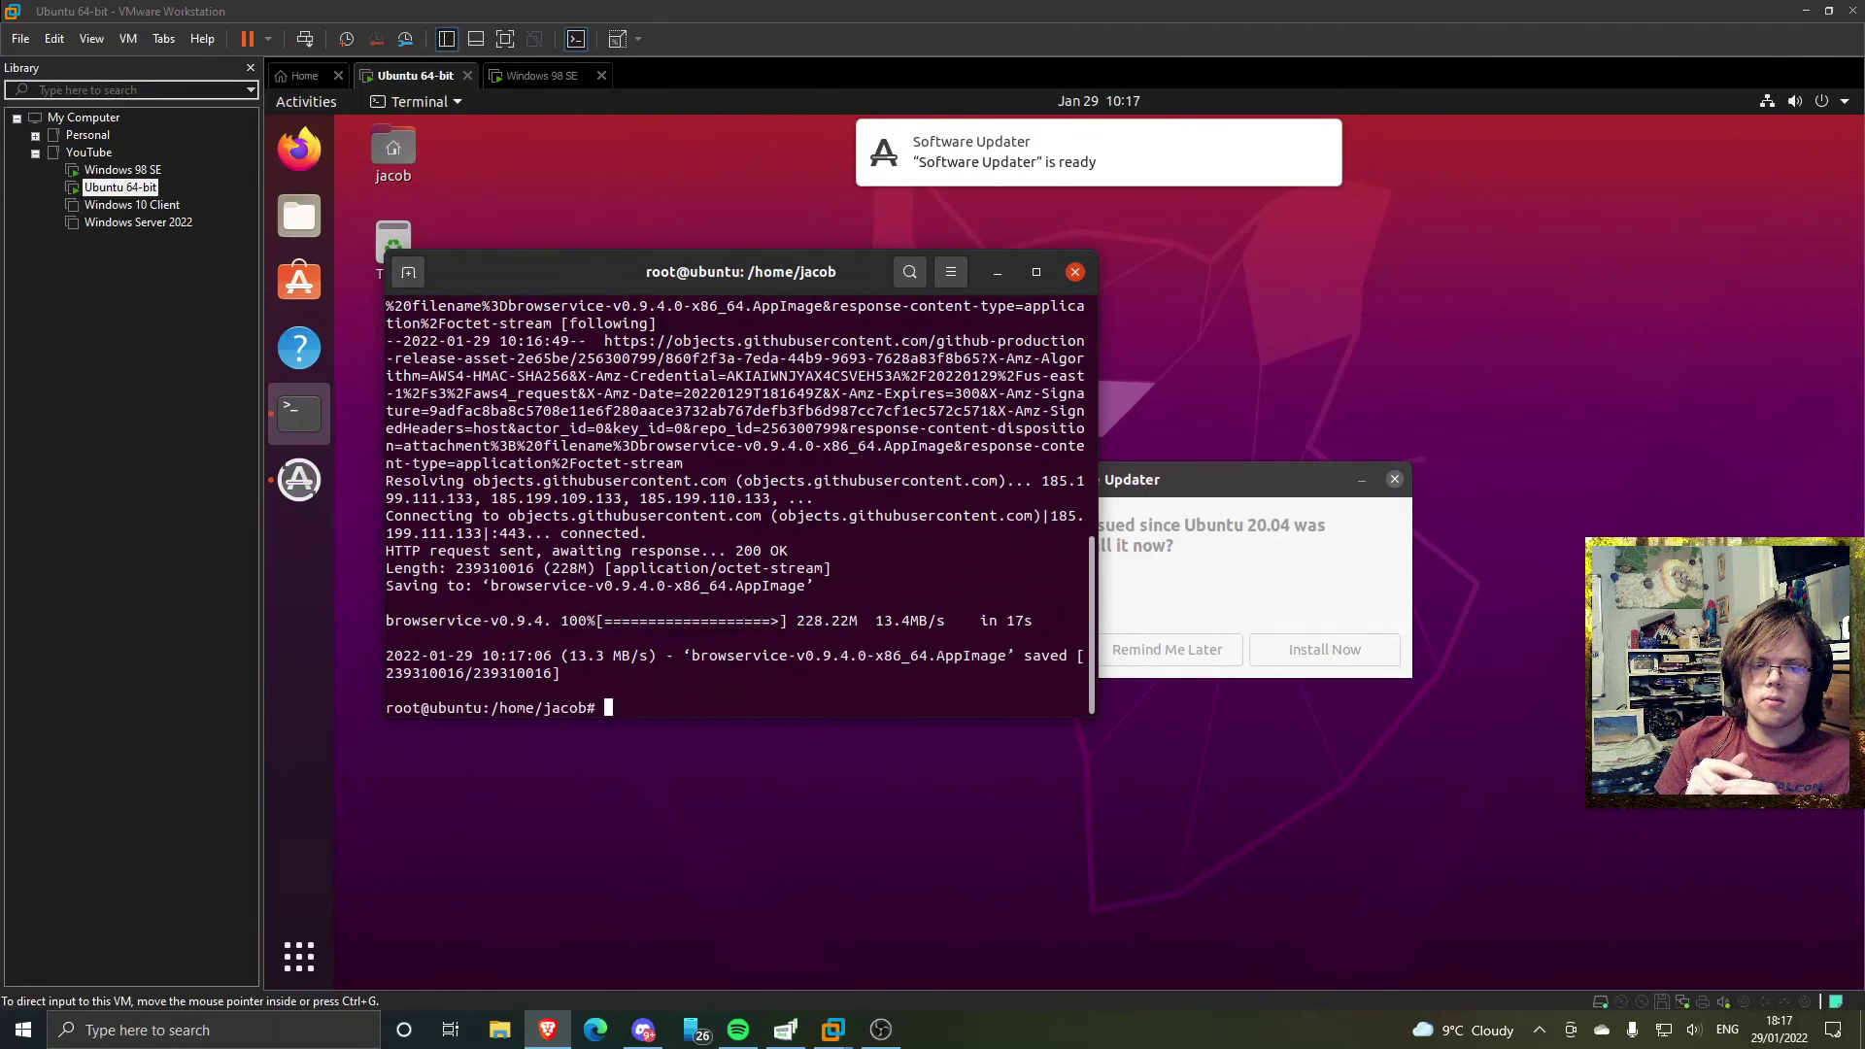
# - Open a second Terminal window in Ubuntu and try to run ifconfig there
pyautogui.click(881, 413)
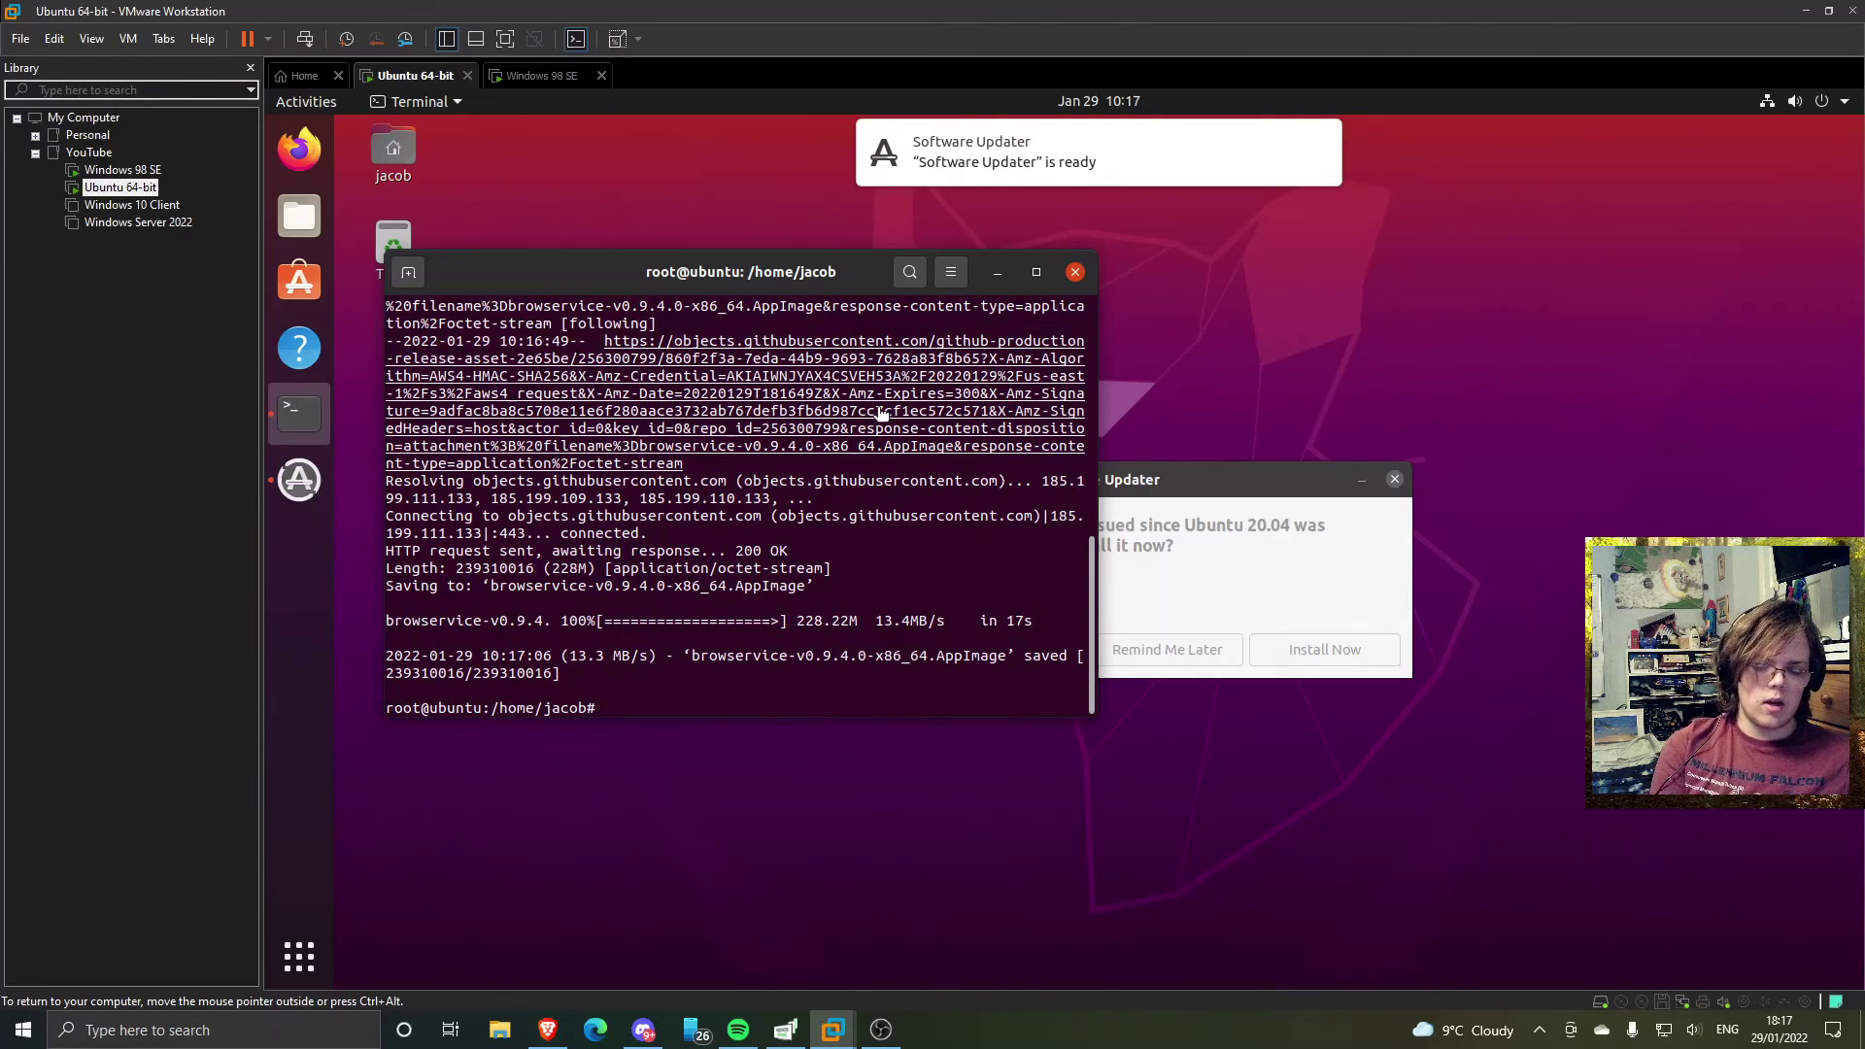
pyautogui.hotkey('ctrl', 'alt', 't')
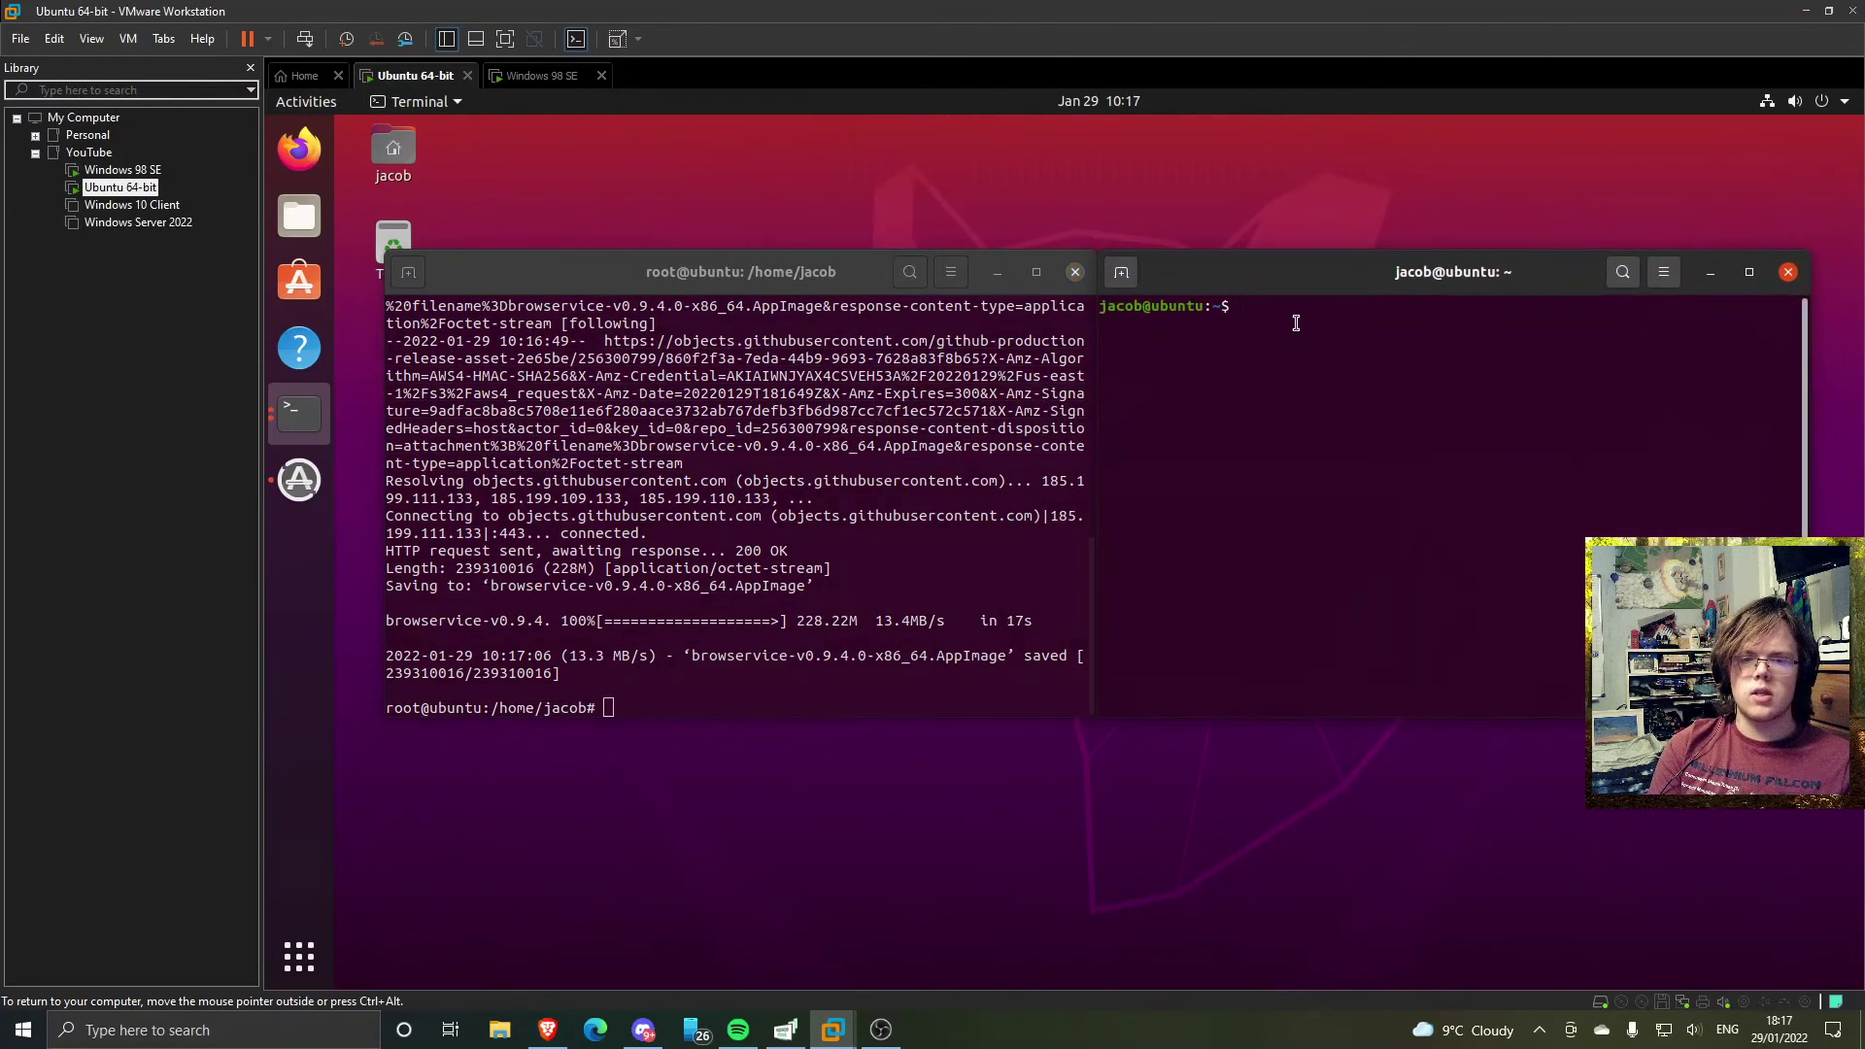
pyautogui.write('ifconfi')
pyautogui.press('BackSpace')
pyautogui.press('BackSpace')
pyautogui.press('BackSpace')
pyautogui.press('BackSpace')
pyautogui.press('BackSpace')
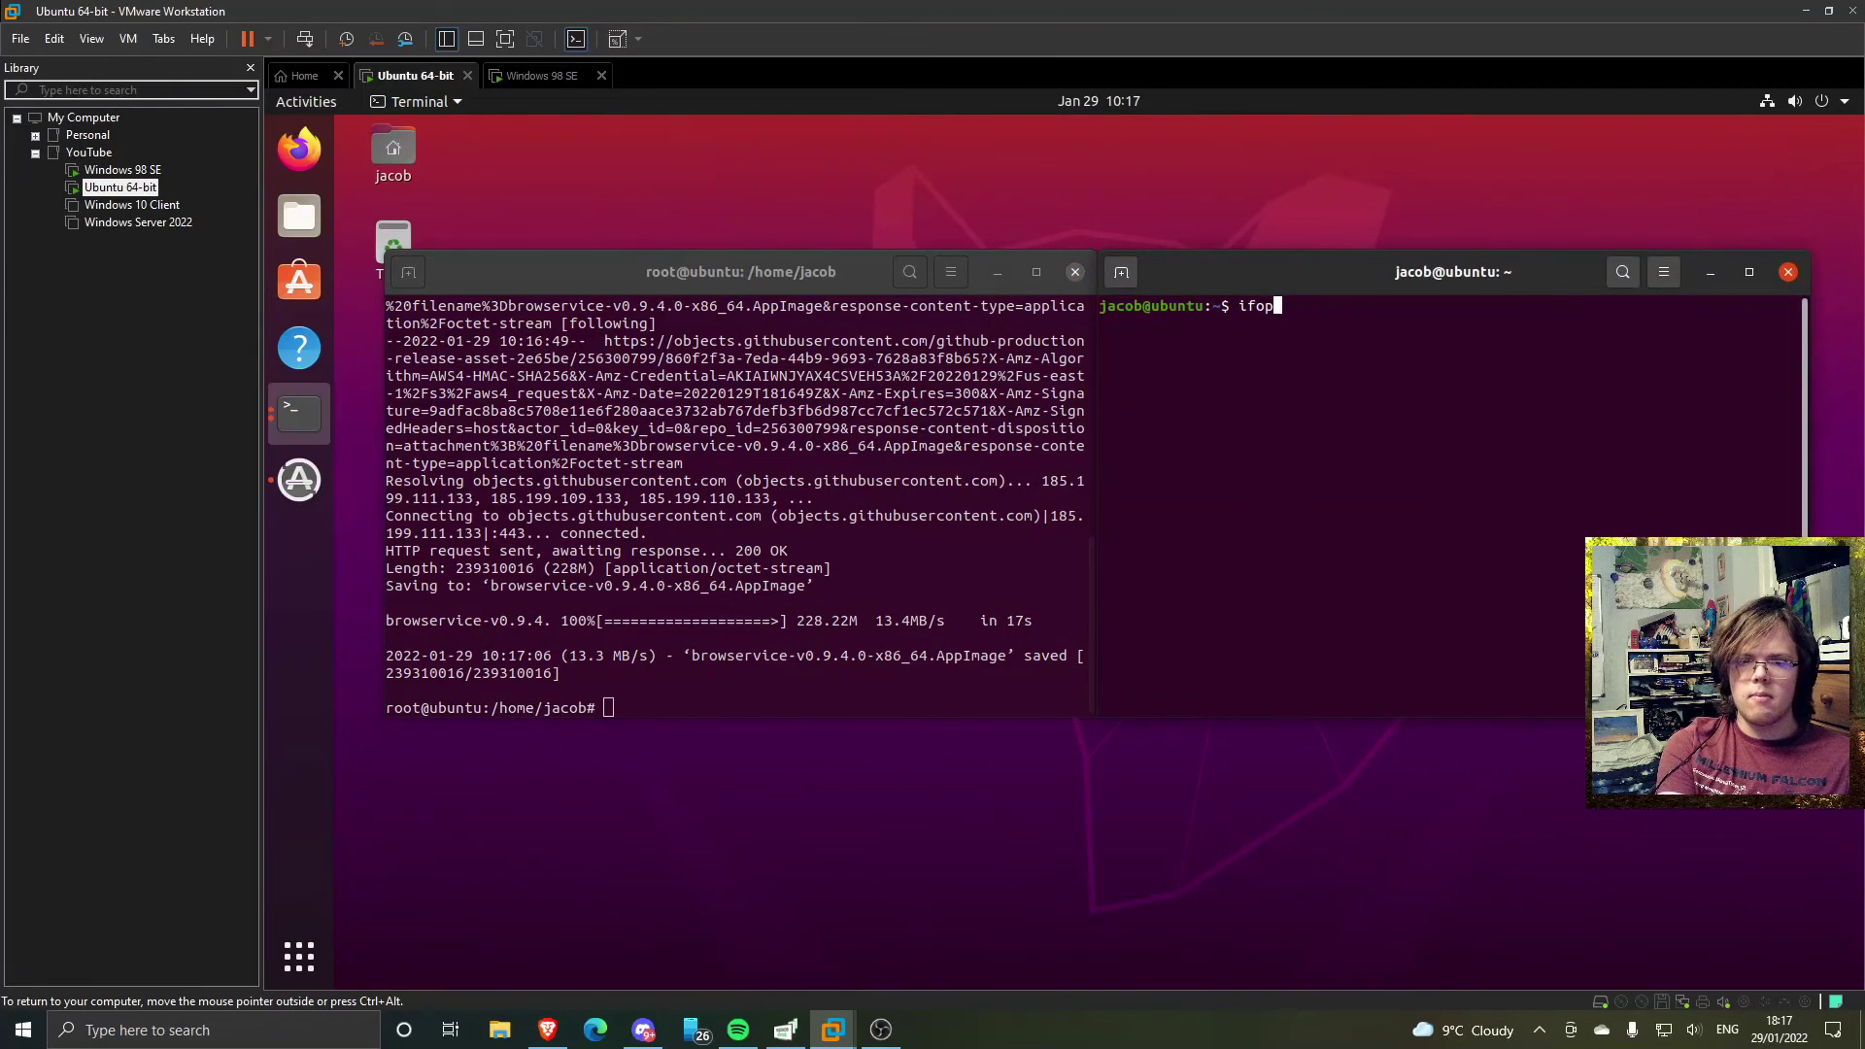
pyautogui.write('config')
pyautogui.press('Return')
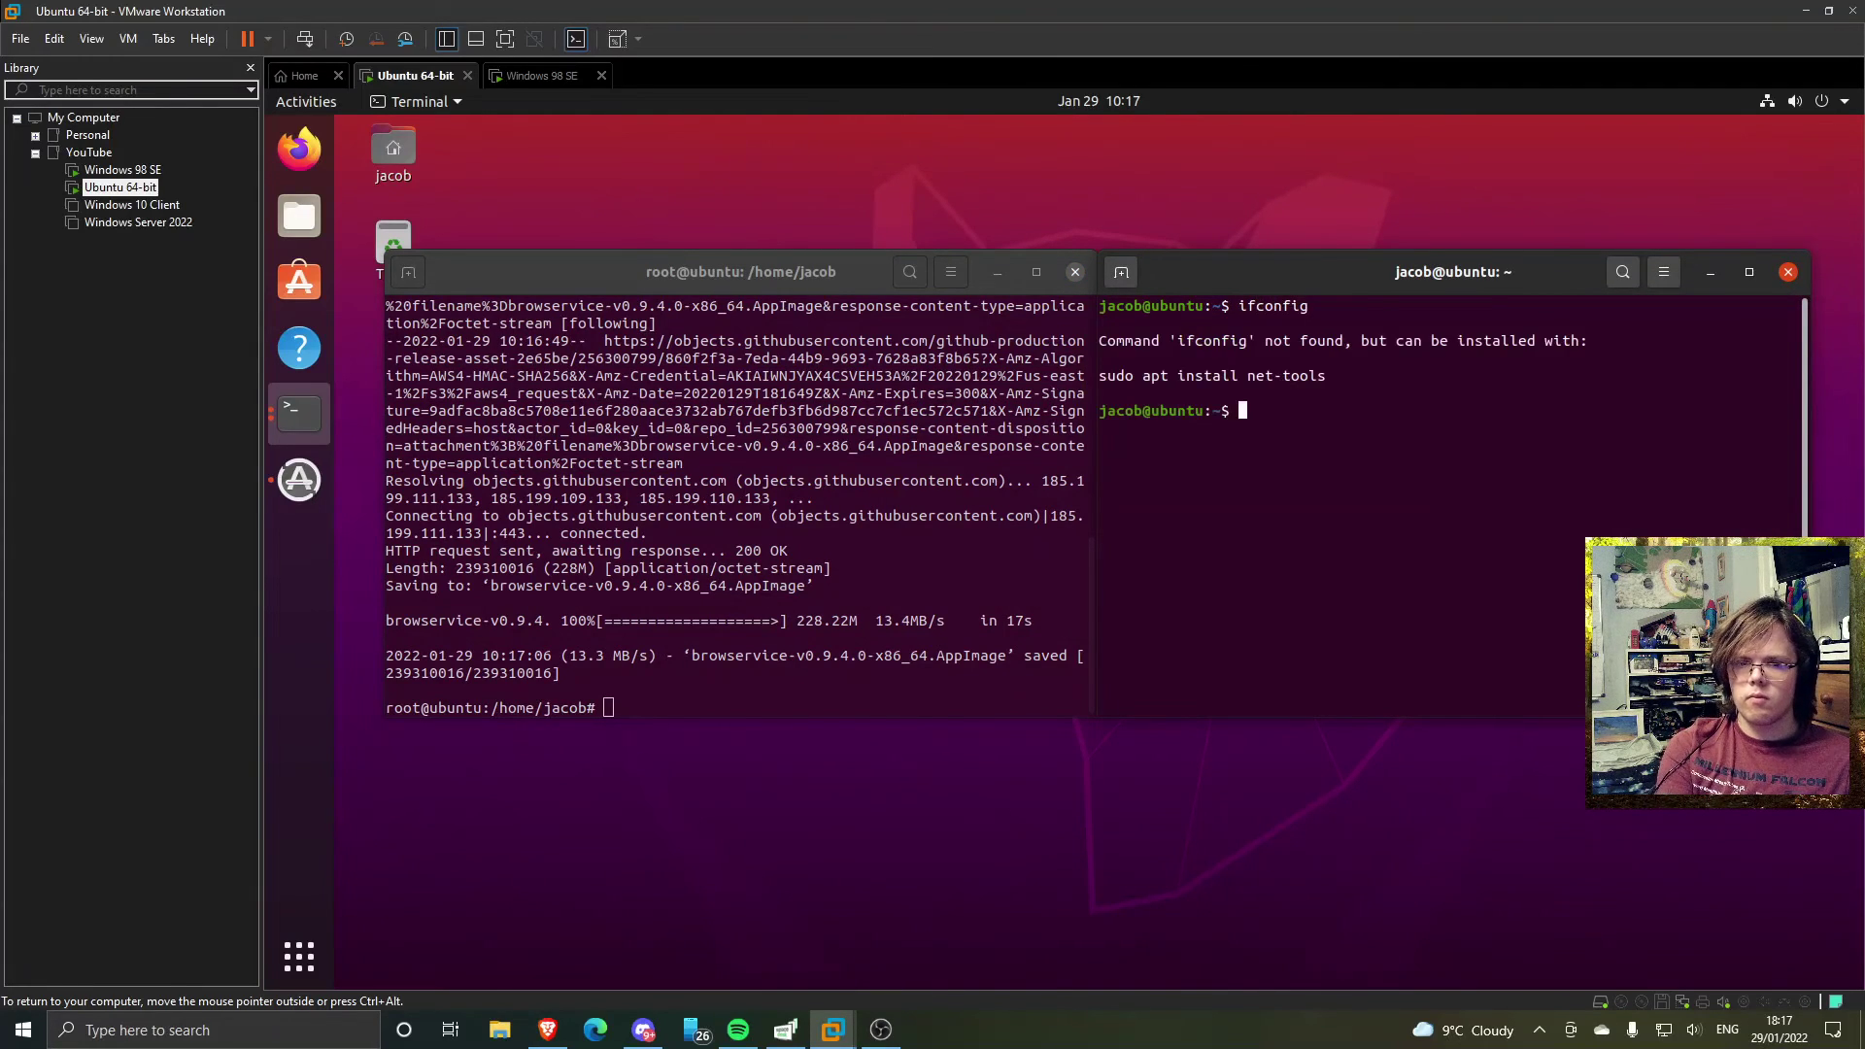
# - Try to install net-tools in the second Terminal with apt install net-tools -y, without root rights
pyautogui.write('apt install')
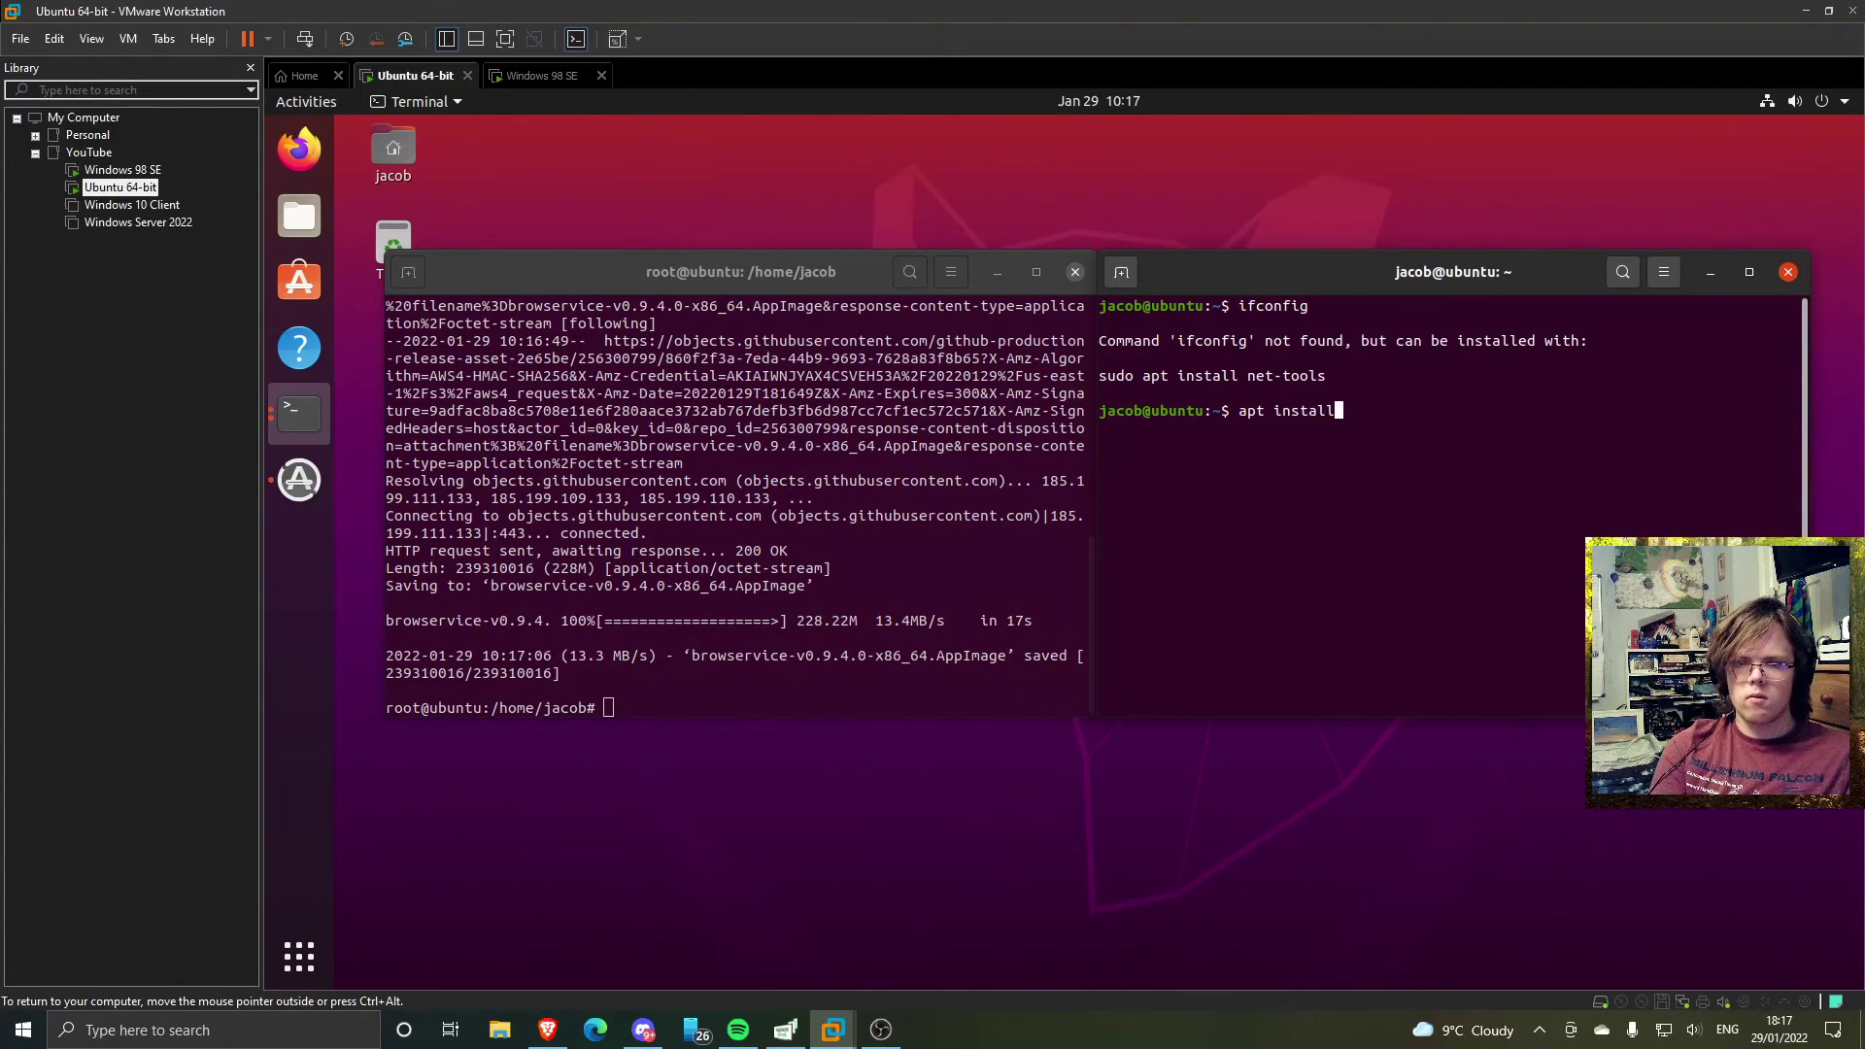
pyautogui.write(' net-tools -y')
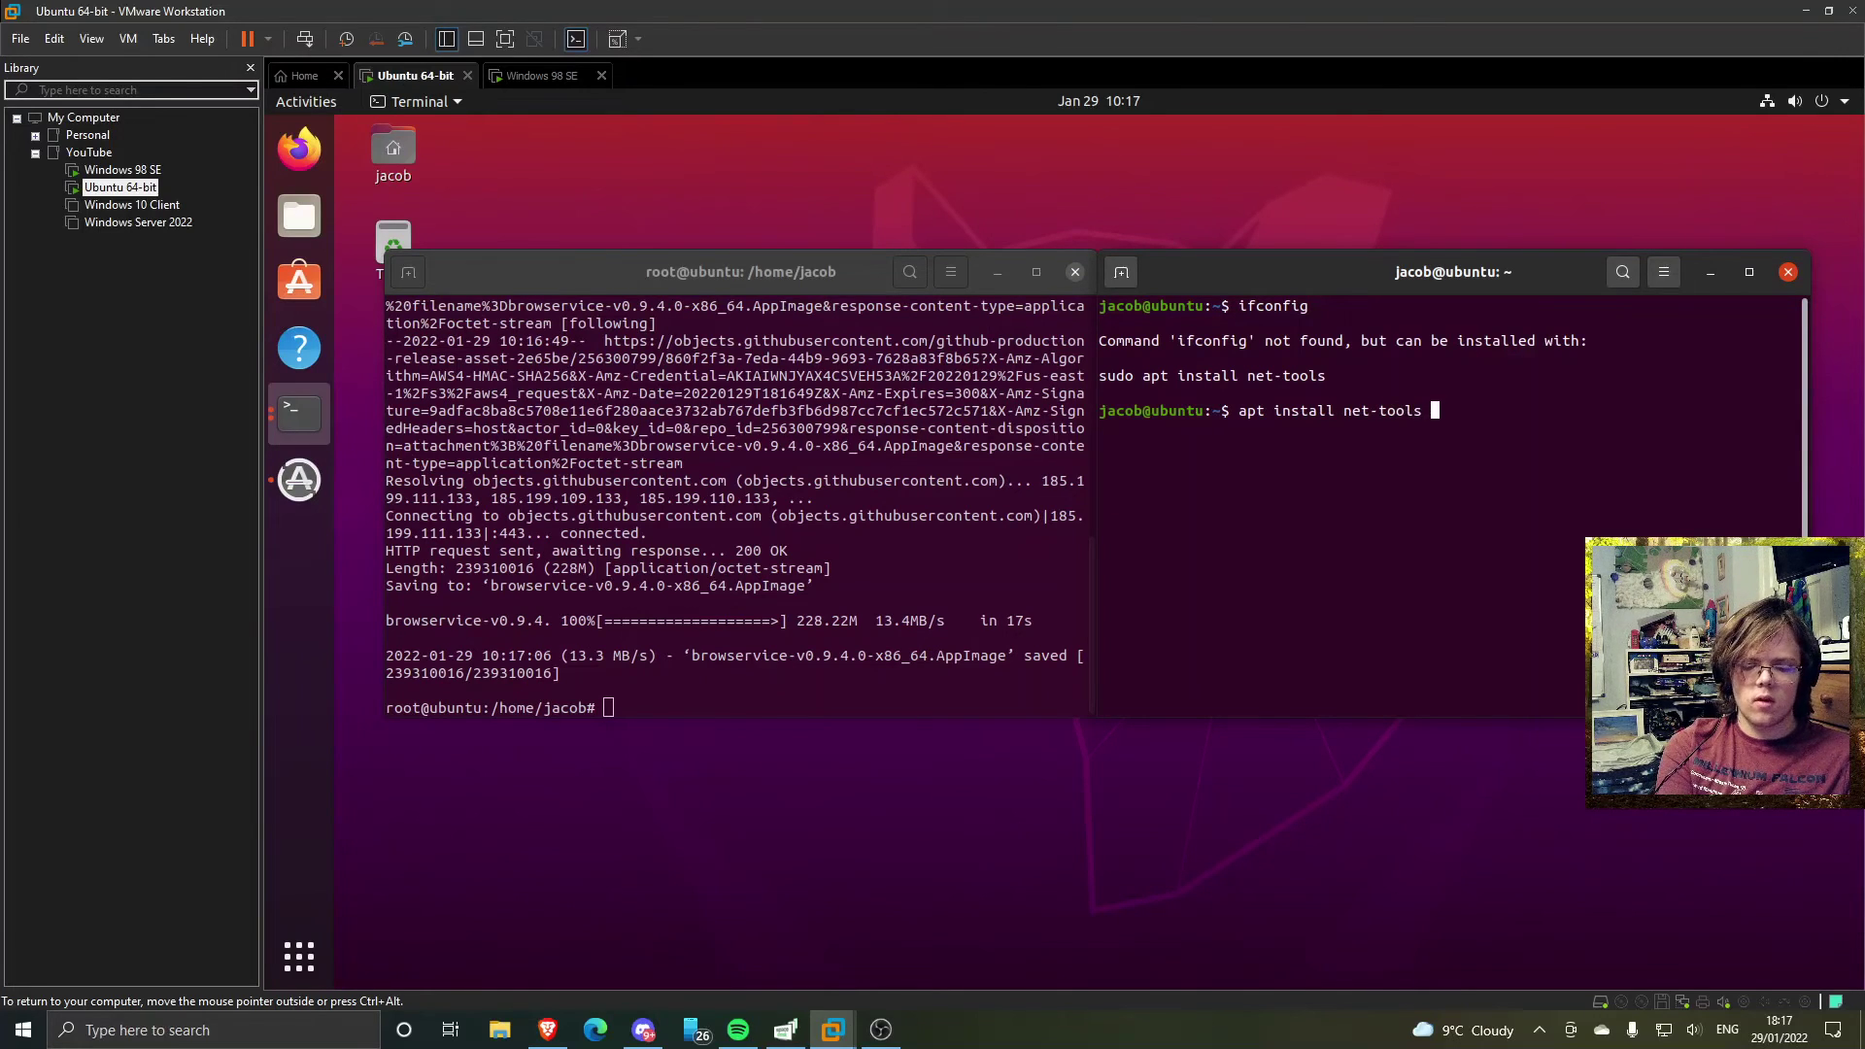
pyautogui.press('Return')
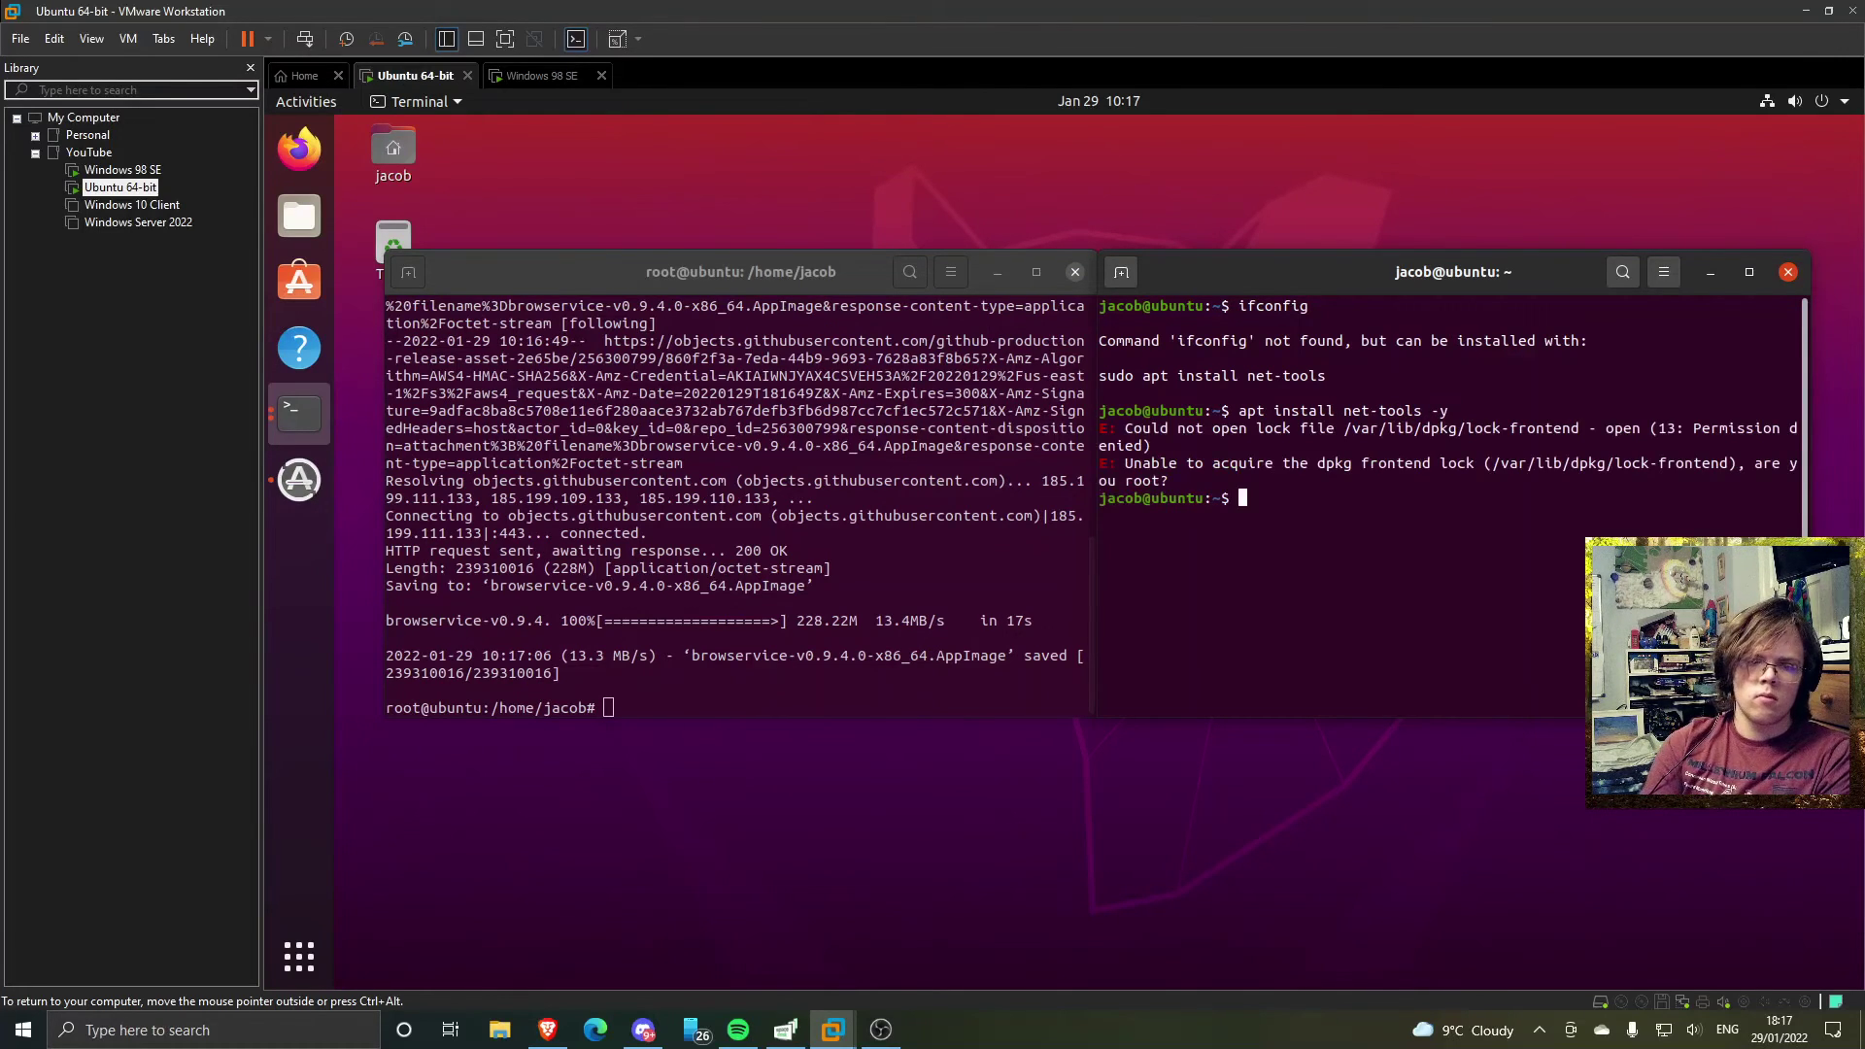
# - Install net-tools with sudo apt install net-tools -y in the second Terminal, entering the account password
pyautogui.press('Up')
pyautogui.hotkey('ctrl', 'Left')
pyautogui.hotkey('ctrl', 'Left')
pyautogui.hotkey('ctrl', 'Left')
pyautogui.hotkey('ctrl', 'Left')
pyautogui.hotkey('ctrl', 'Left')
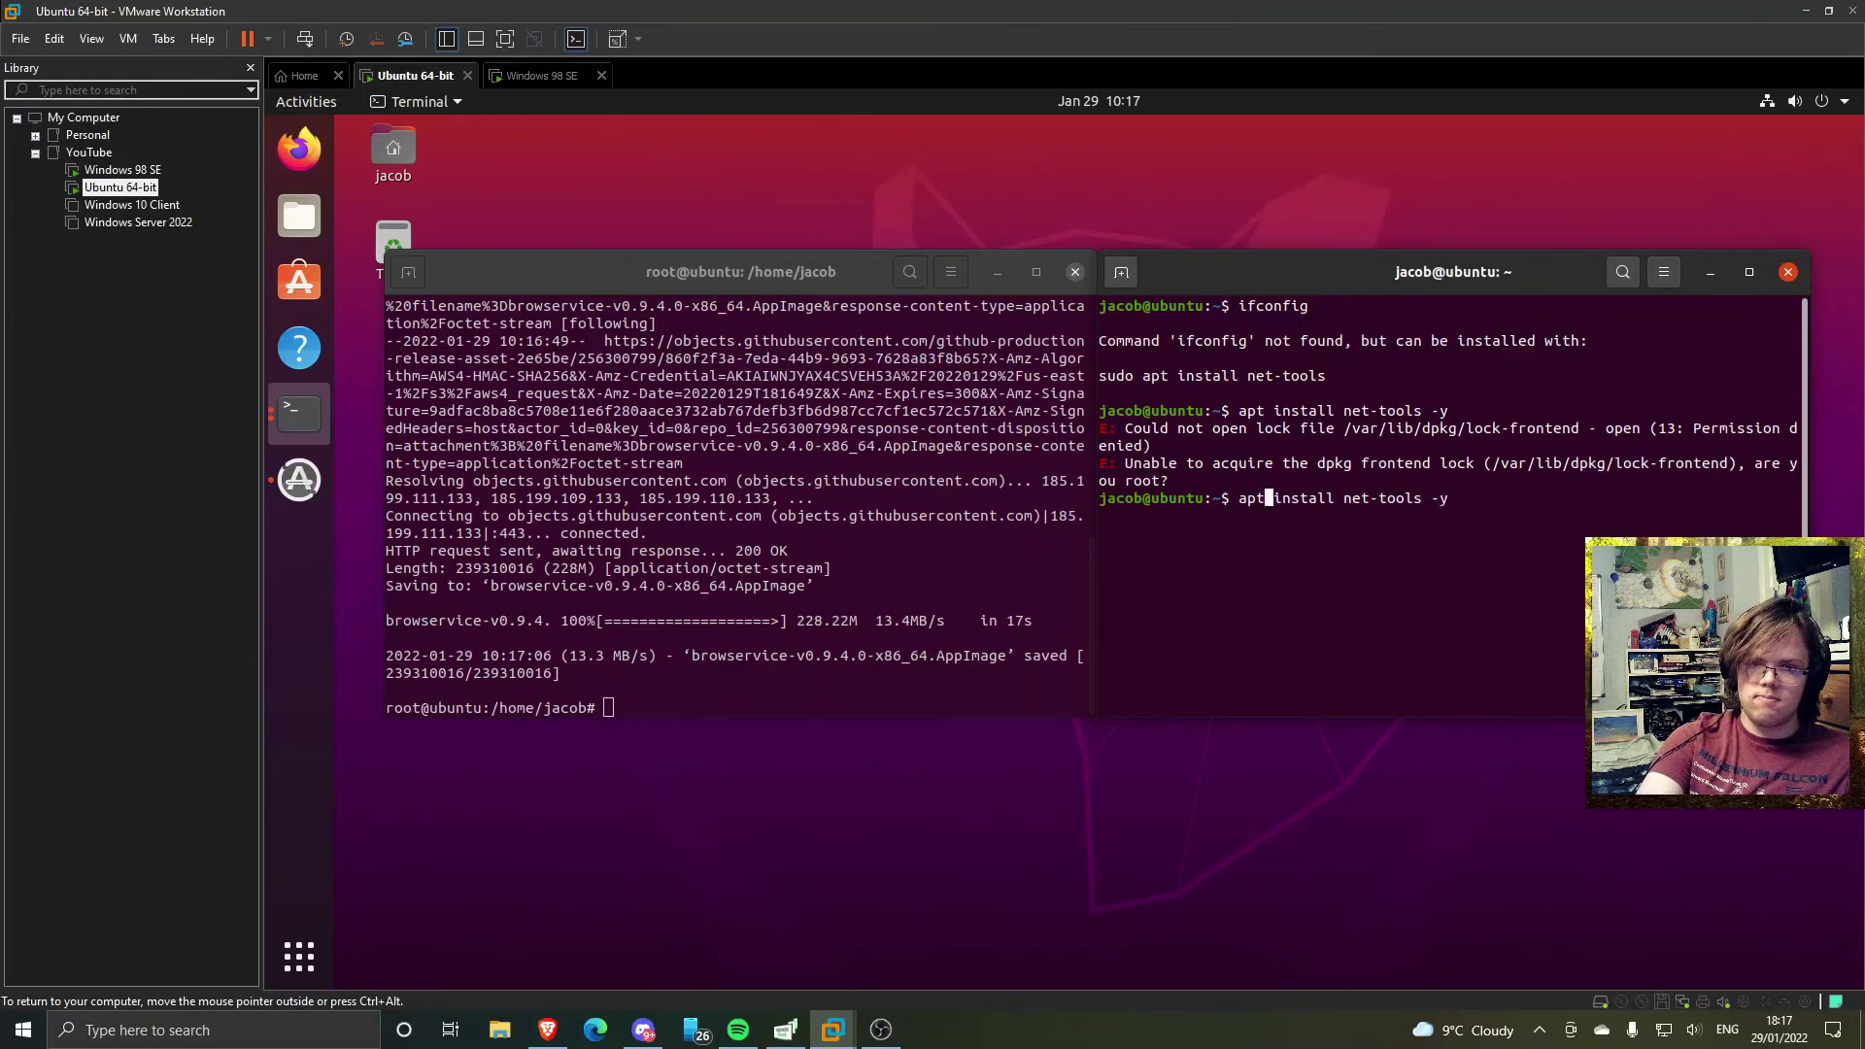
pyautogui.write('sudo')
pyautogui.press('Return')
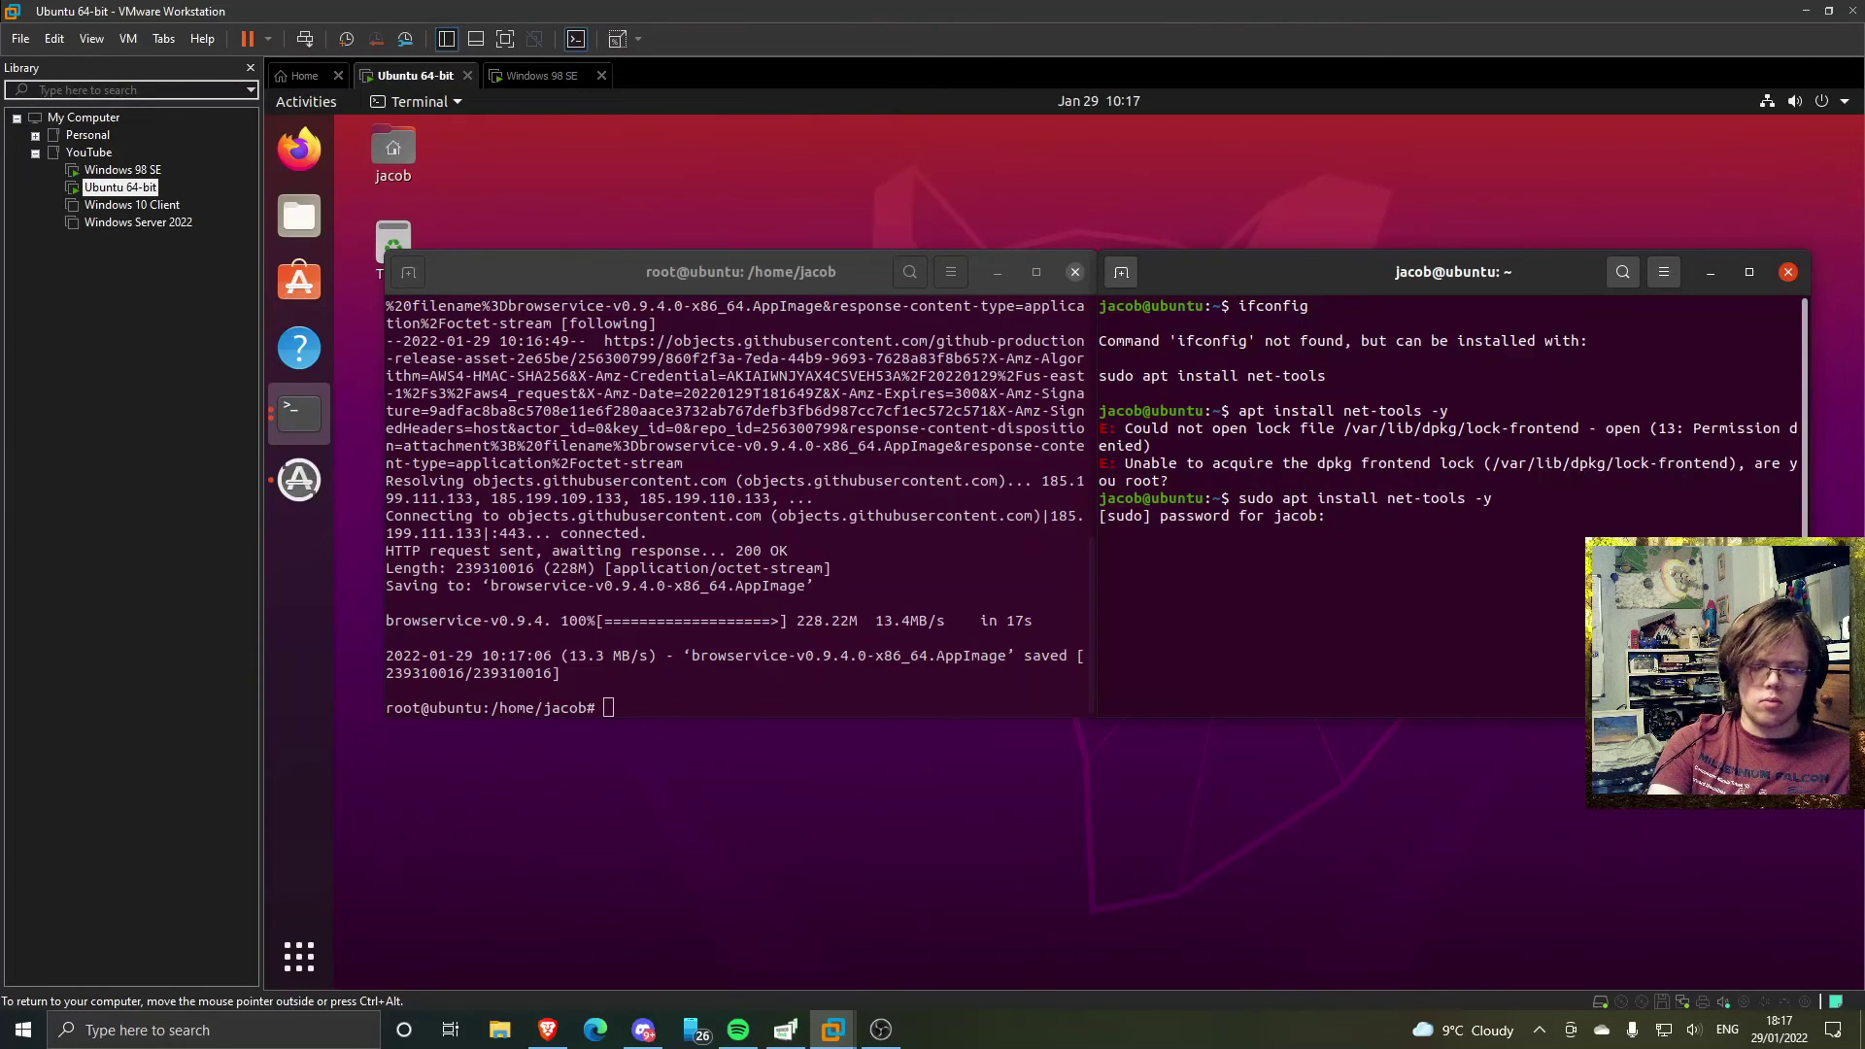
pyautogui.press('Return')
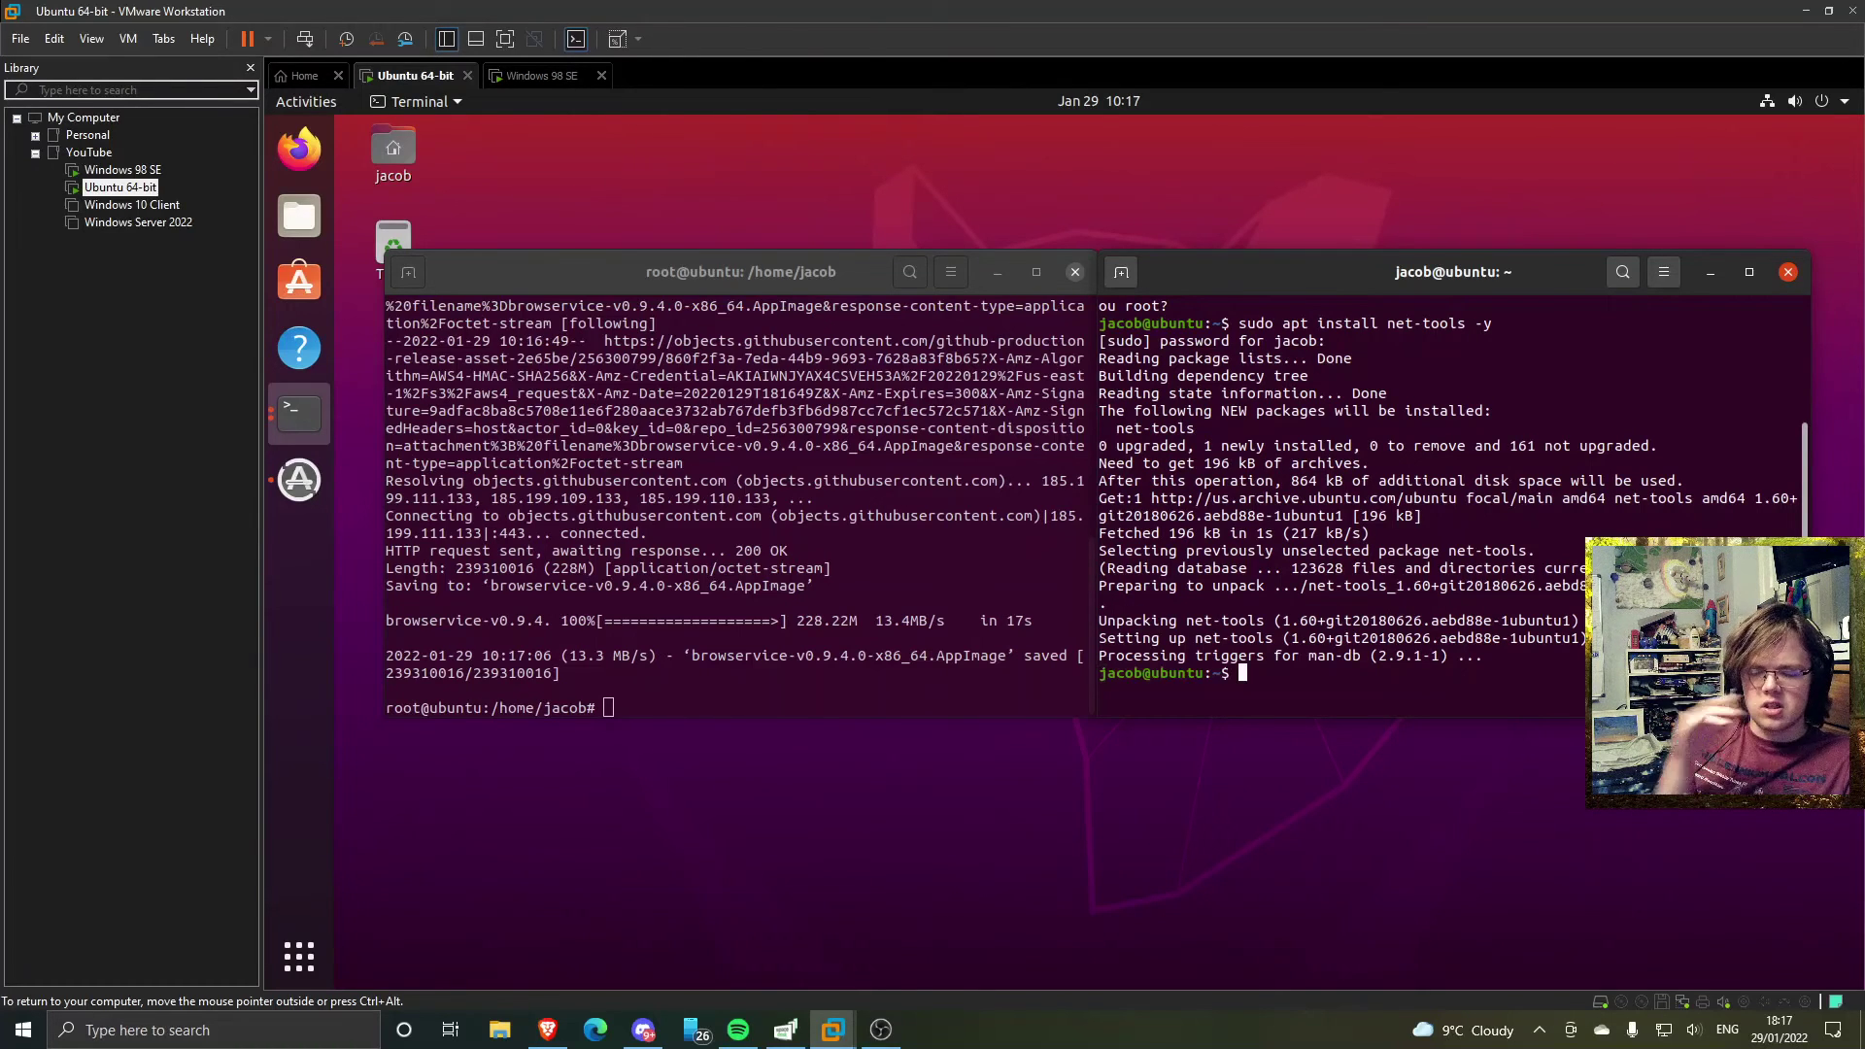
# - Run ifconfig in the second Terminal and examine the inet address of the ens33 interface
pyautogui.press('Up')
pyautogui.press('Up')
pyautogui.press('Up')
pyautogui.press('Return')
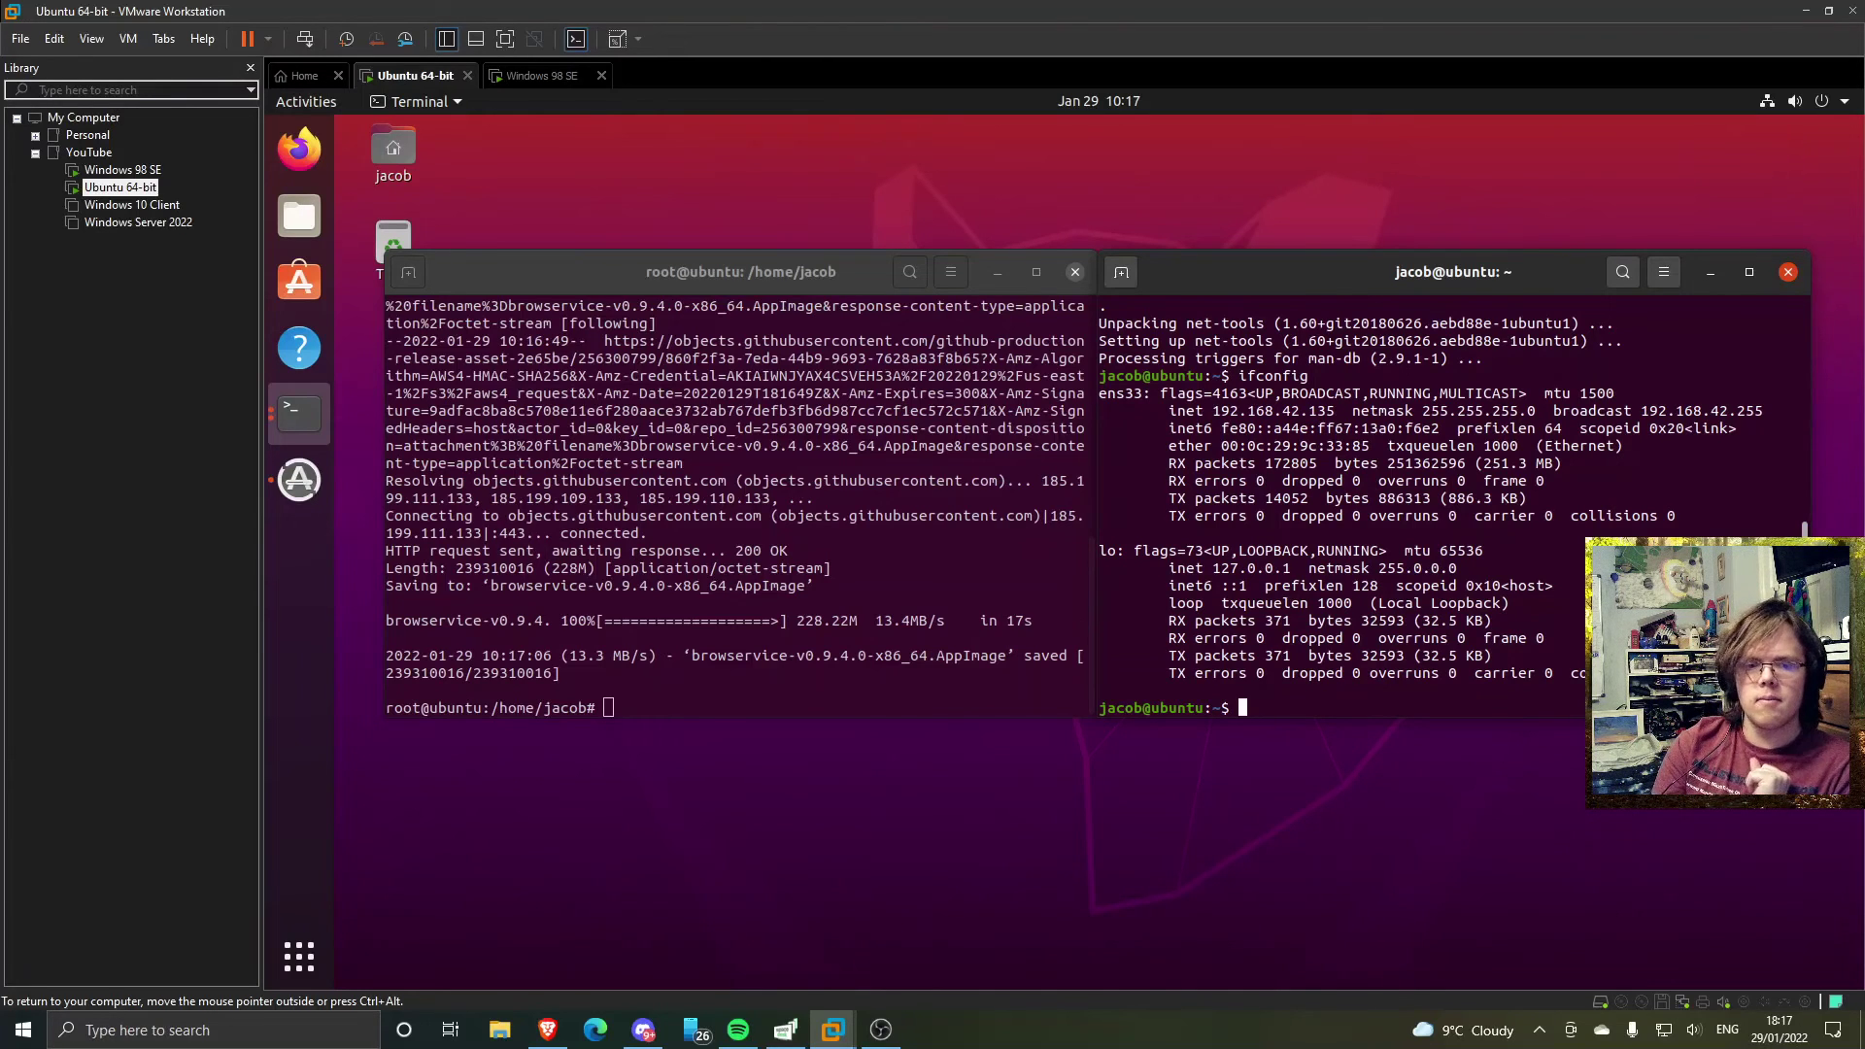
pyautogui.moveTo(1336, 411); pyautogui.dragTo(1221, 411)
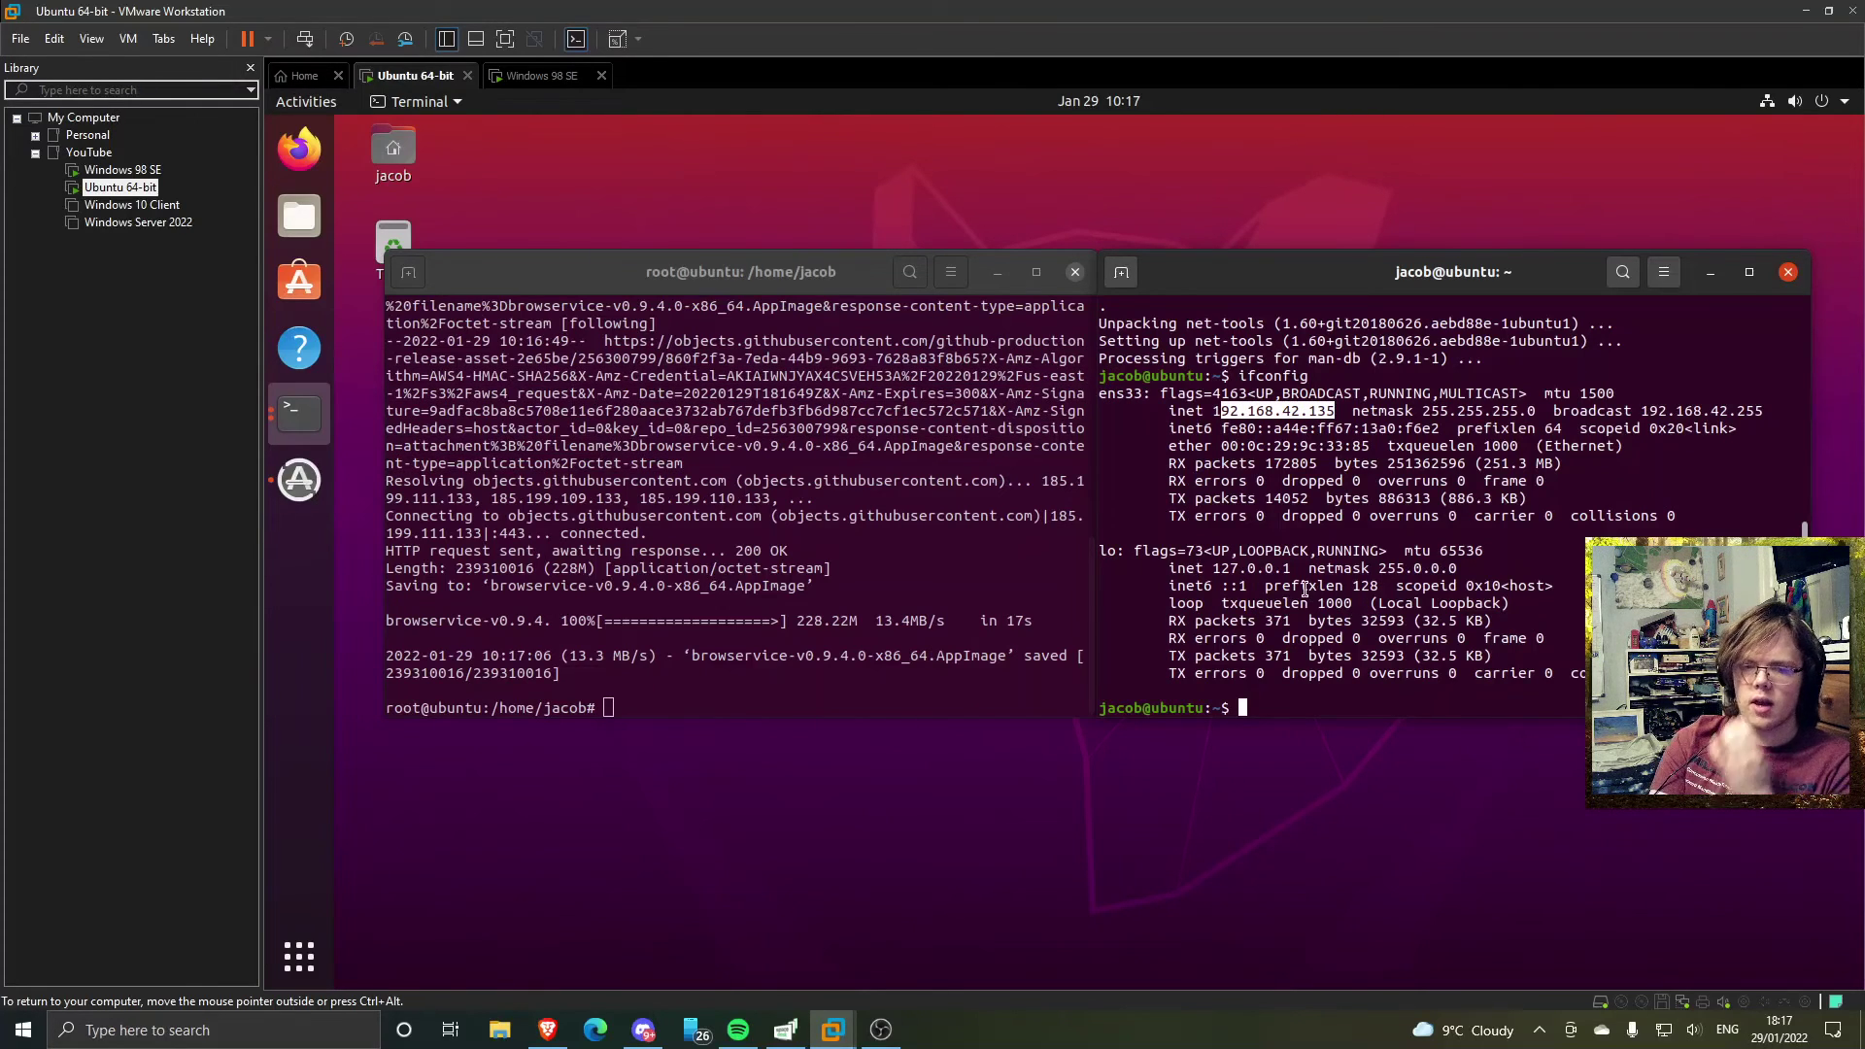
pyautogui.click(1245, 419)
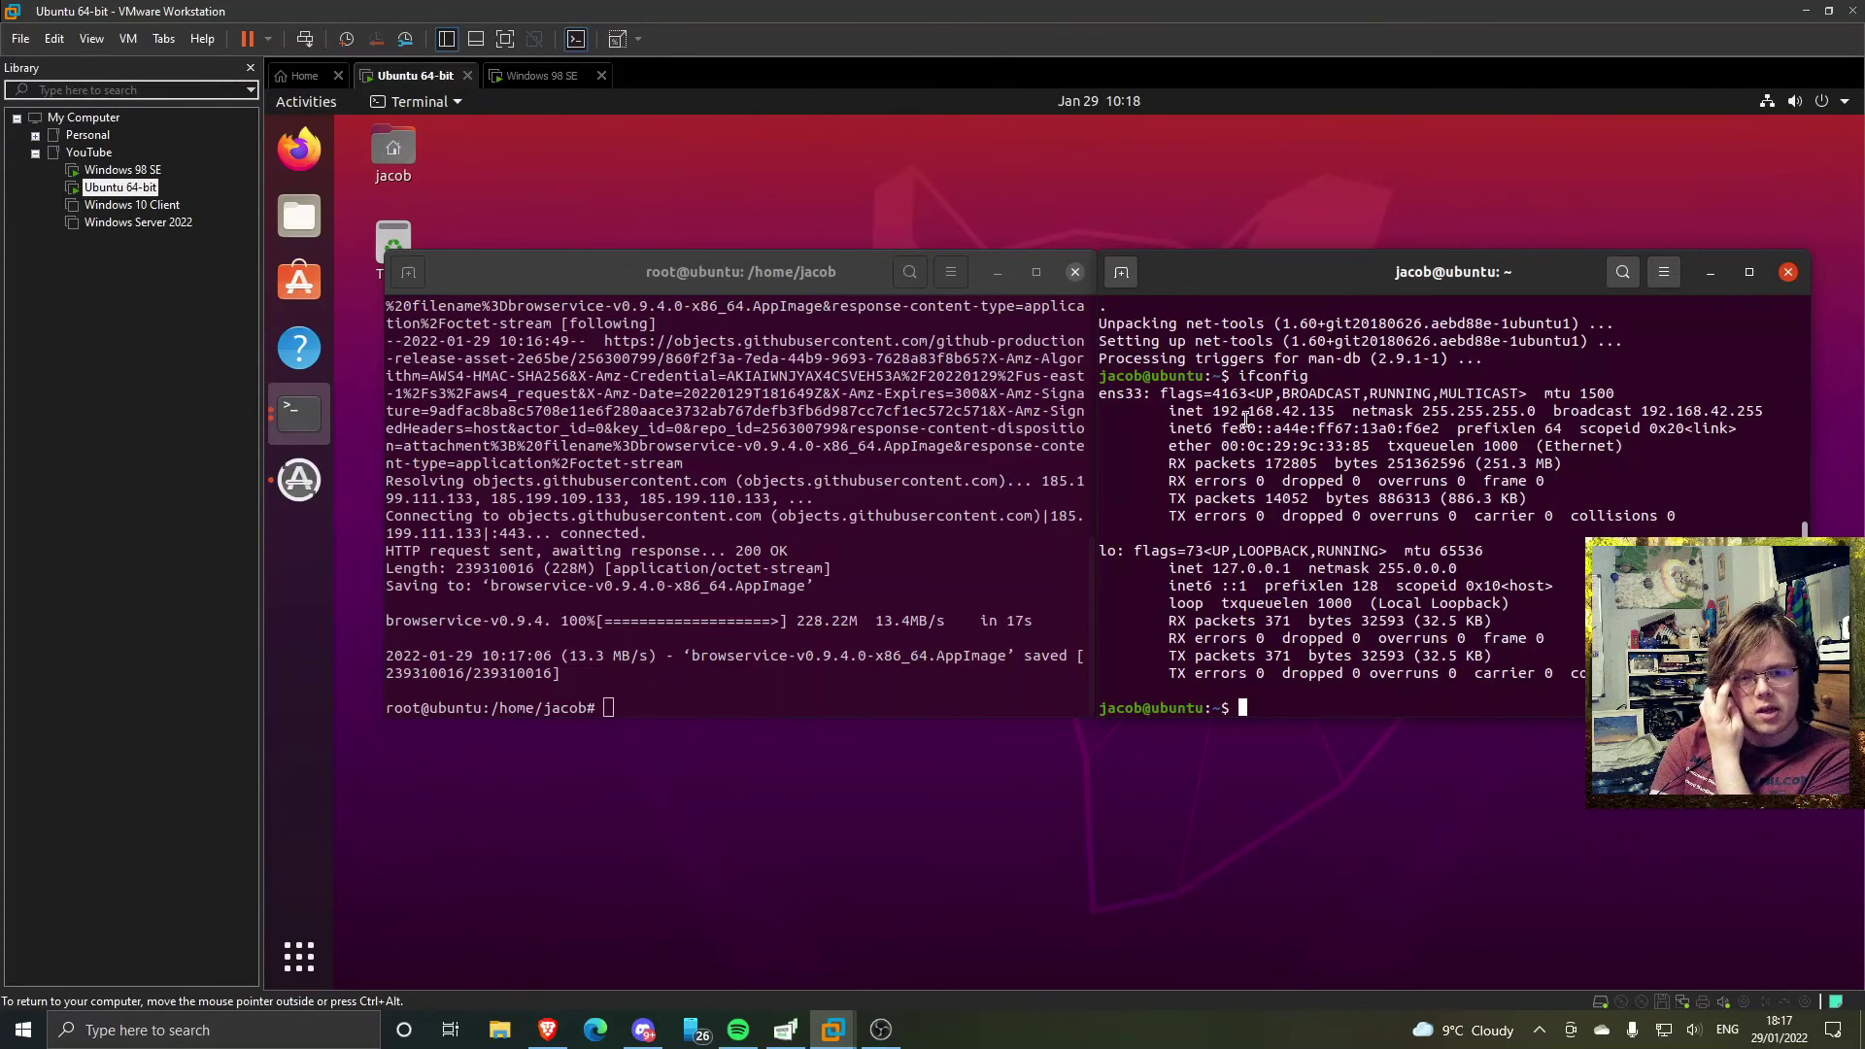
# - Make browservice-v0.9.4.0-x86_64.AppImage executable with chmod +x in the root Terminal
pyautogui.click(861, 694)
pyautogui.write('chmod +x')
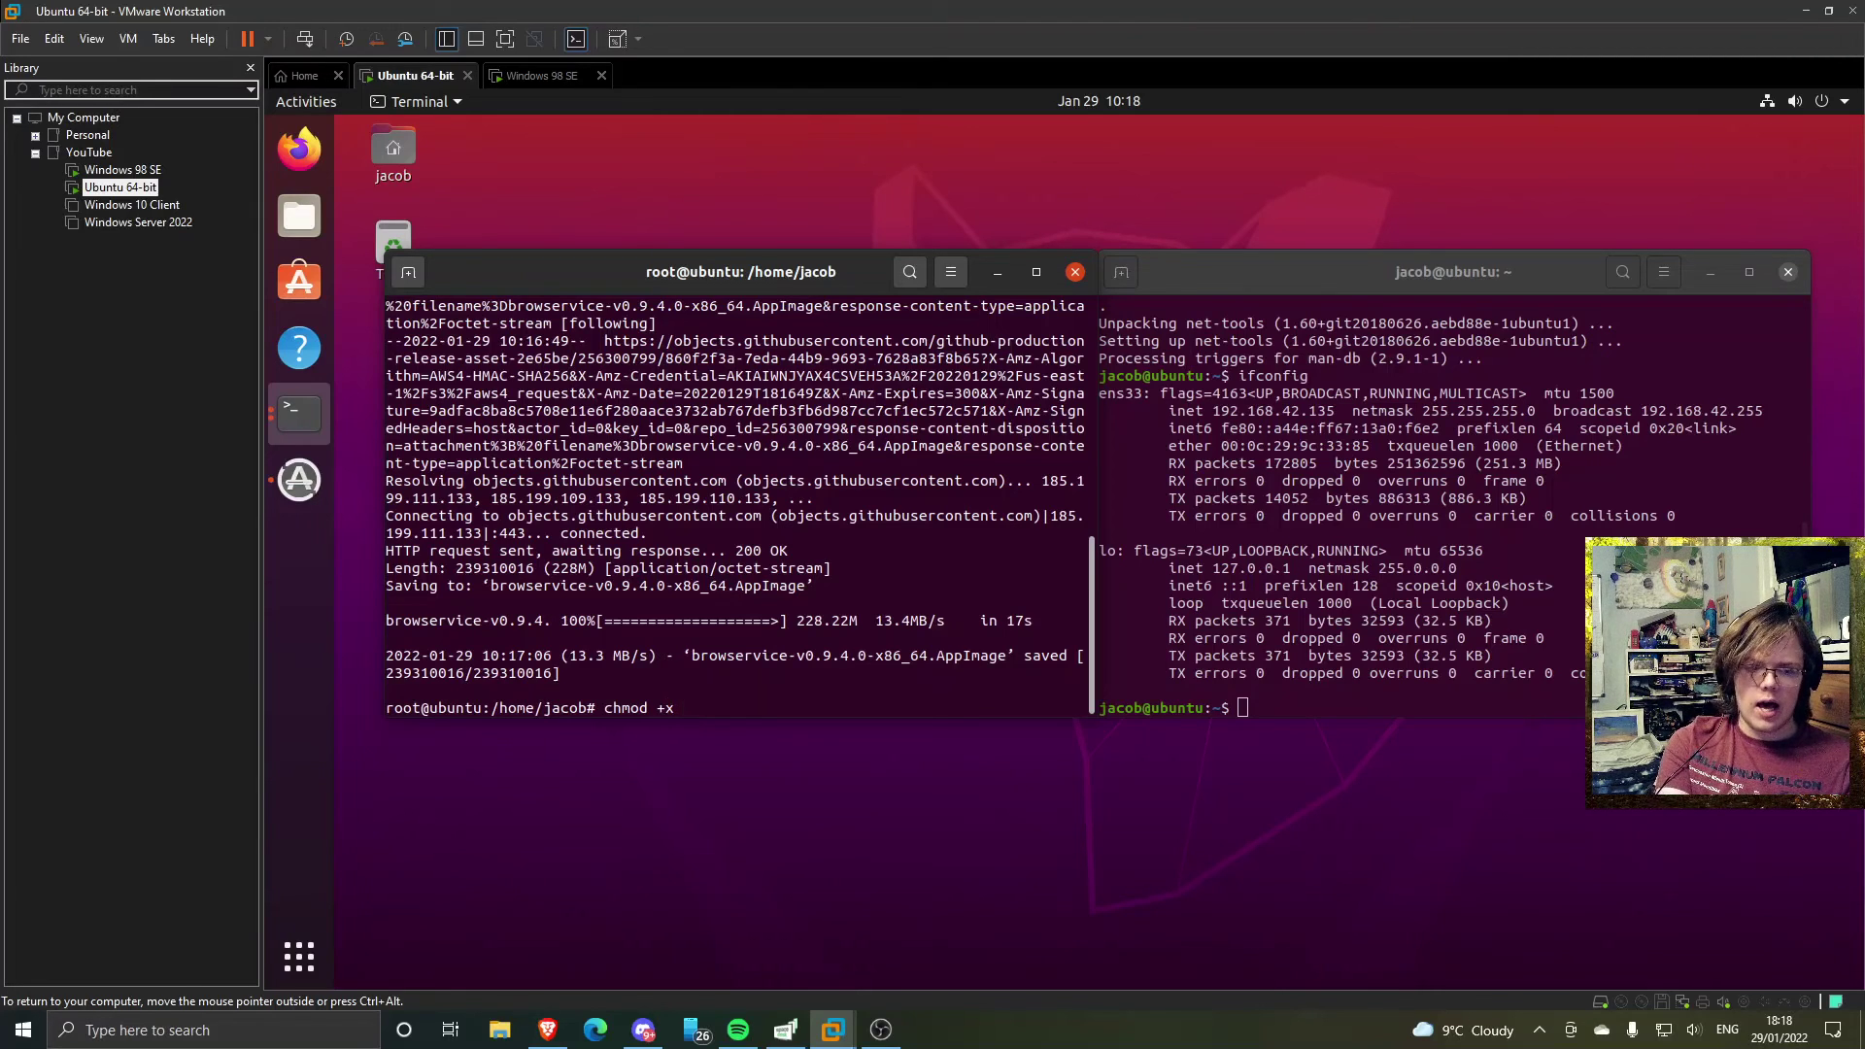
pyautogui.write(' brow')
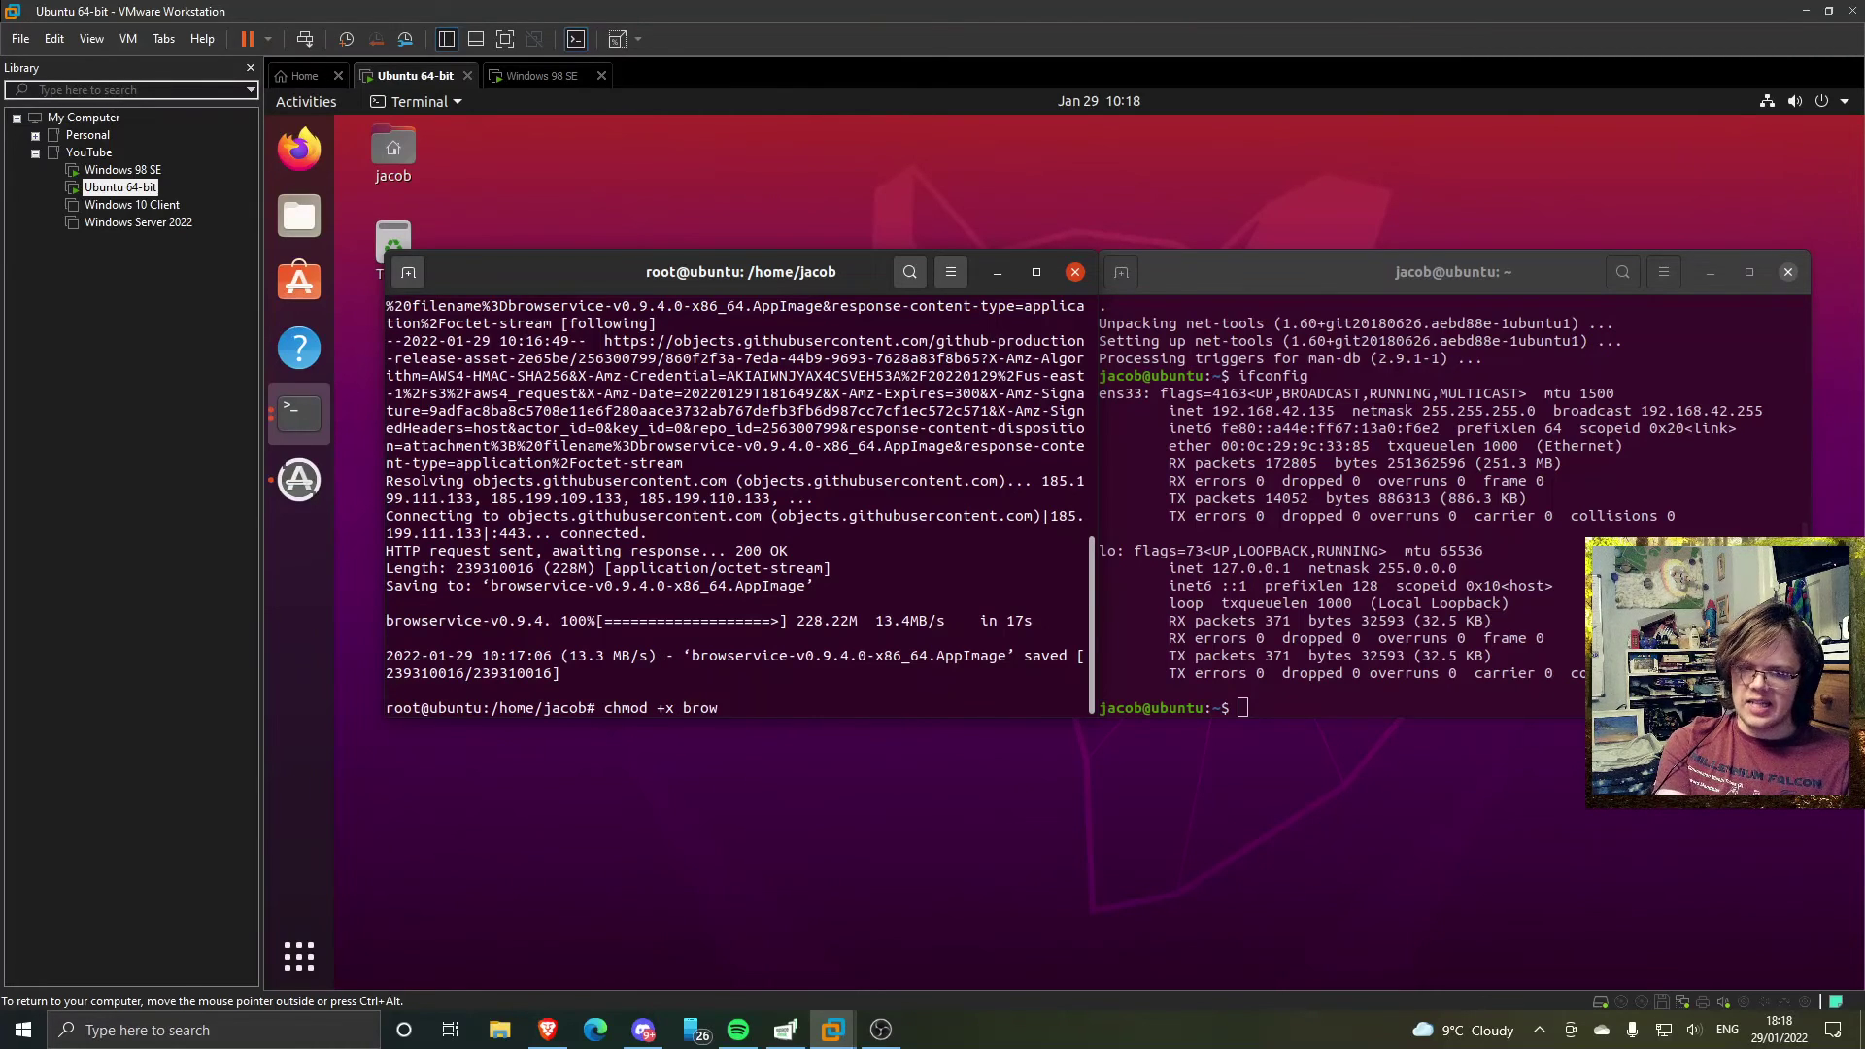
pyautogui.press('Tab')
pyautogui.press('Return')
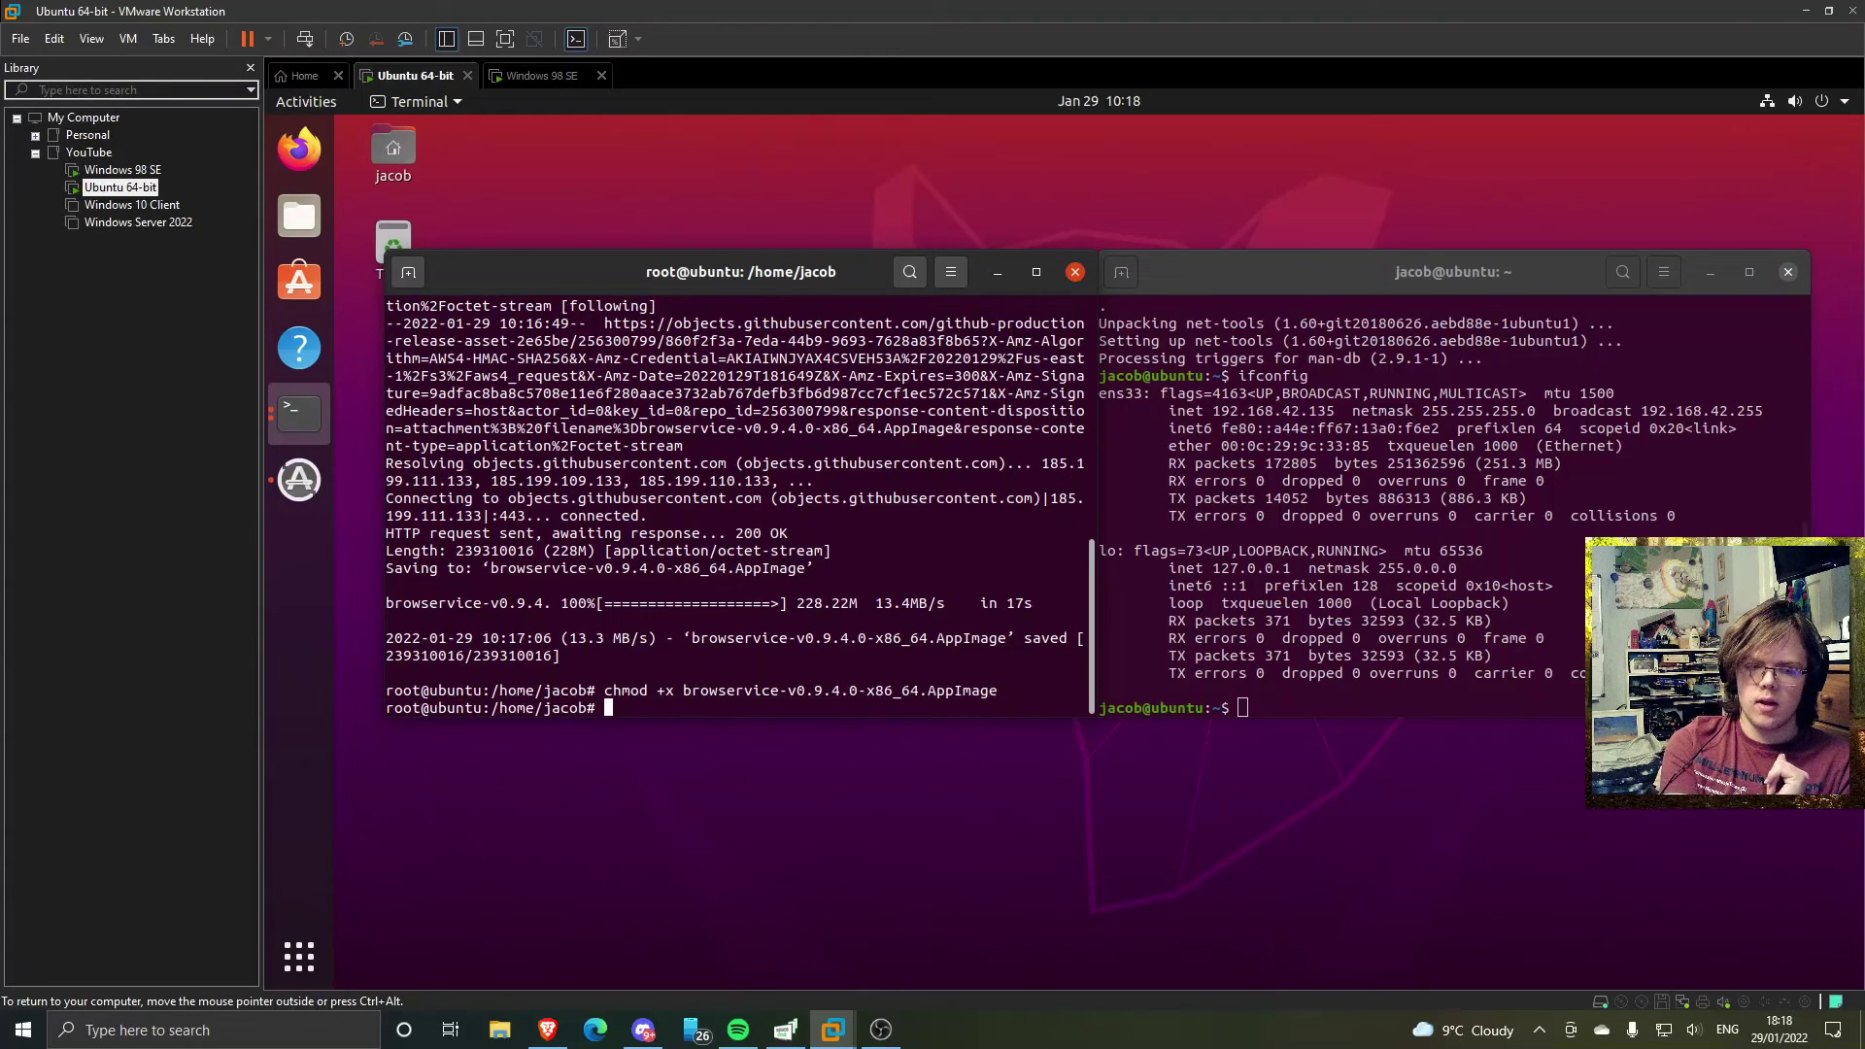
# - Run ./browservice-v0.9.4.0-x86_64.AppImage with the --install-verdana option in the root Terminal
pyautogui.write('./brow')
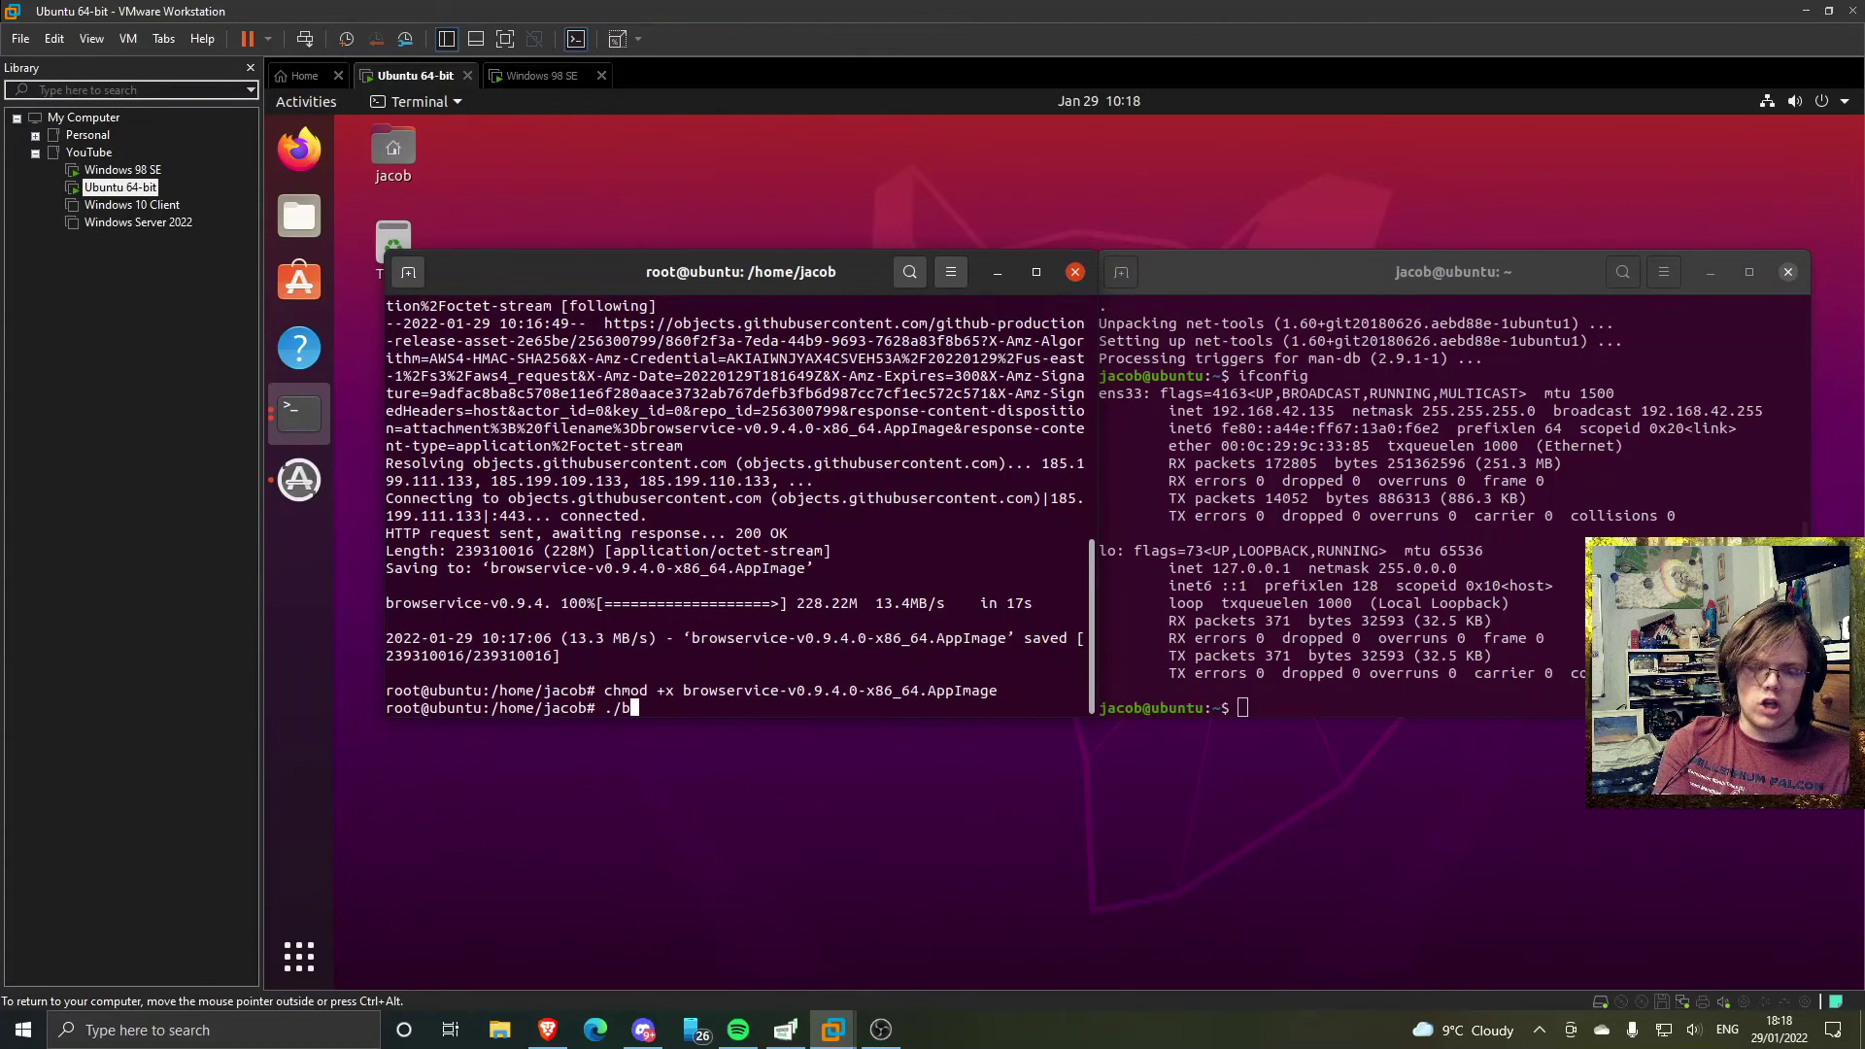
pyautogui.press('Tab')
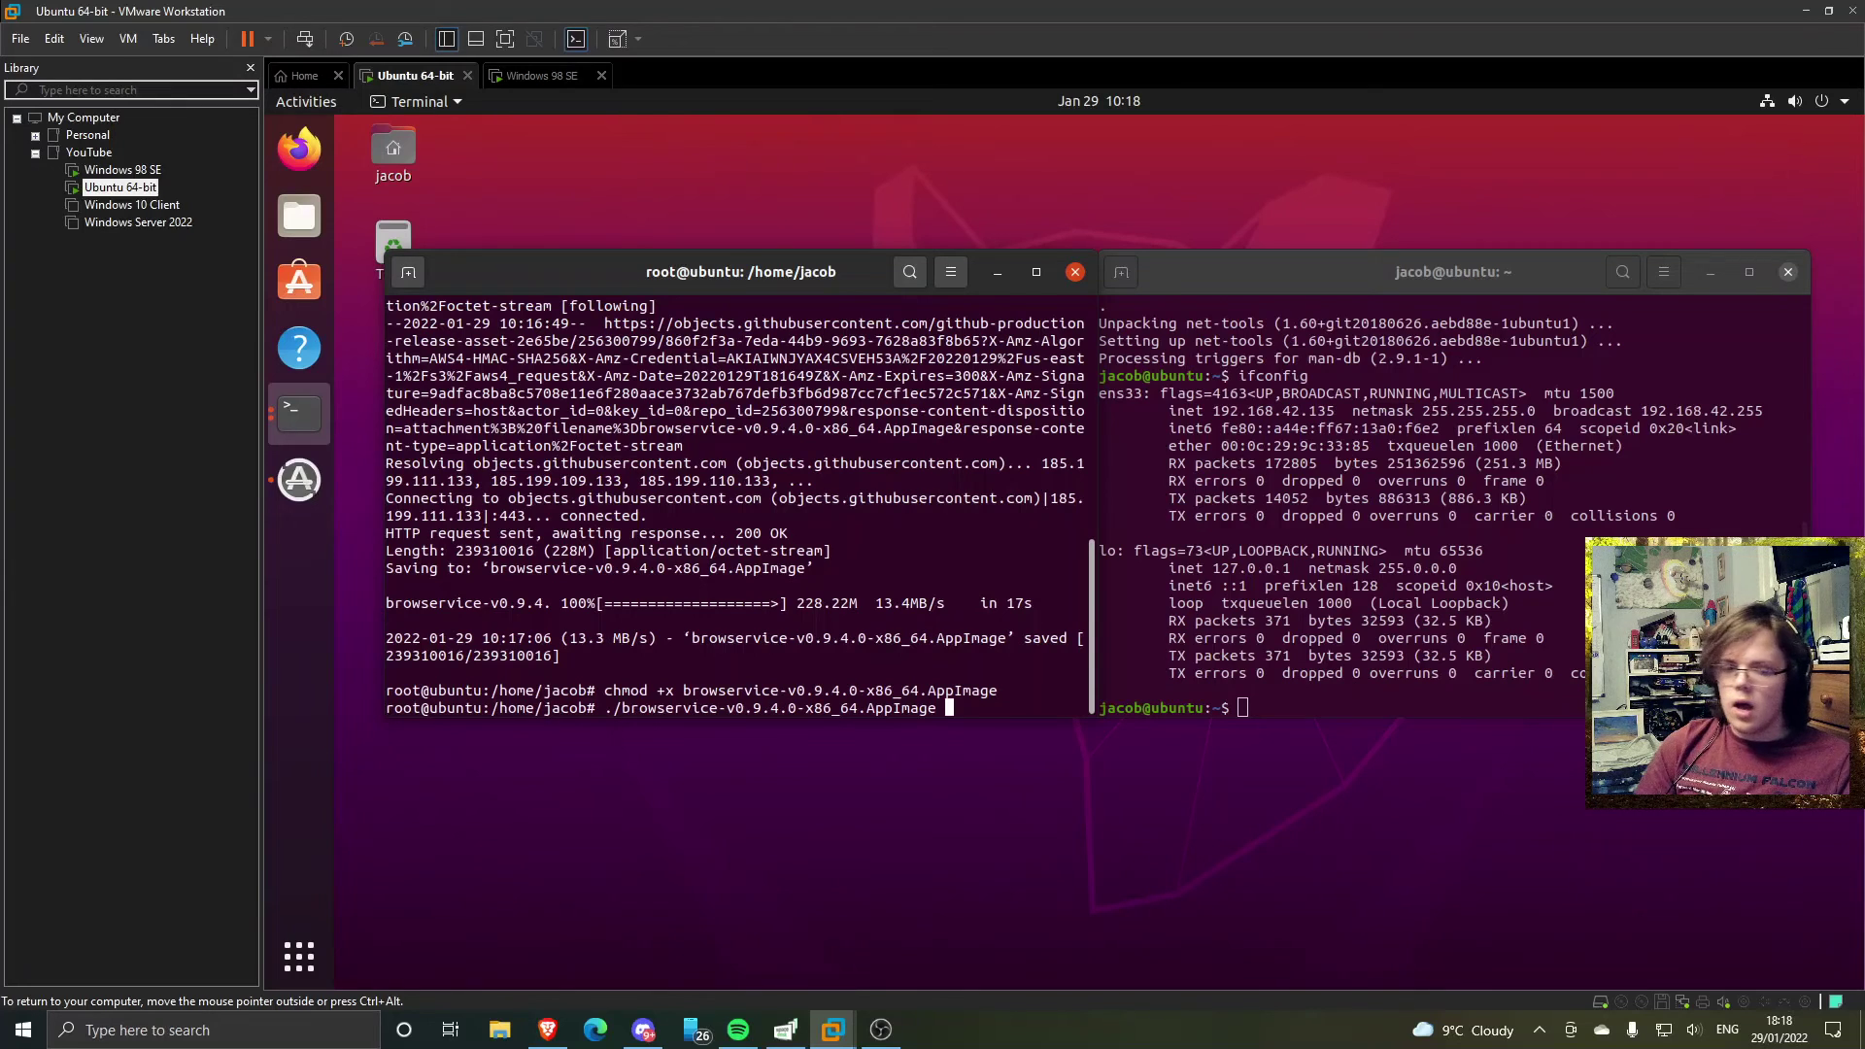
pyautogui.write('--')
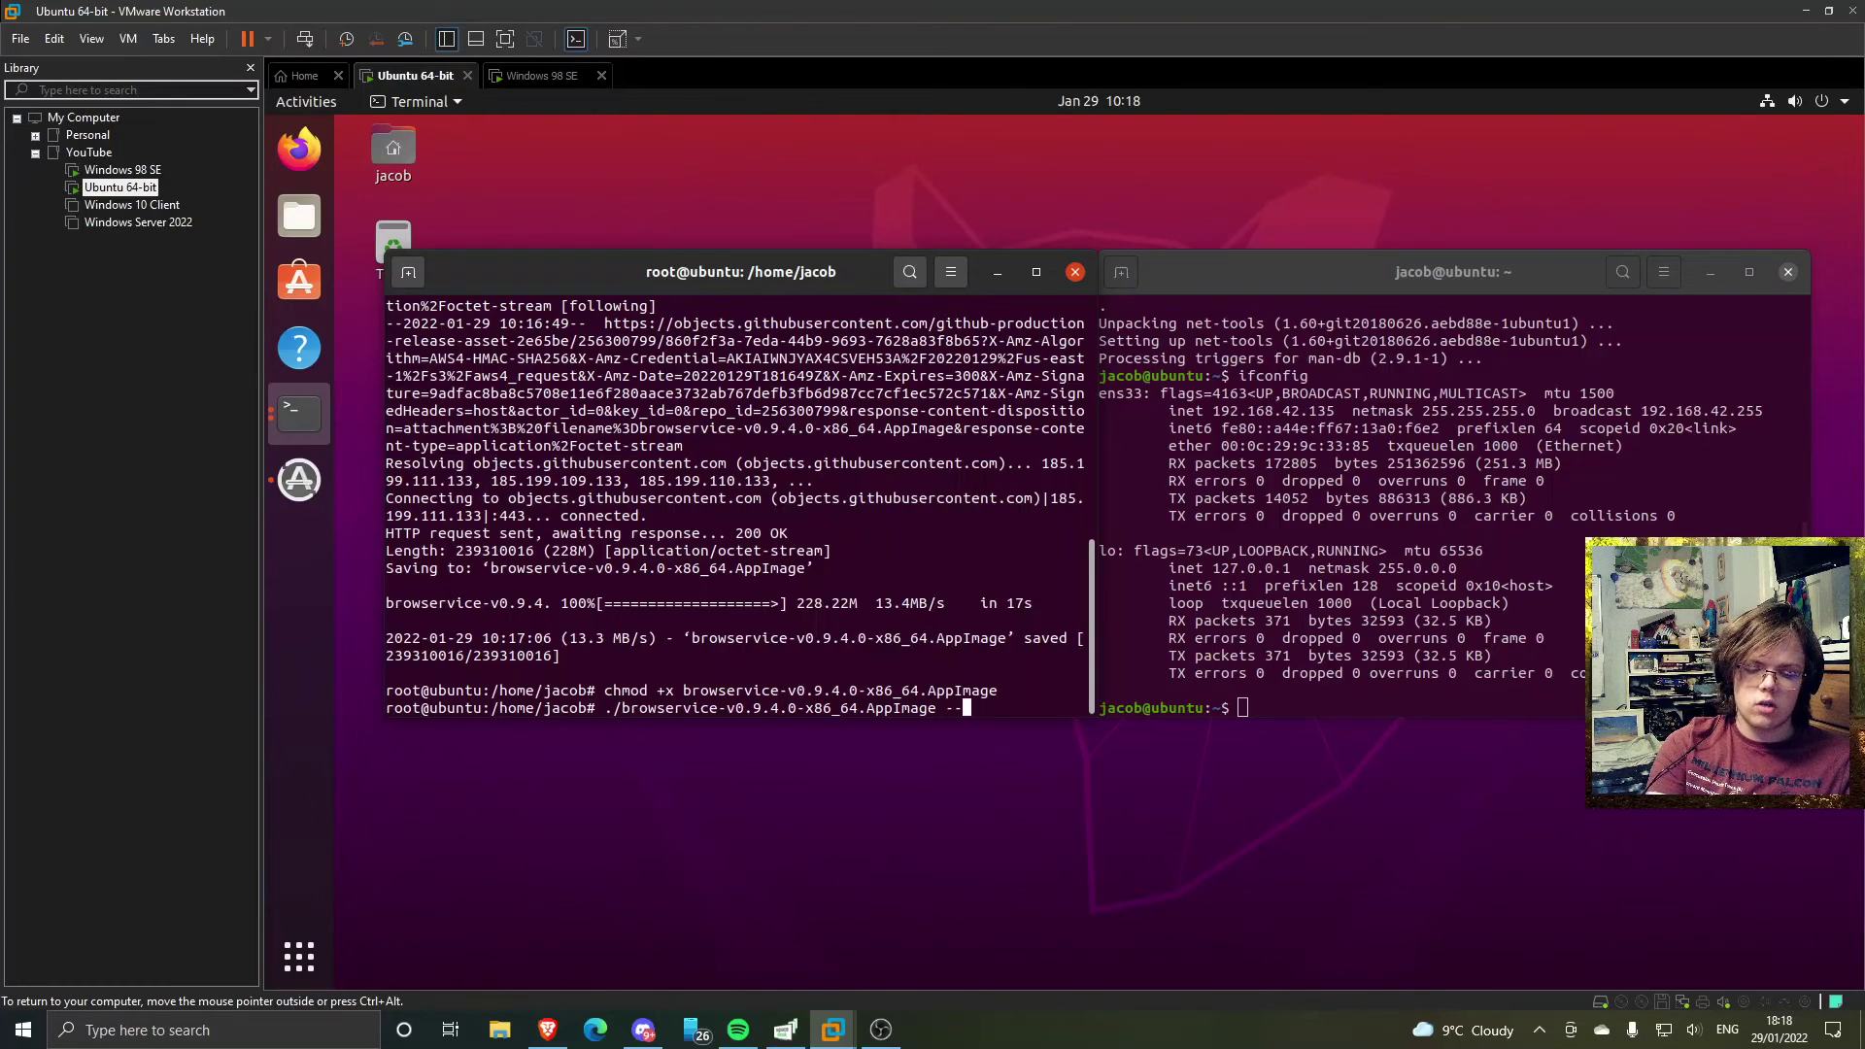
pyautogui.write('insta')
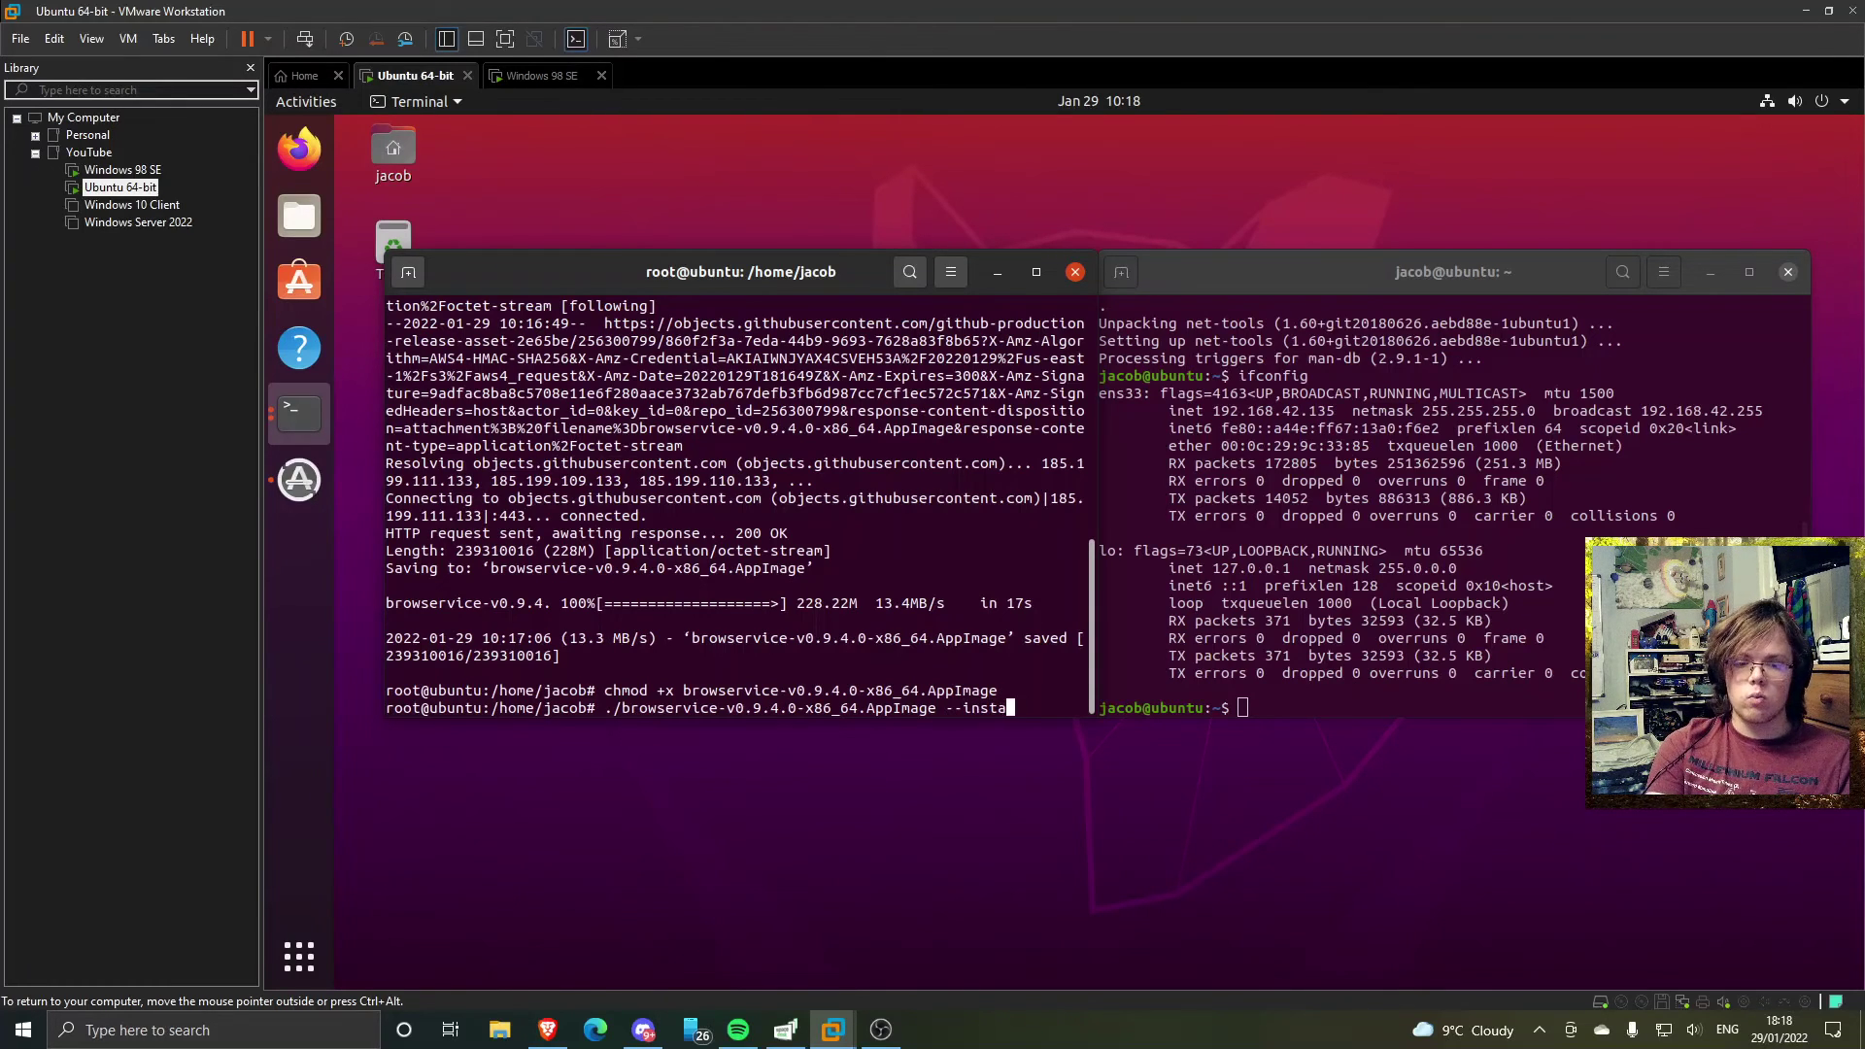
pyautogui.write('ll-verdana')
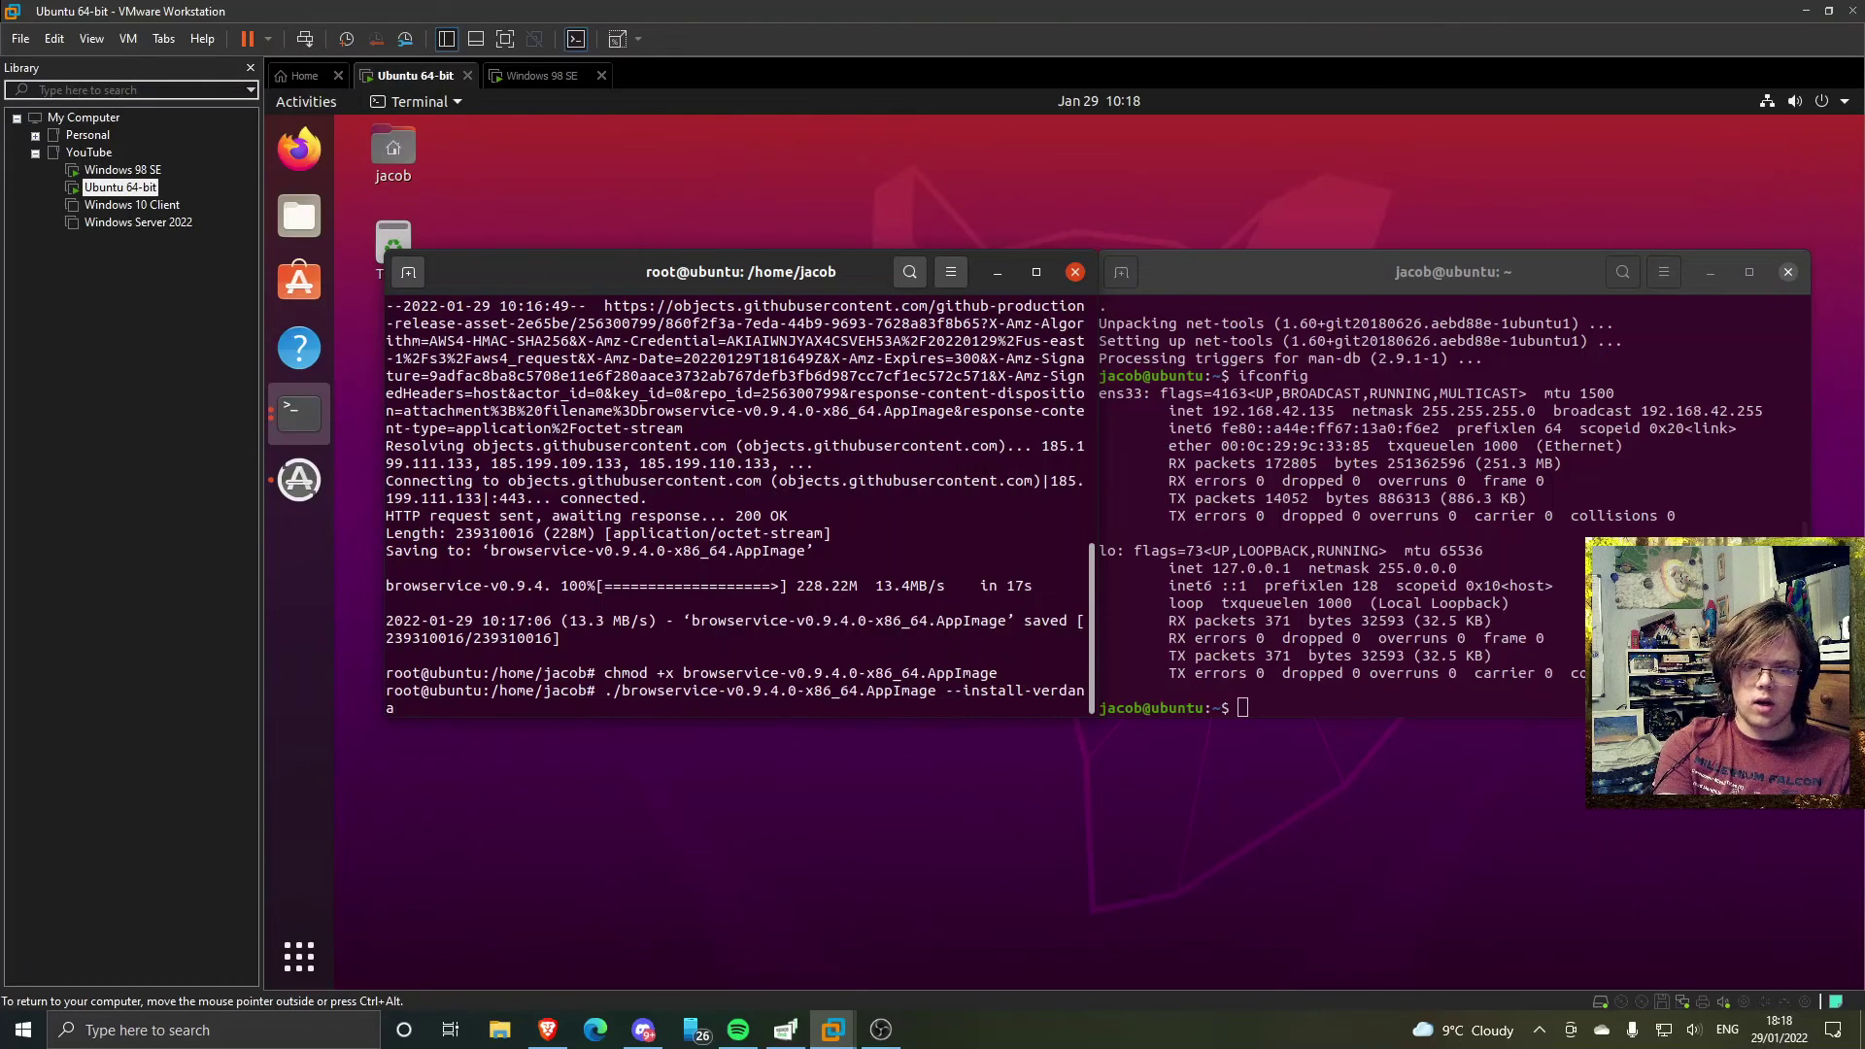
pyautogui.press('Return')
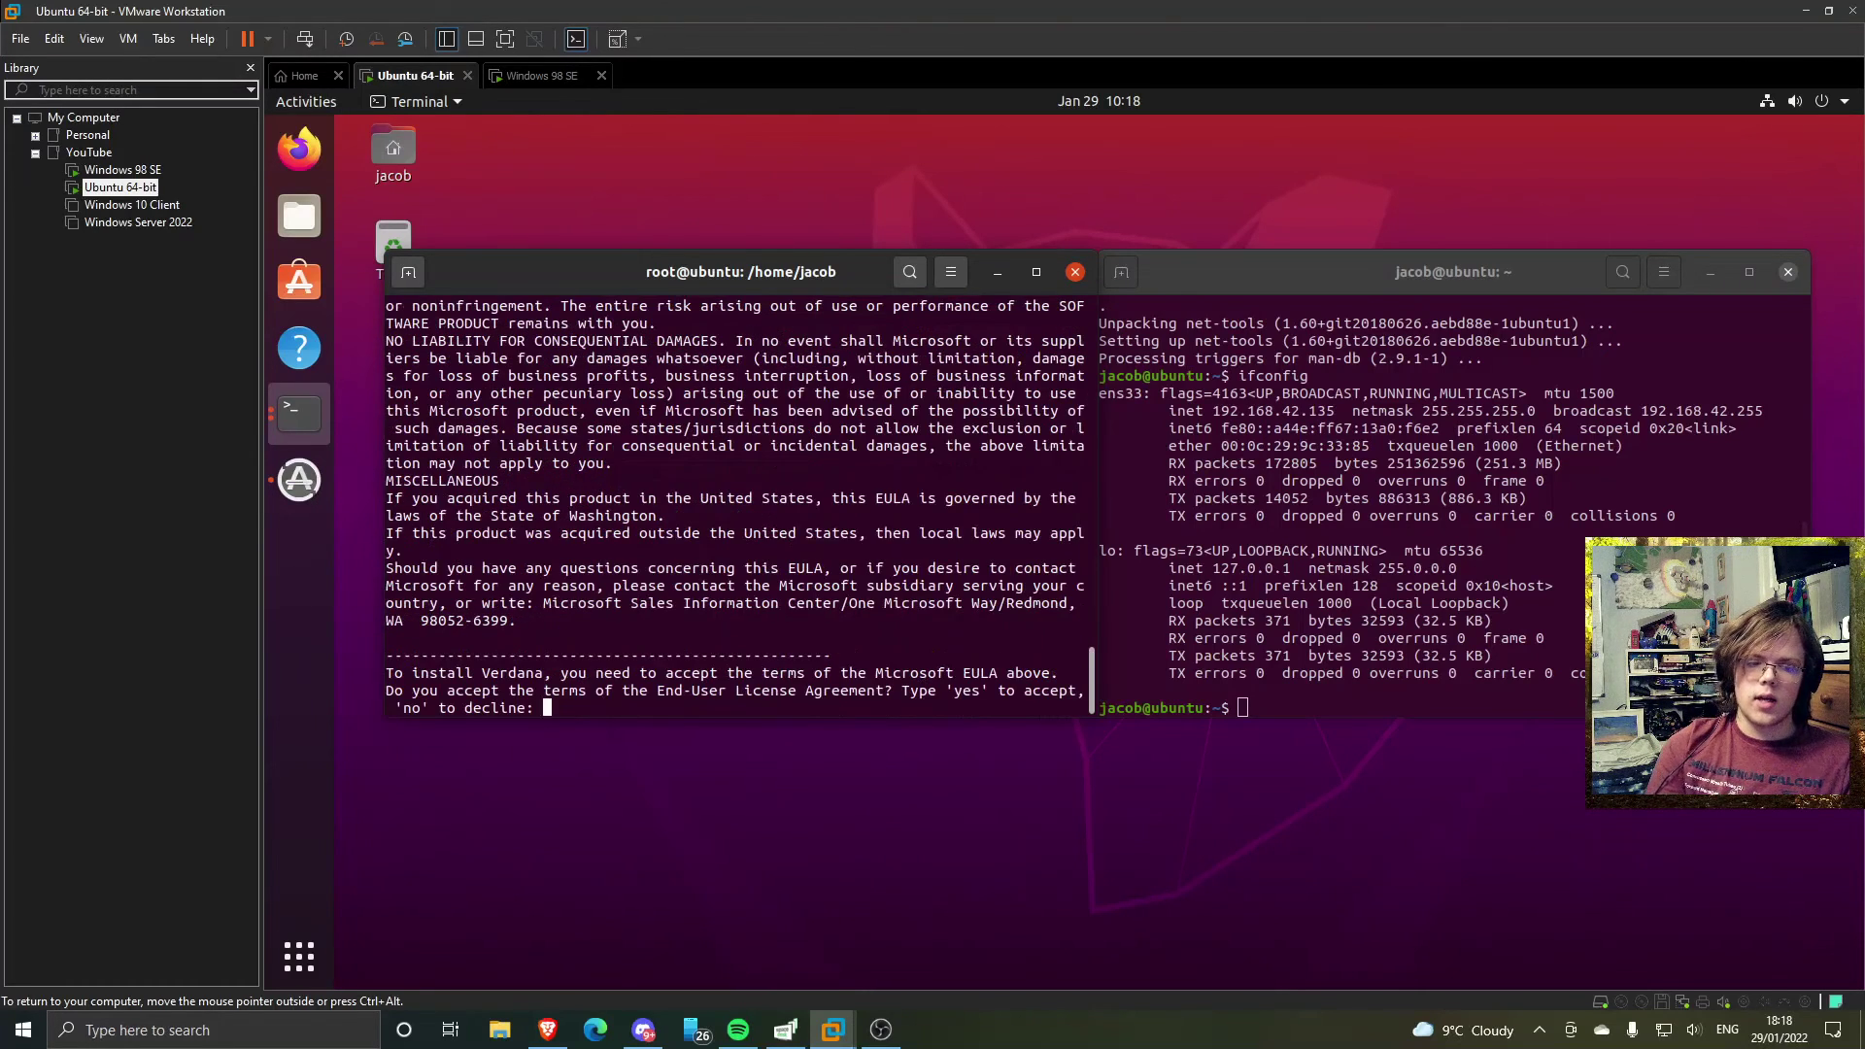
# - Accept the Microsoft EULA with yes to install the Verdana font, and close the second Terminal window
pyautogui.write('yes')
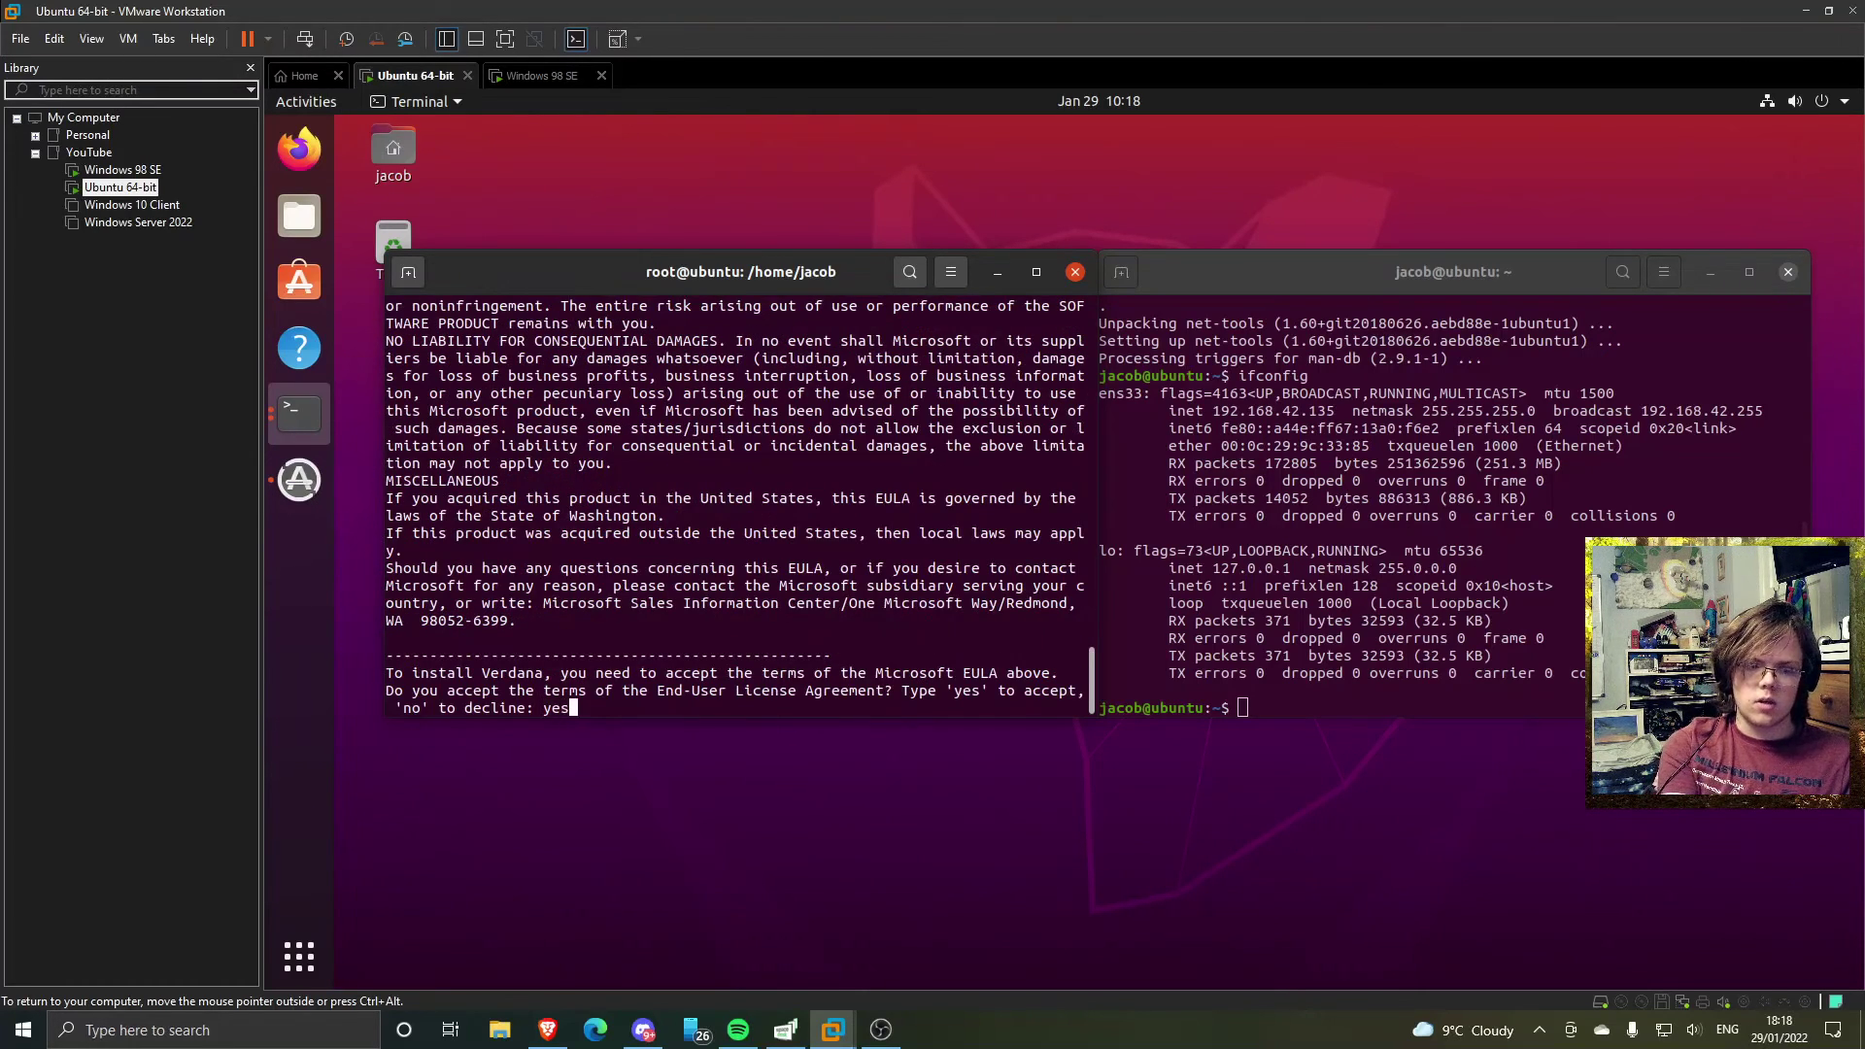
pyautogui.press('Return')
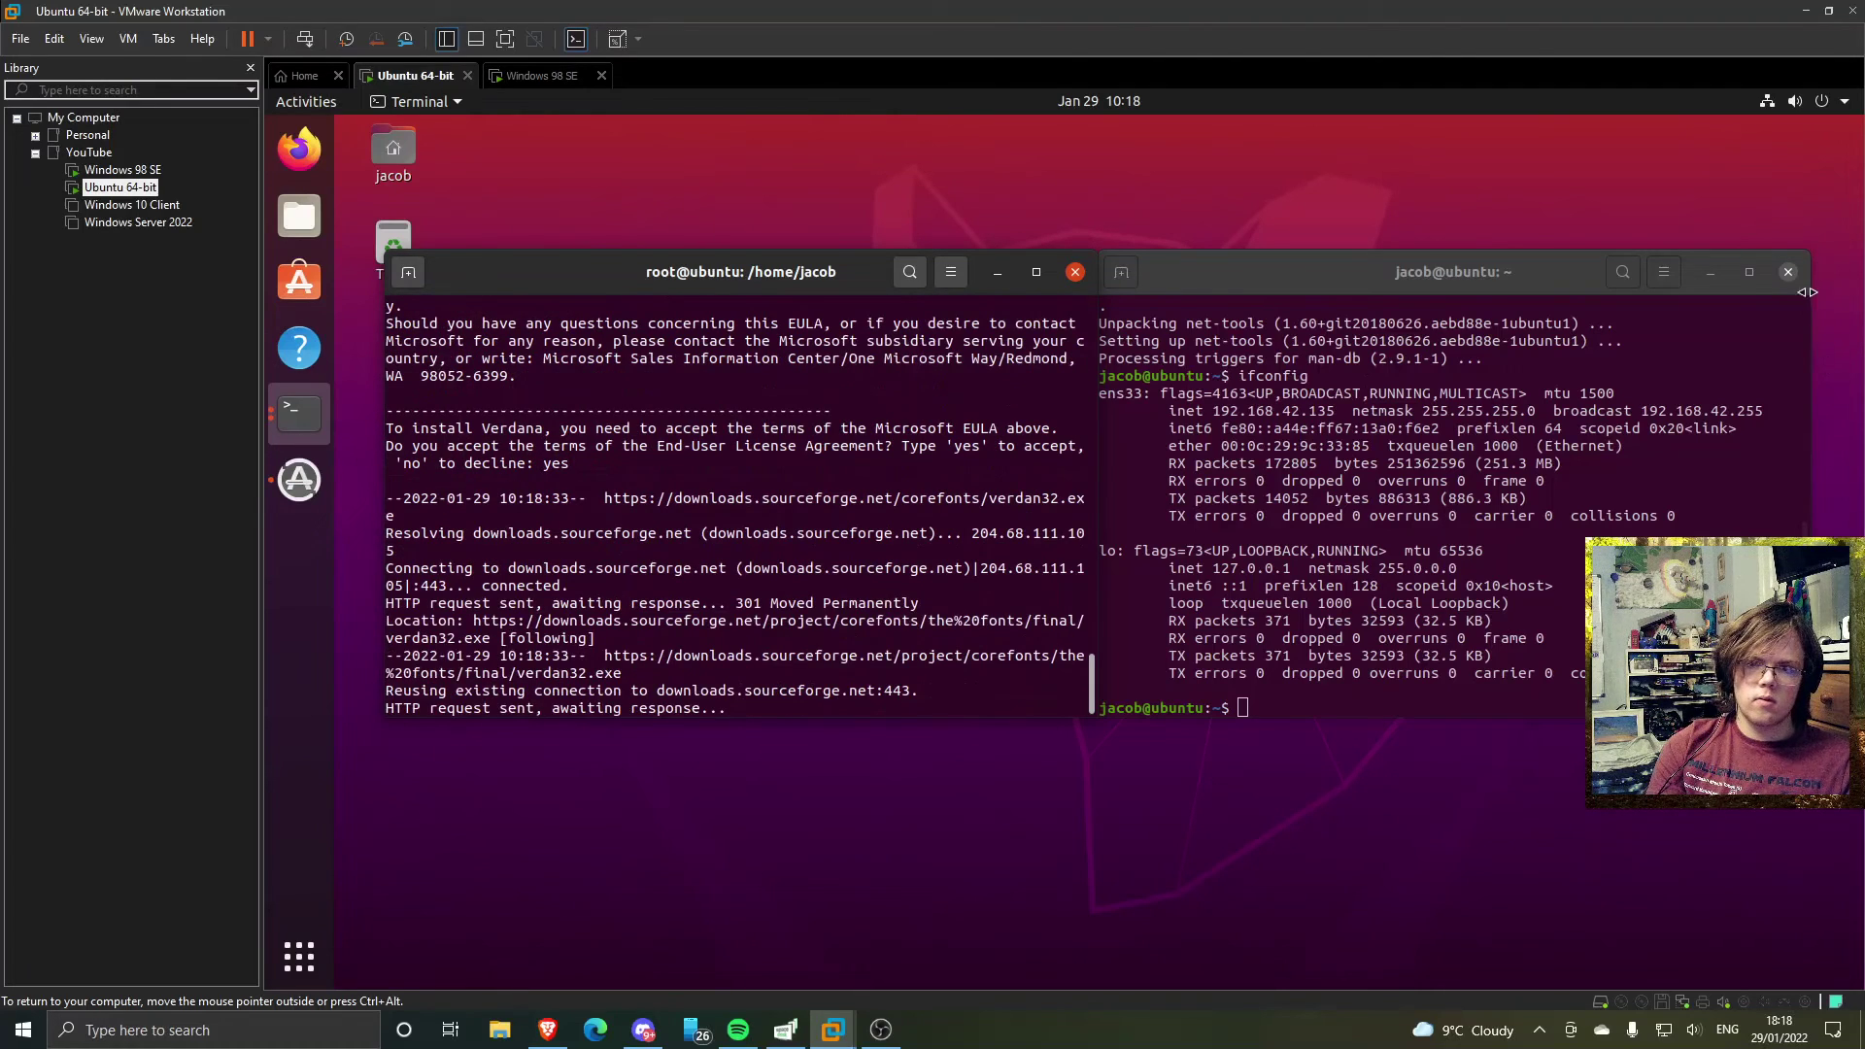
pyautogui.click(1788, 272)
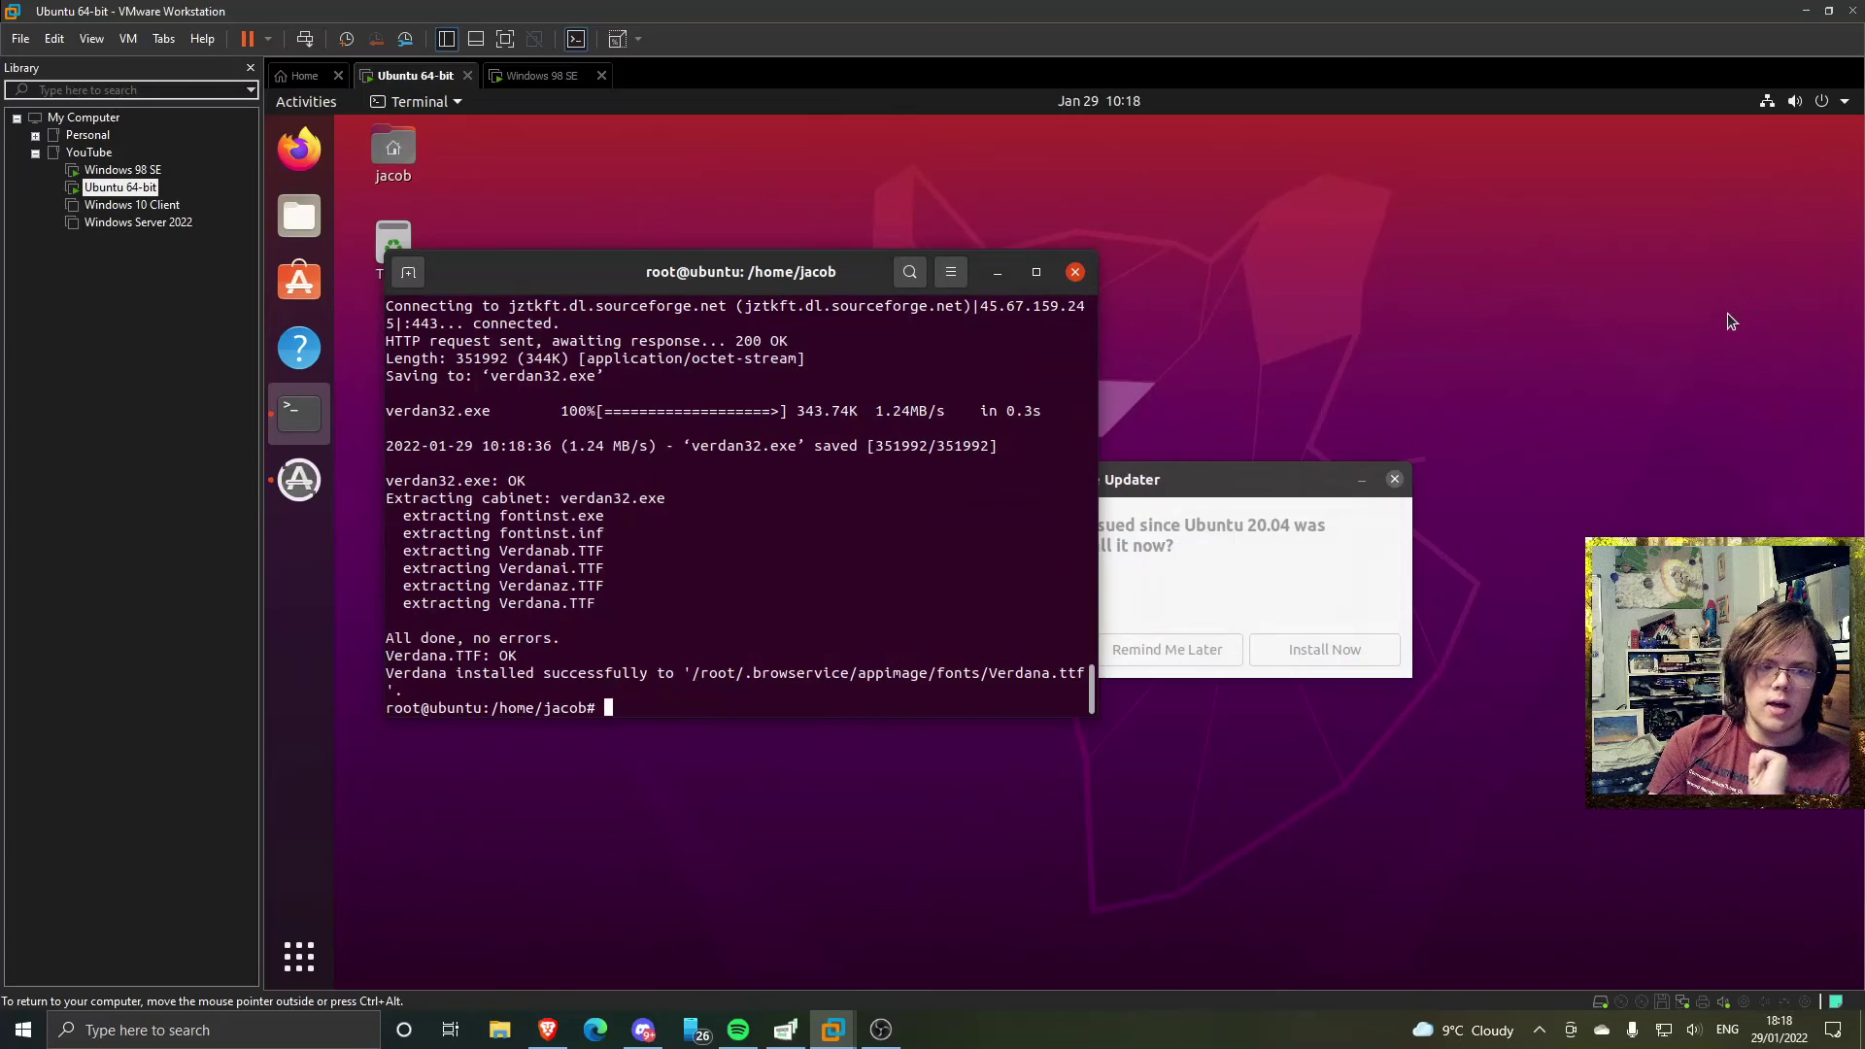
pyautogui.hotkey('ctrl', 'alt')
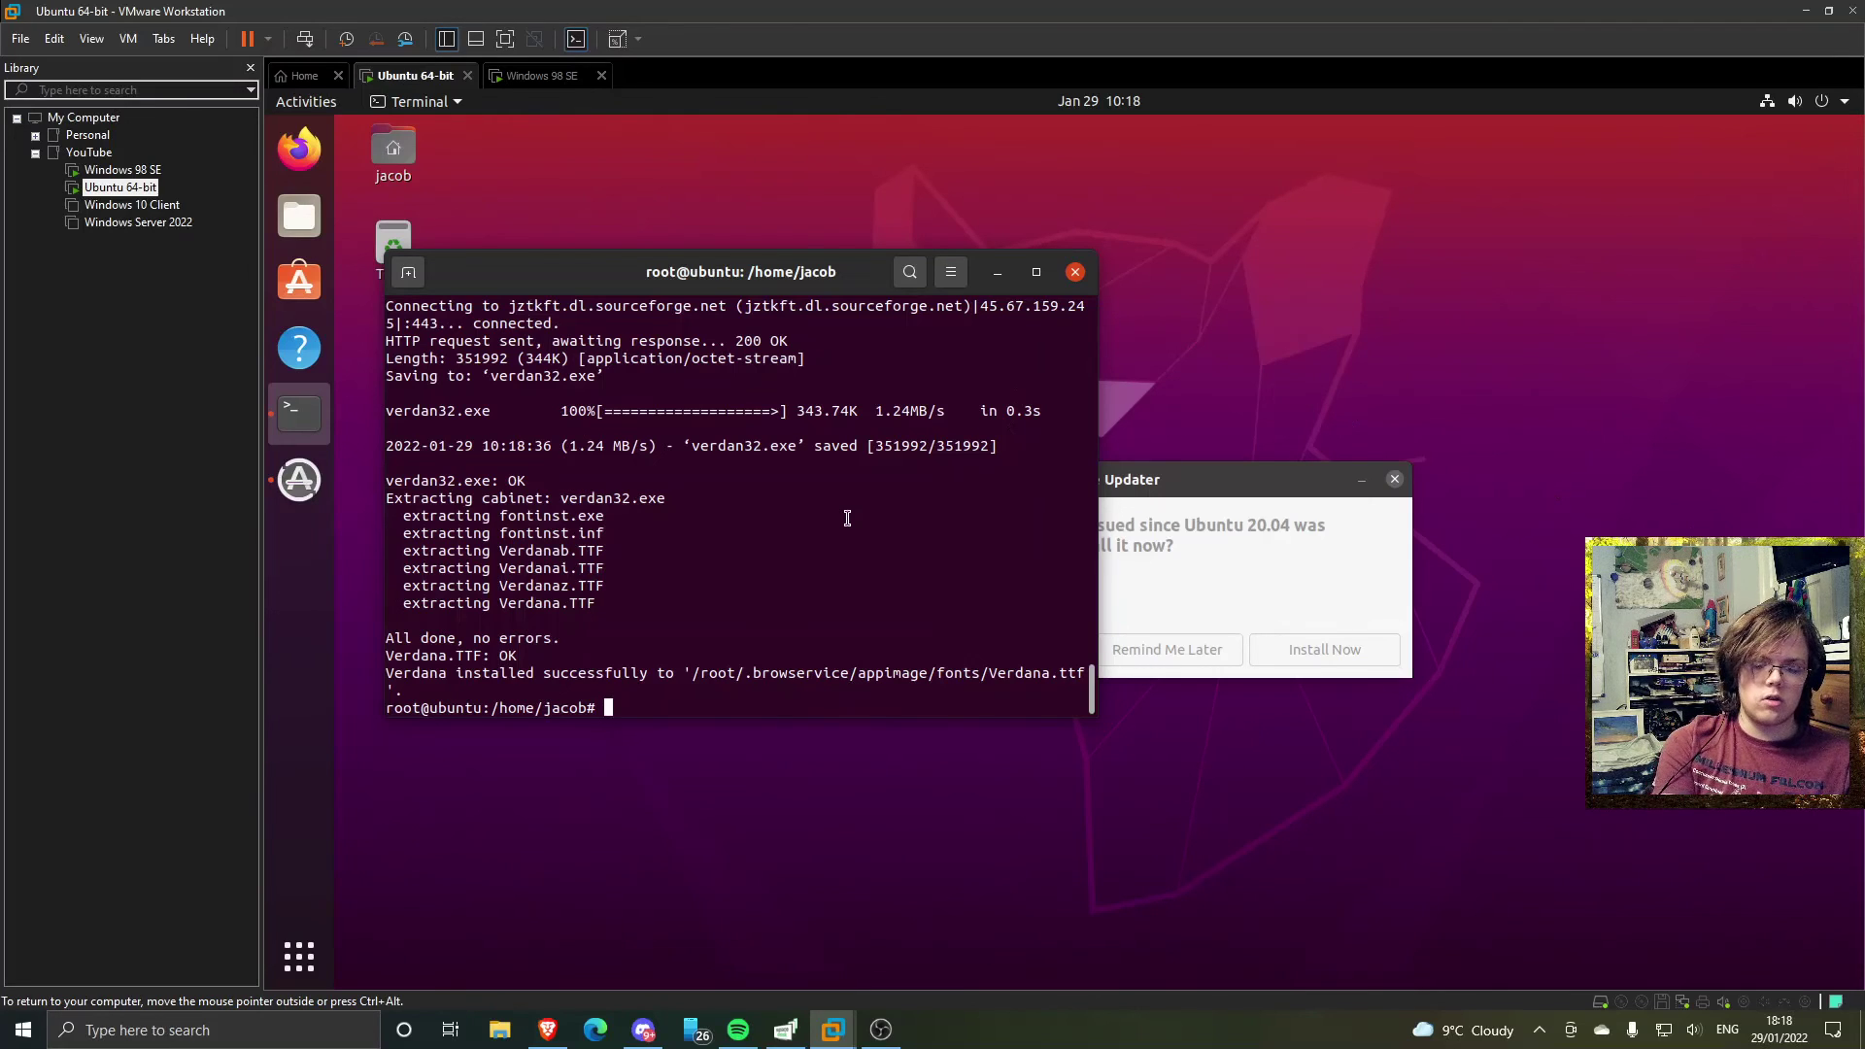
# - Try to run ./browservice-v0.9.4.0-x86_64.AppImage as root without options, postponing the Software Updater prompt
pyautogui.press('Up')
pyautogui.press('BackSpace')
pyautogui.press('BackSpace')
pyautogui.press('BackSpace')
pyautogui.press('BackSpace')
pyautogui.press('BackSpace')
pyautogui.press('BackSpace')
pyautogui.press('BackSpace')
pyautogui.press('BackSpace')
pyautogui.press('BackSpace')
pyautogui.press('BackSpace')
pyautogui.press('BackSpace')
pyautogui.press('BackSpace')
pyautogui.press('BackSpace')
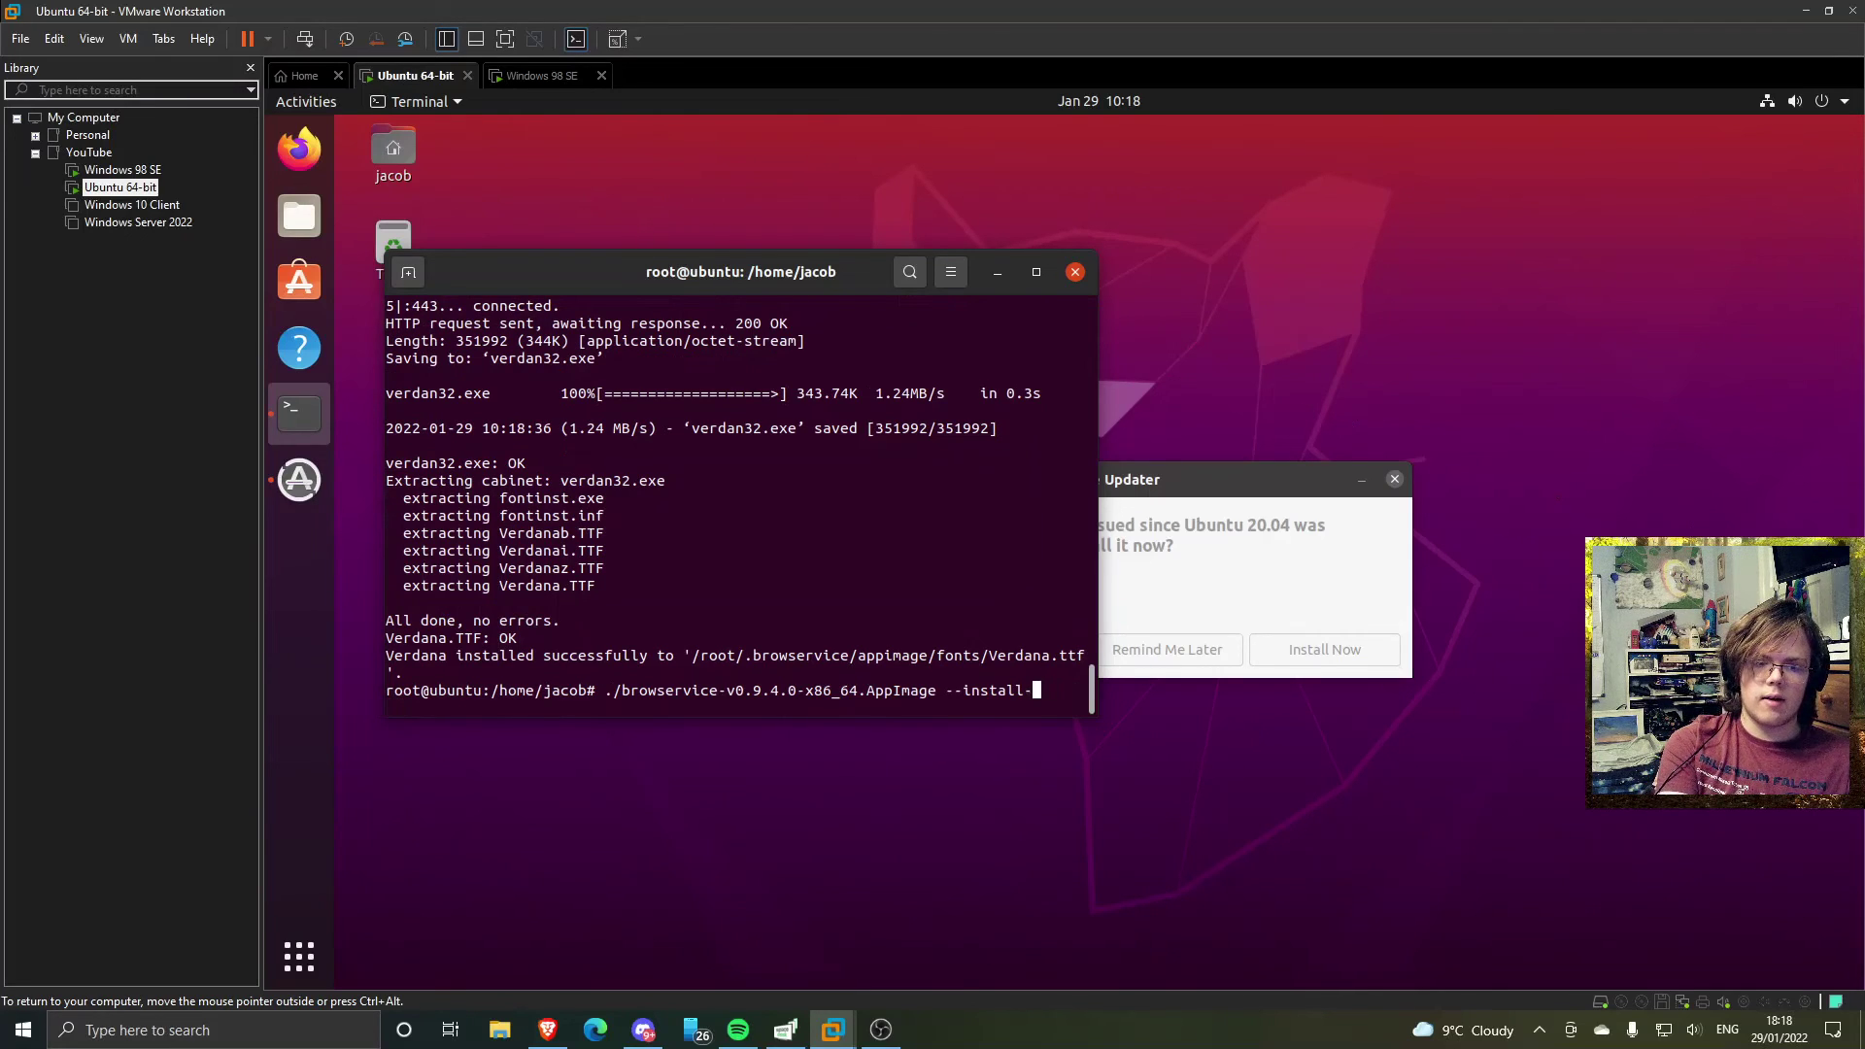
pyautogui.press('BackSpace')
pyautogui.press('BackSpace')
pyautogui.press('BackSpace')
pyautogui.press('BackSpace')
pyautogui.press('BackSpace')
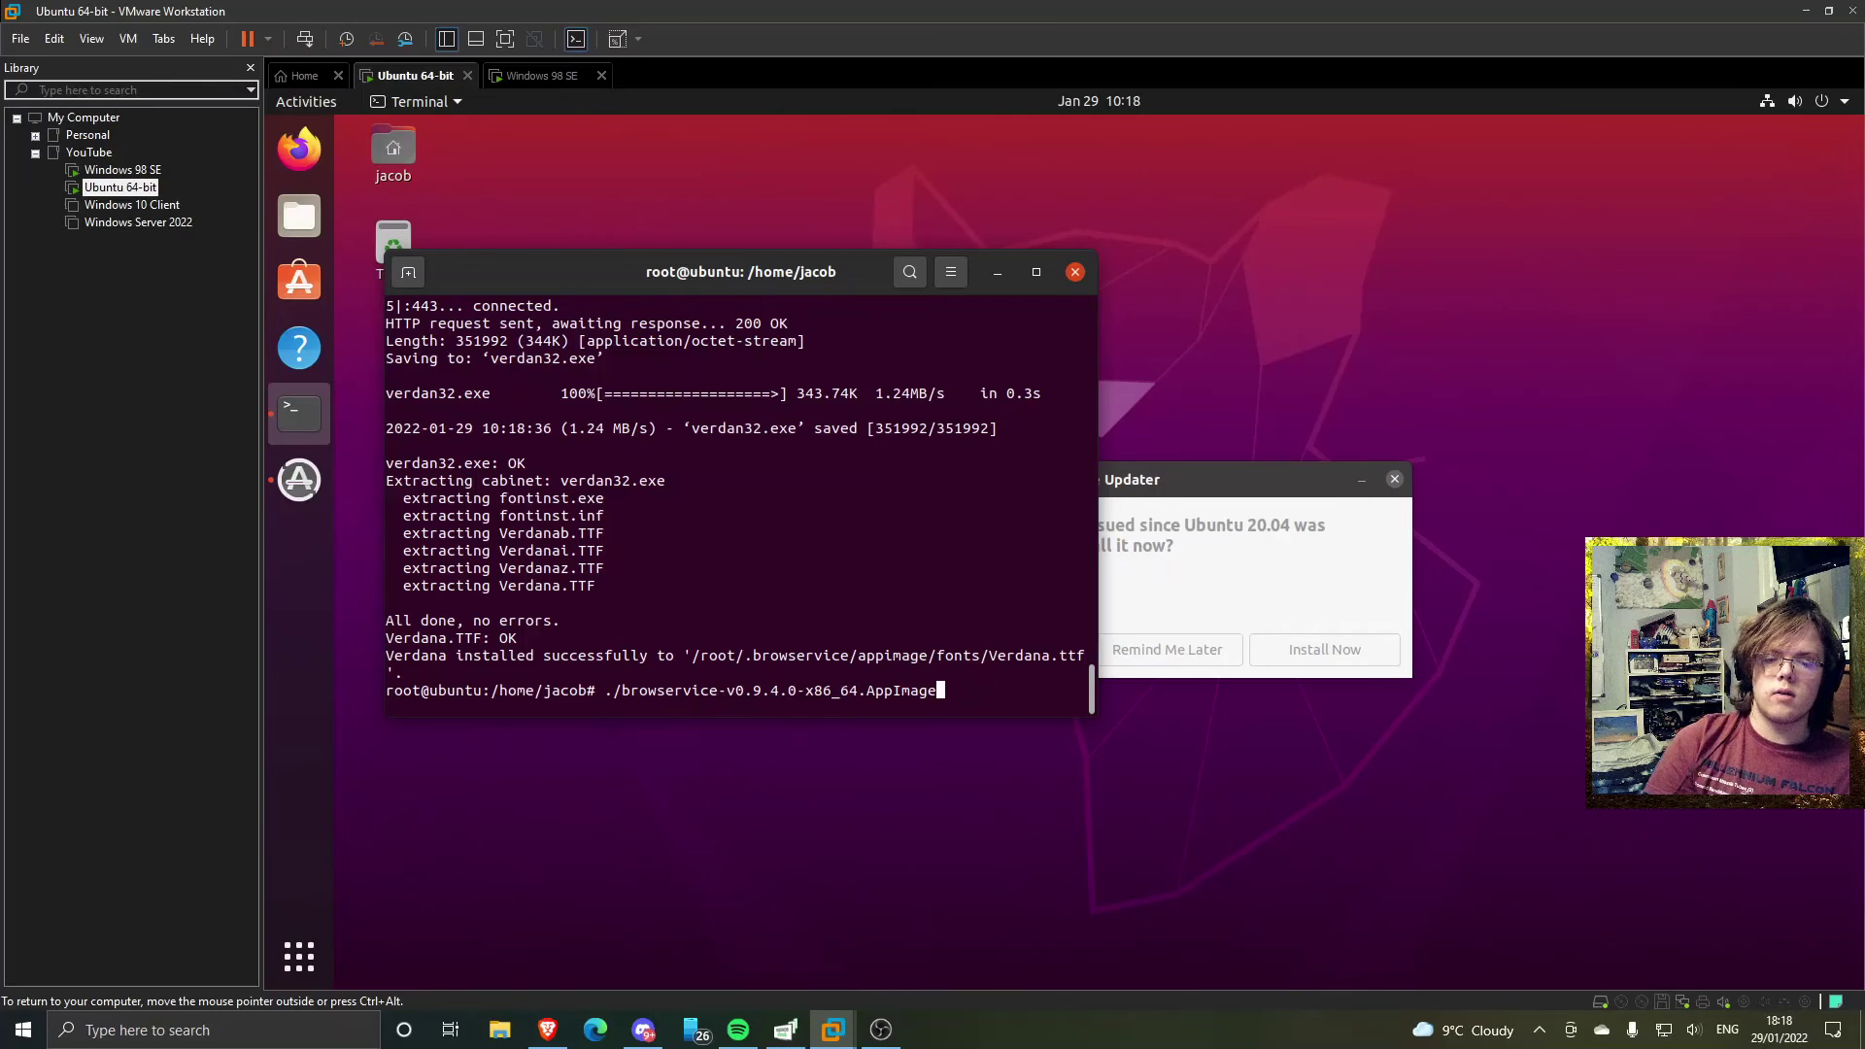
pyautogui.click(1186, 651)
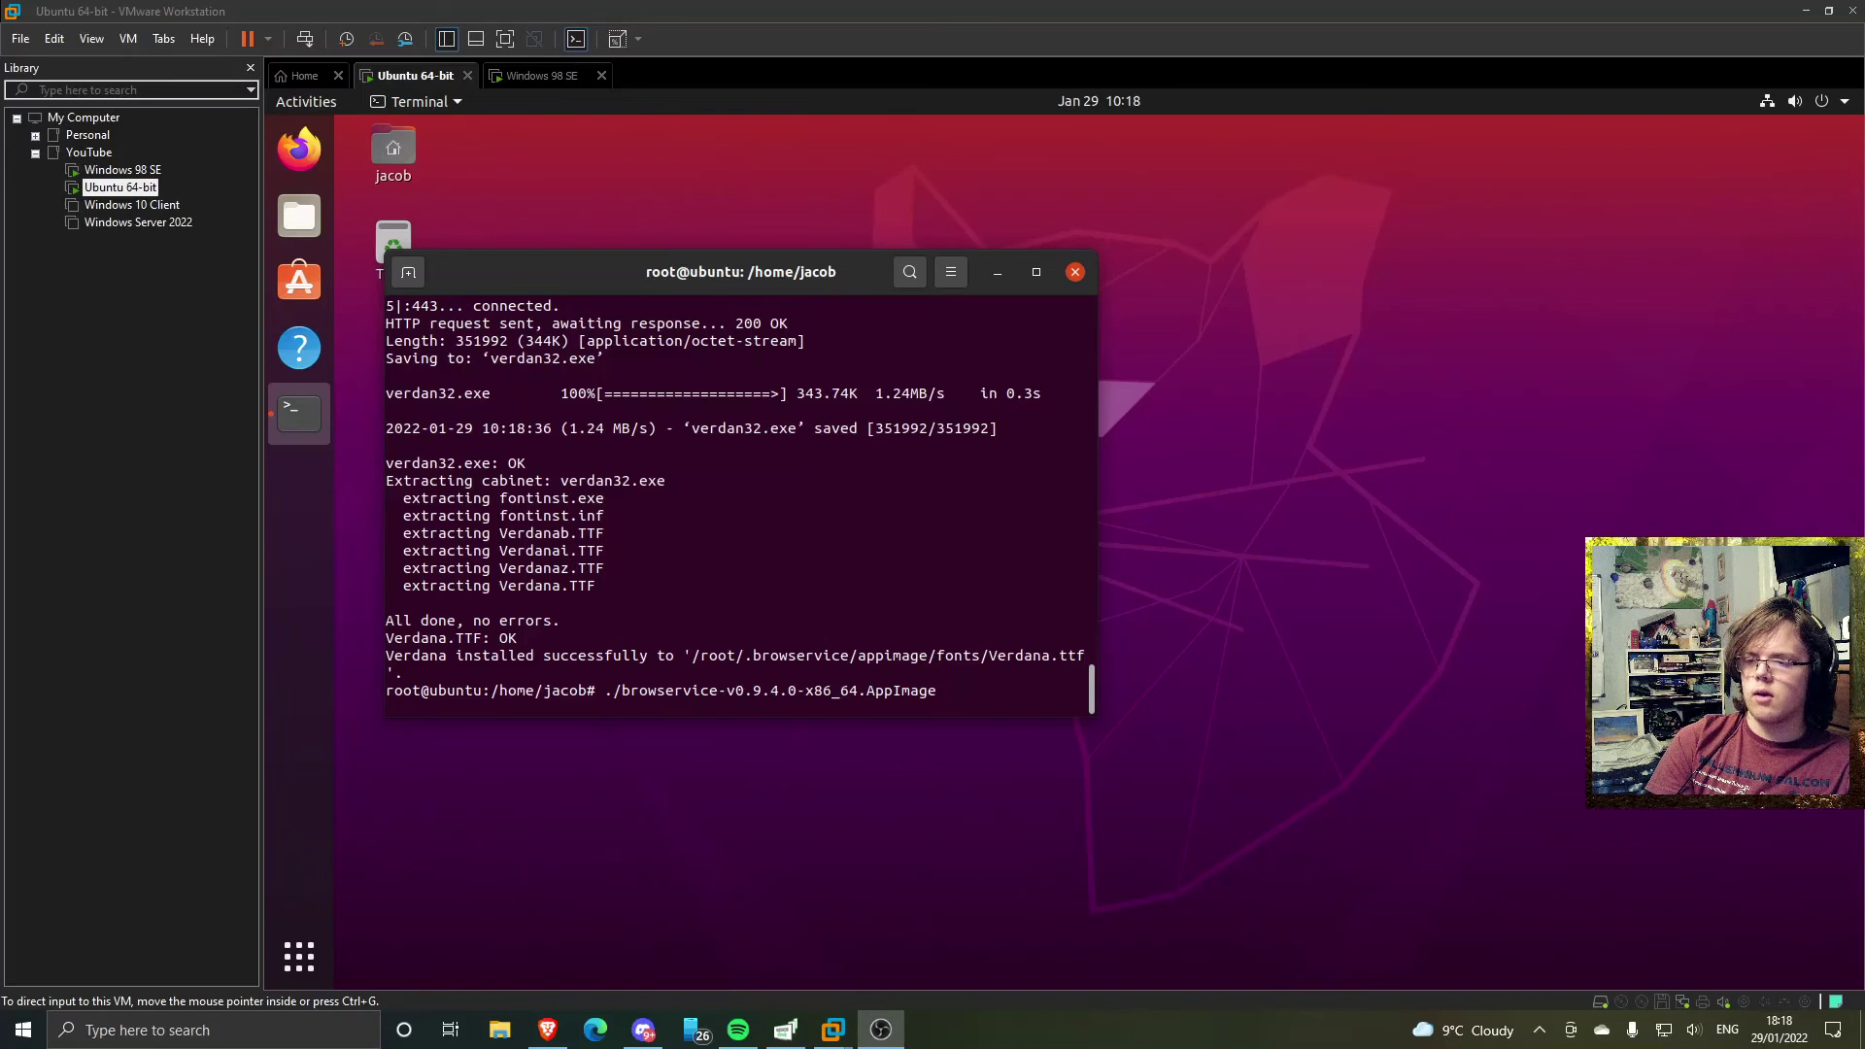
pyautogui.click(914, 555)
pyautogui.press('Return')
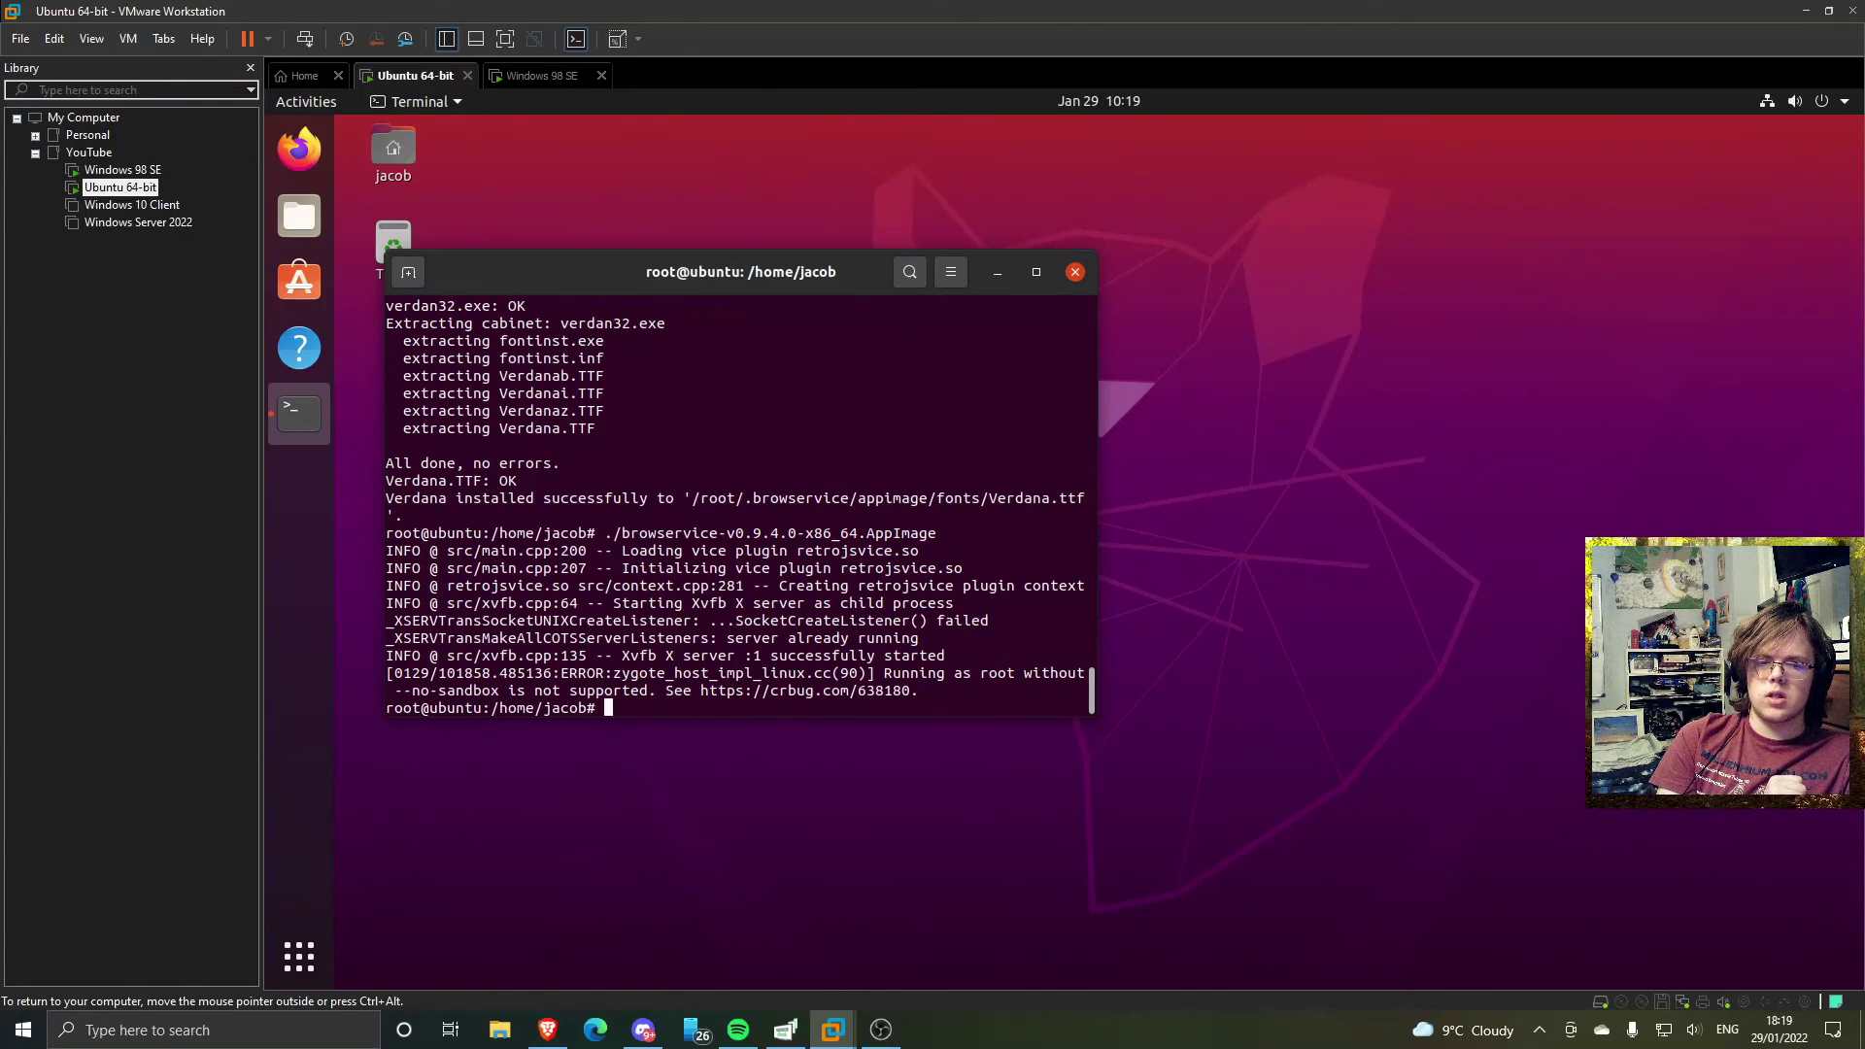
# - Try to run ./browservice-v0.9.4.0-x86_64.AppImage as root with the --no-sandbox option
pyautogui.press('Up')
pyautogui.write('--no-sandbox')
pyautogui.press('Return')
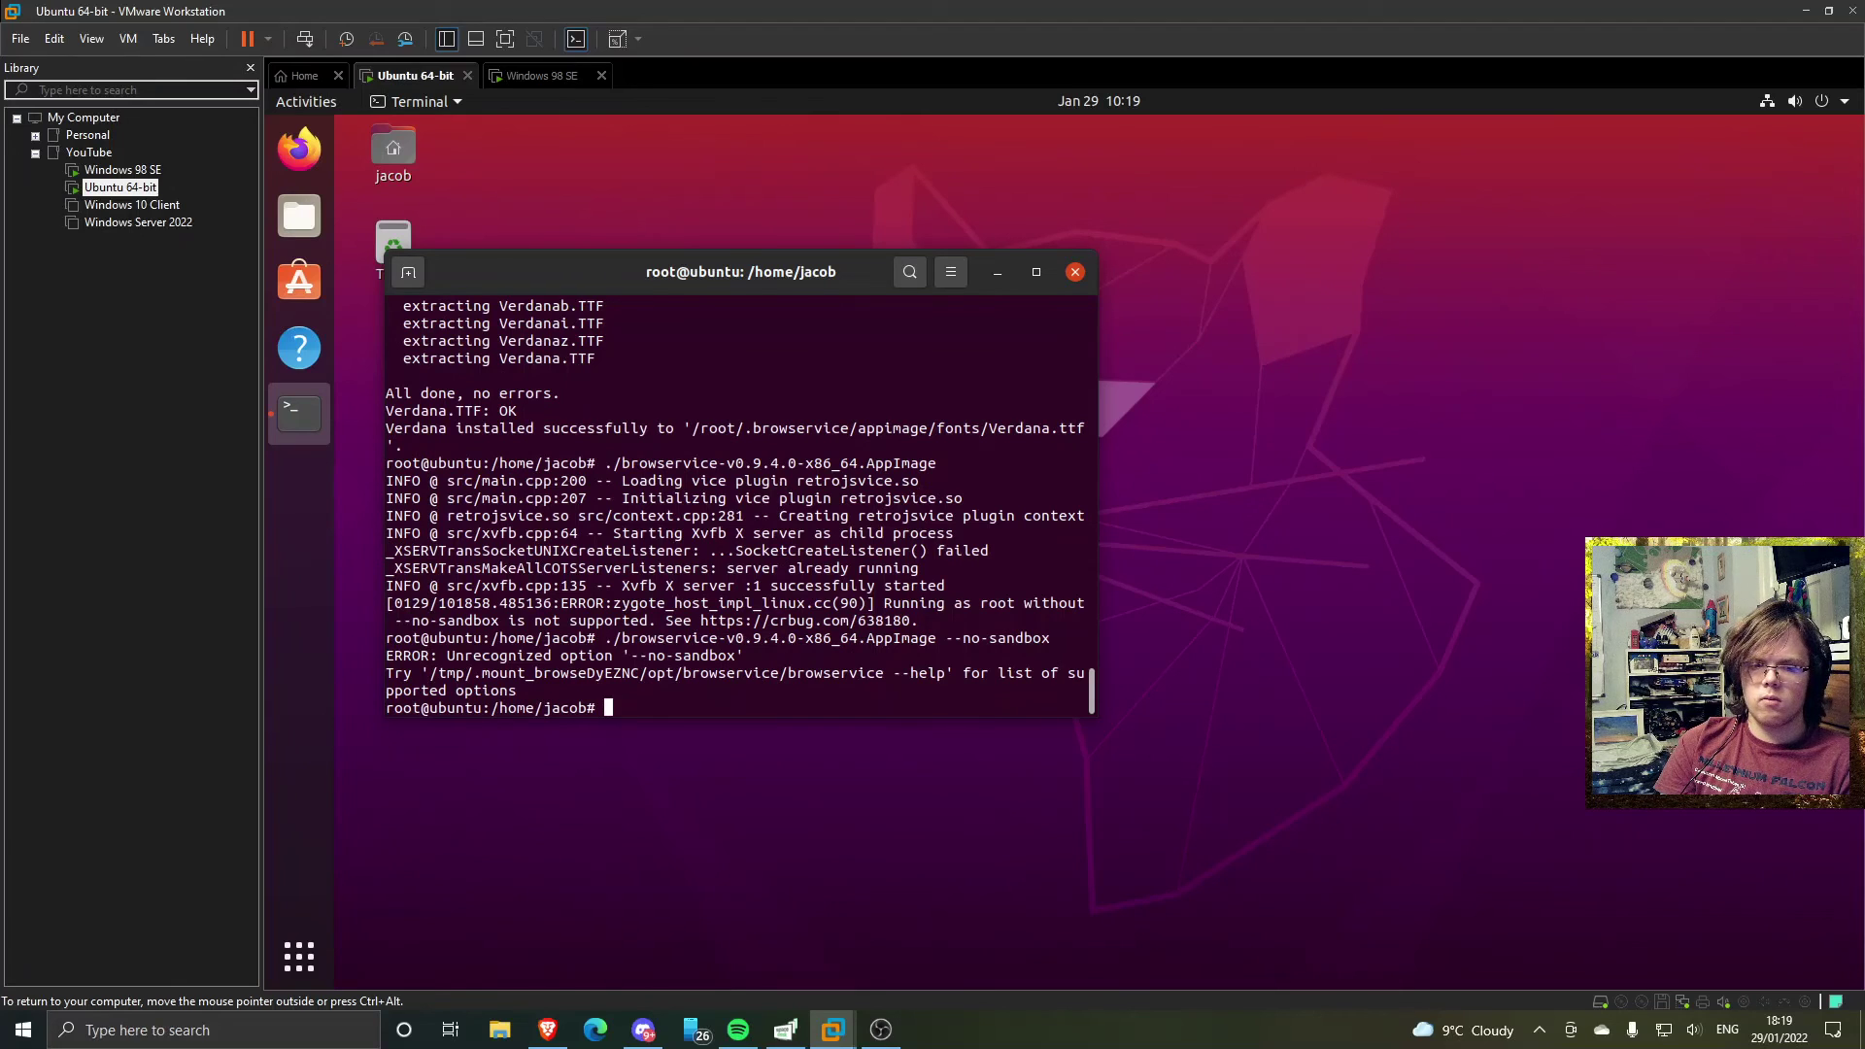
# - Leave the root shell with exit to return to the regular user account
pyautogui.write('exi')
pyautogui.press('Return')
pyautogui.write('e')
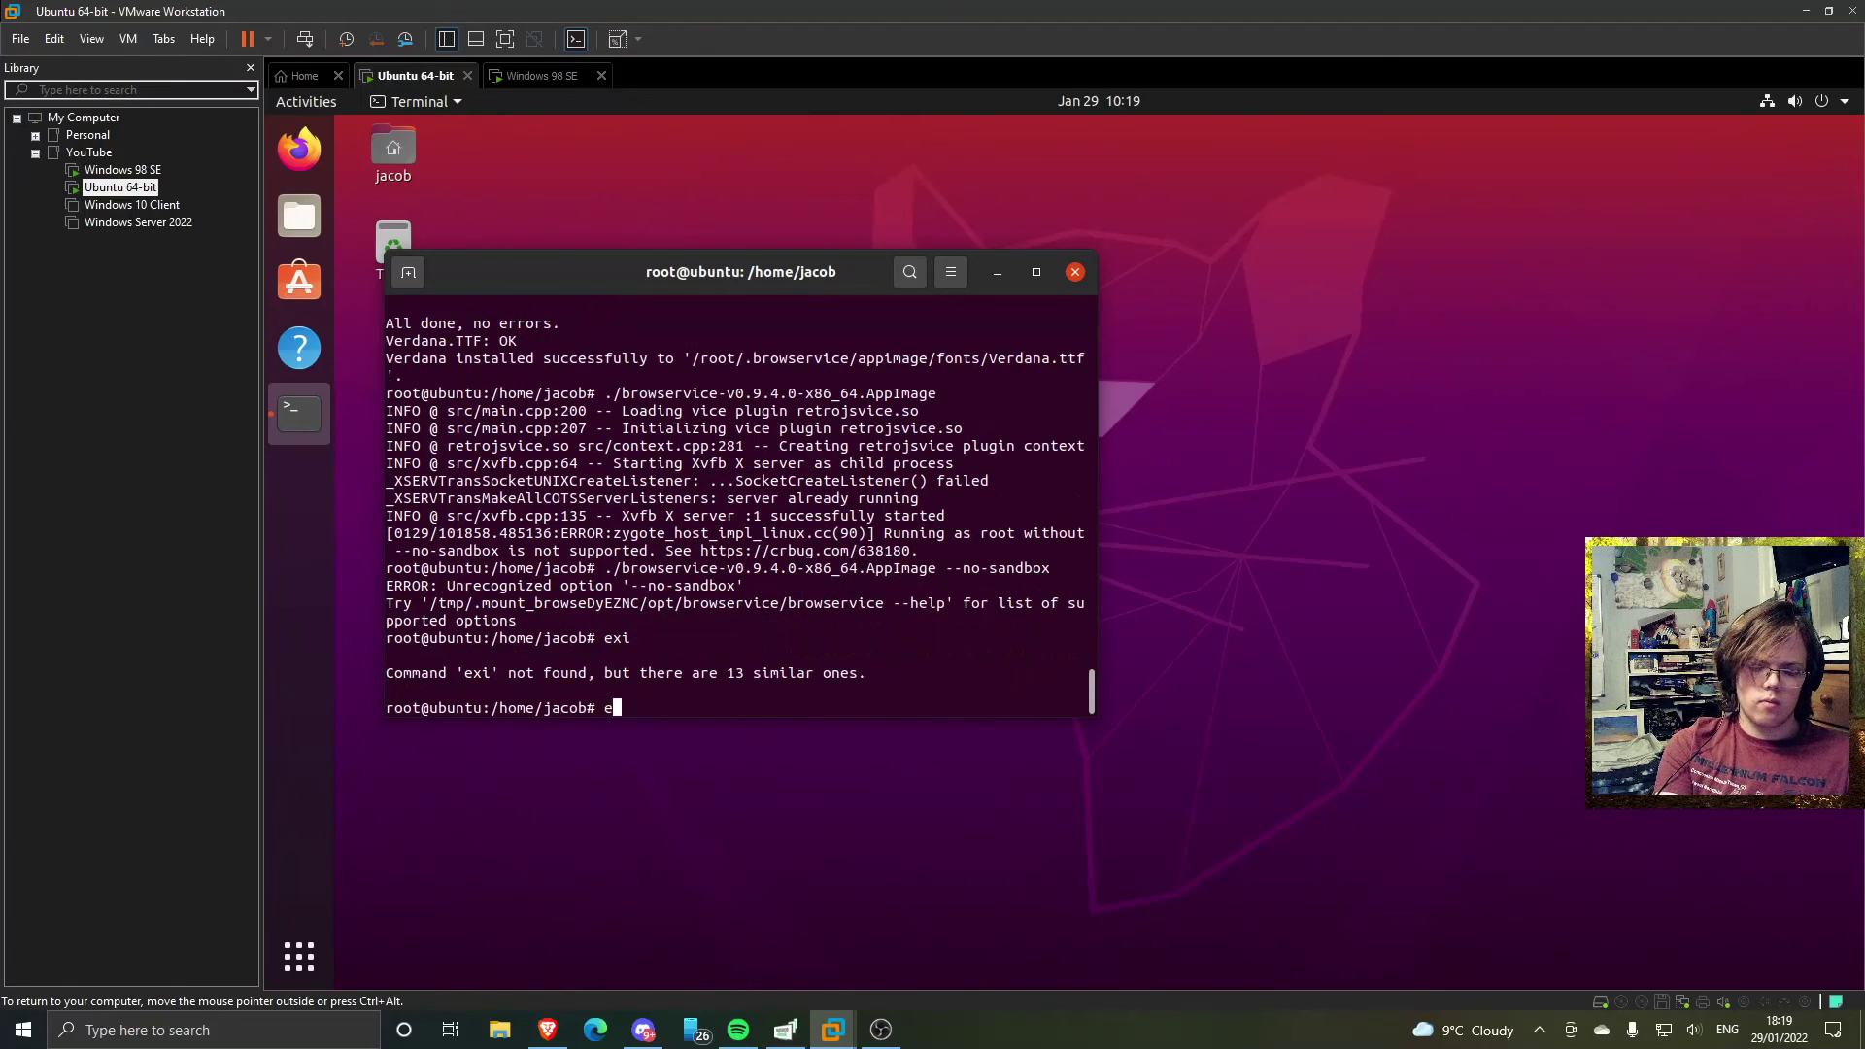
pyautogui.write('xi')
pyautogui.press('BackSpace')
pyautogui.press('BackSpace')
pyautogui.press('BackSpace')
pyautogui.write('exit')
pyautogui.press('Return')
# - Try to make browservice-v0.9.4.0-x86_64.AppImage executable with chmod +x as the regular user
pyautogui.write('ch')
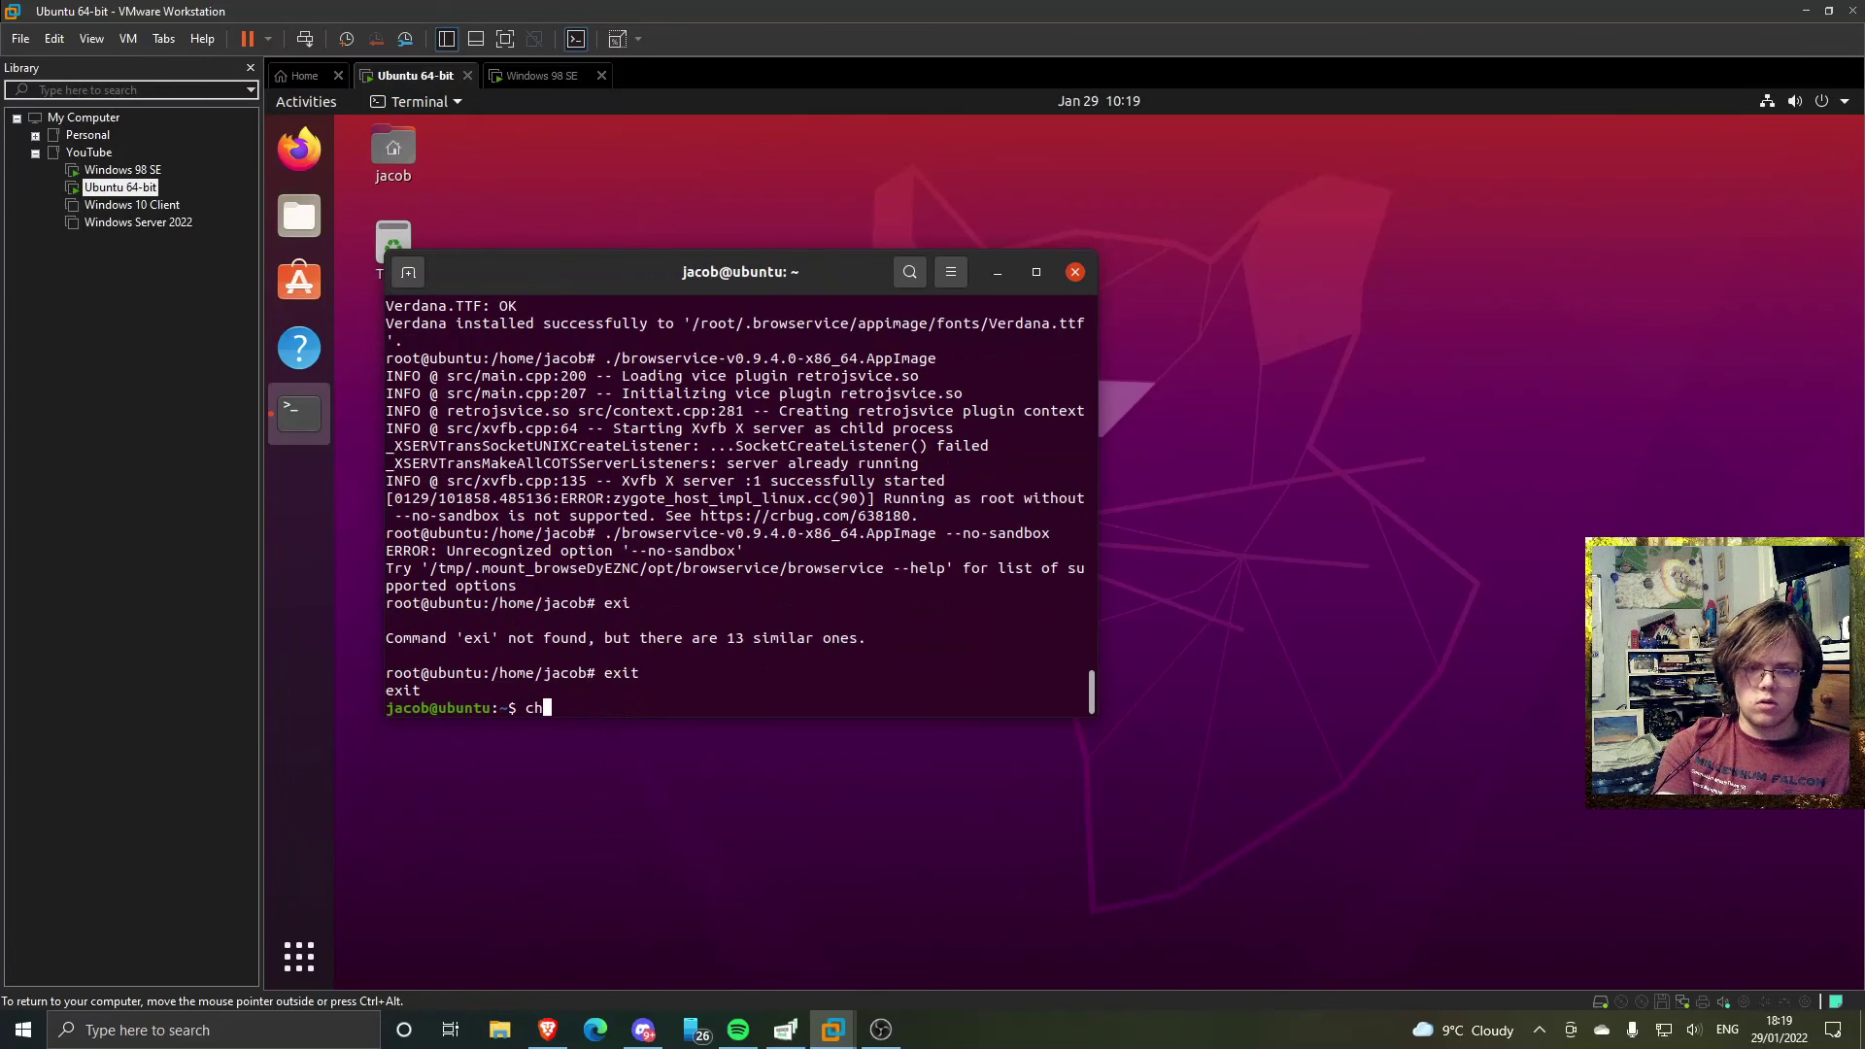
pyautogui.write('mod +x browservice-v0.9.4.0-x86_64.AppImage')
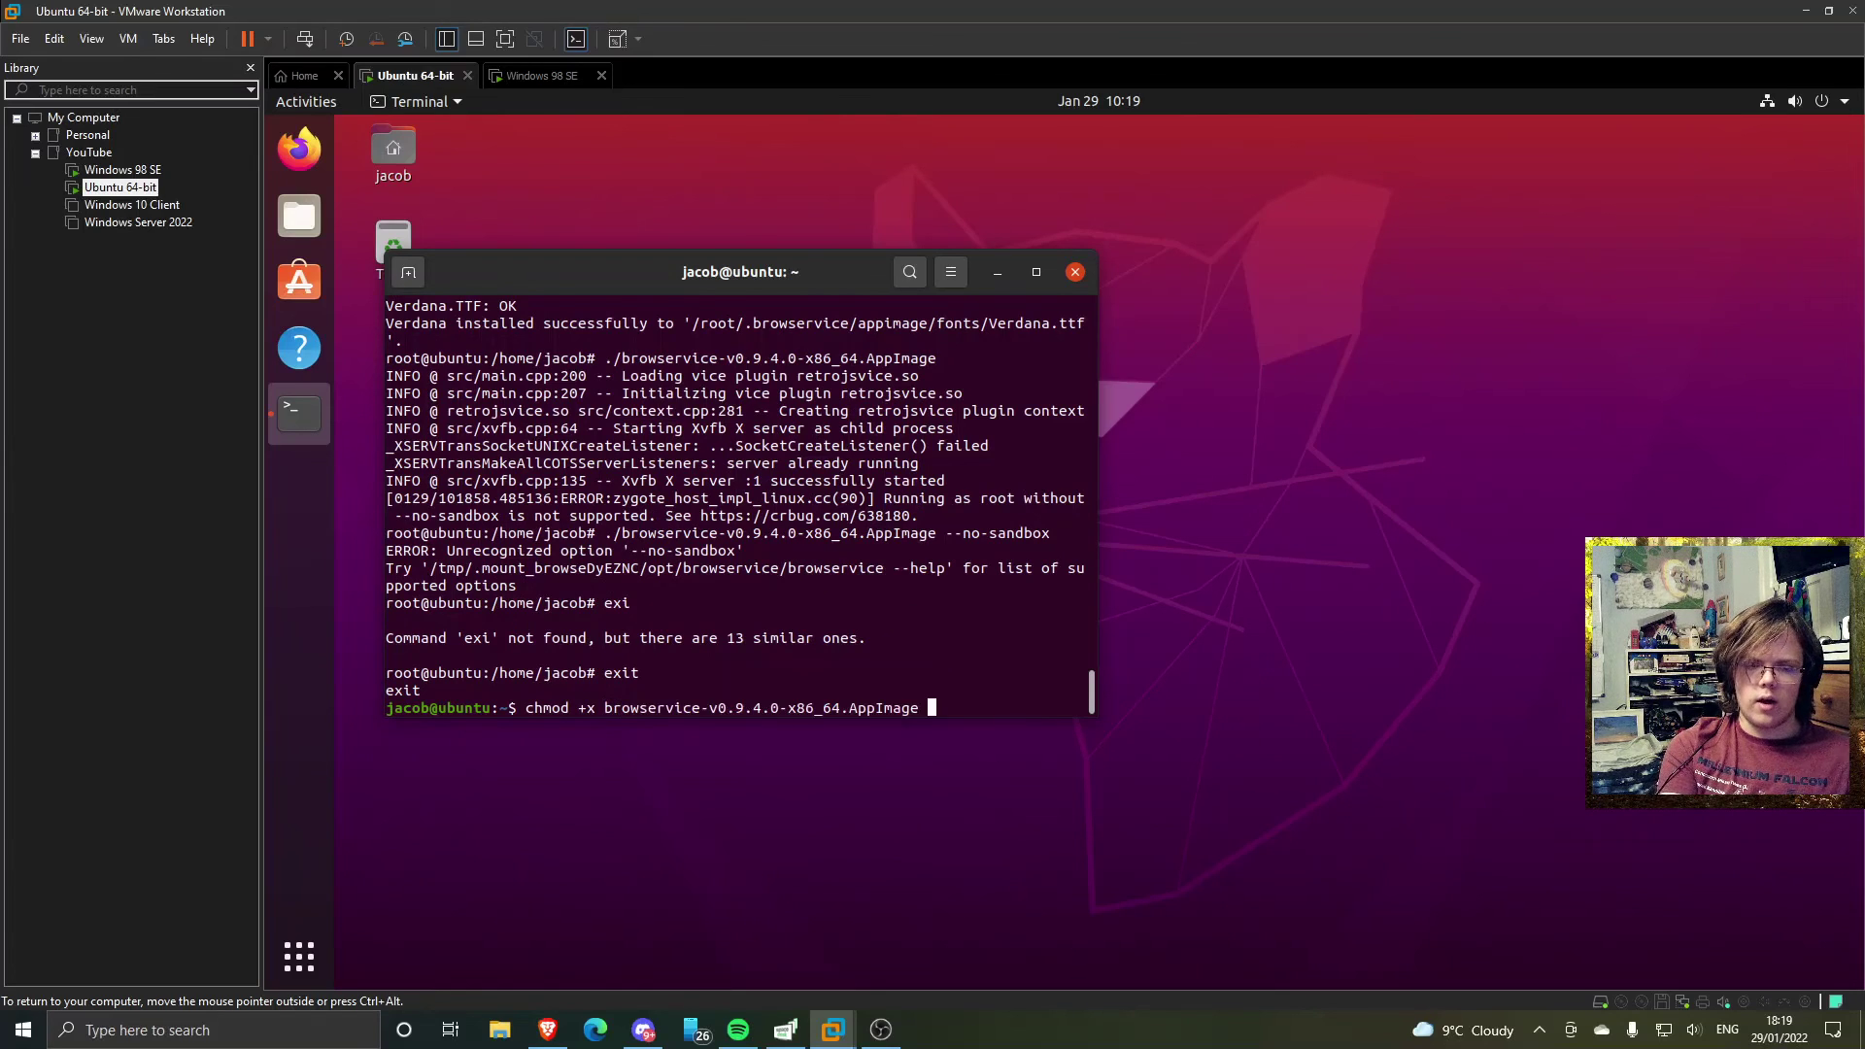
pyautogui.press('Return')
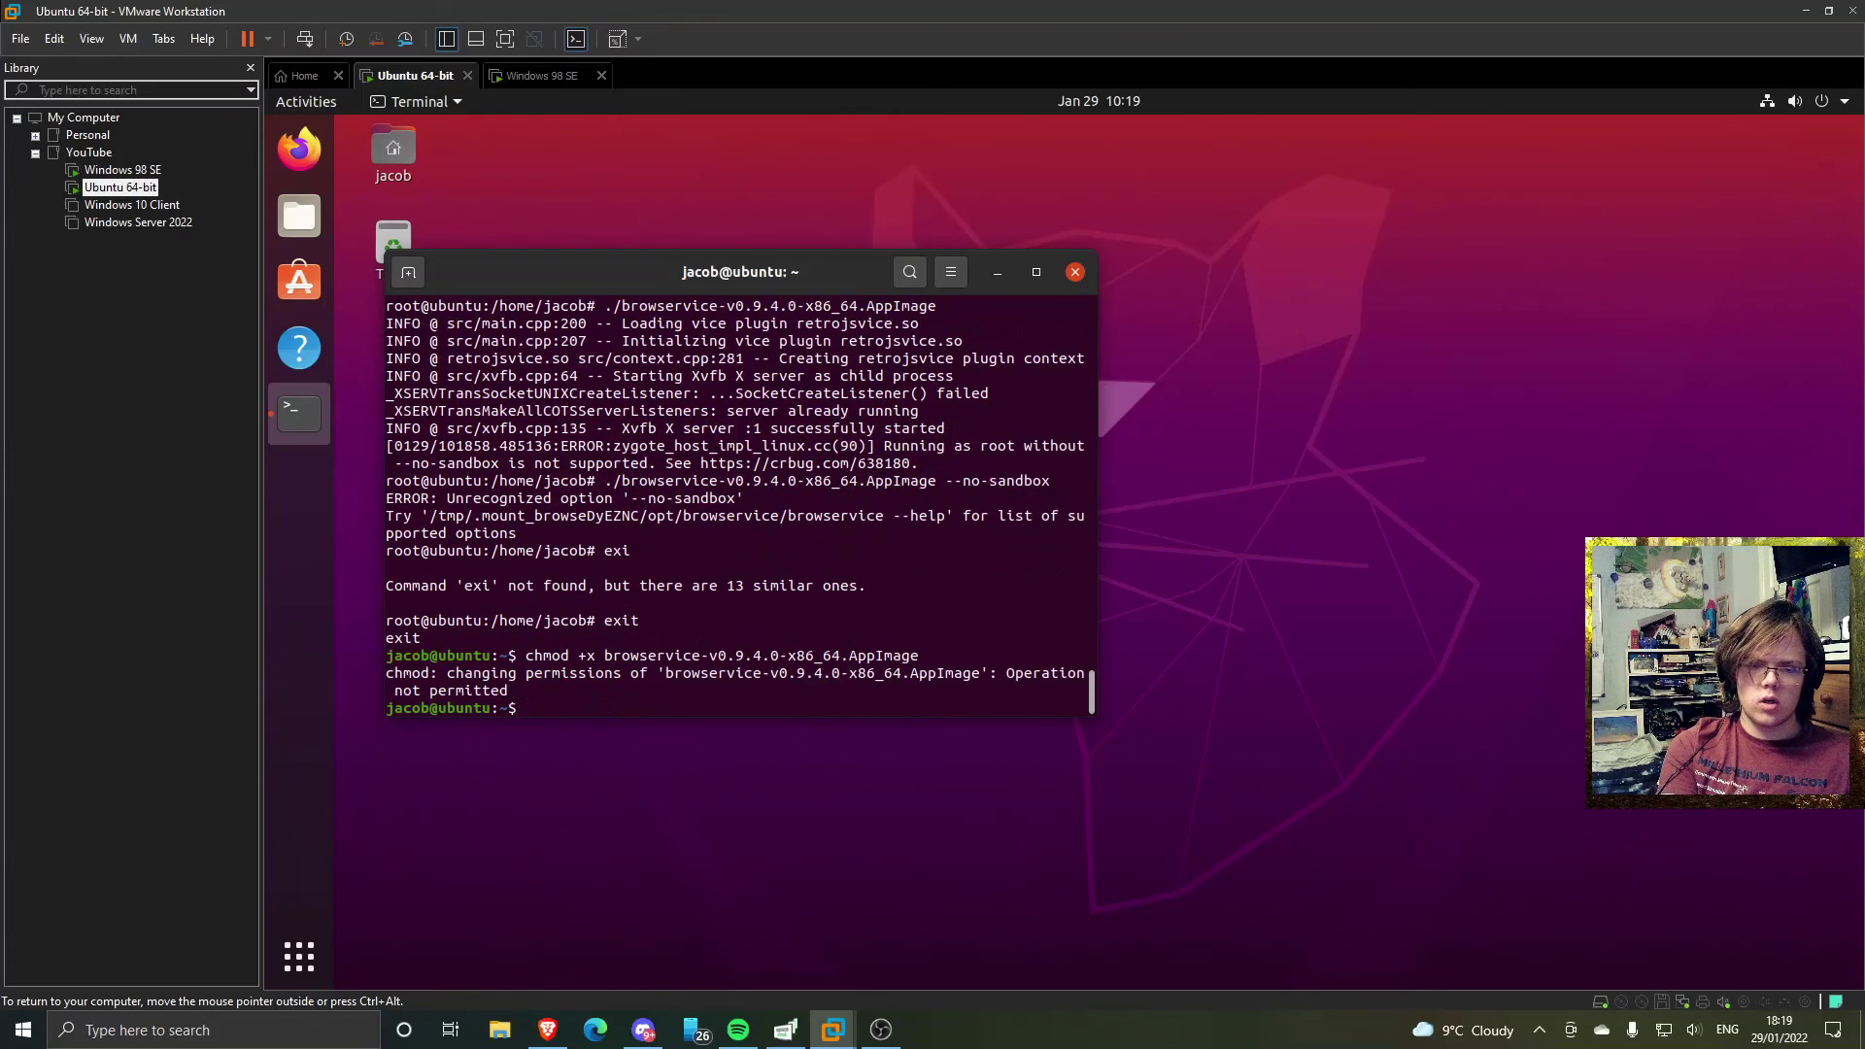
# - Make browservice-v0.9.4.0-x86_64.AppImage executable with sudo chmod +x
pyautogui.write('sudo ')
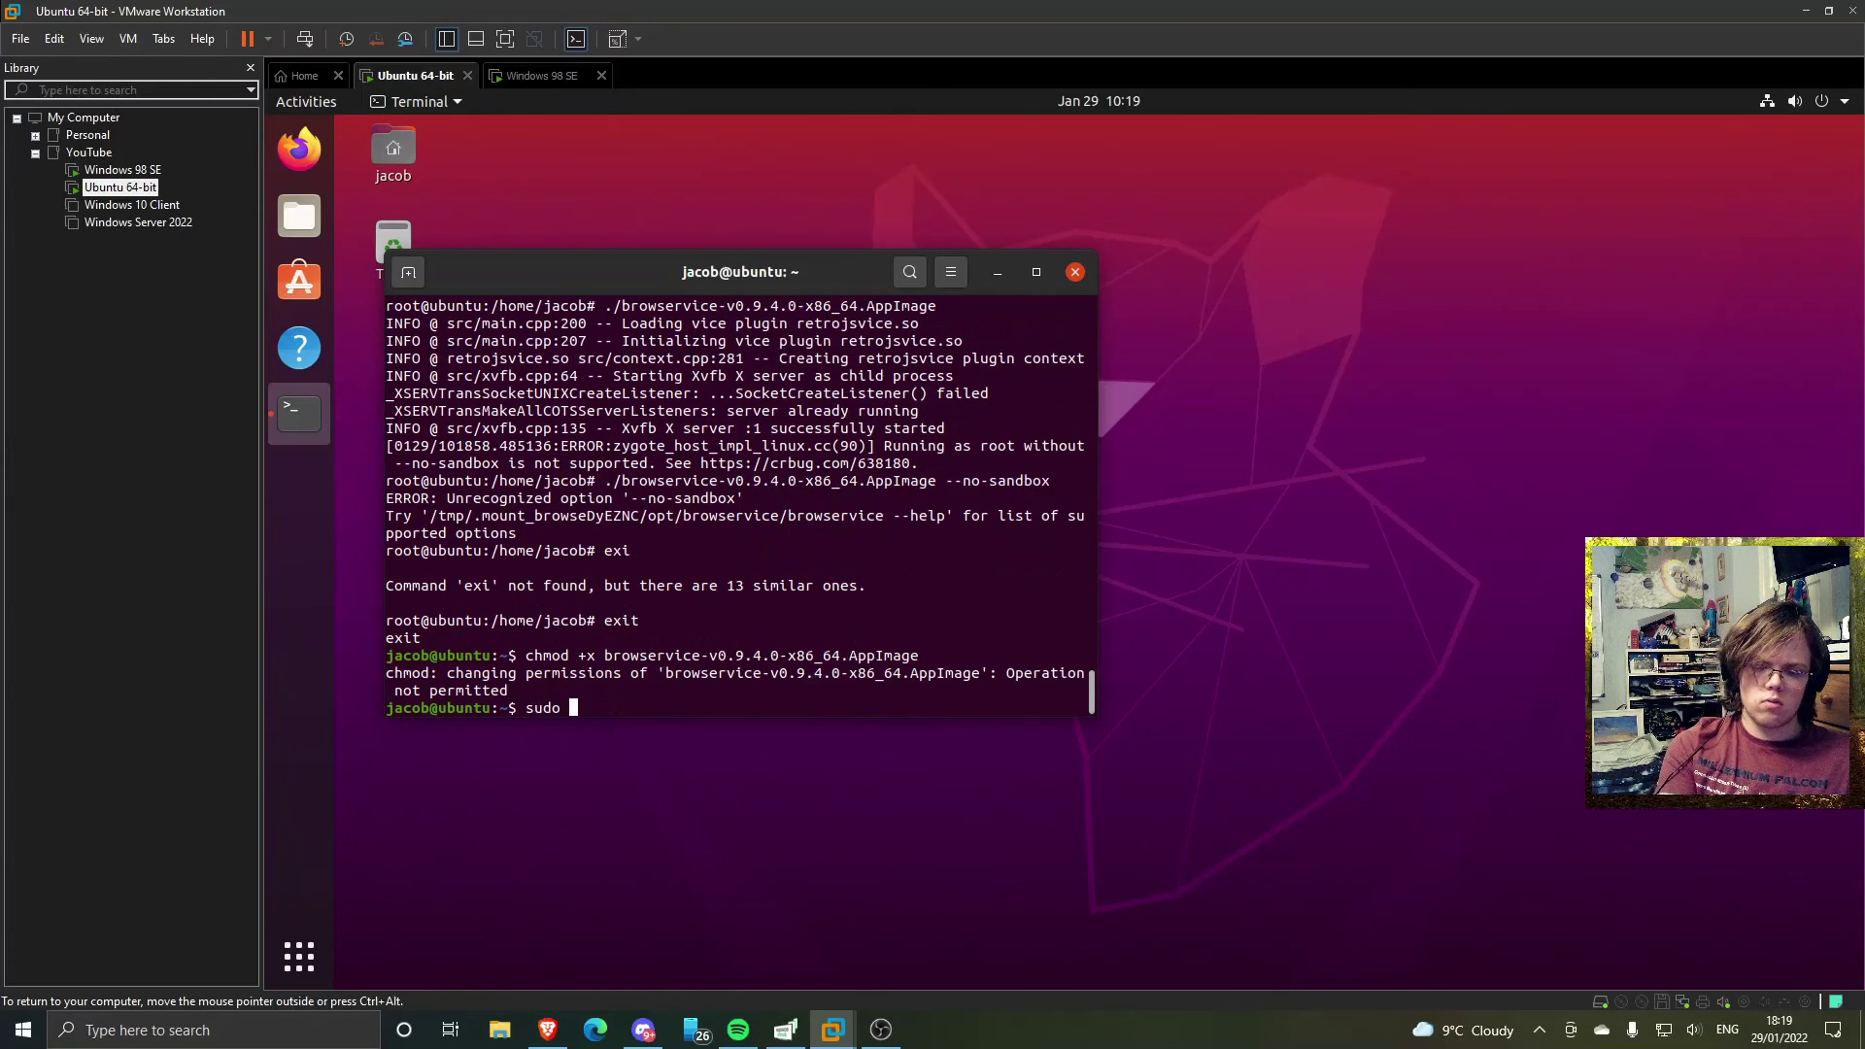
pyautogui.write('chmod +')
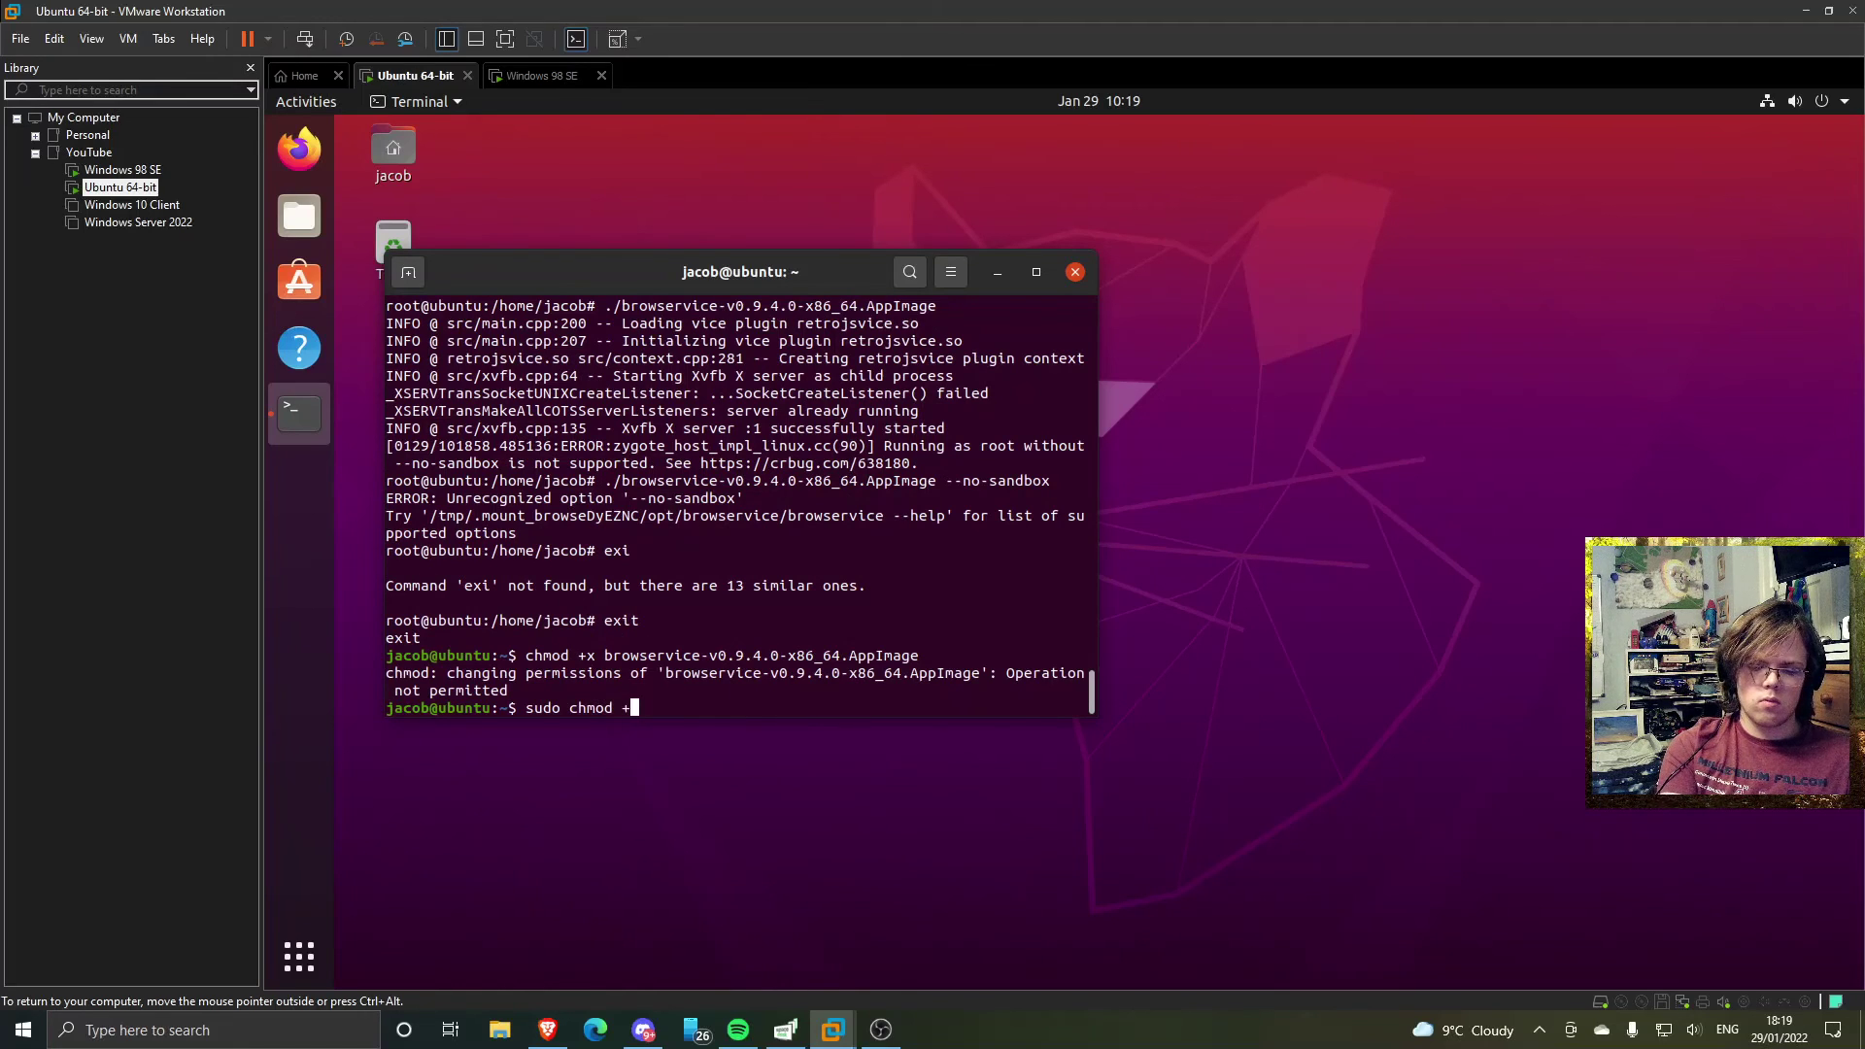
pyautogui.write('x br')
pyautogui.press('Tab')
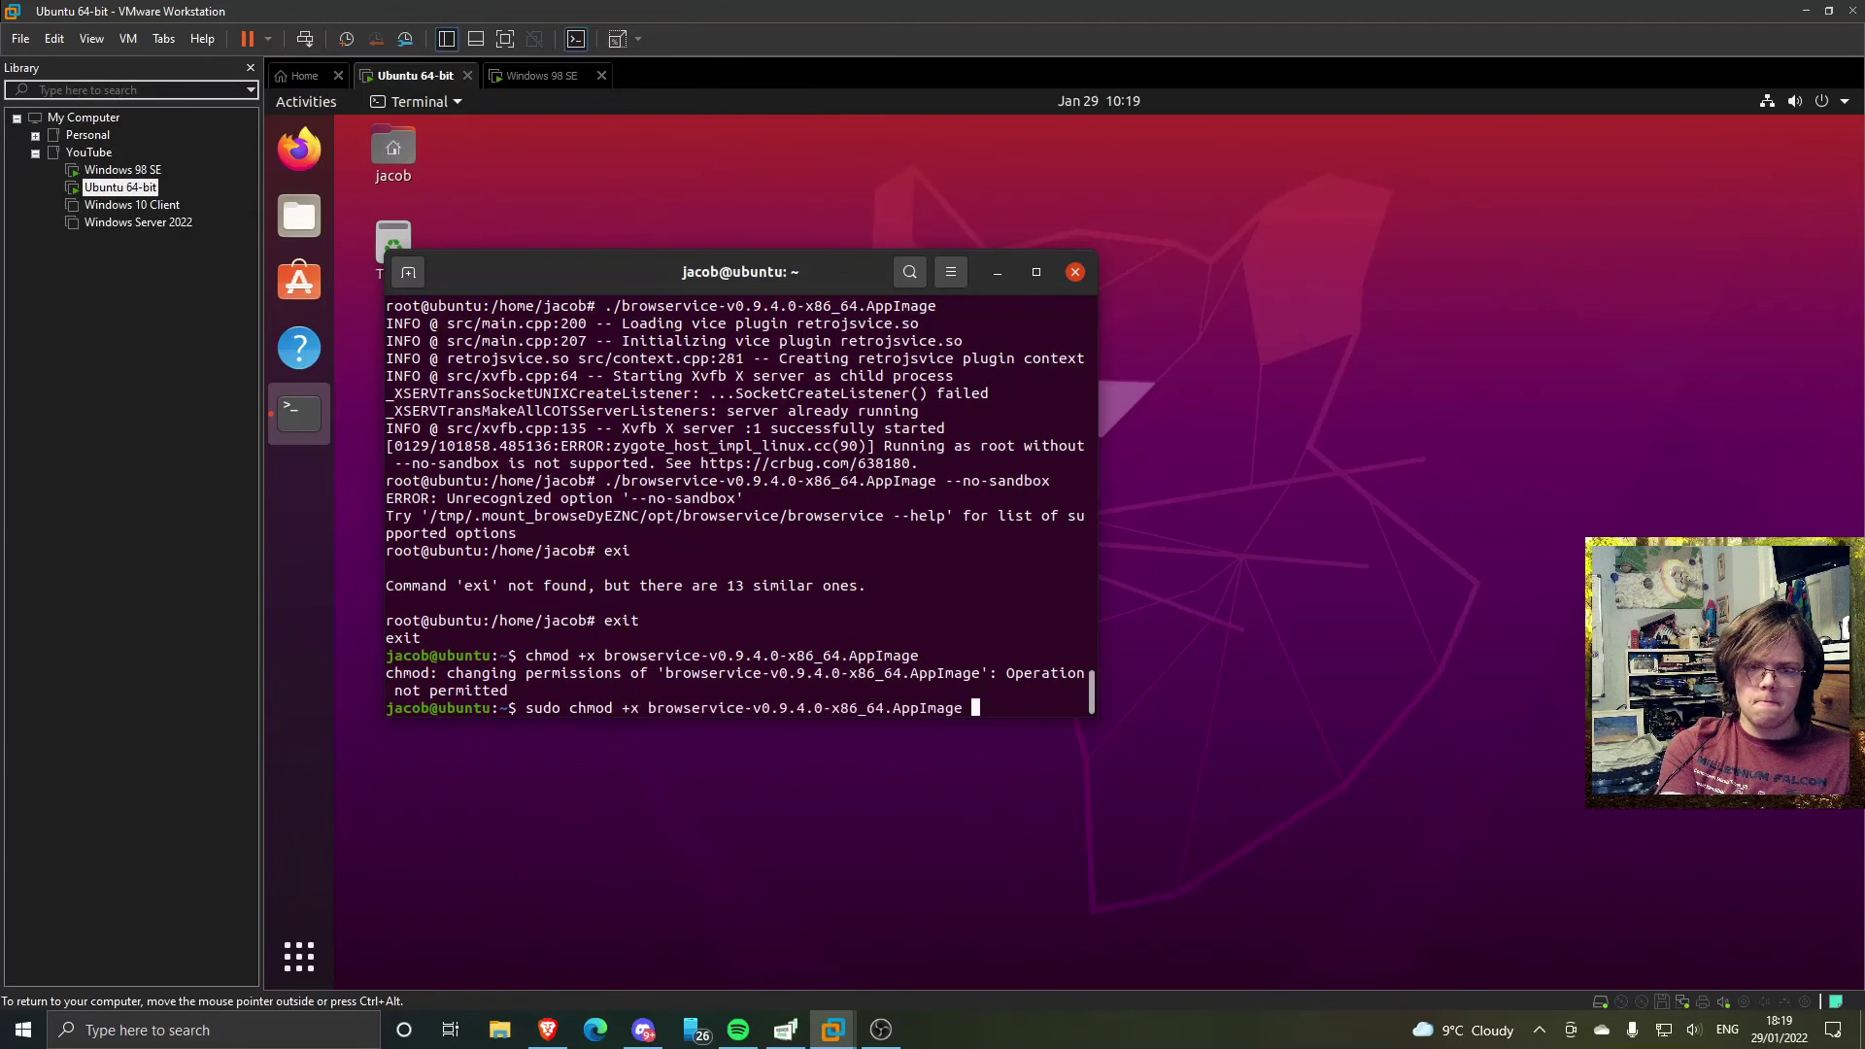
pyautogui.press('Return')
# - Run ./browservice-v0.9.4.0-x86_64.AppImage as the regular user and examine the HTTP server's listen address in the output
pyautogui.write('./br')
pyautogui.press('Tab')
pyautogui.press('Return')
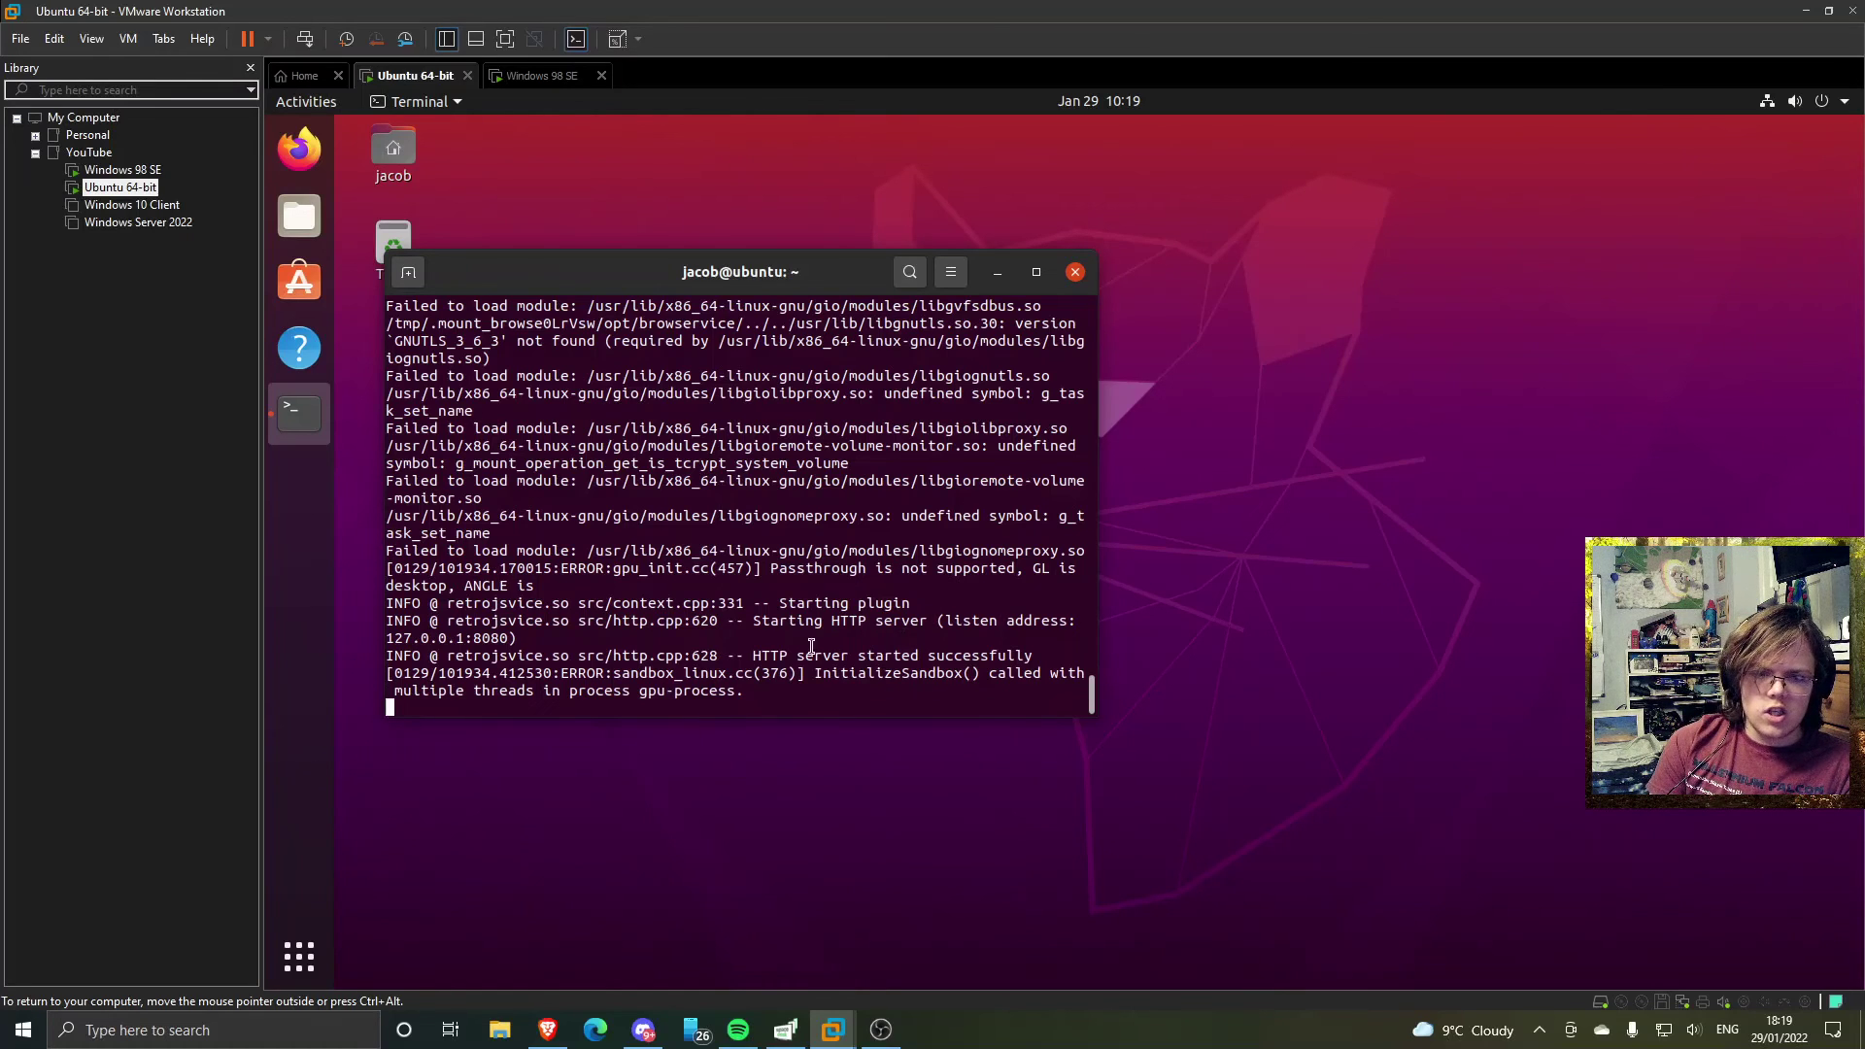
pyautogui.scroll(2, 781, 649)
pyautogui.scroll(-2, 792, 637)
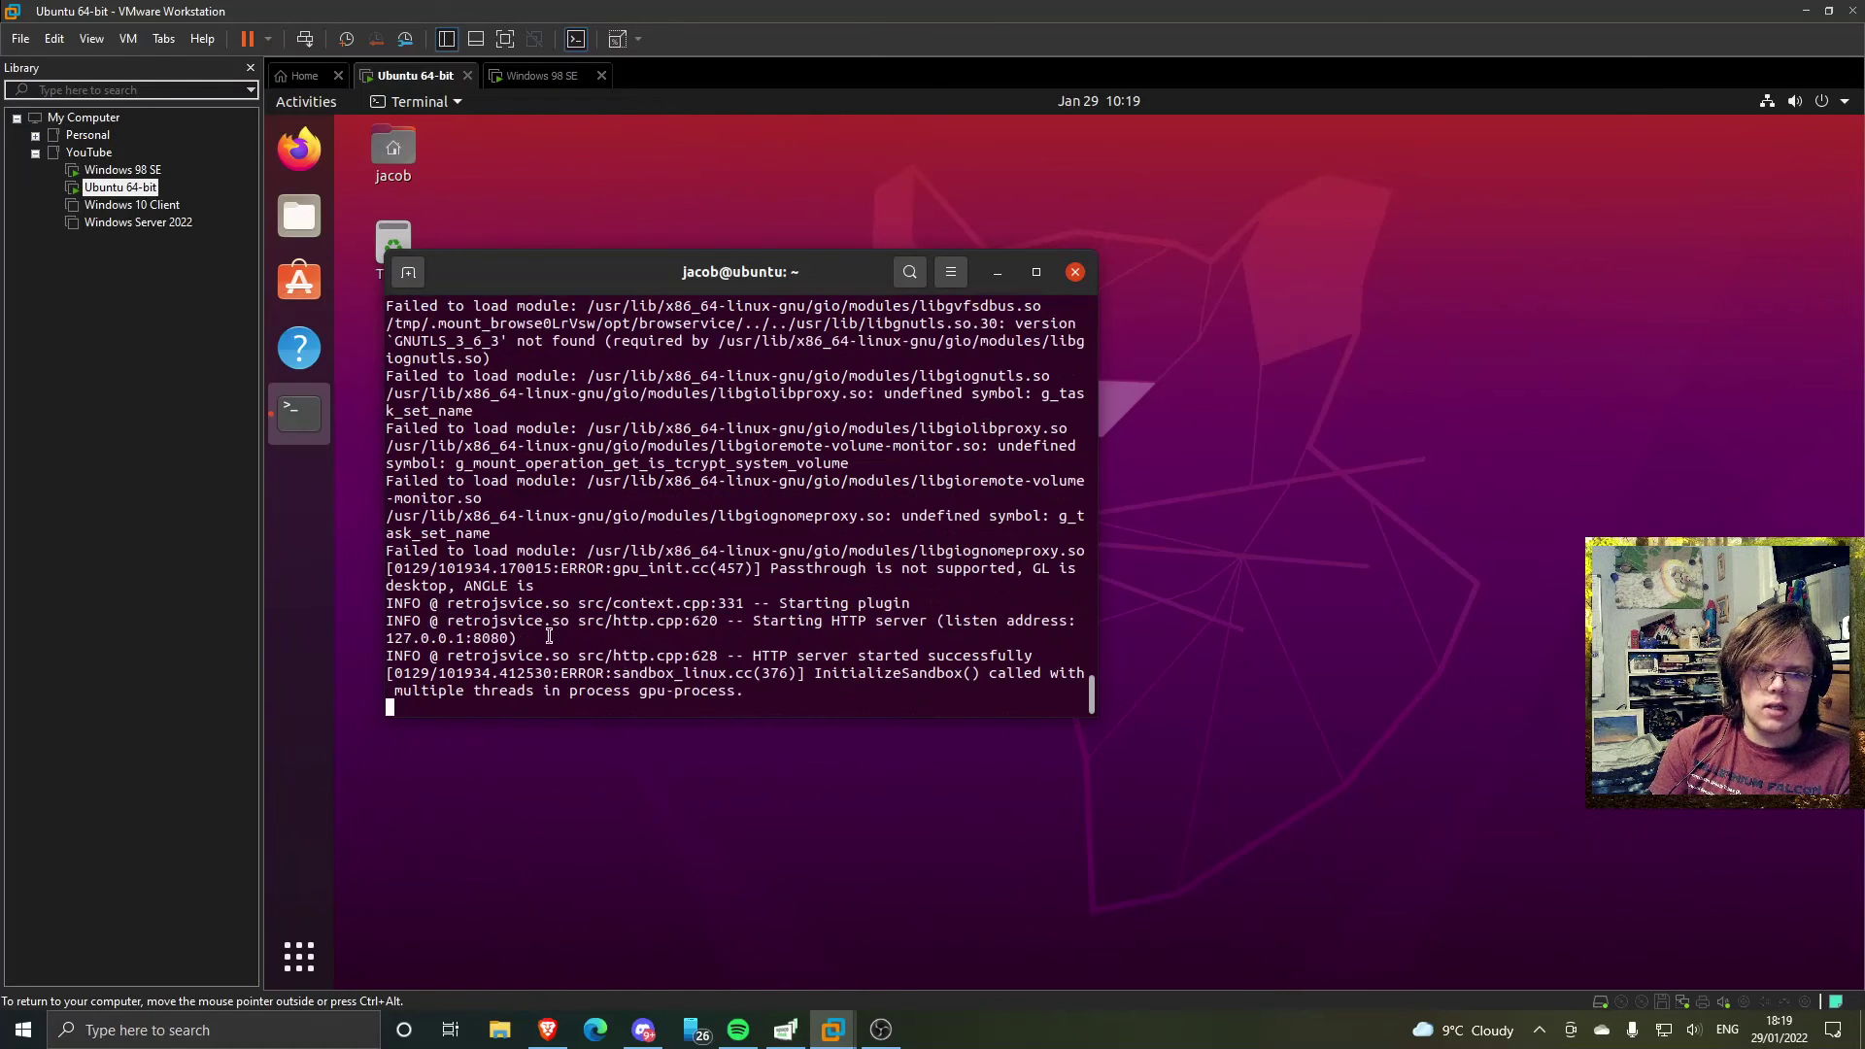
pyautogui.moveTo(942, 627); pyautogui.dragTo(511, 640)
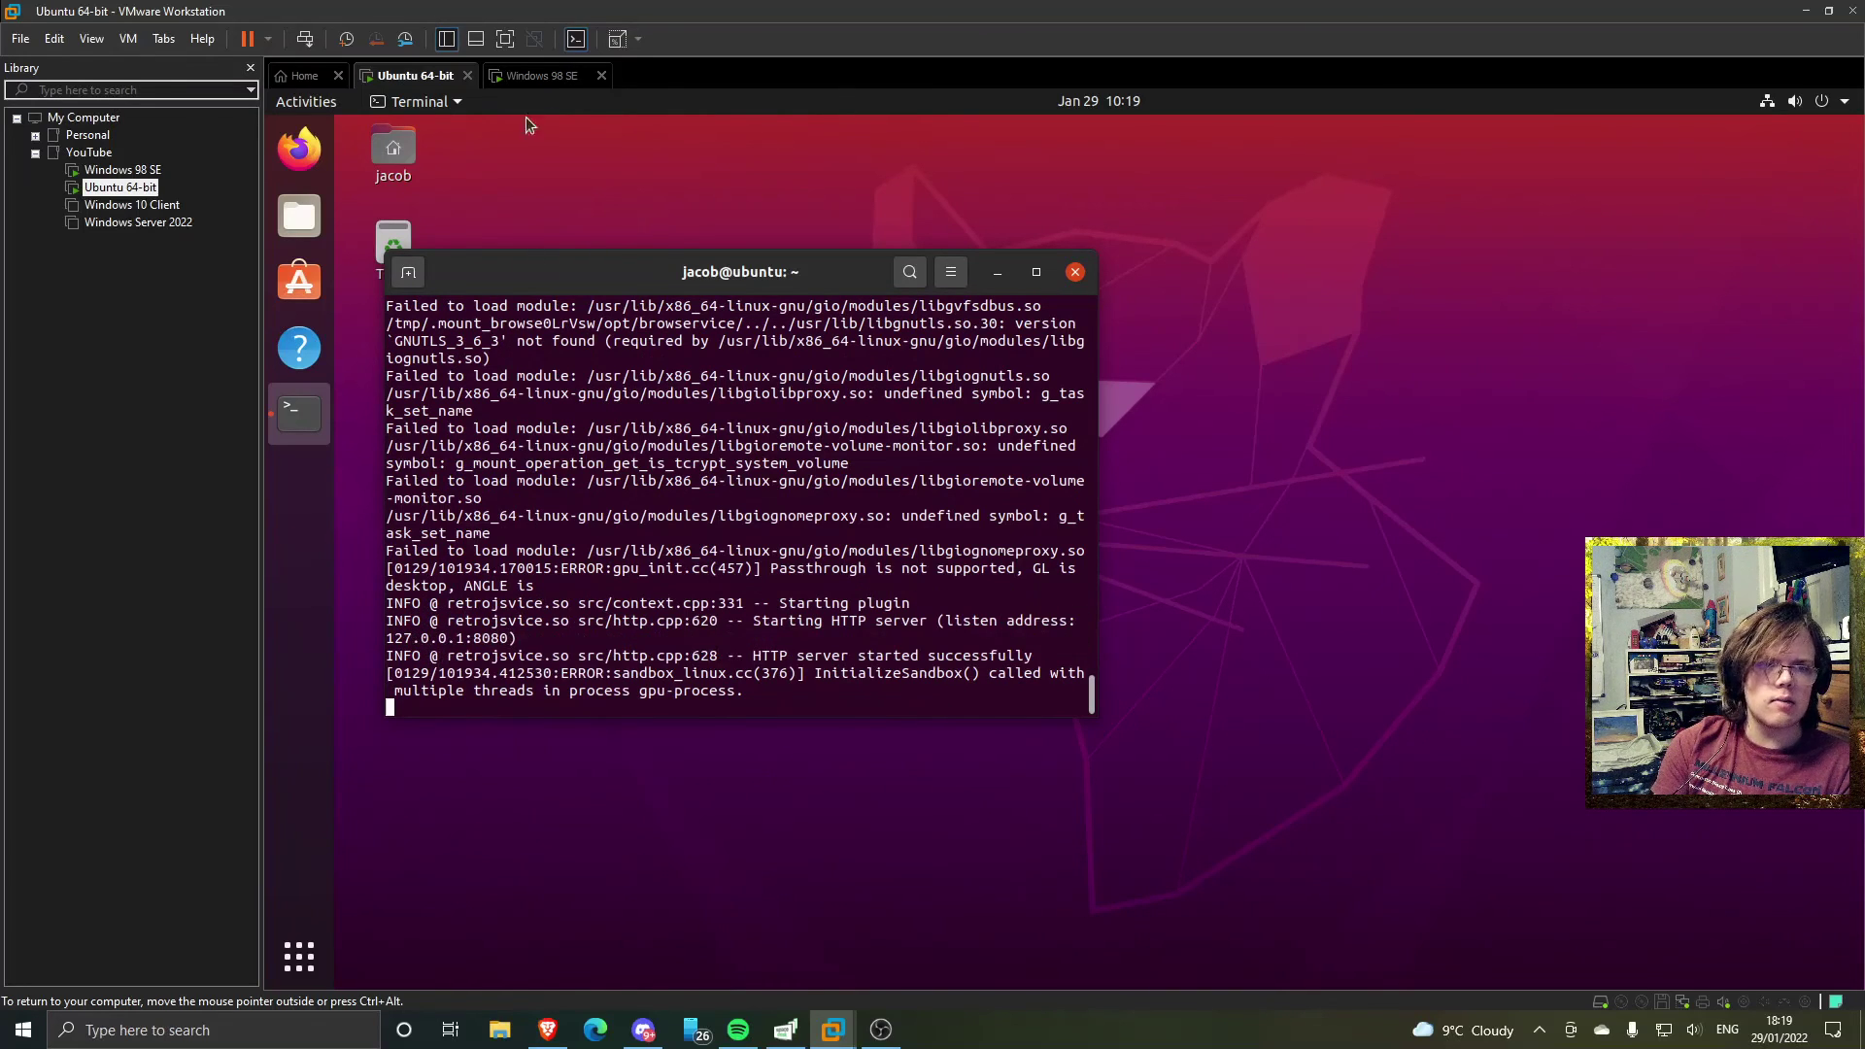
pyautogui.click(539, 76)
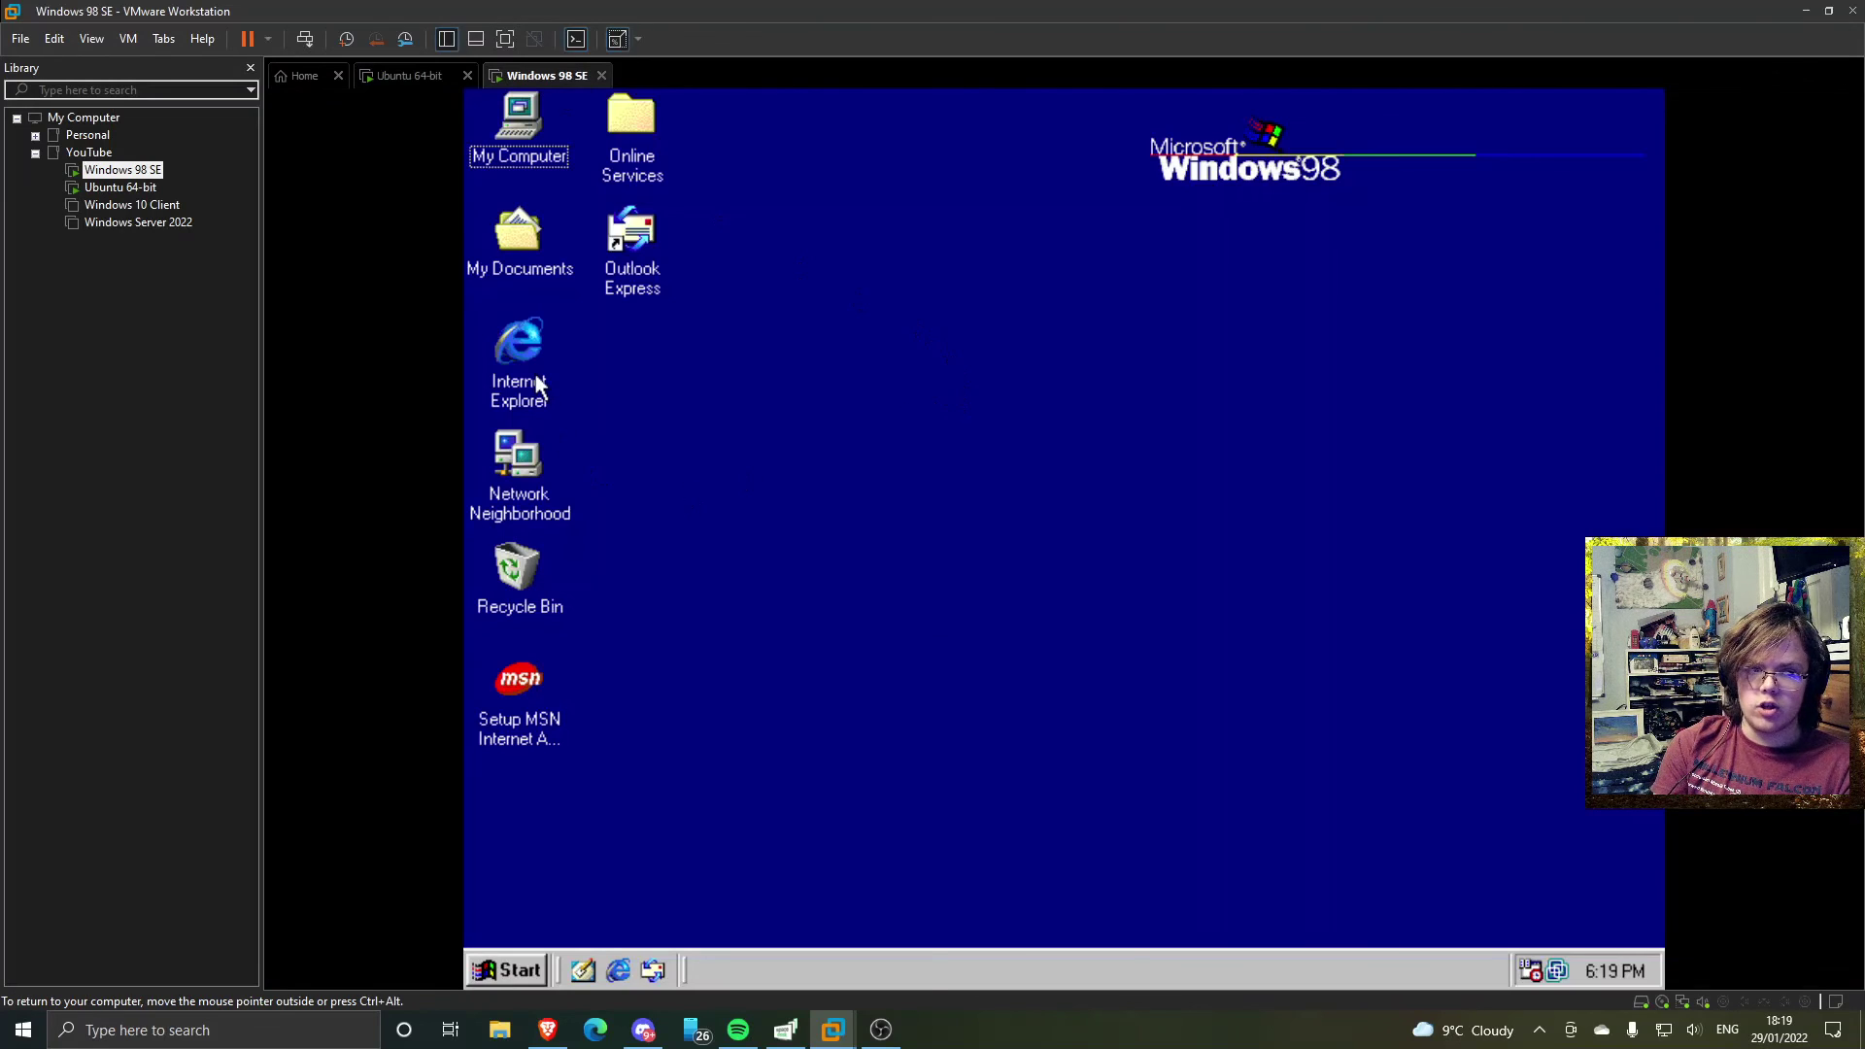
pyautogui.doubleClick(539, 386)
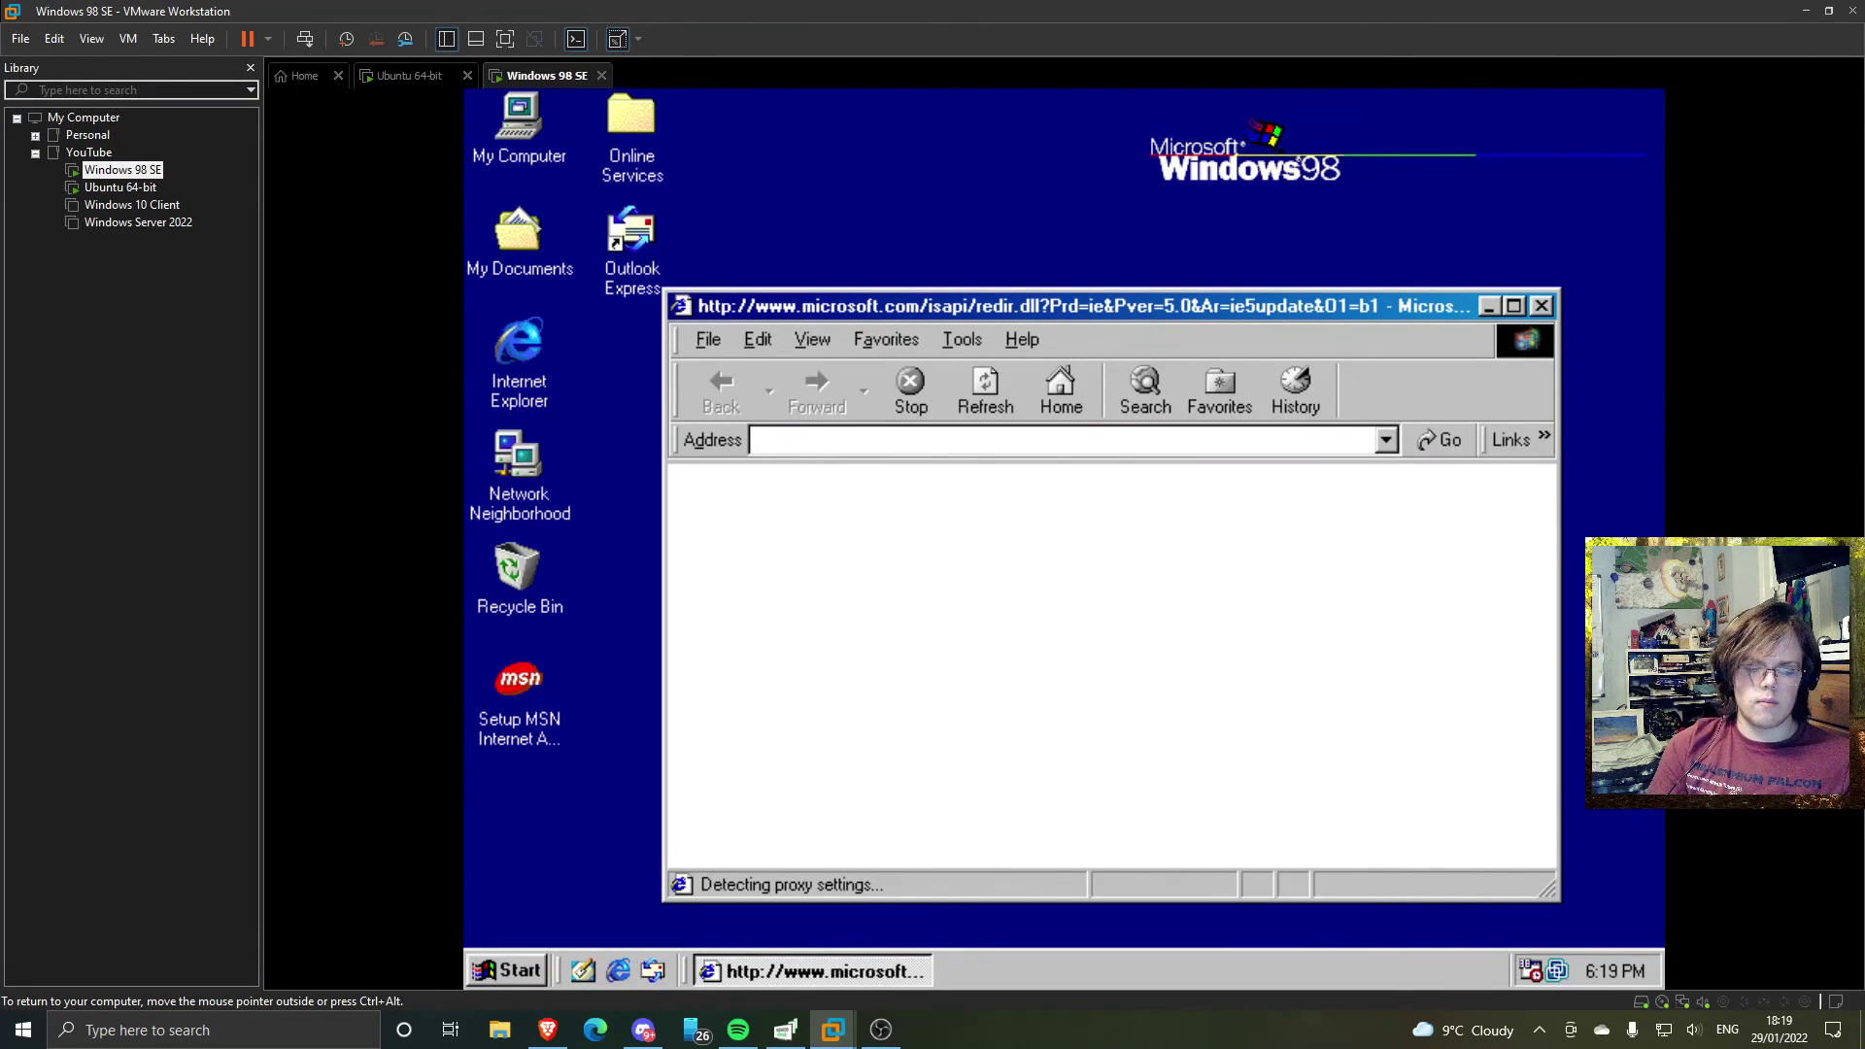
pyautogui.write('http:/')
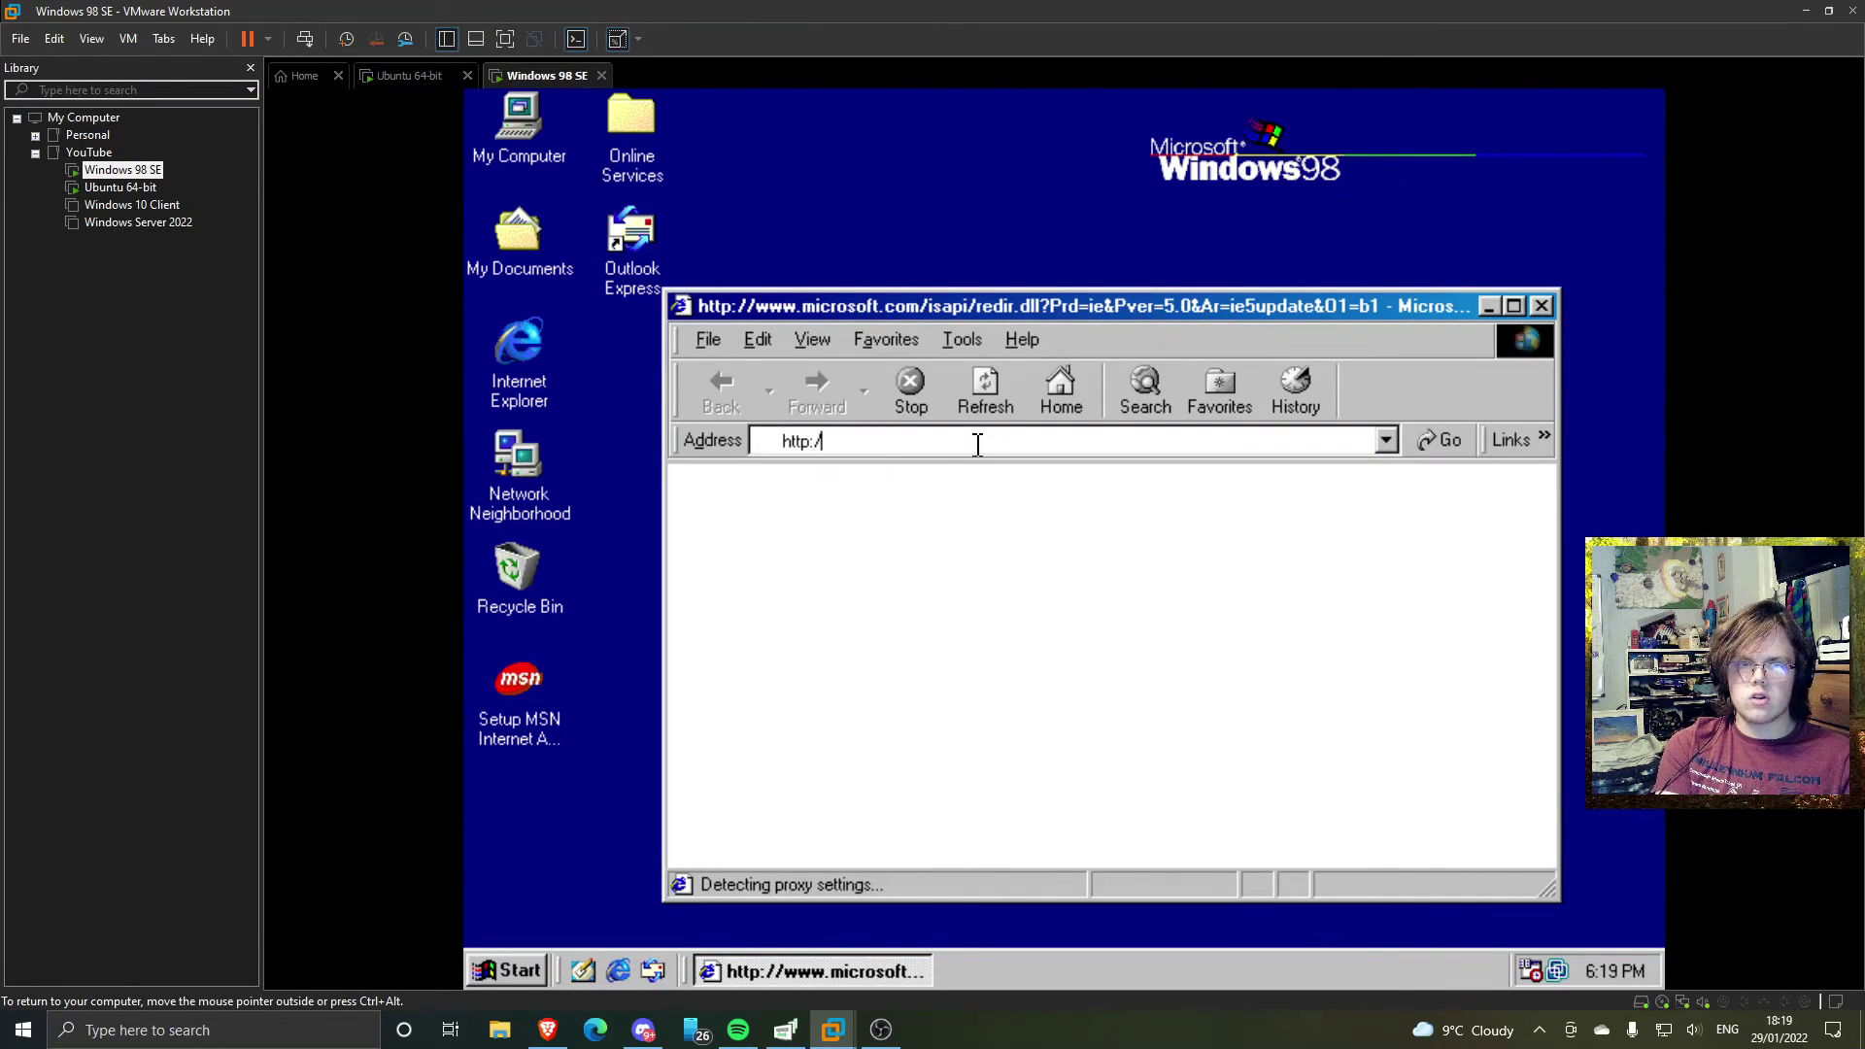
pyautogui.write('/192.168.42')
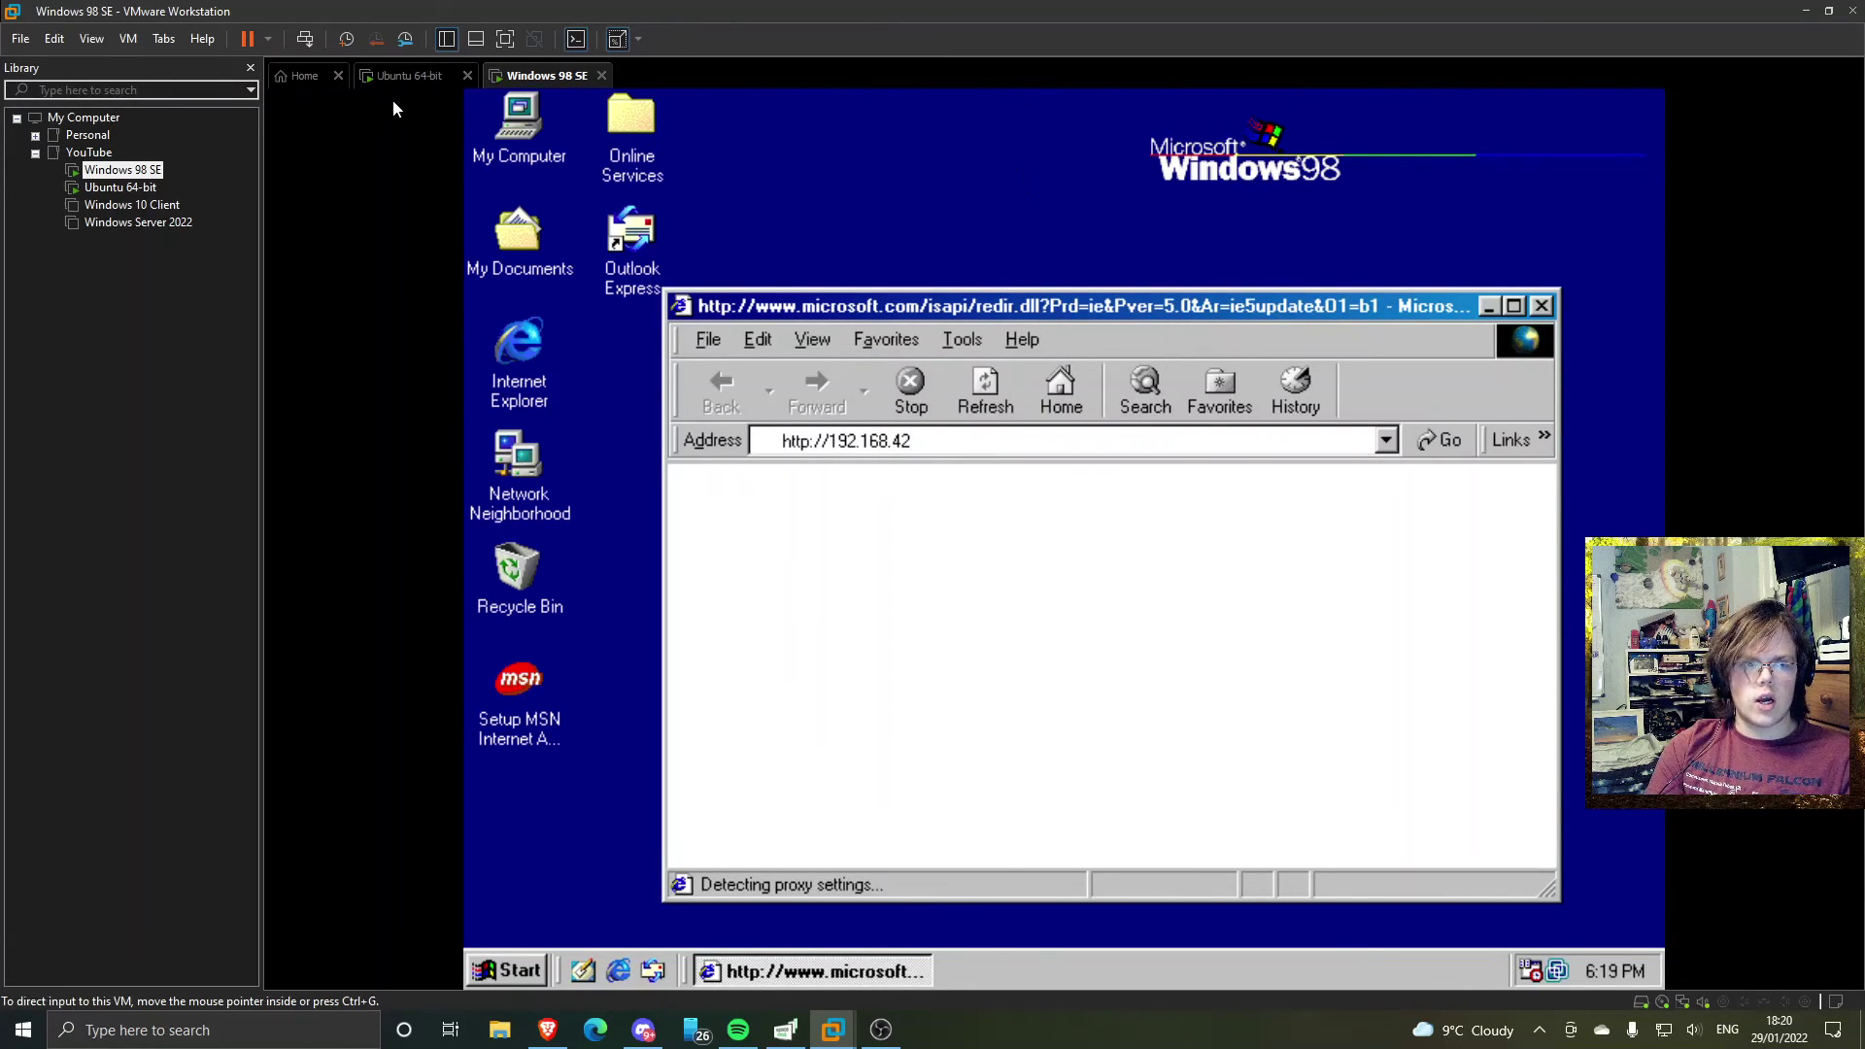
# - Run ifconfig in a new Terminal on the Ubuntu VM to look up the ens33 inet address
pyautogui.click(412, 76)
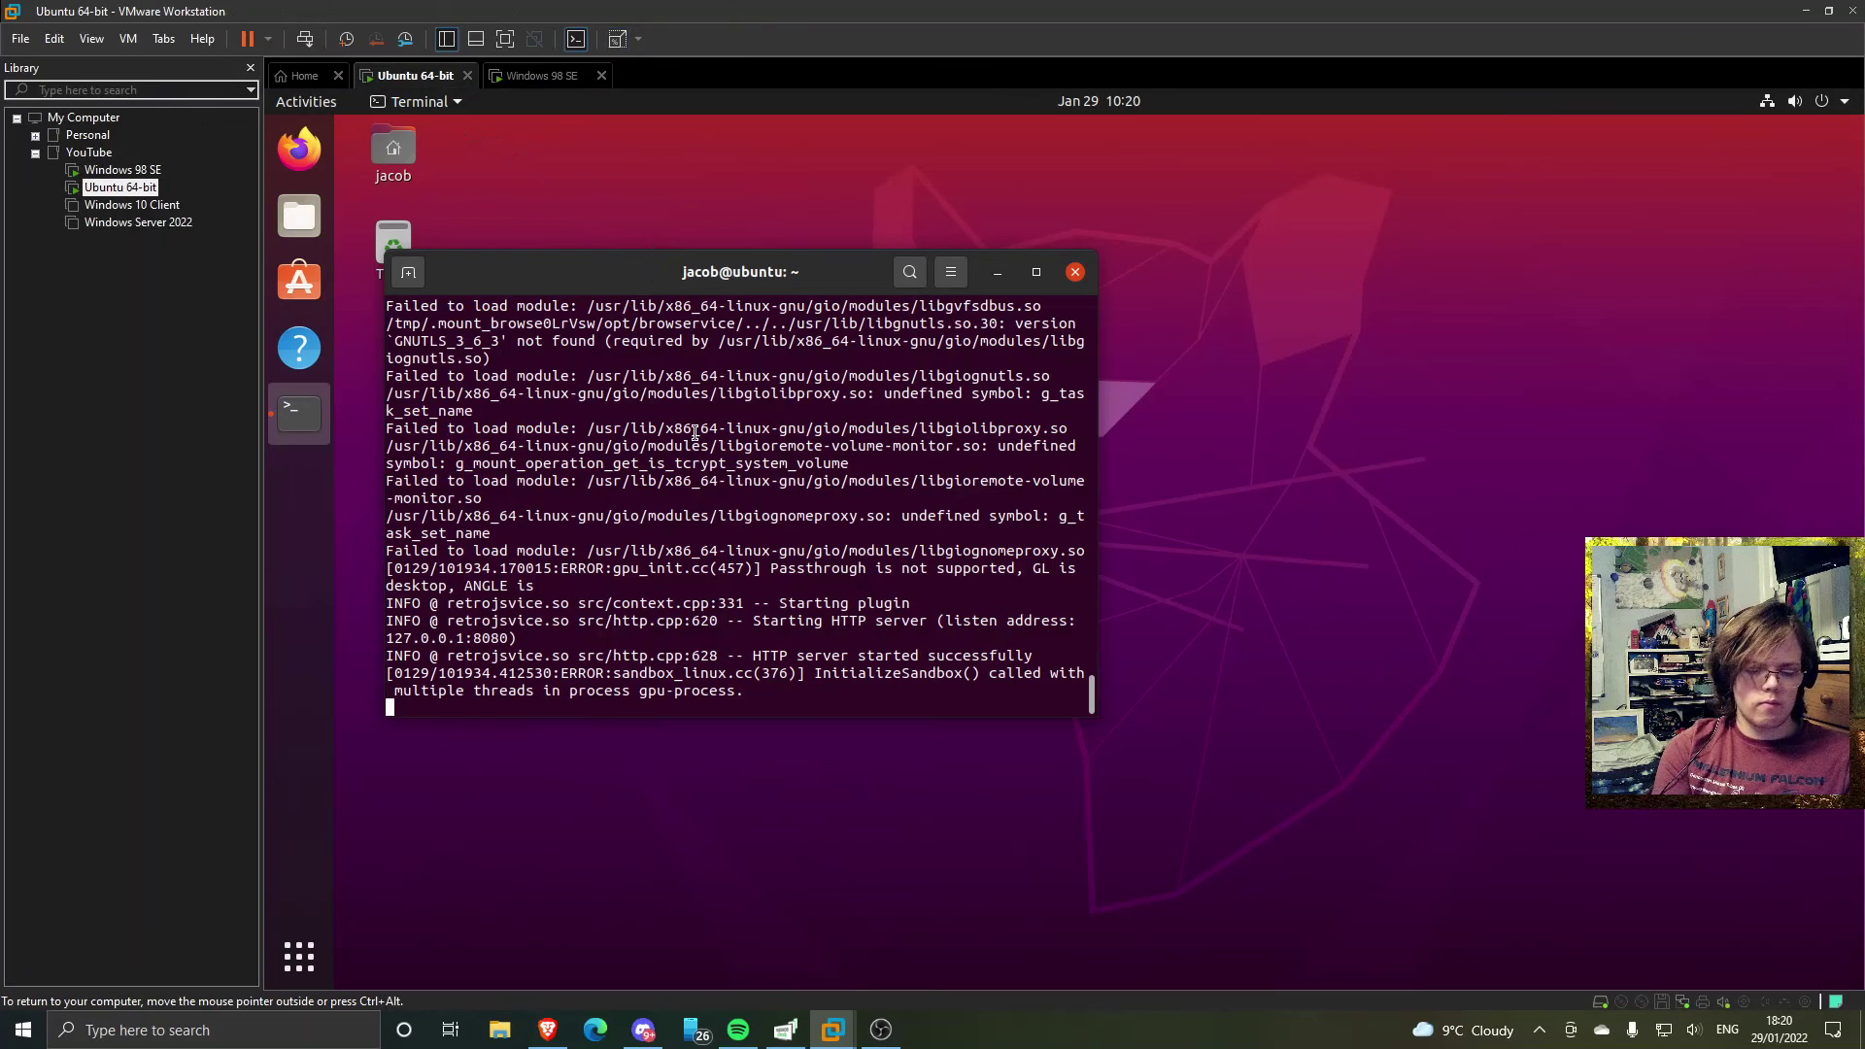
pyautogui.hotkey('ctrl', 'alt', 't')
pyautogui.write('ifconfigb')
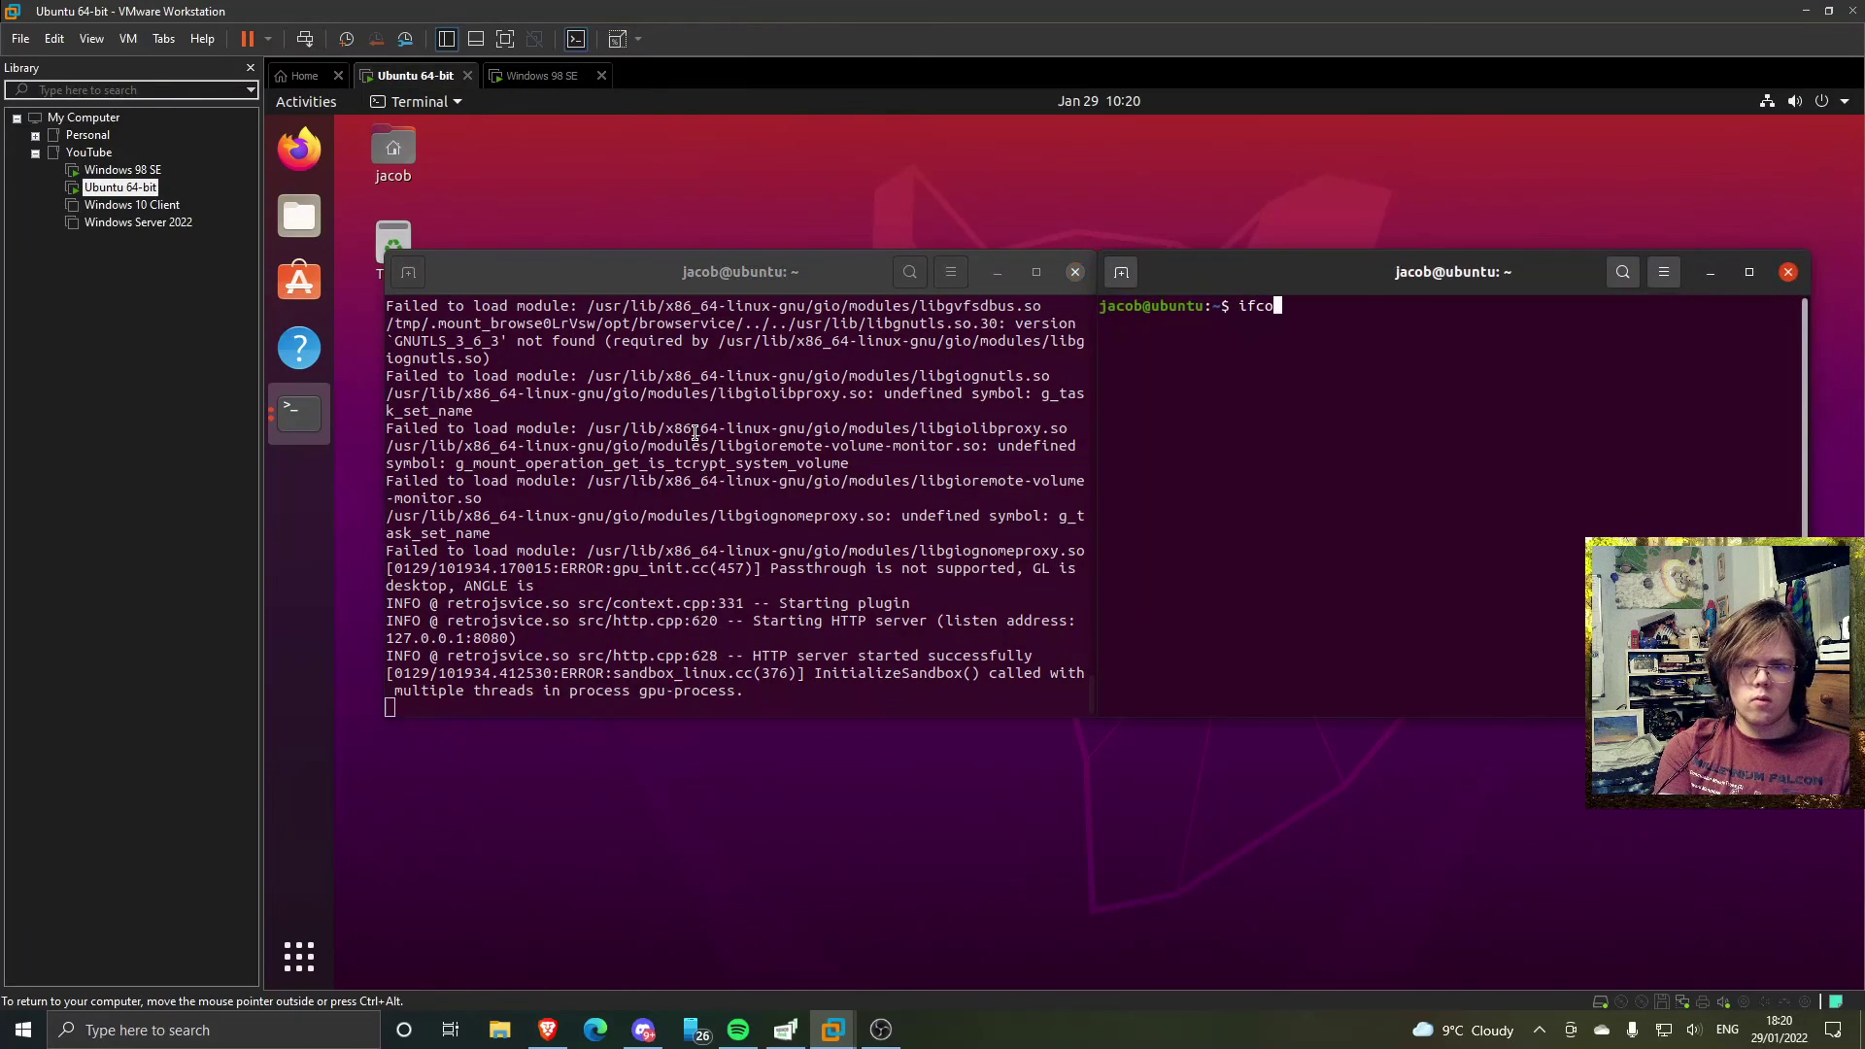
pyautogui.press('Return')
pyautogui.press('Up')
pyautogui.press('BackSpace')
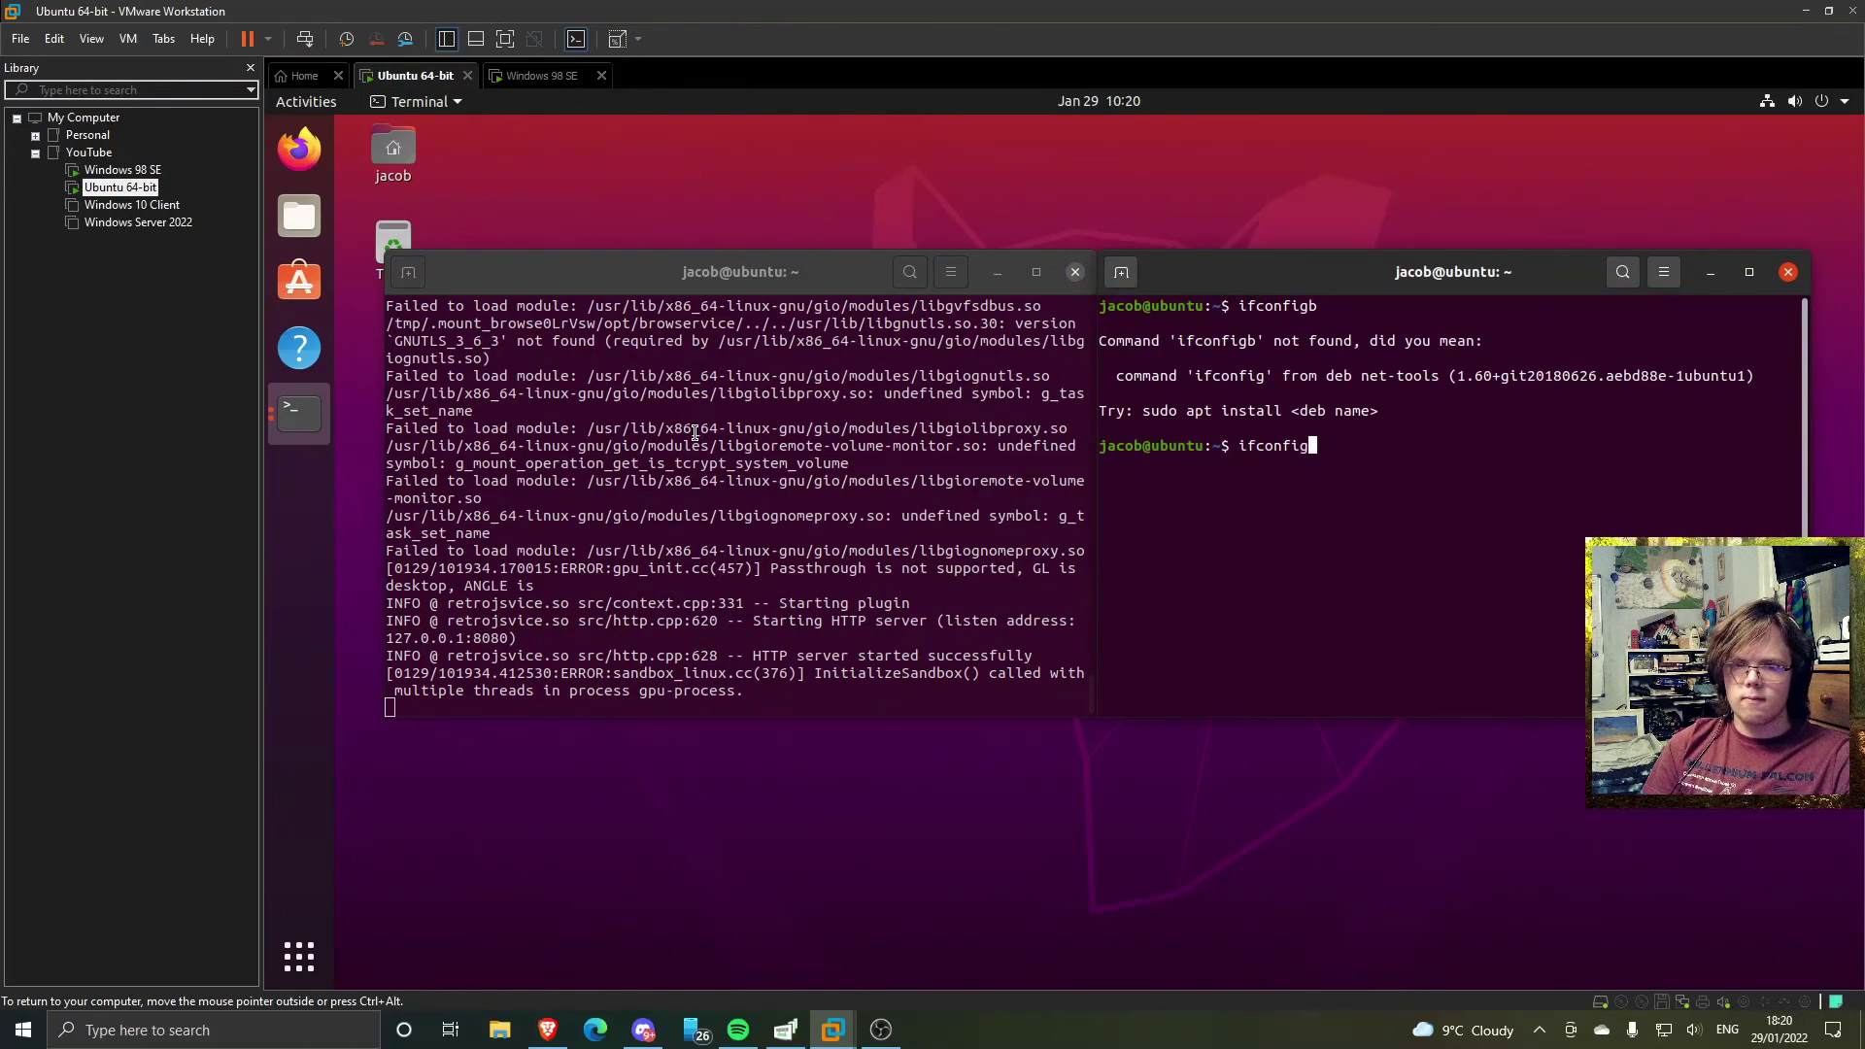
pyautogui.press('Return')
pyautogui.click(559, 77)
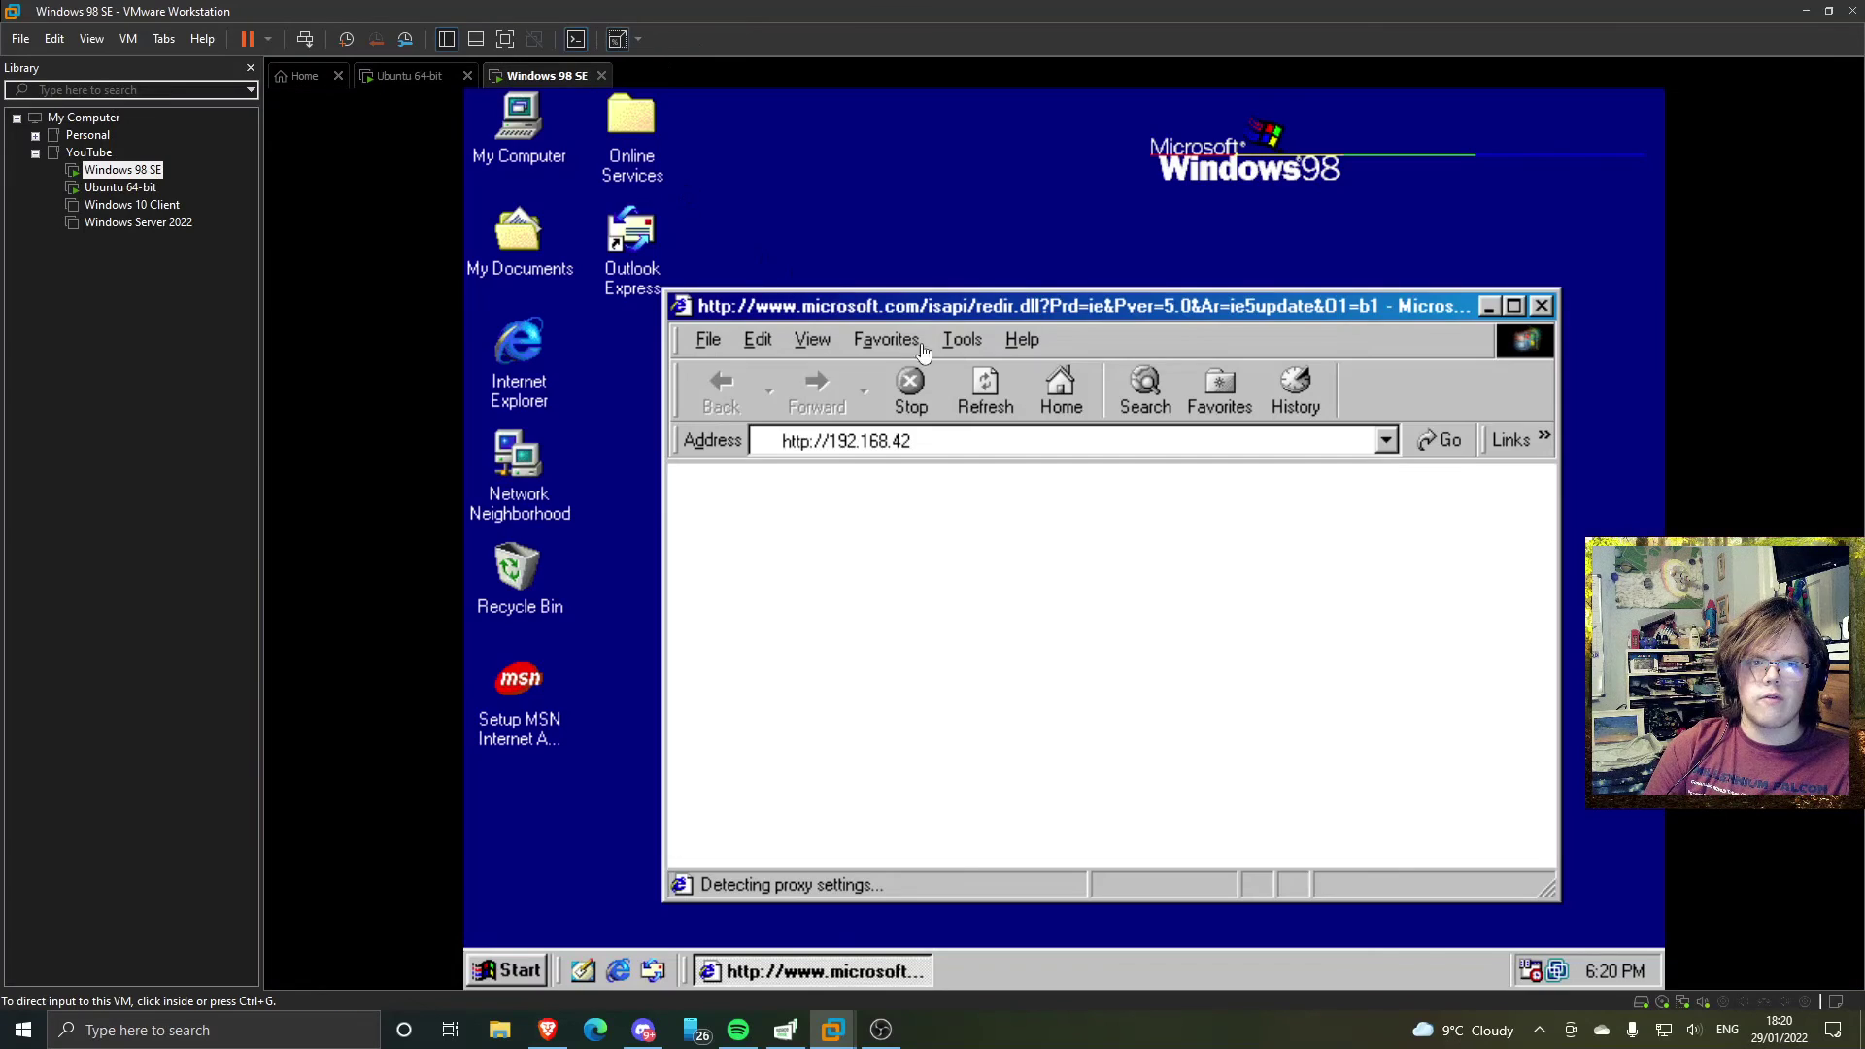
pyautogui.write('135')
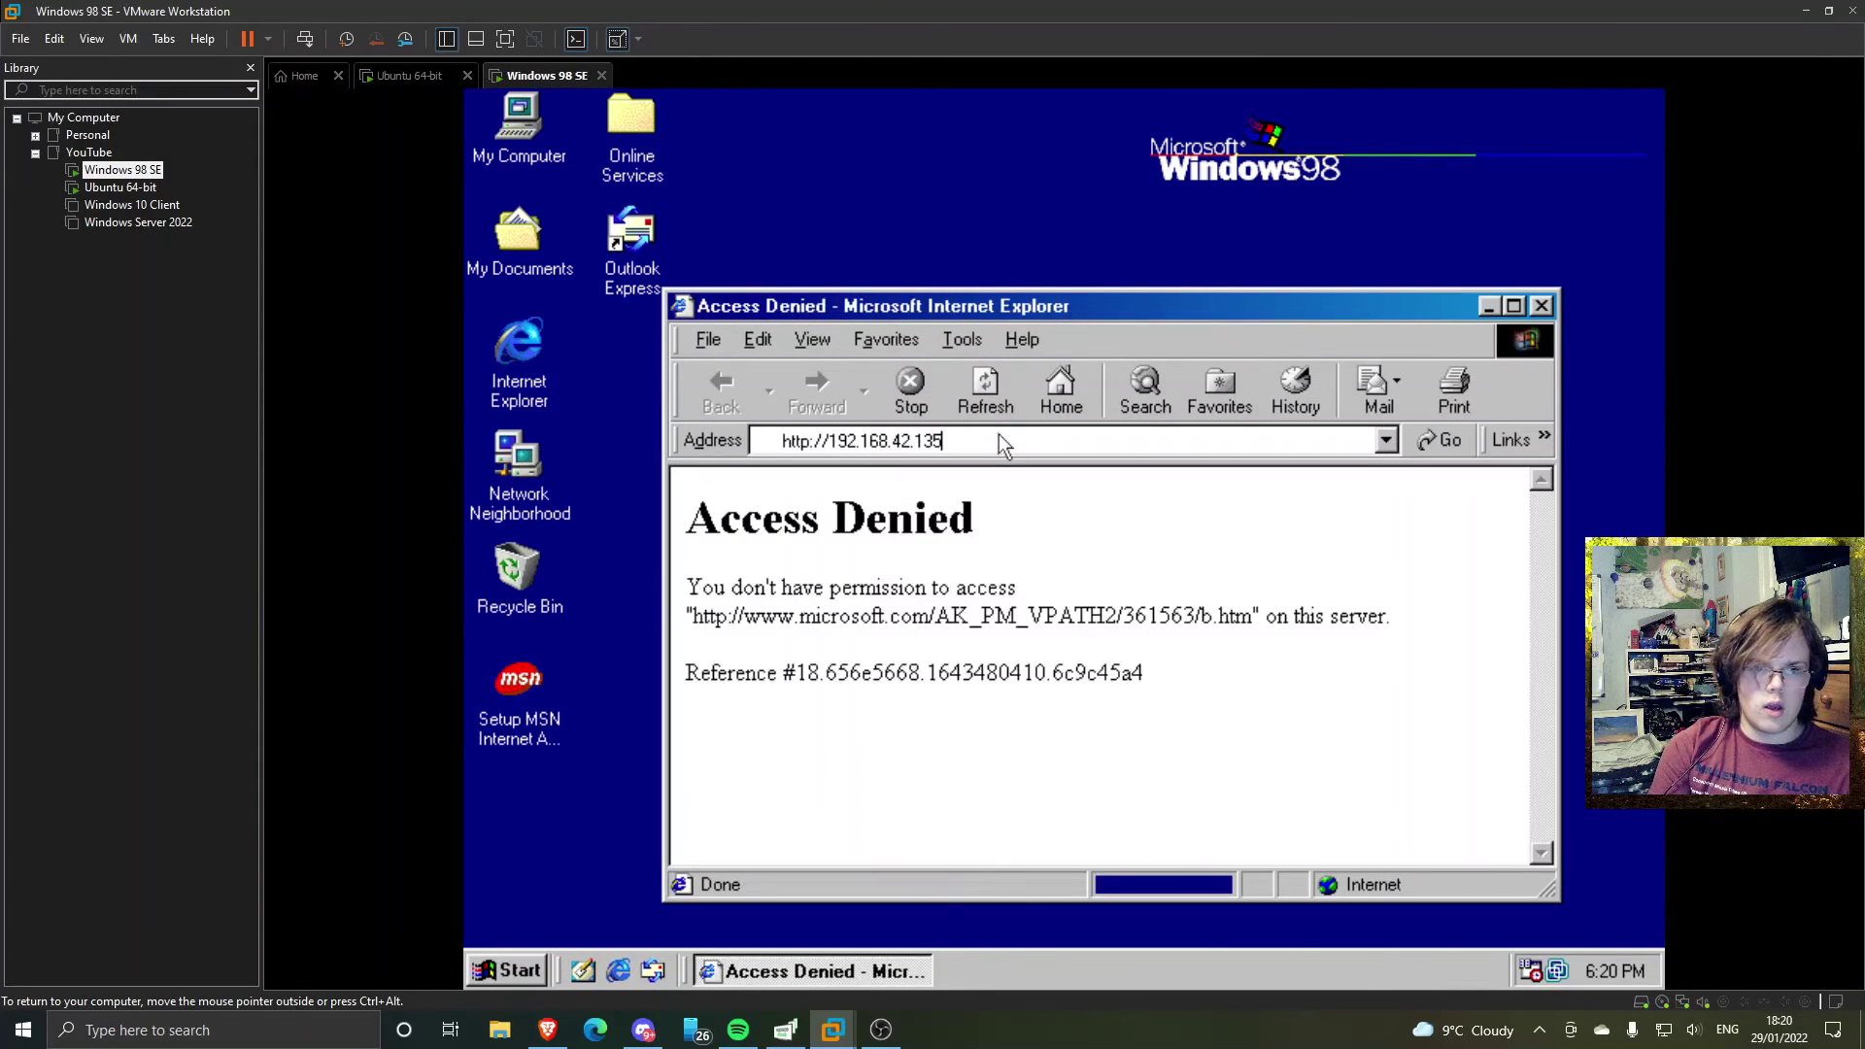
pyautogui.write(':8080')
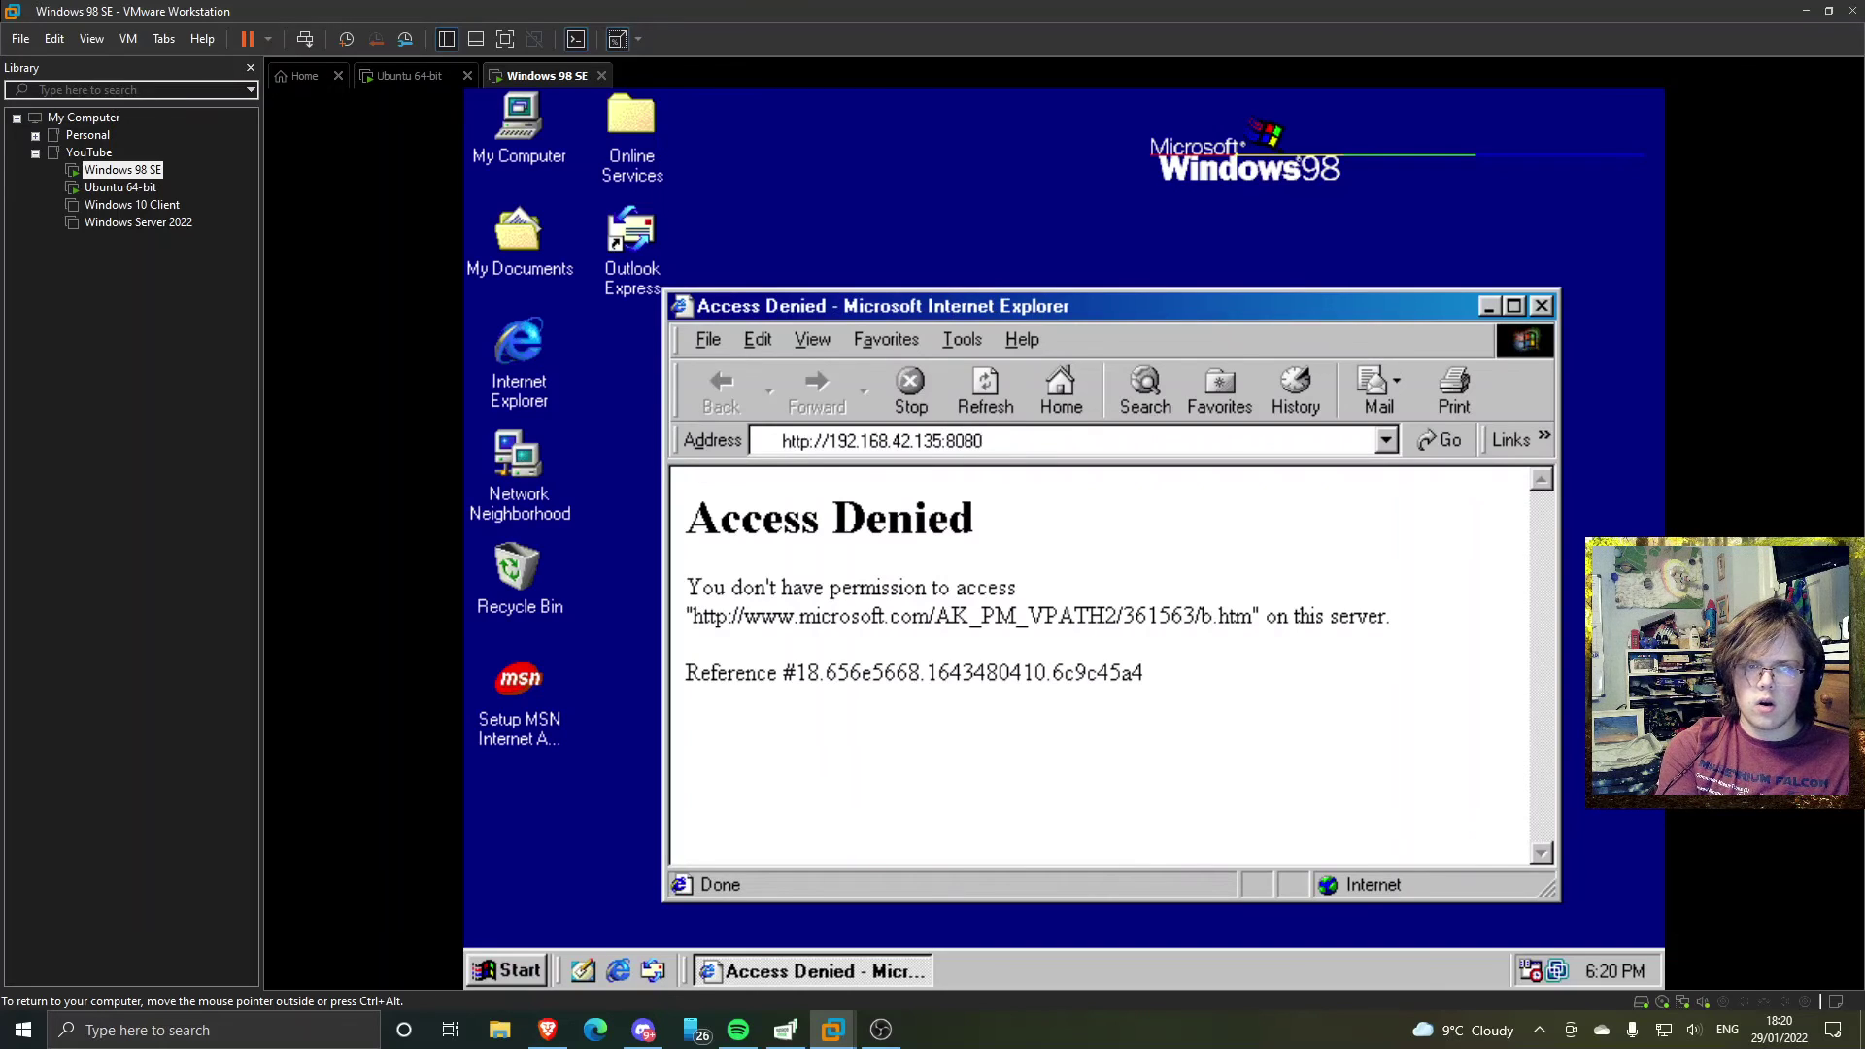
pyautogui.press('Return')
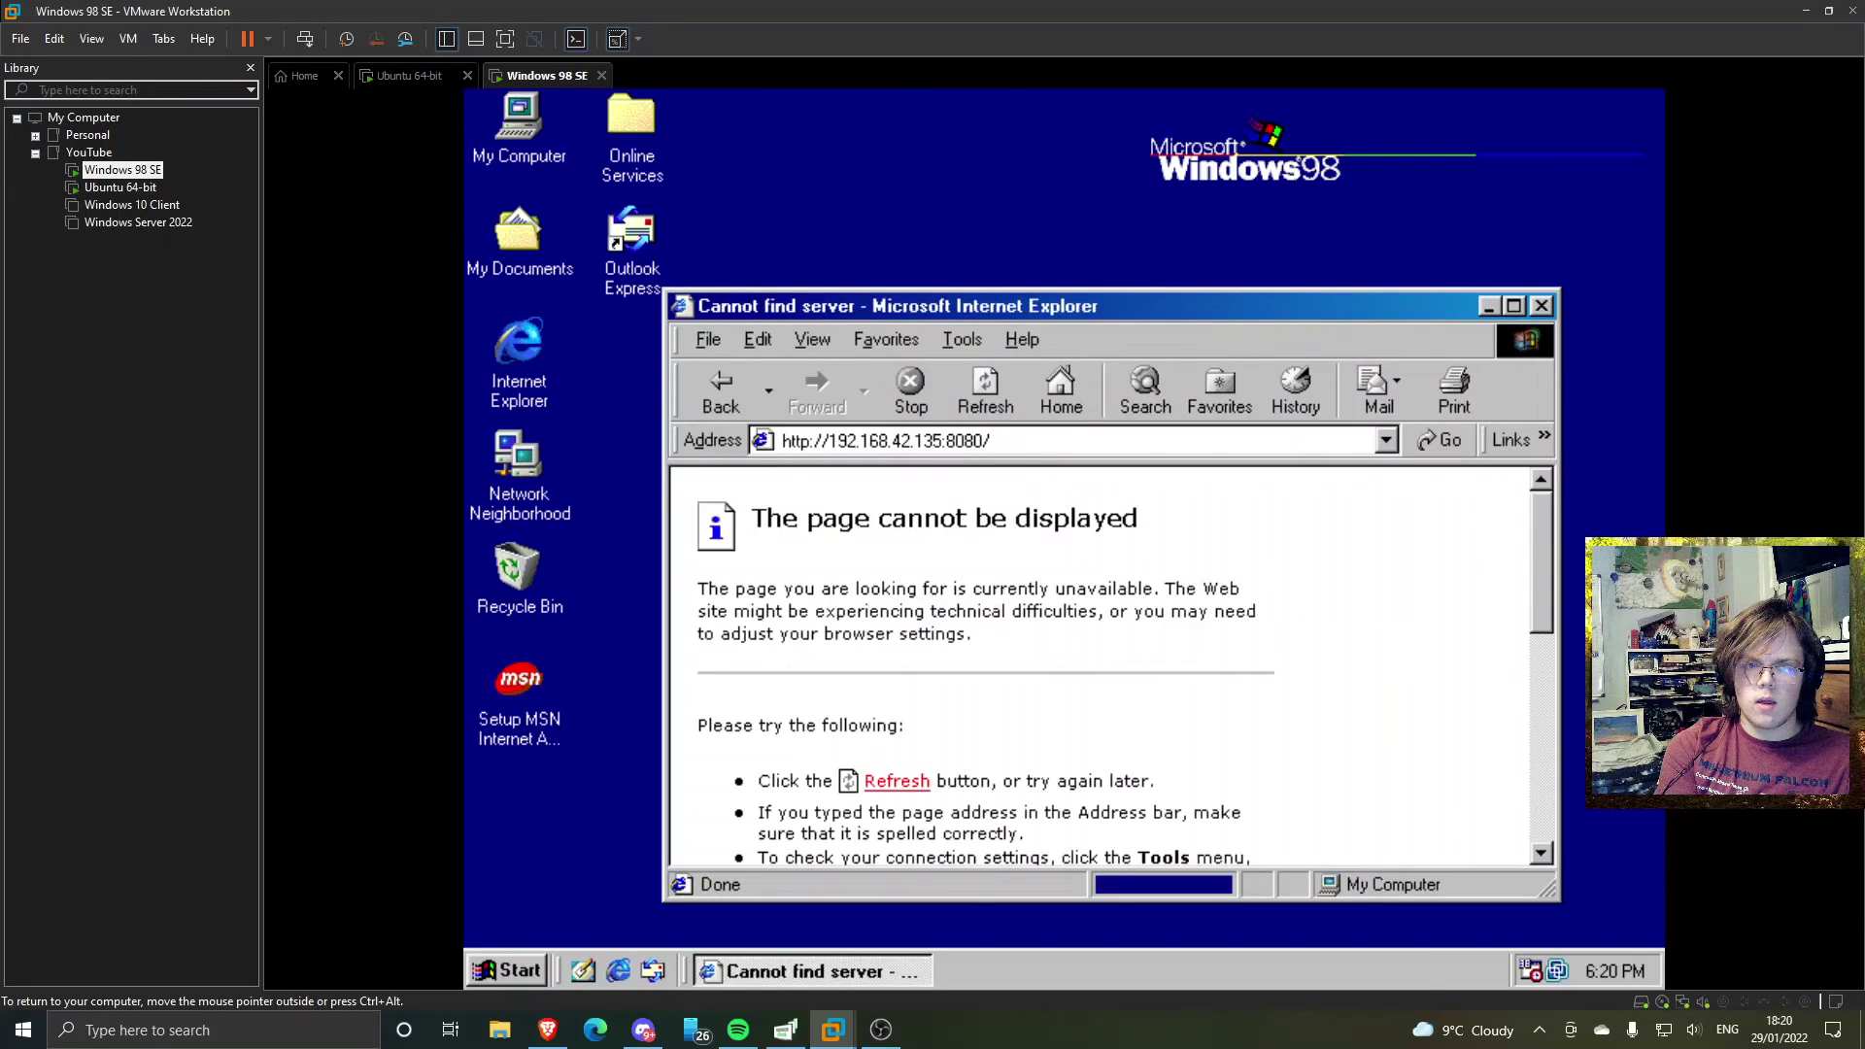
# - Compare the address used in Internet Explorer with the Ubuntu VM's ifconfig output and Browservice's listen address
pyautogui.click(379, 81)
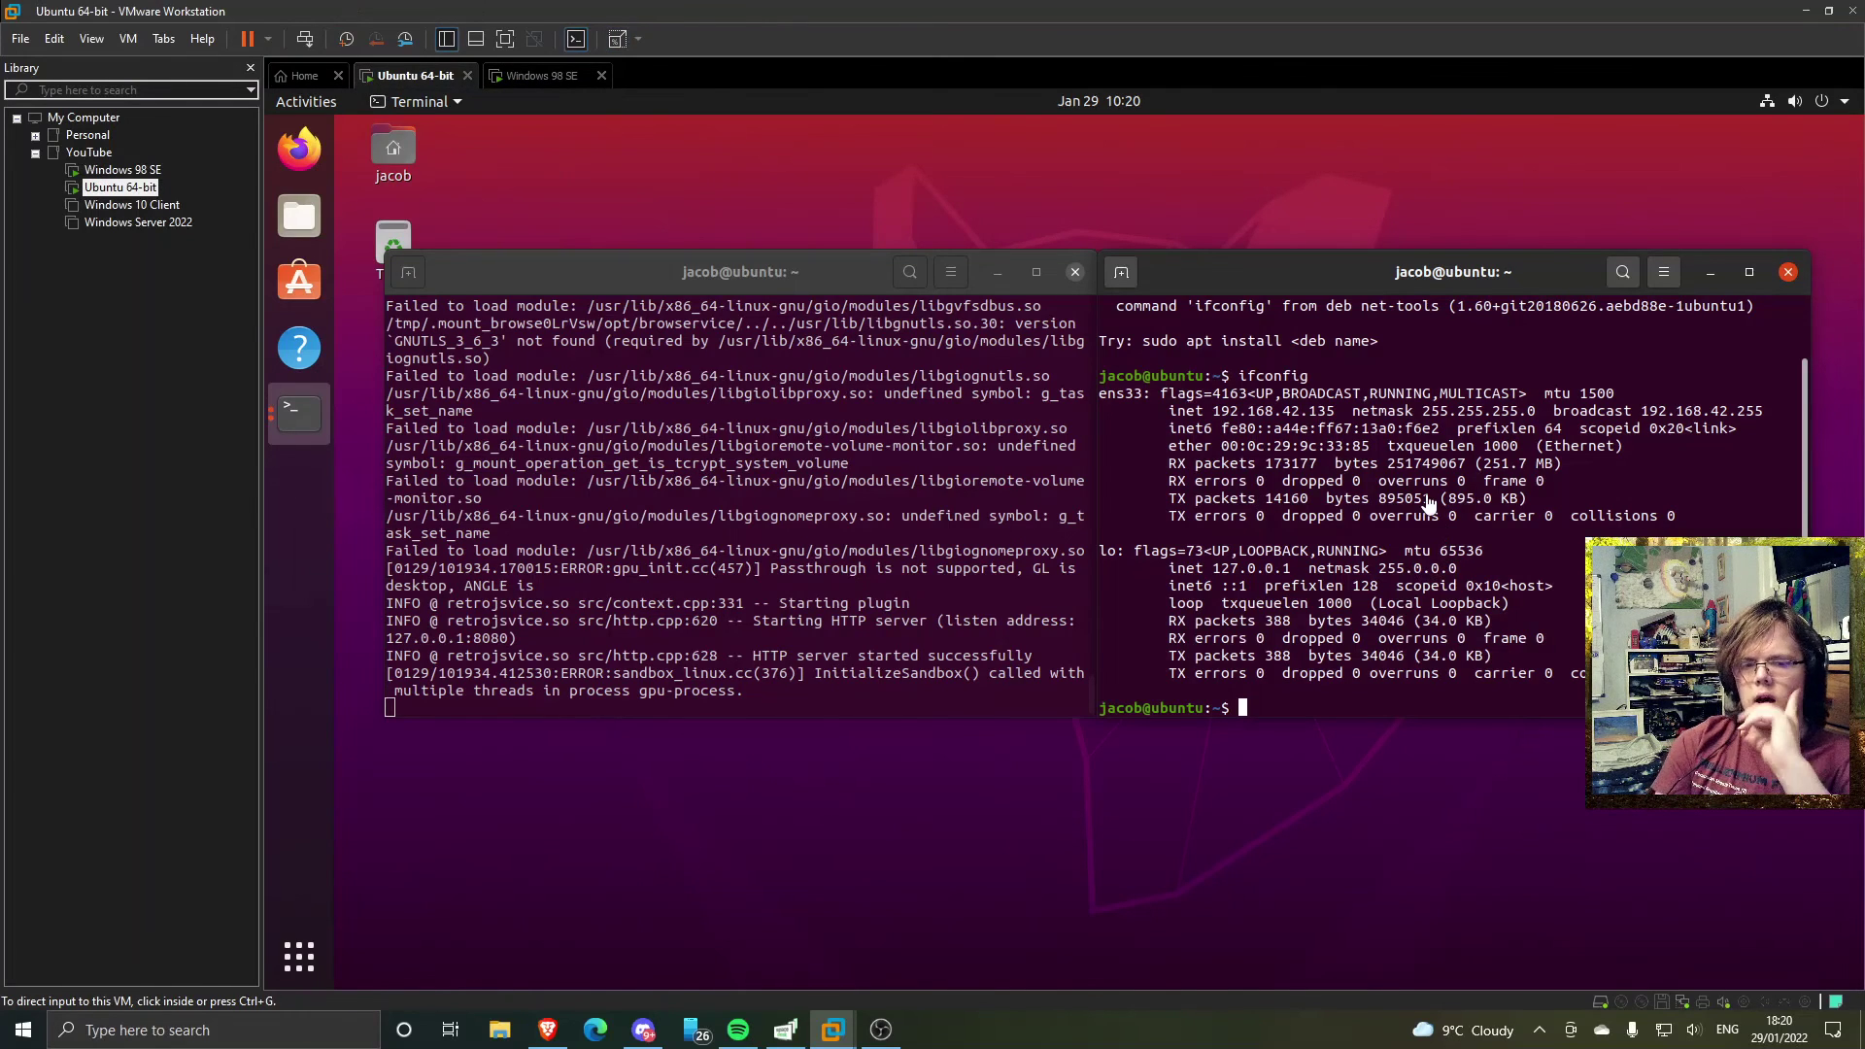
pyautogui.click(497, 78)
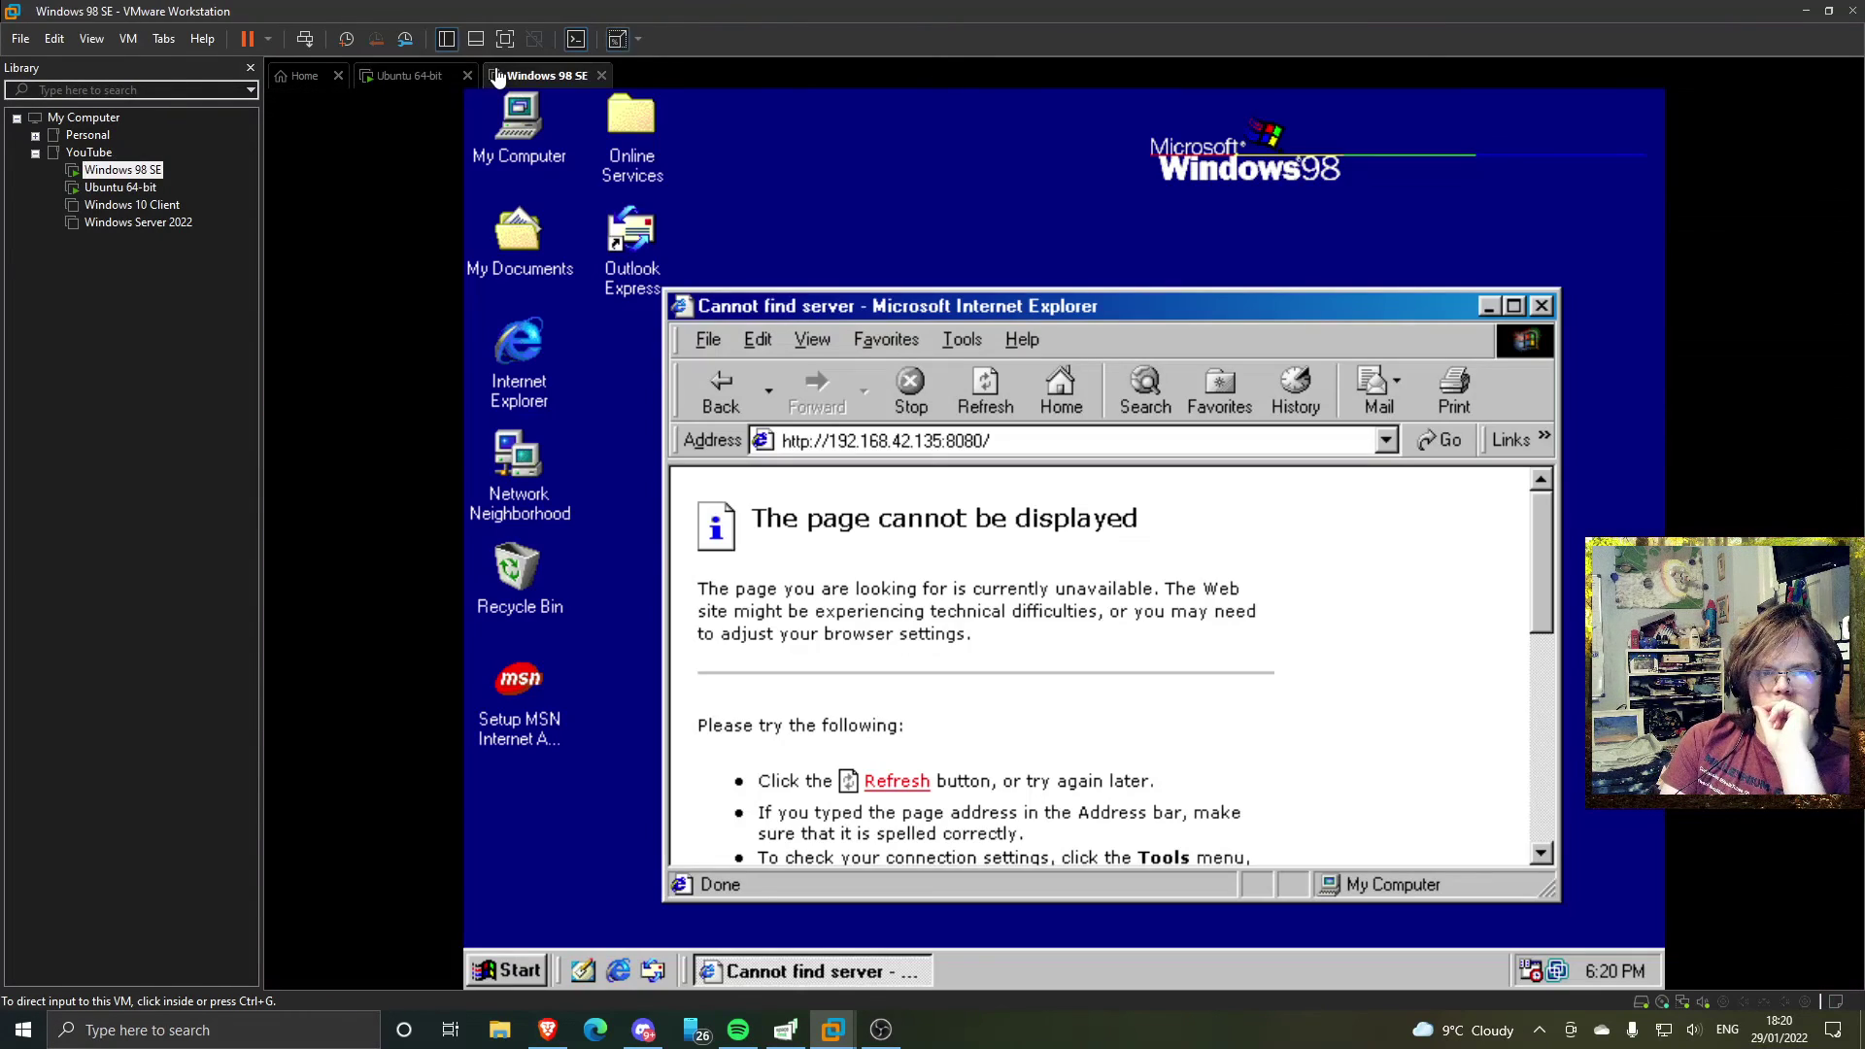
pyautogui.click(437, 86)
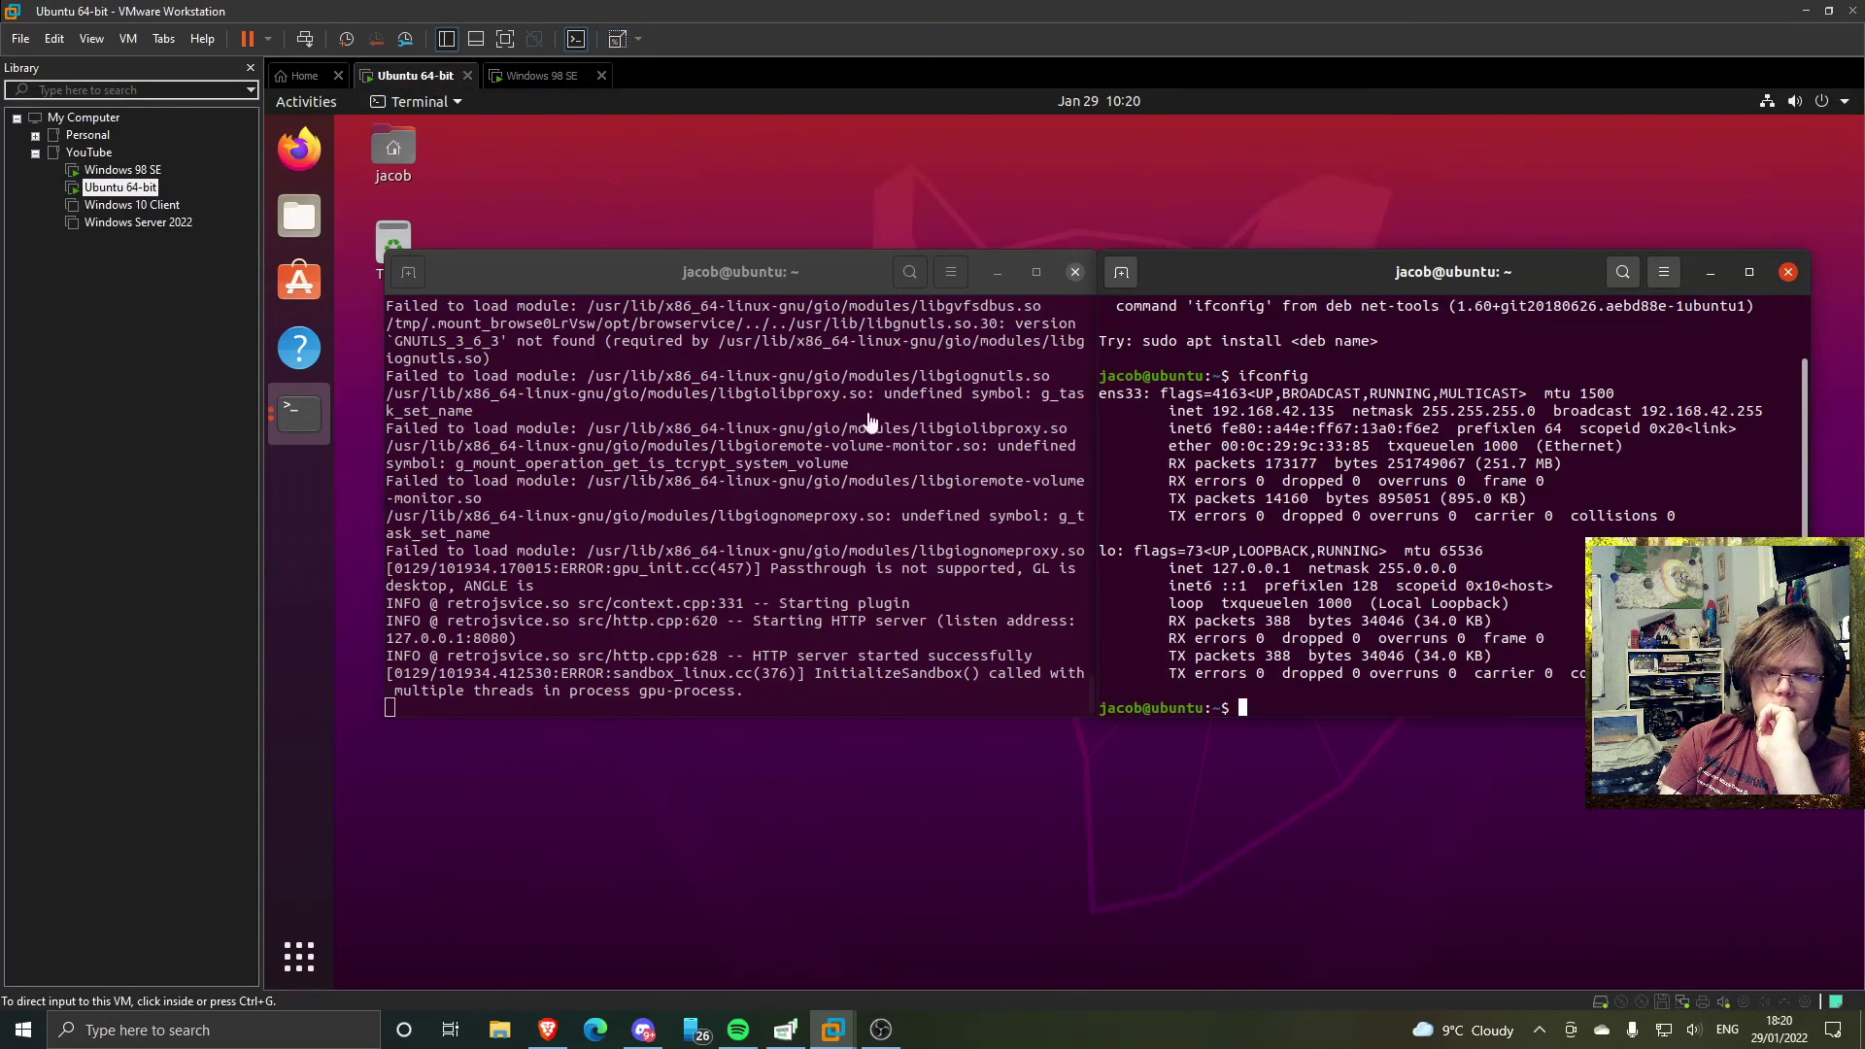
pyautogui.click(920, 650)
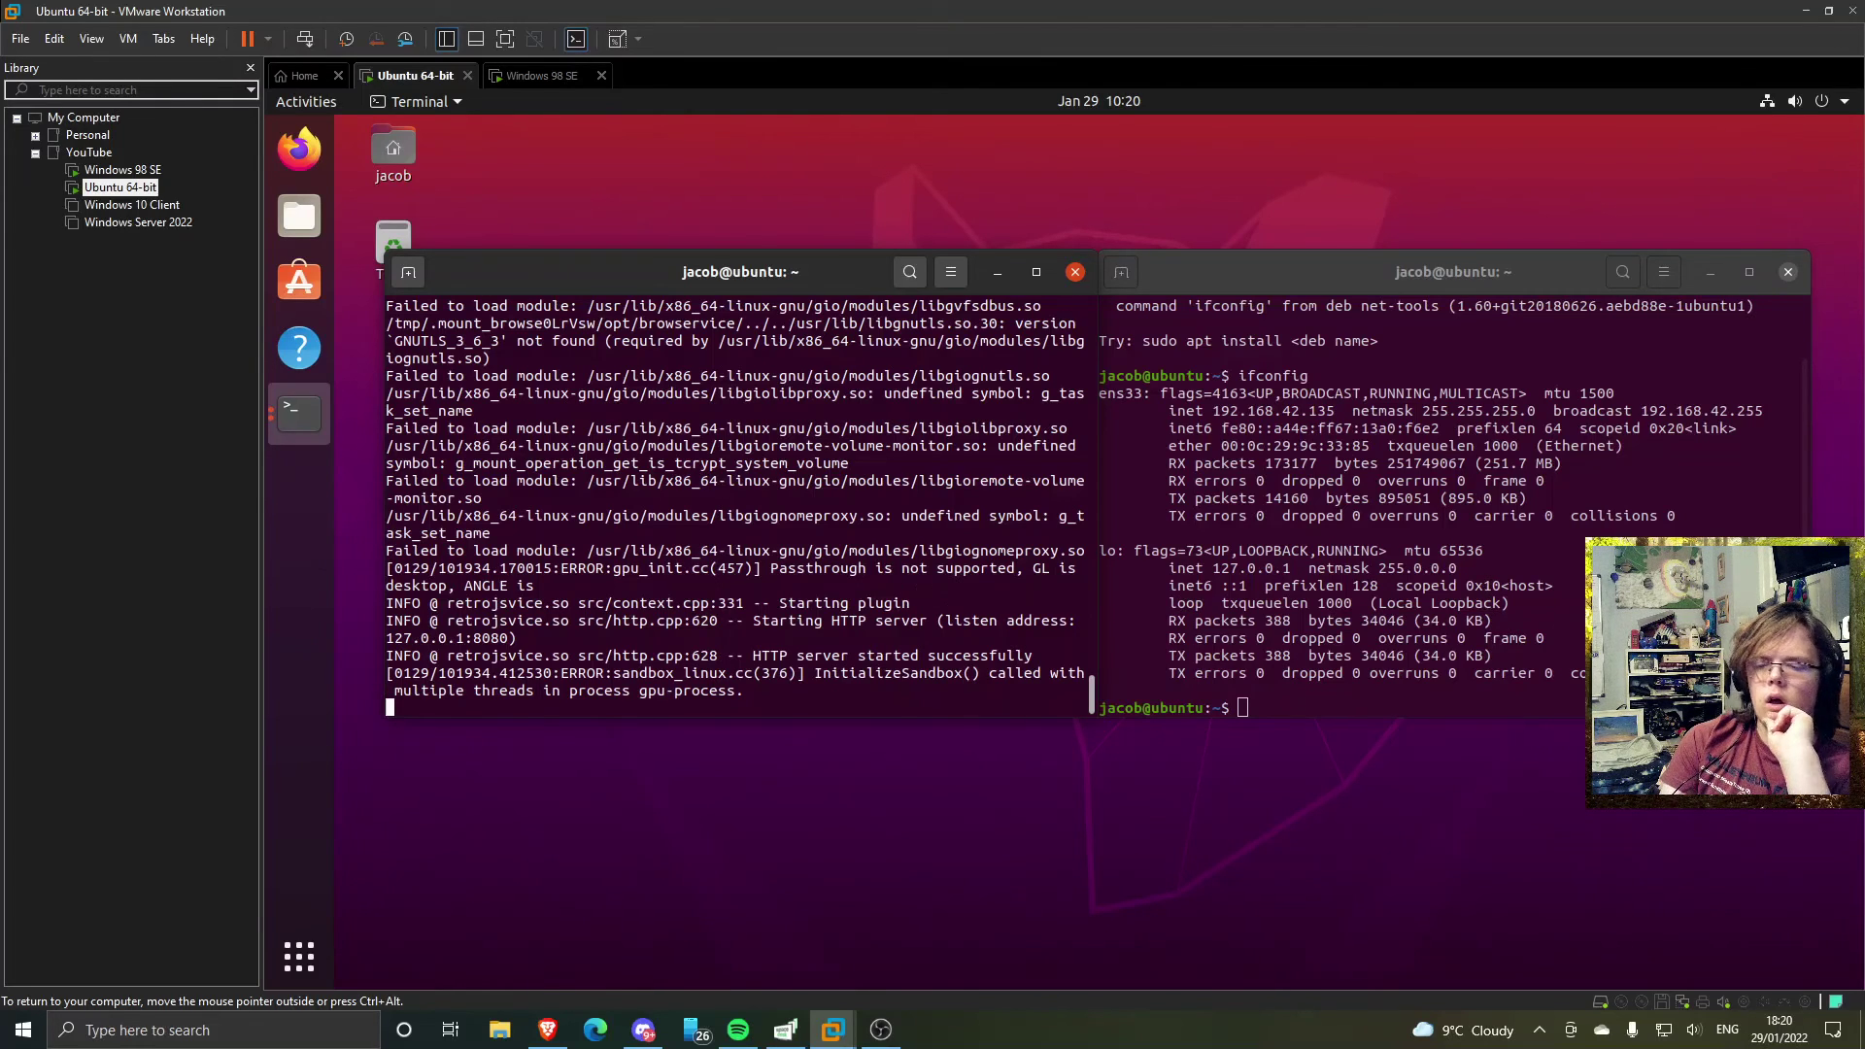
pyautogui.hotkey('ctrl', 'alt')
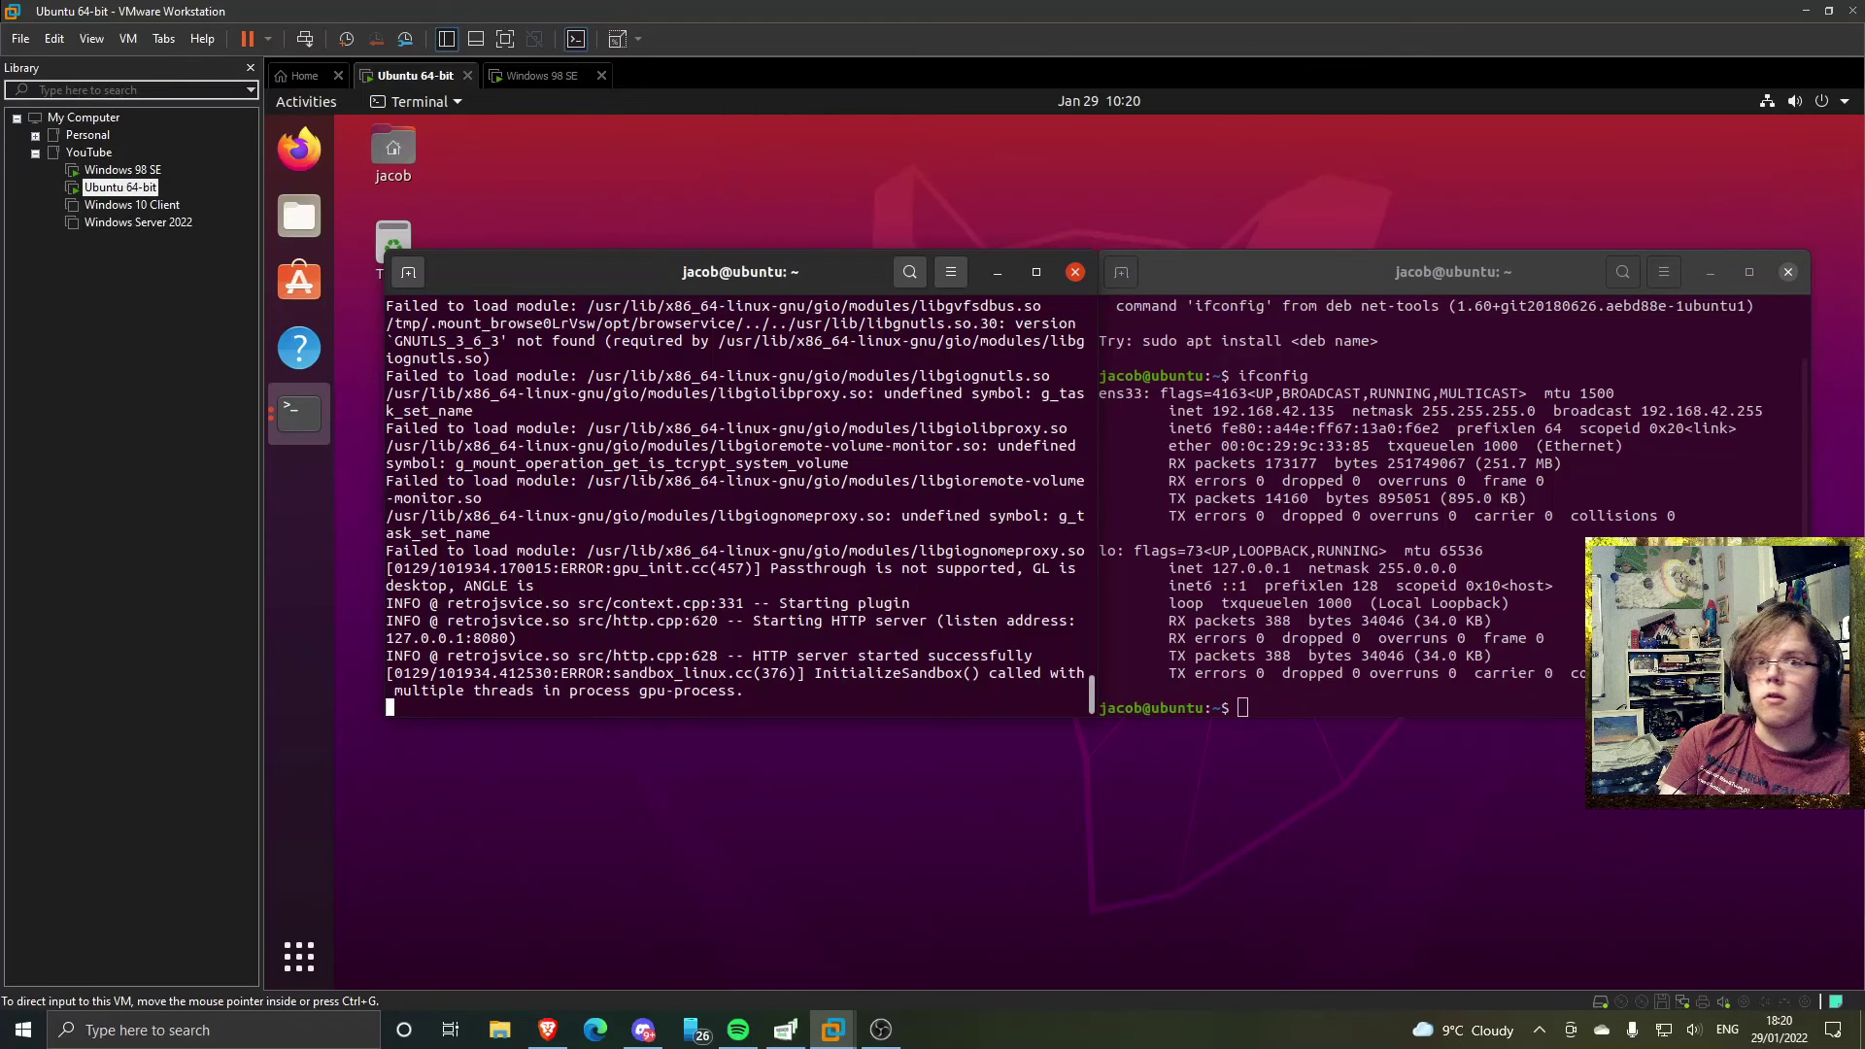
# - Stop the Browservice server running in the Ubuntu VM's Terminal
pyautogui.hotkey('alt', 'Tab')
pyautogui.click(909, 576)
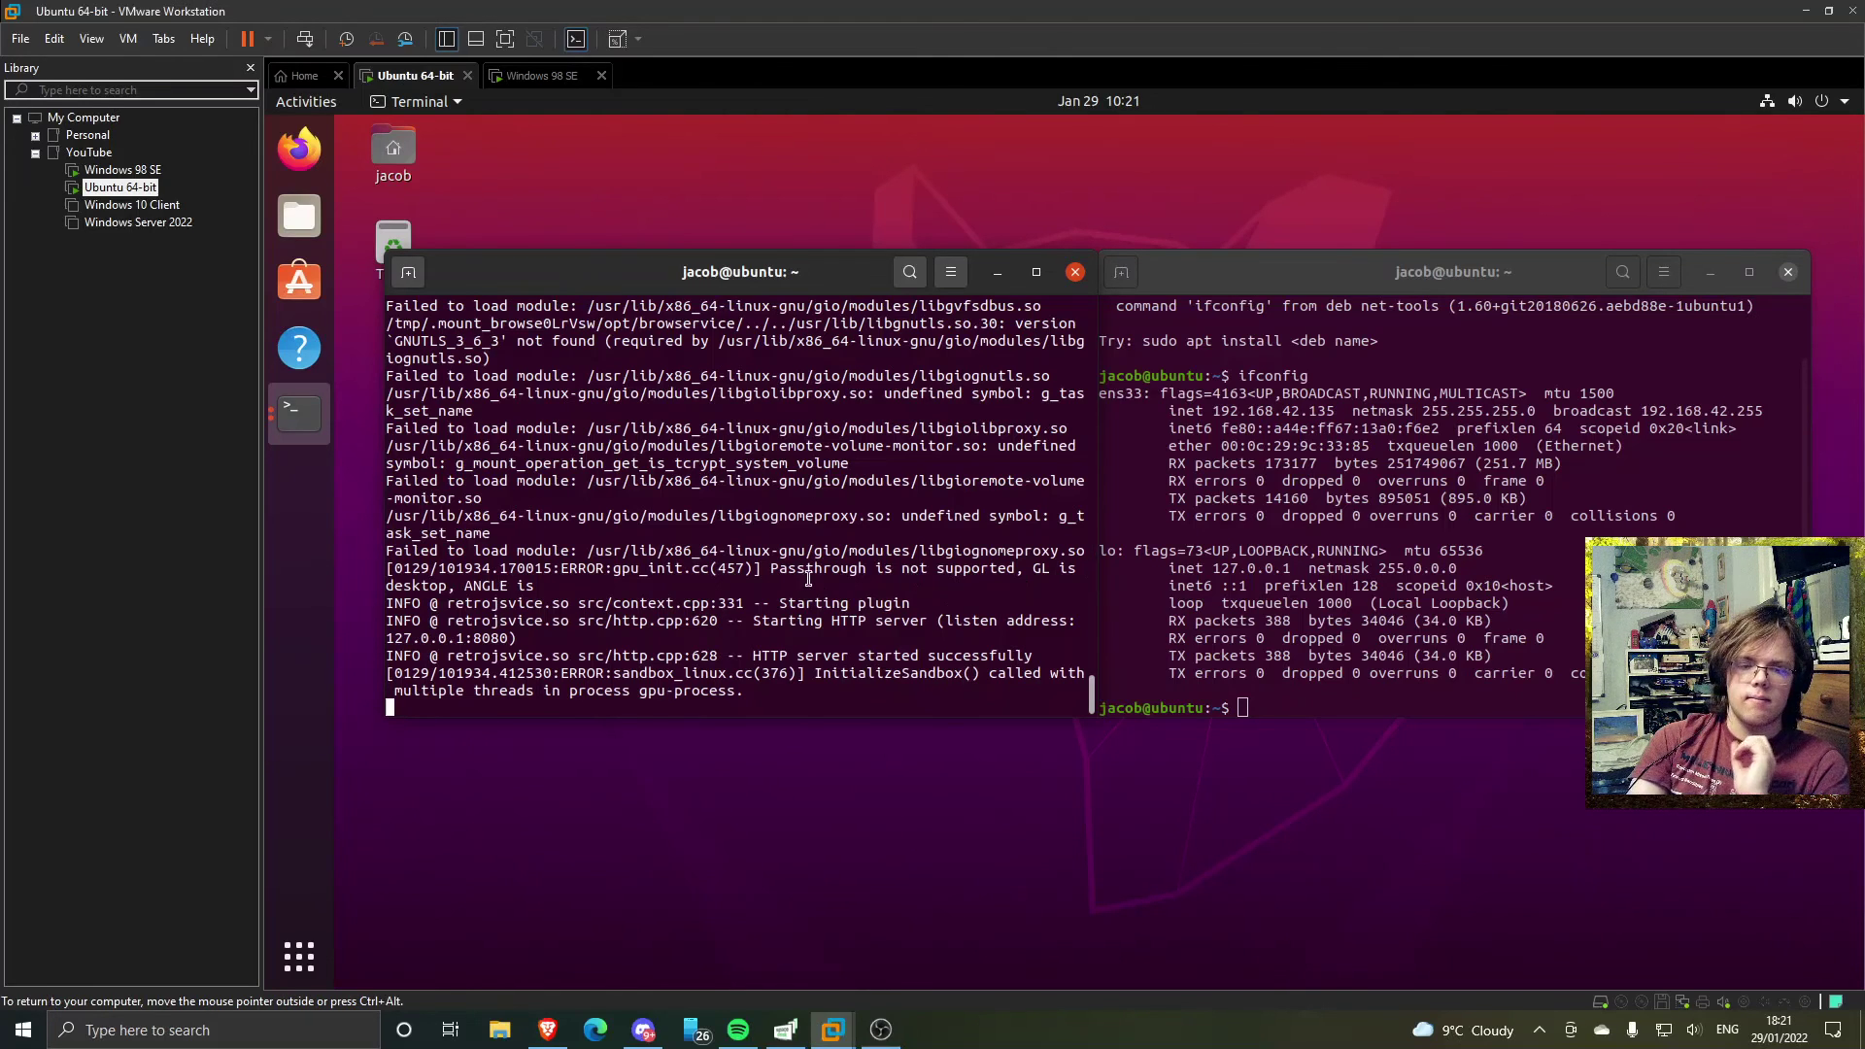
pyautogui.hotkey('ctrl', 'c')
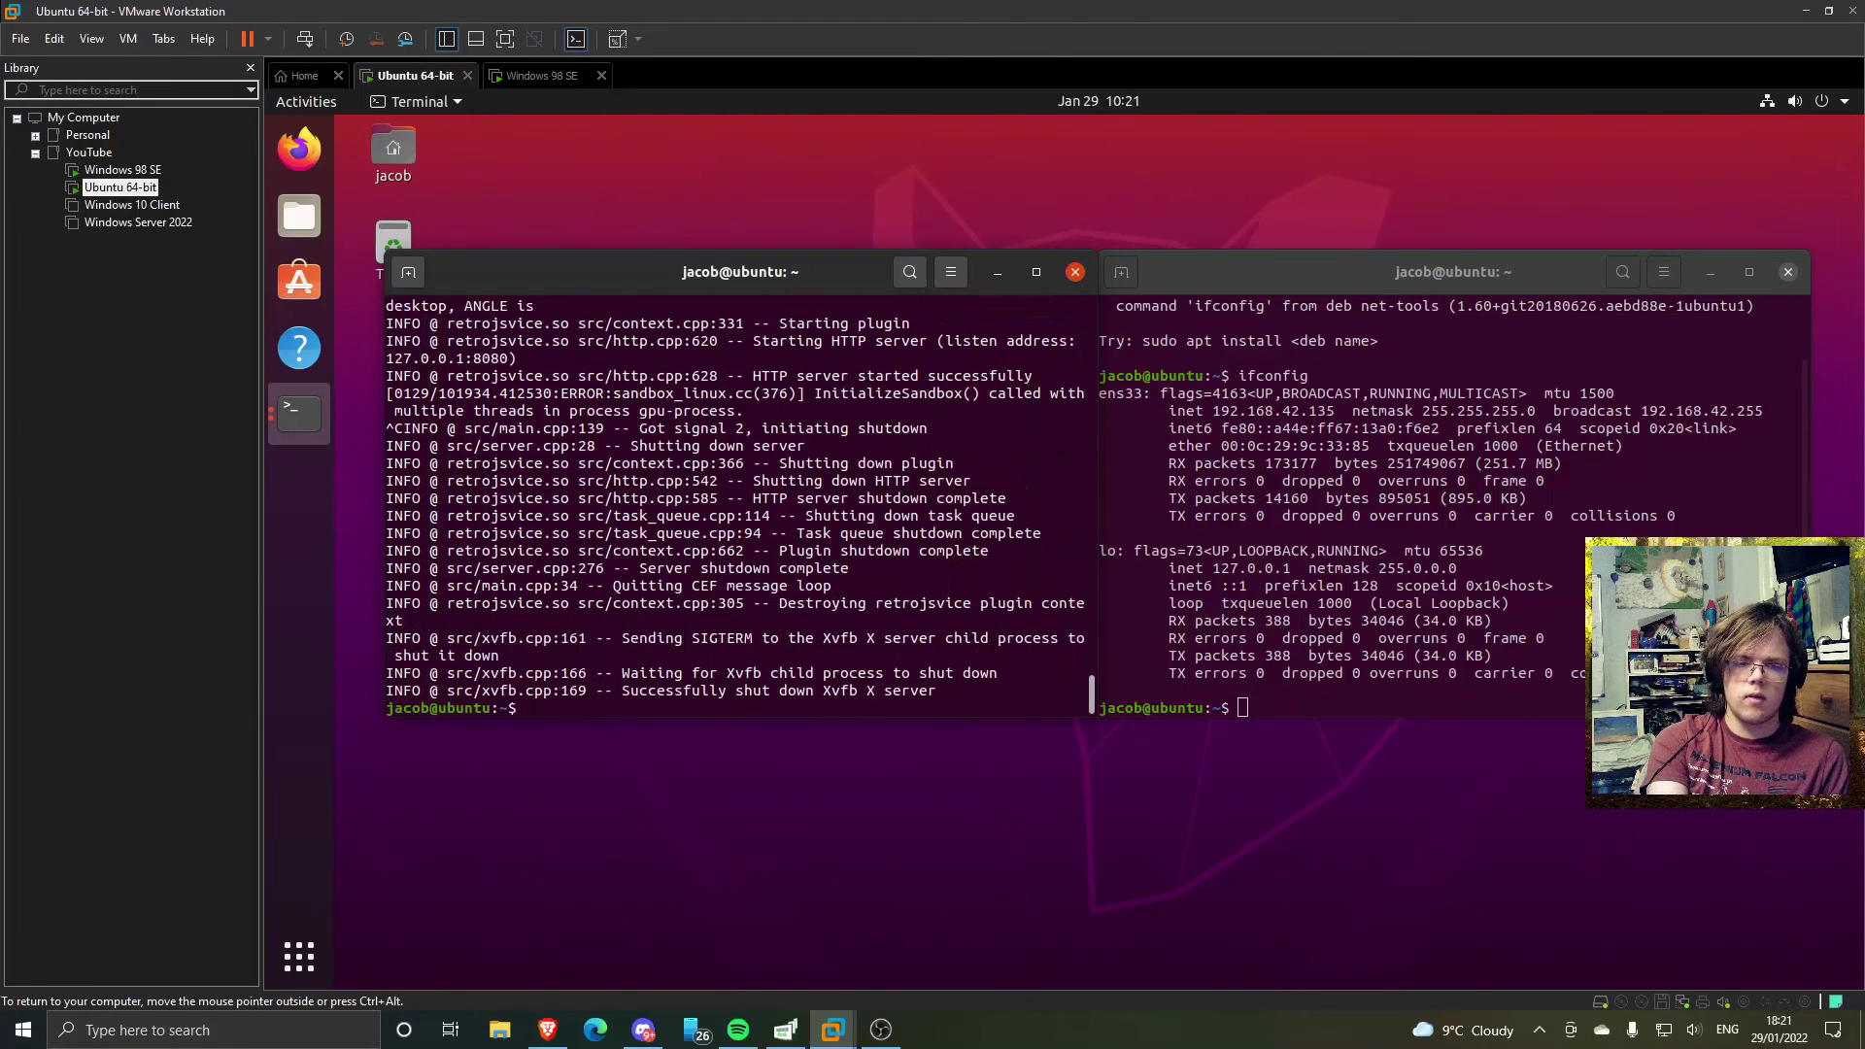
# - Relaunch ./browservice-v0.9.4.0-x86_64.AppImage with --vice-opt-http-listen-addr=0.0.0.0:8080 so it accepts connections from other machines
pyautogui.press('Up')
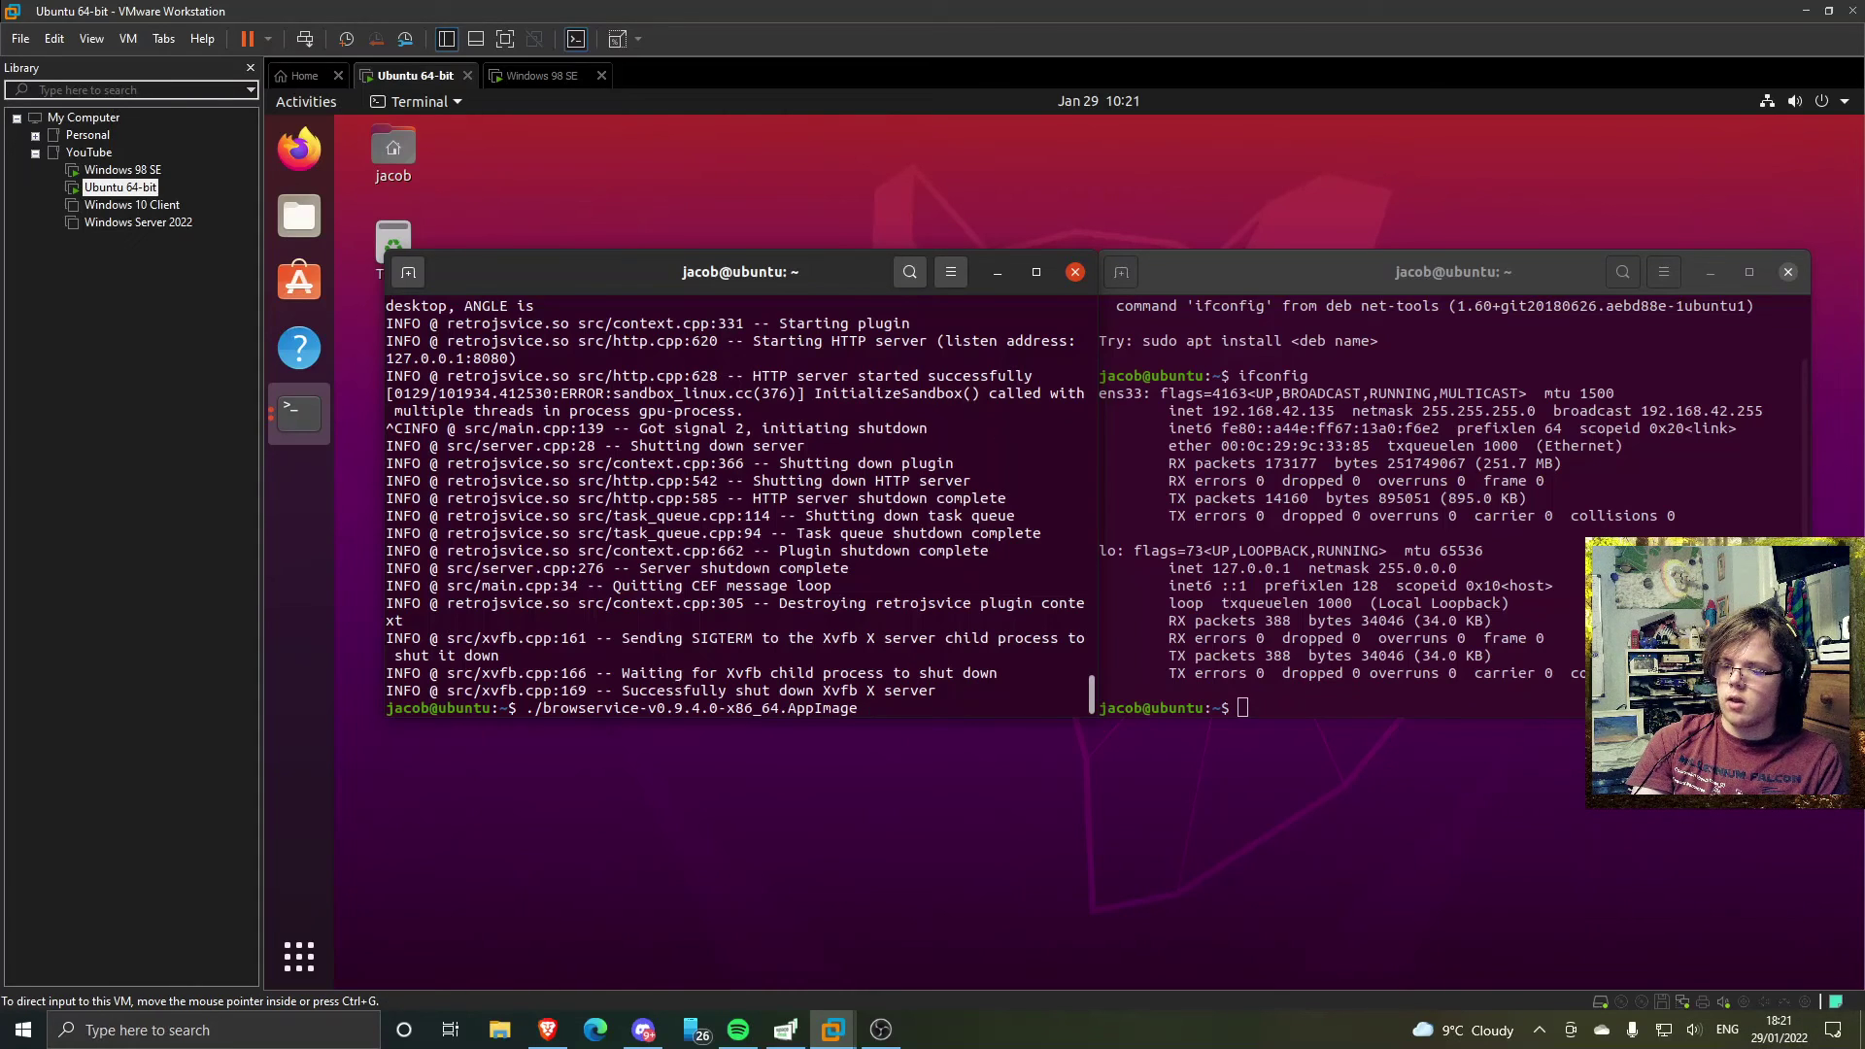
pyautogui.hotkey('alt', 'Tab')
pyautogui.click(993, 728)
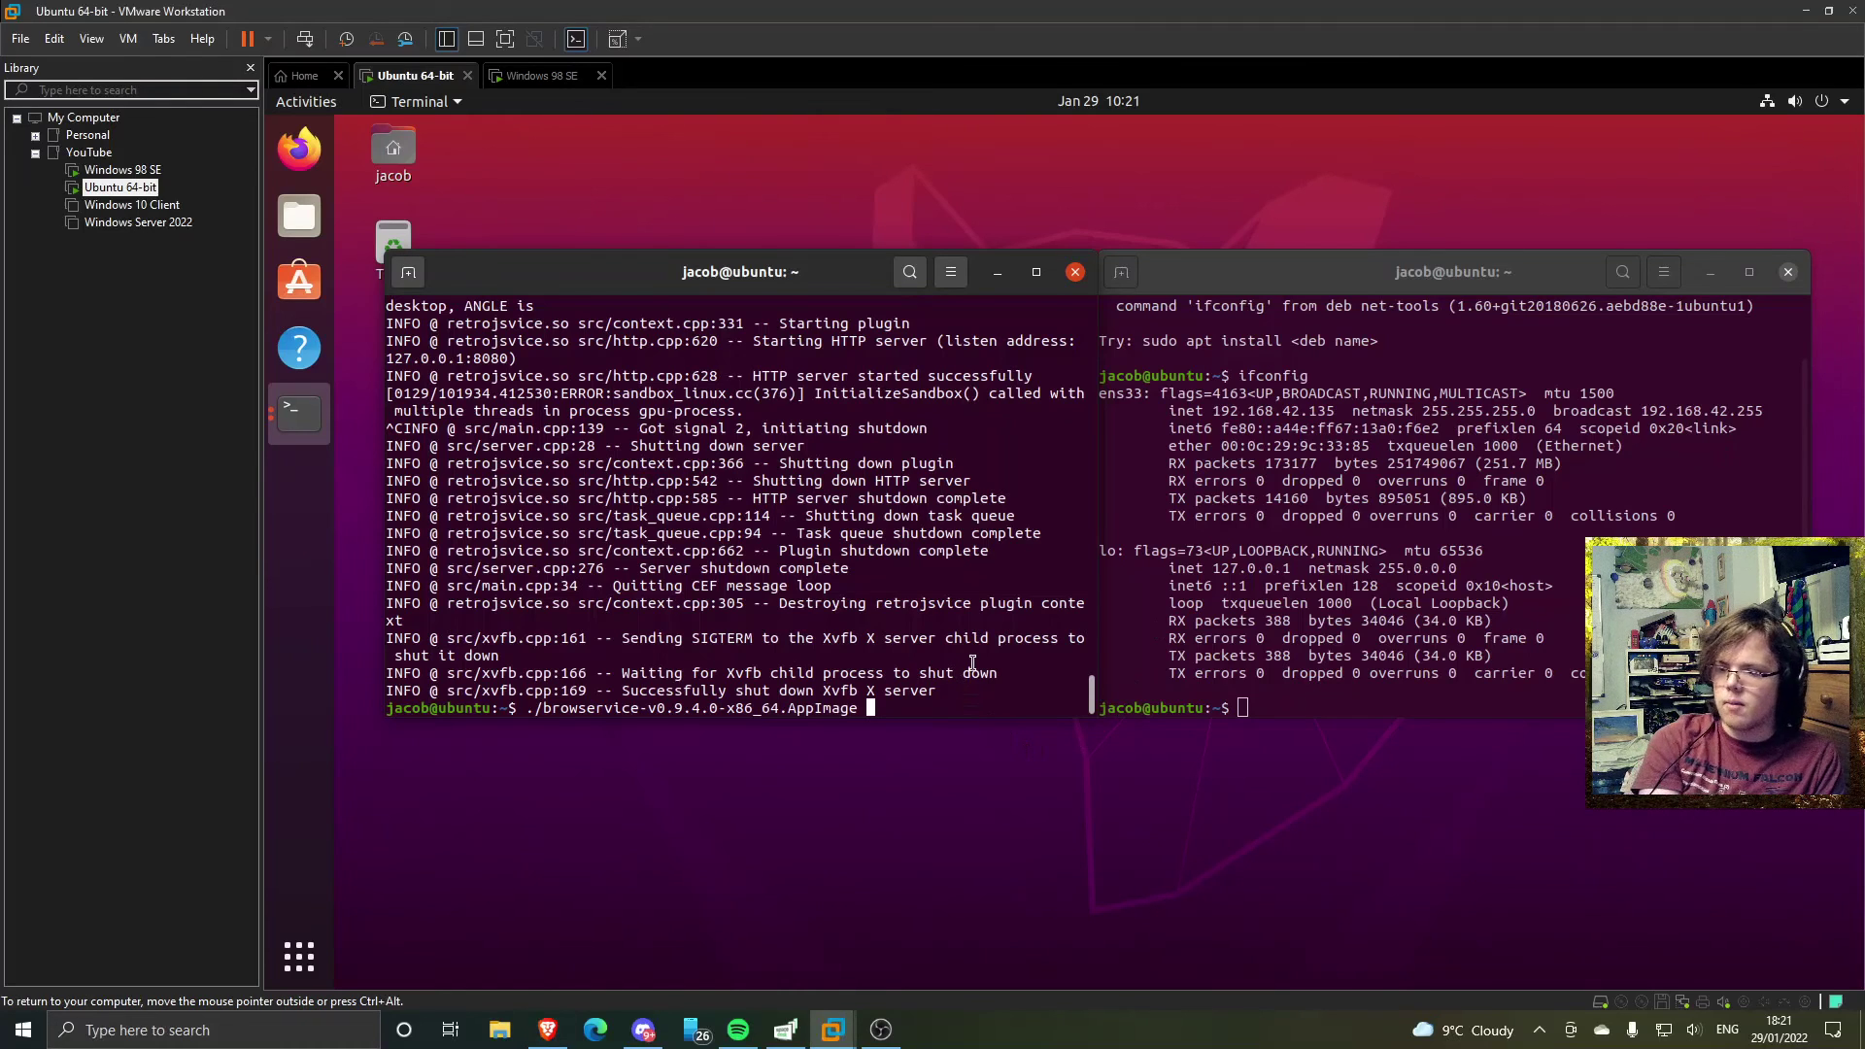
pyautogui.write('--vice-opt')
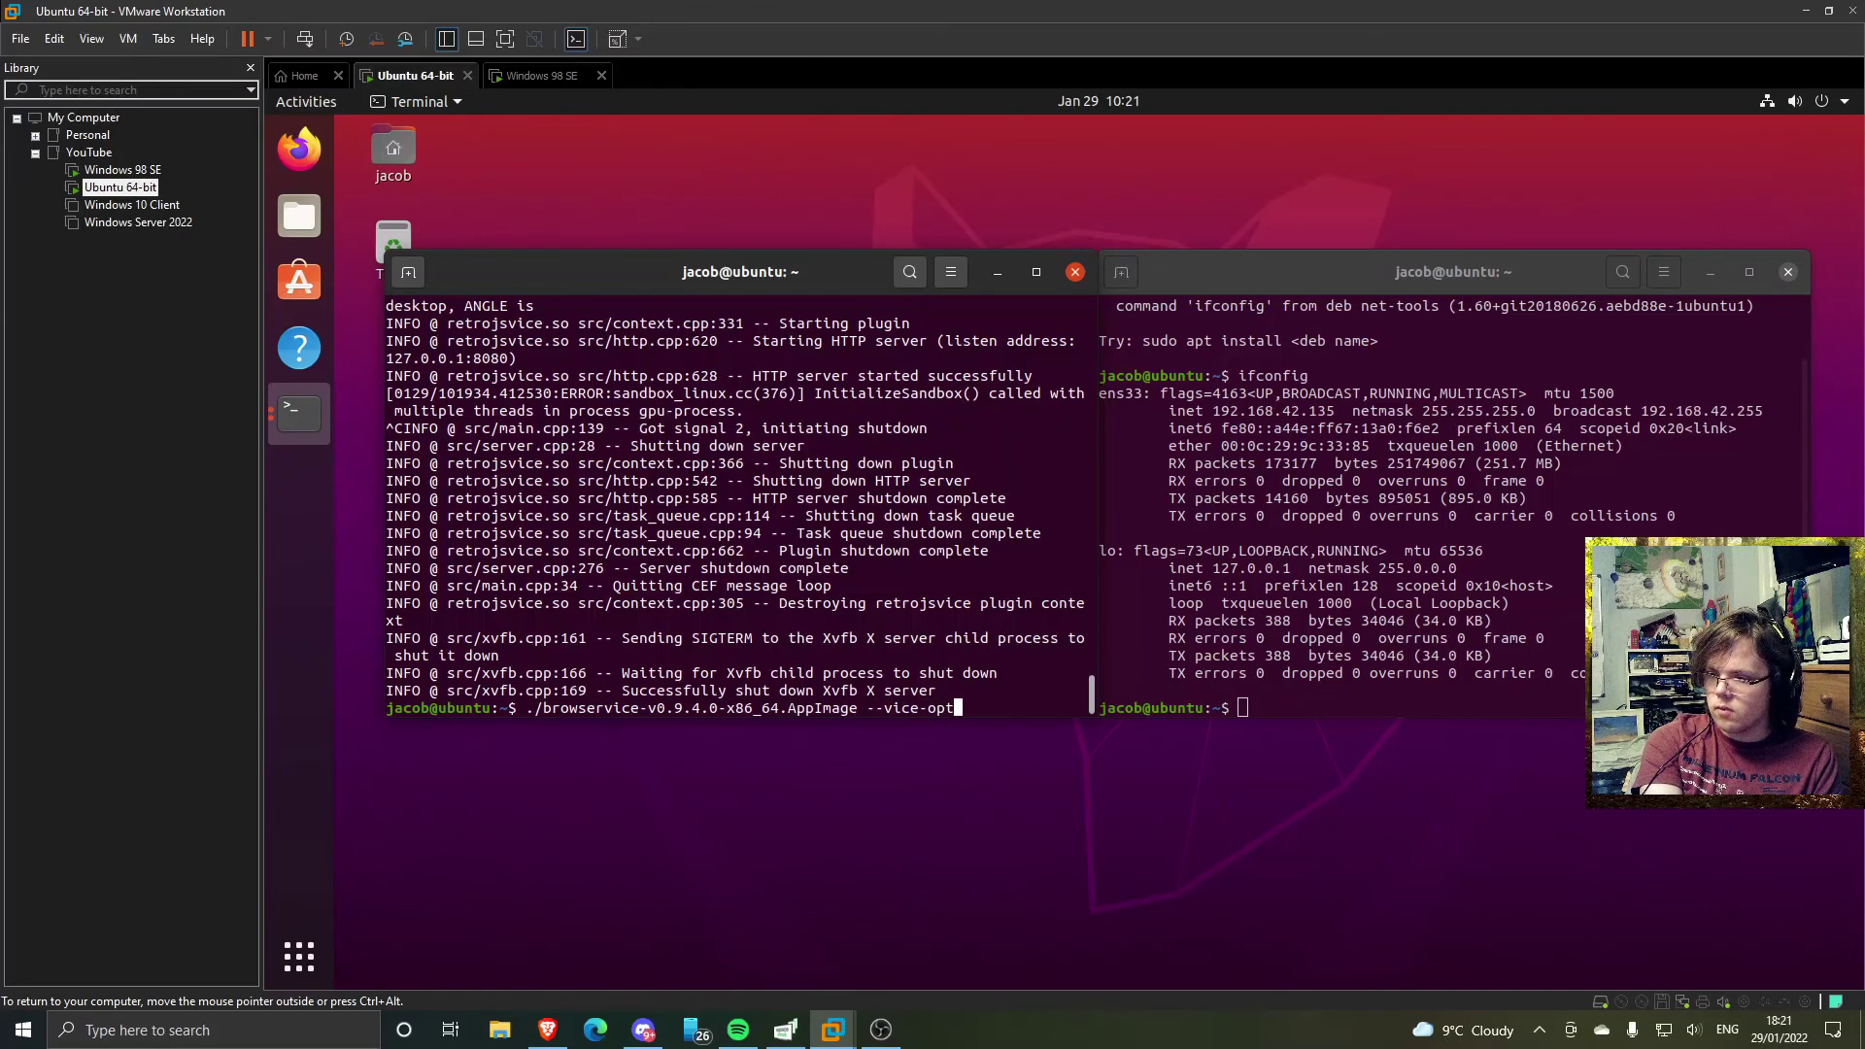
pyautogui.write('-http-')
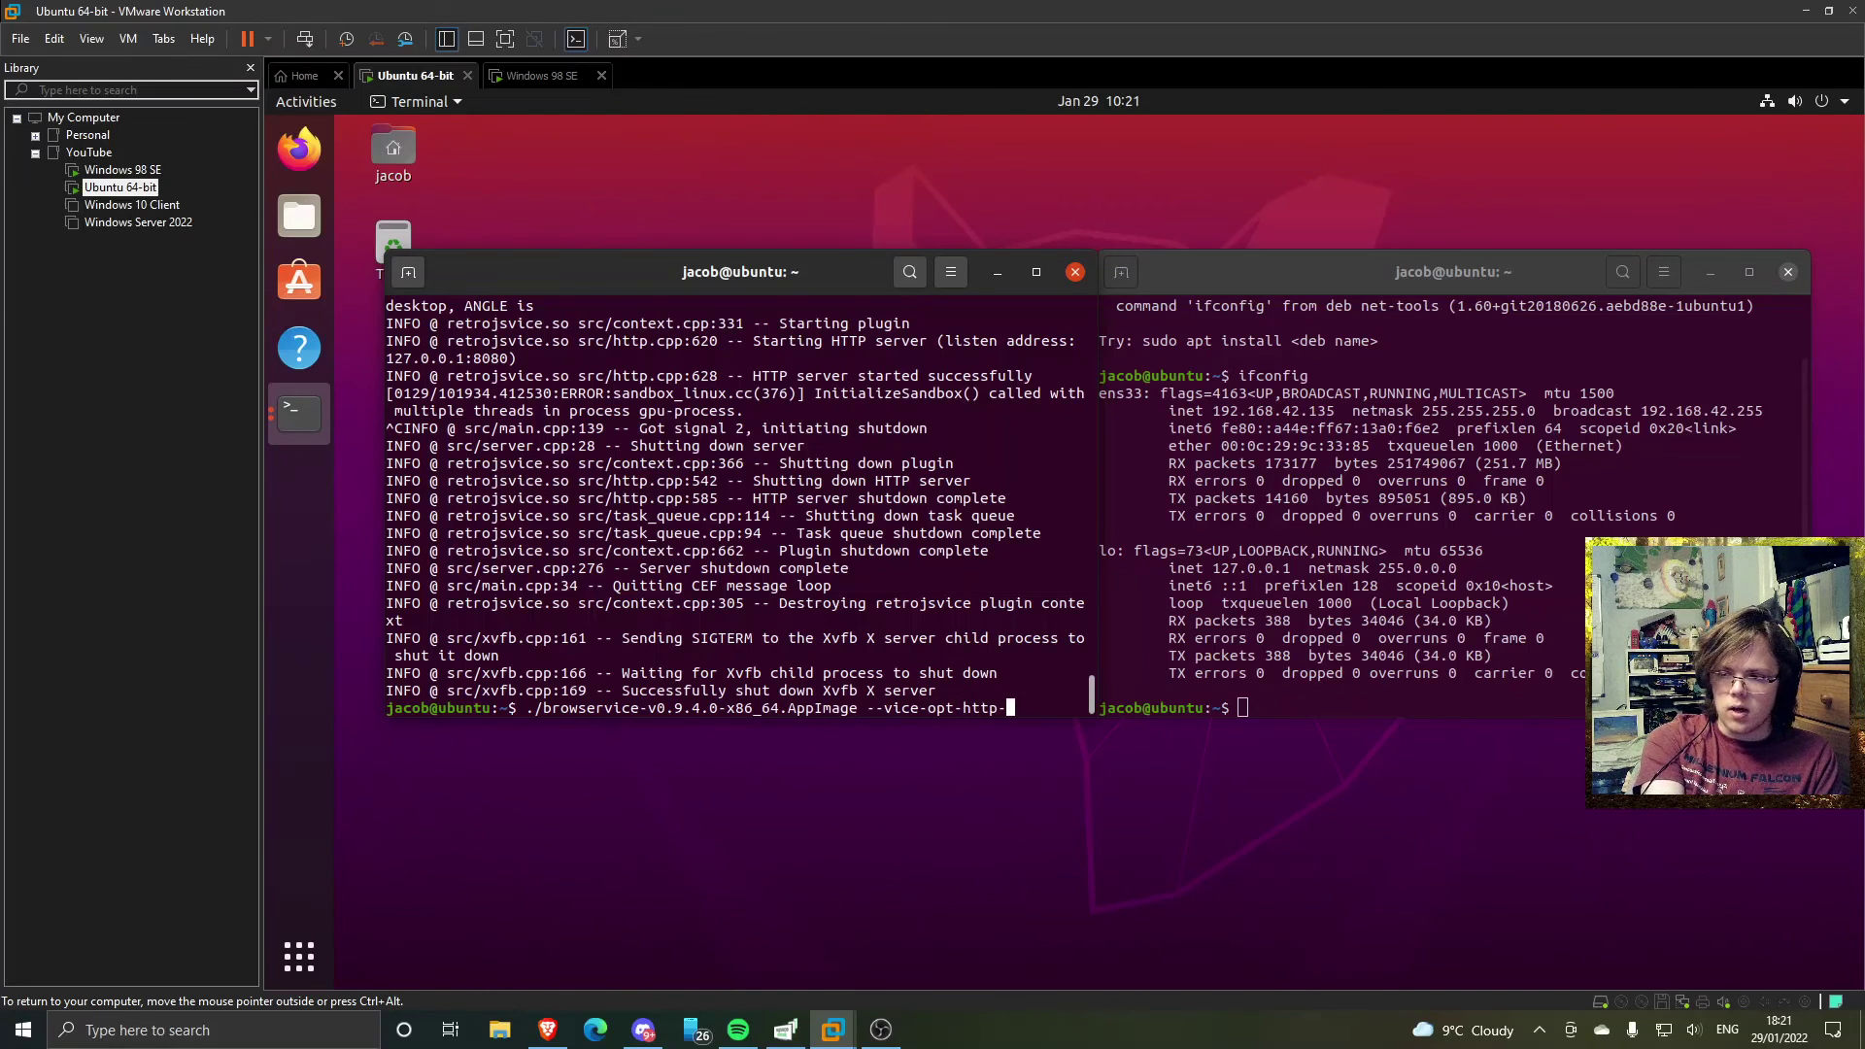
pyautogui.write('listen')
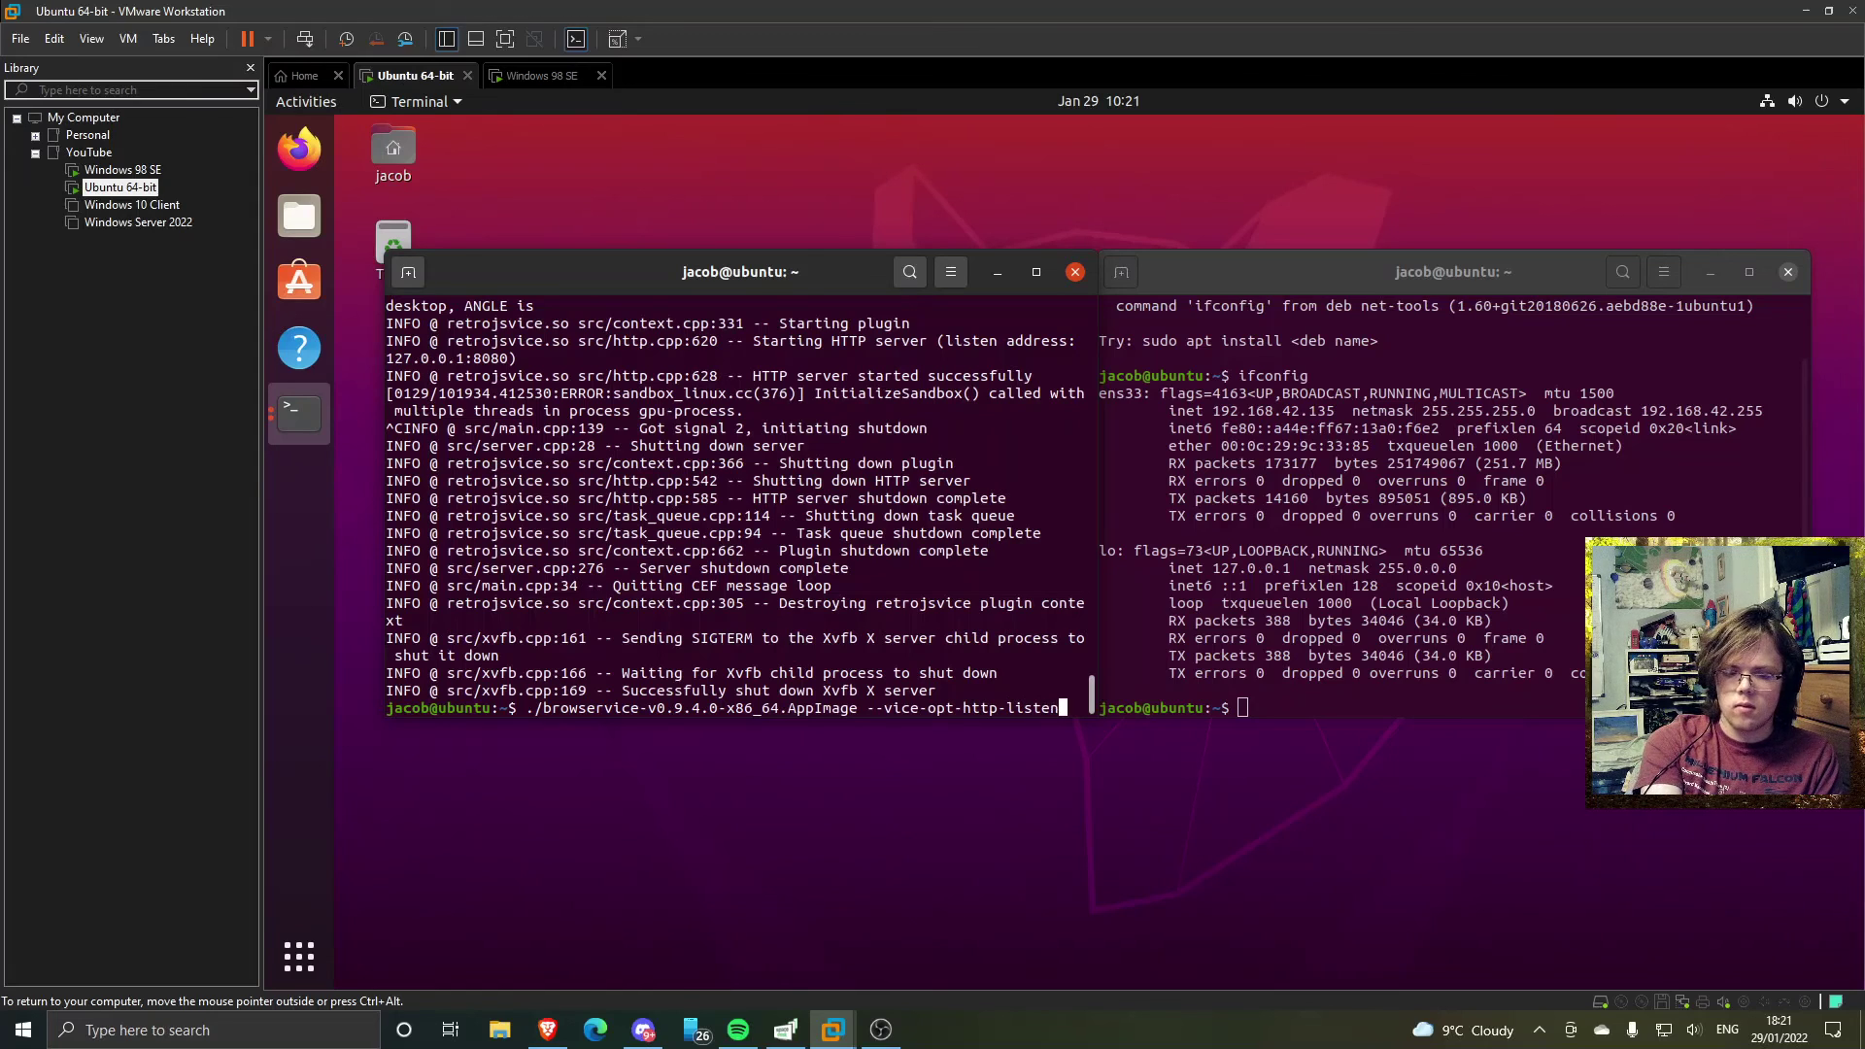
pyautogui.write('-addr')
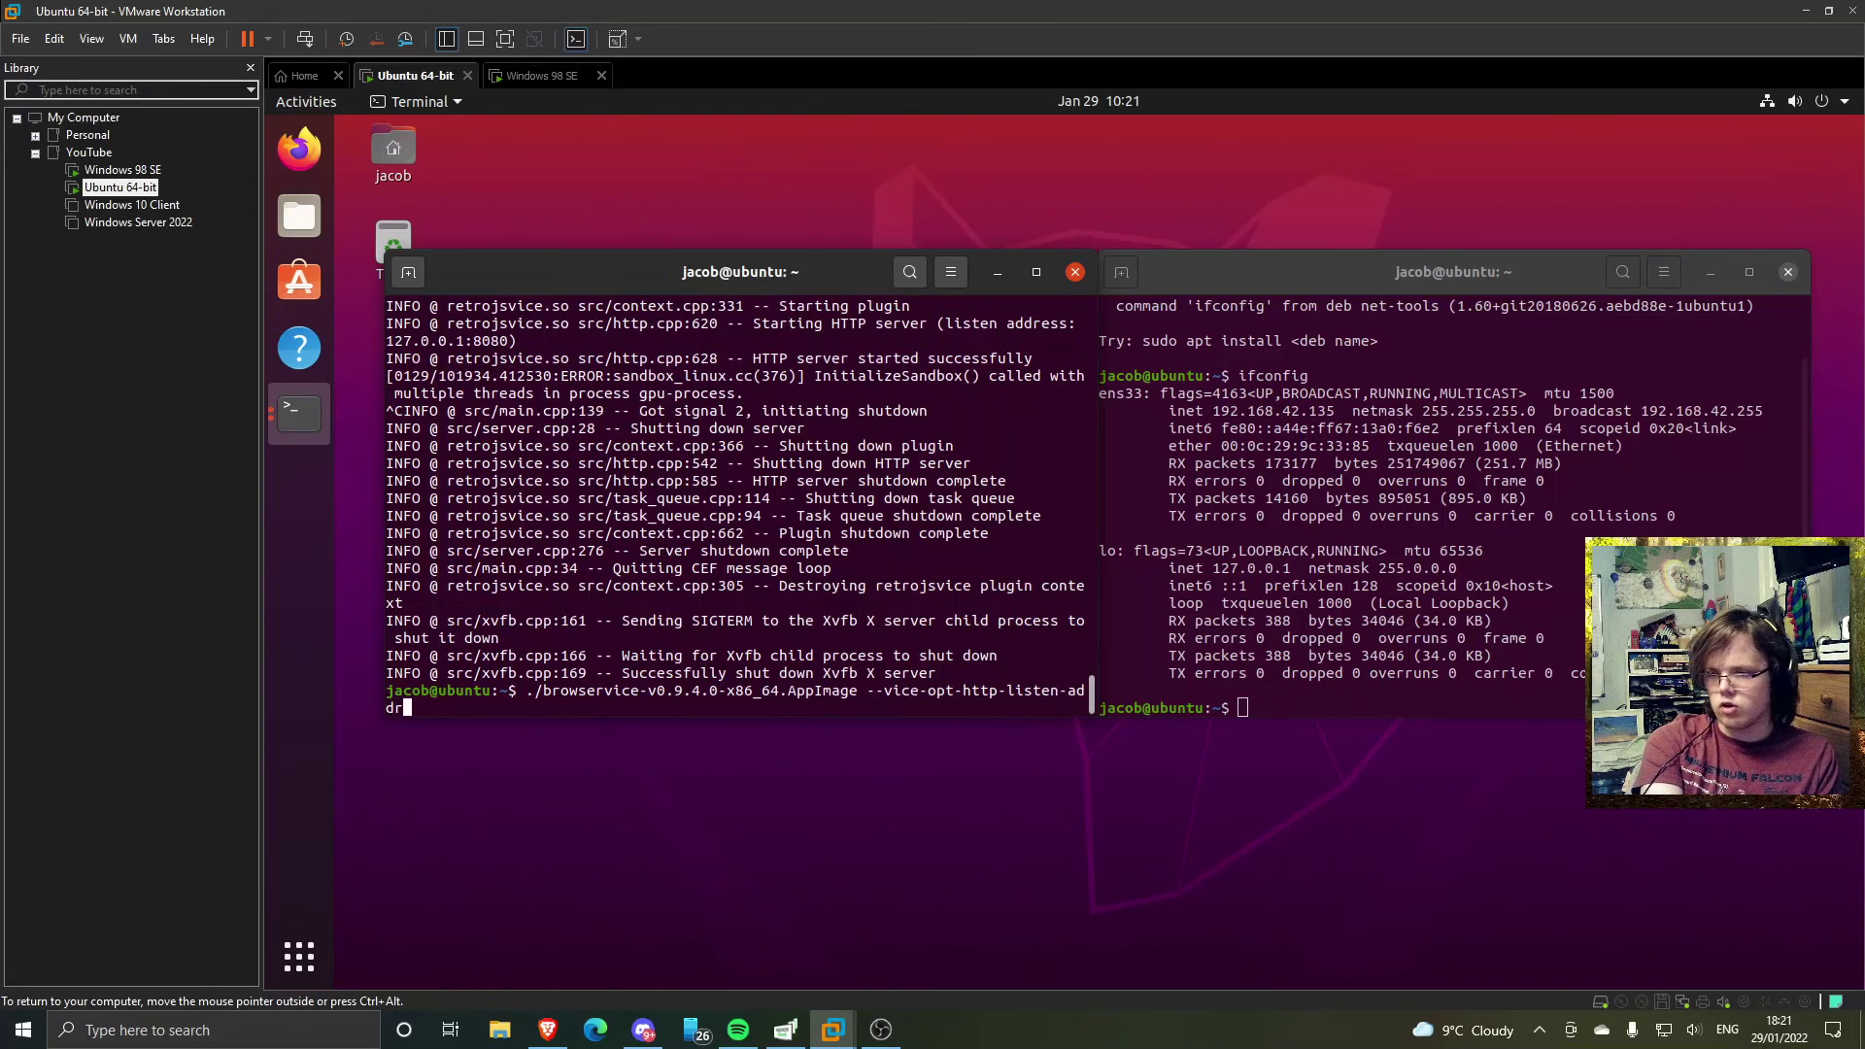
pyautogui.write('=0.0.0.0')
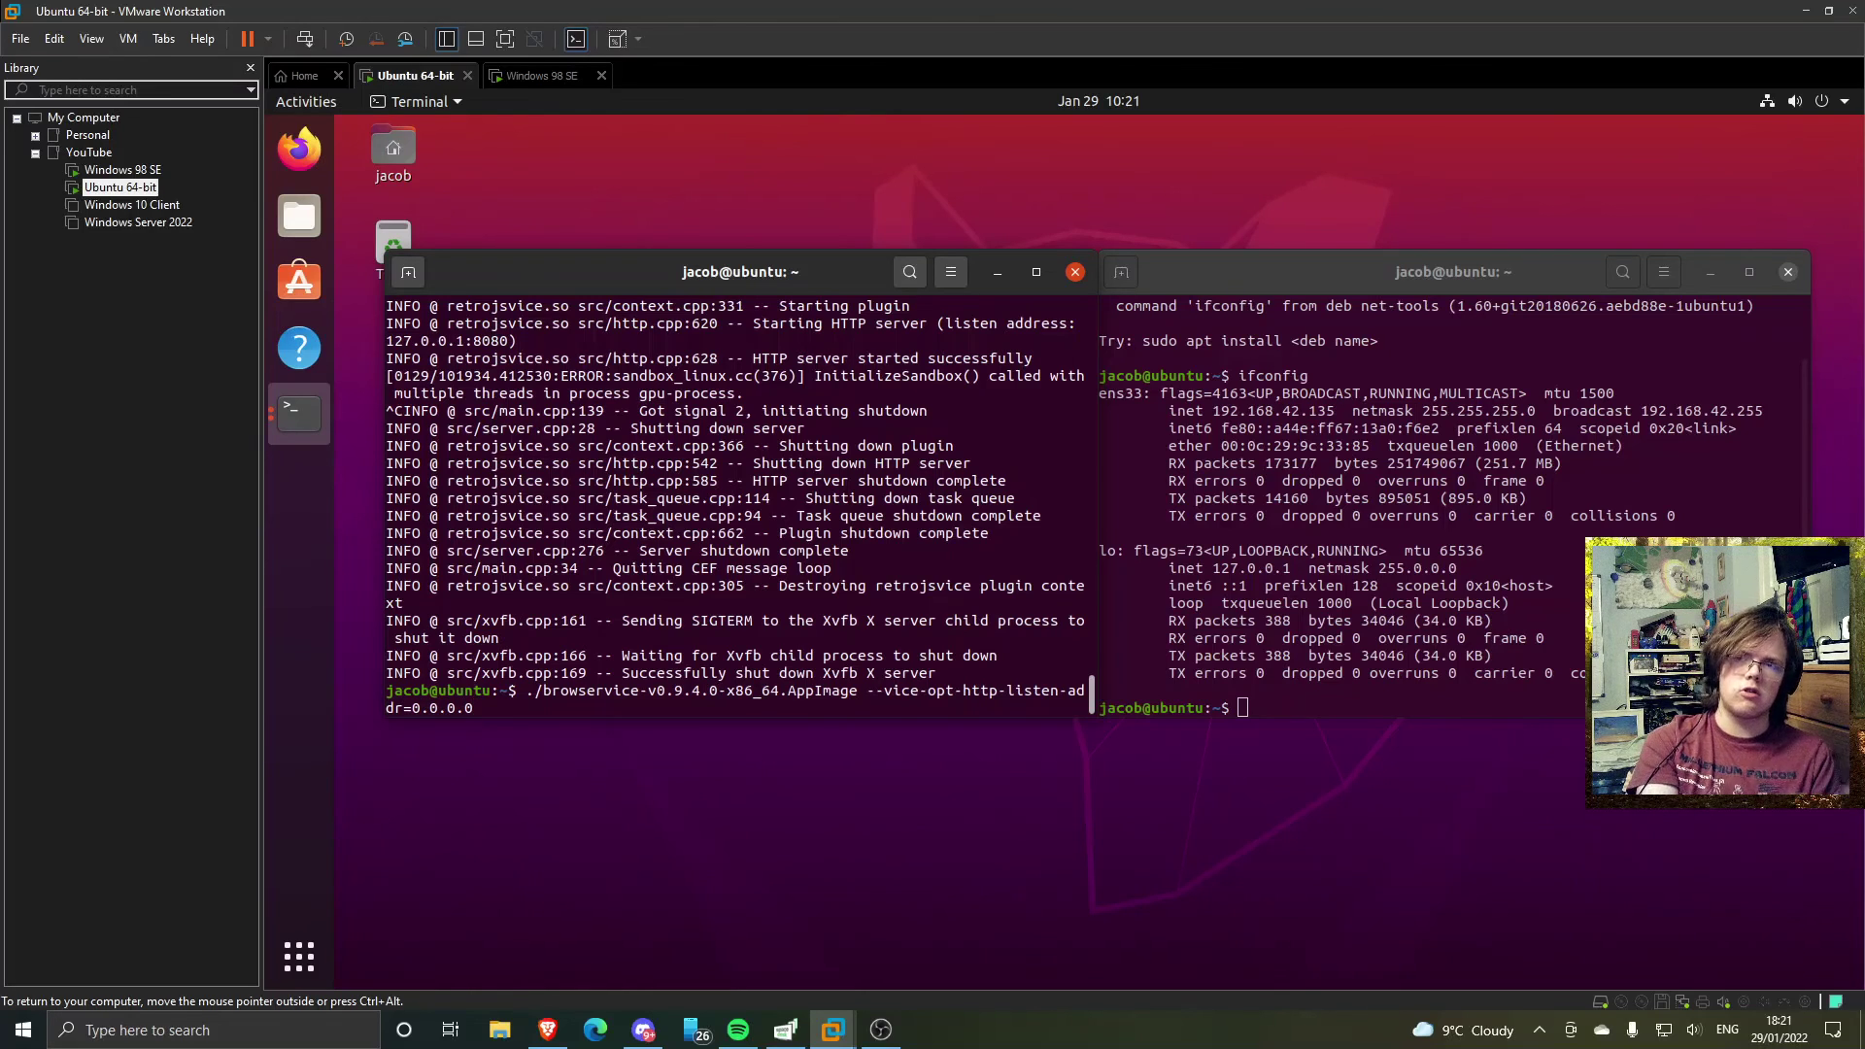
pyautogui.write(':8080')
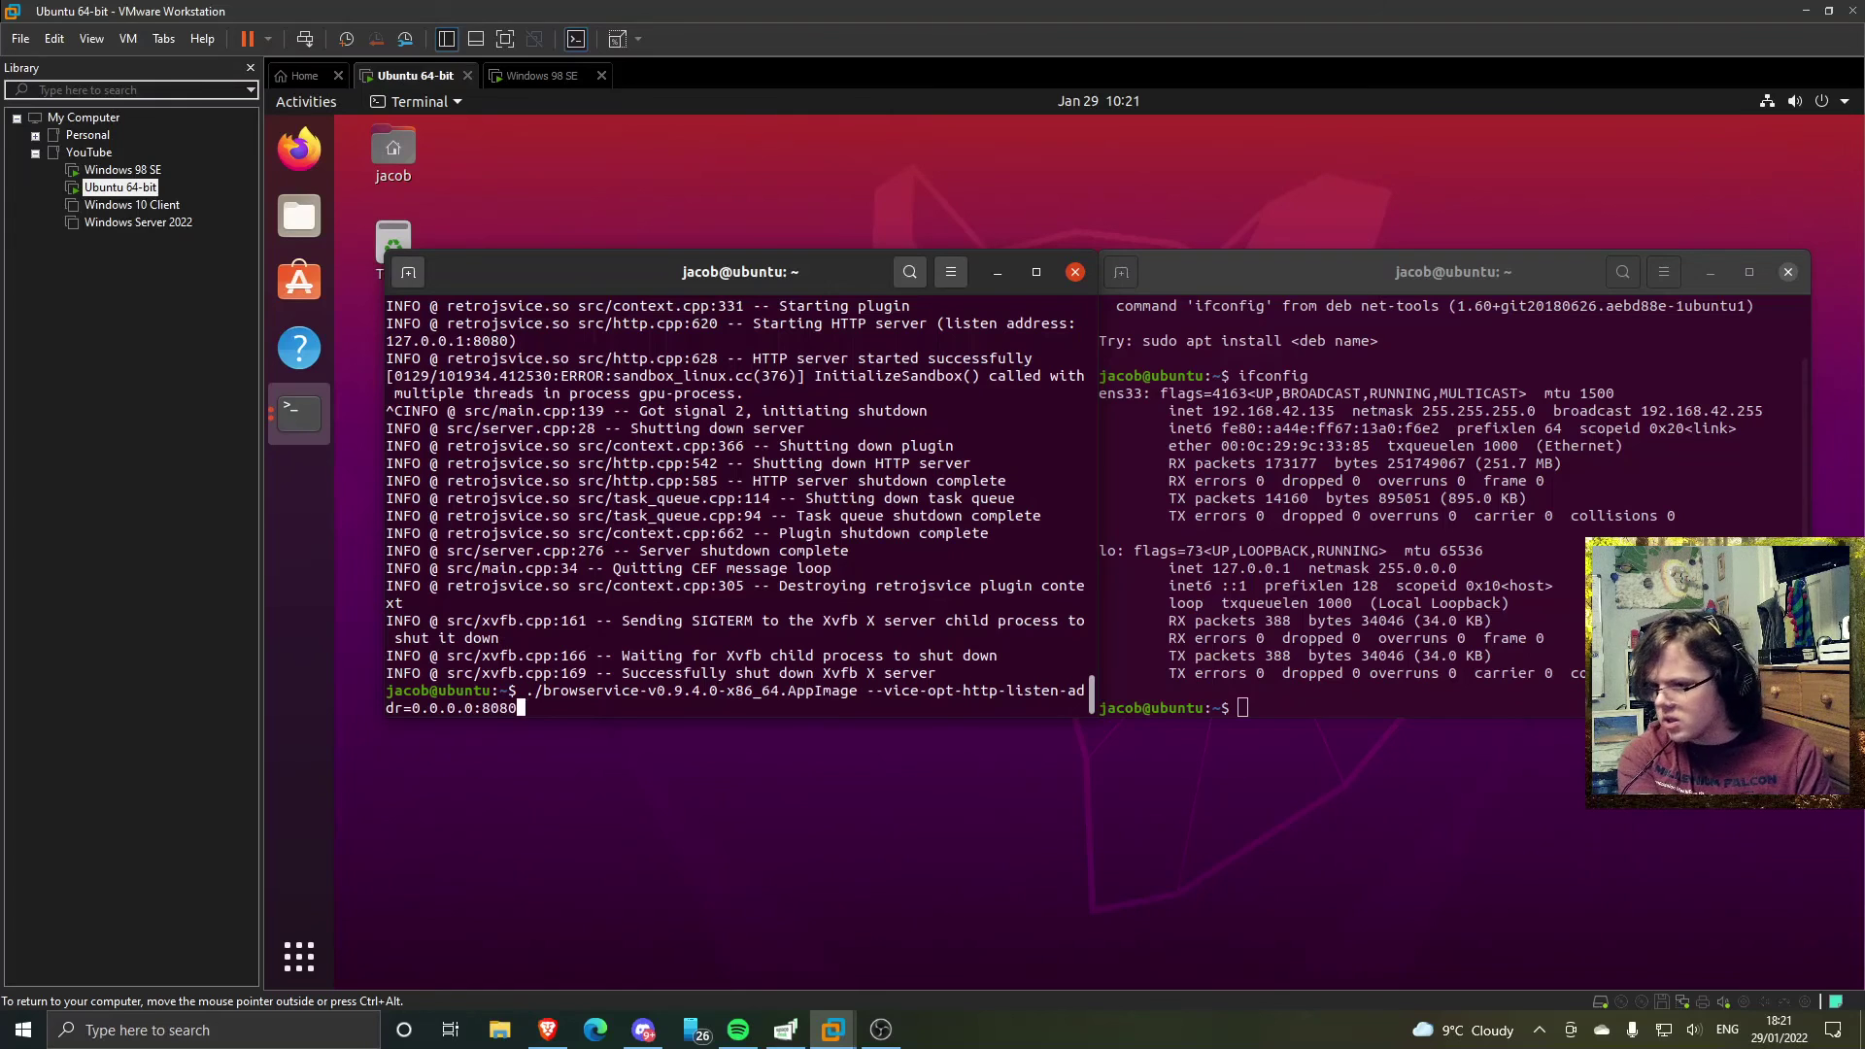
pyautogui.press('Return')
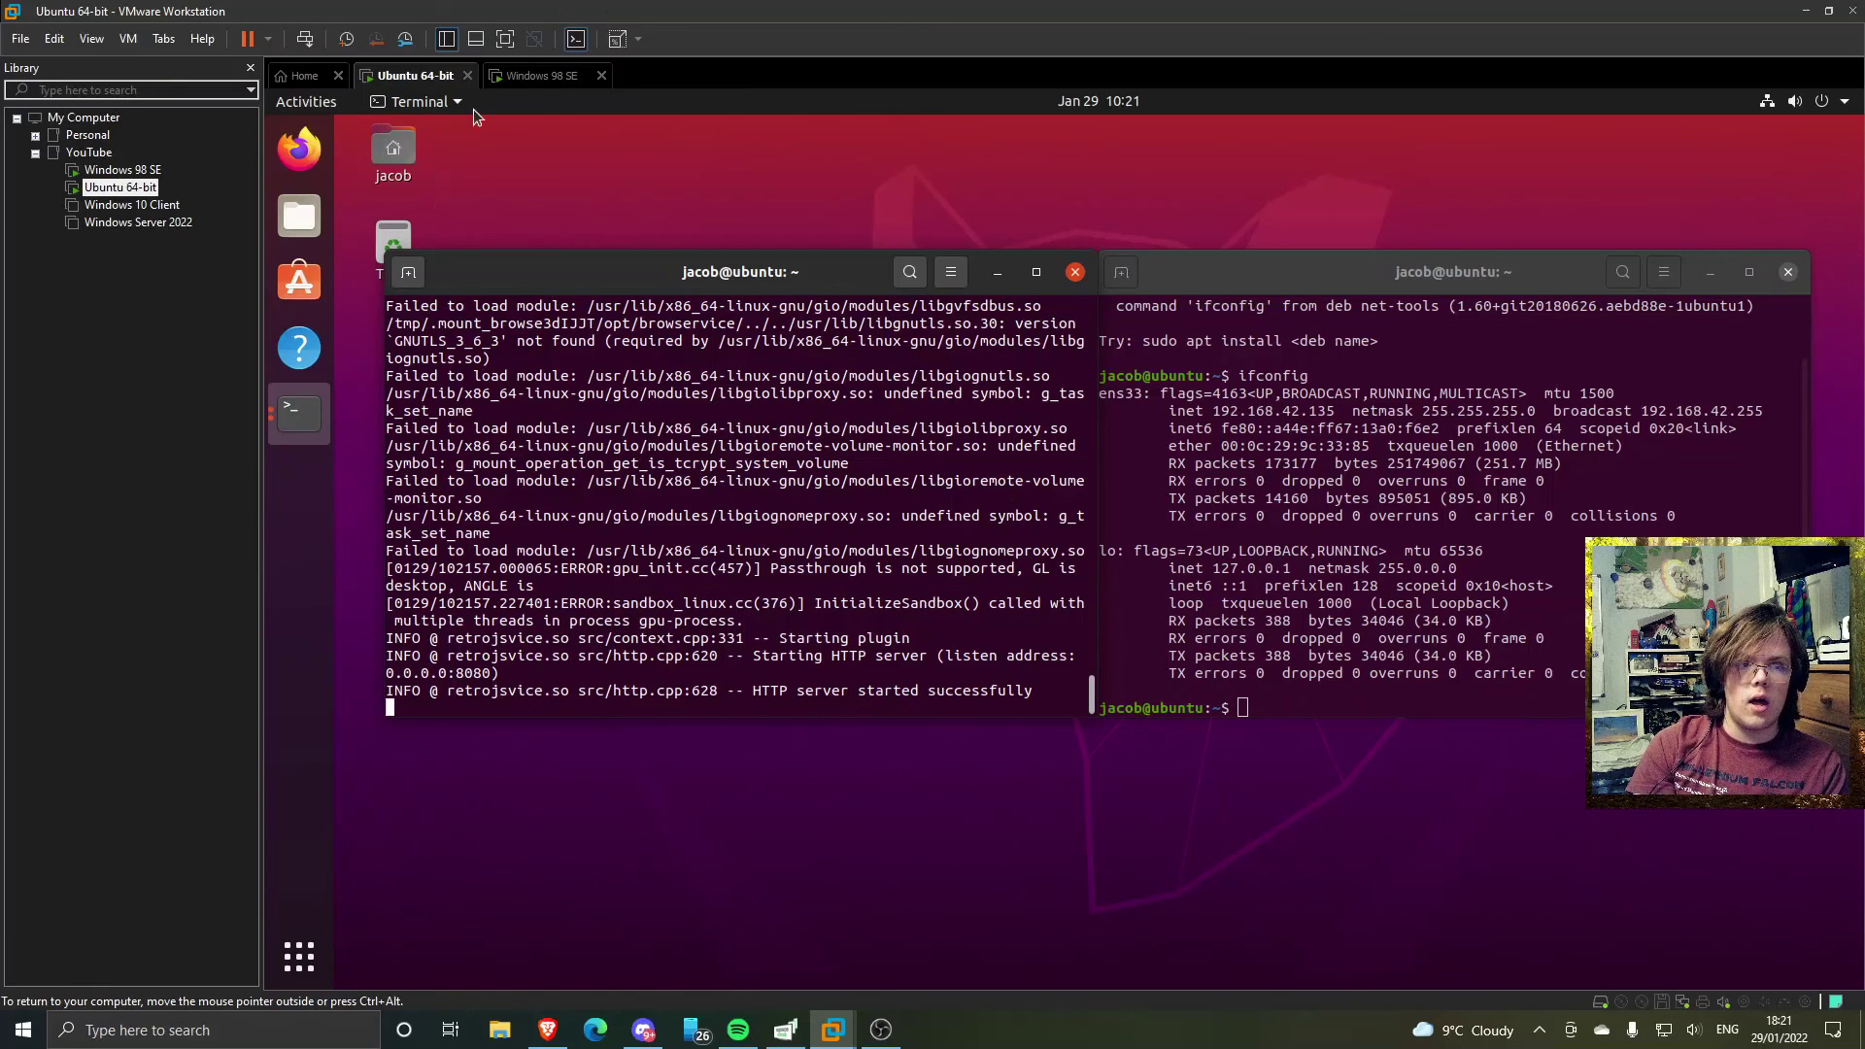
pyautogui.click(534, 76)
pyautogui.click(1068, 444)
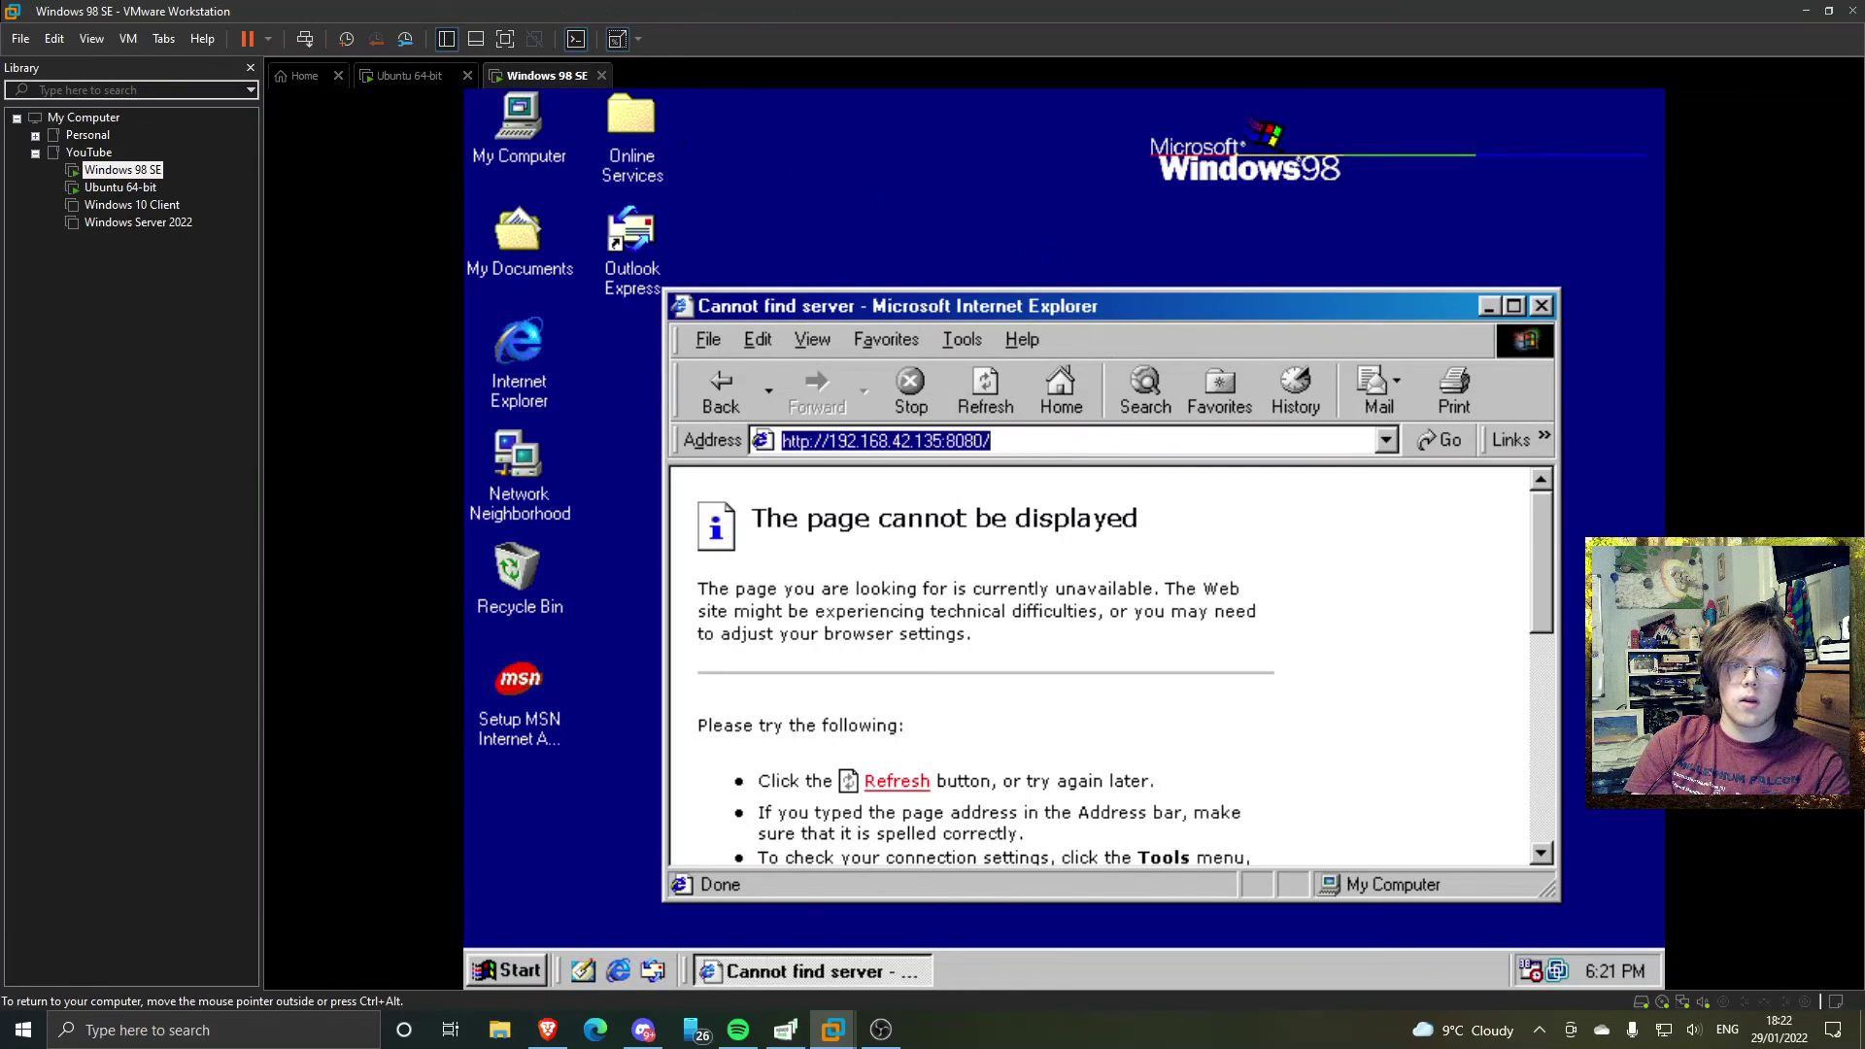
pyautogui.press('Return')
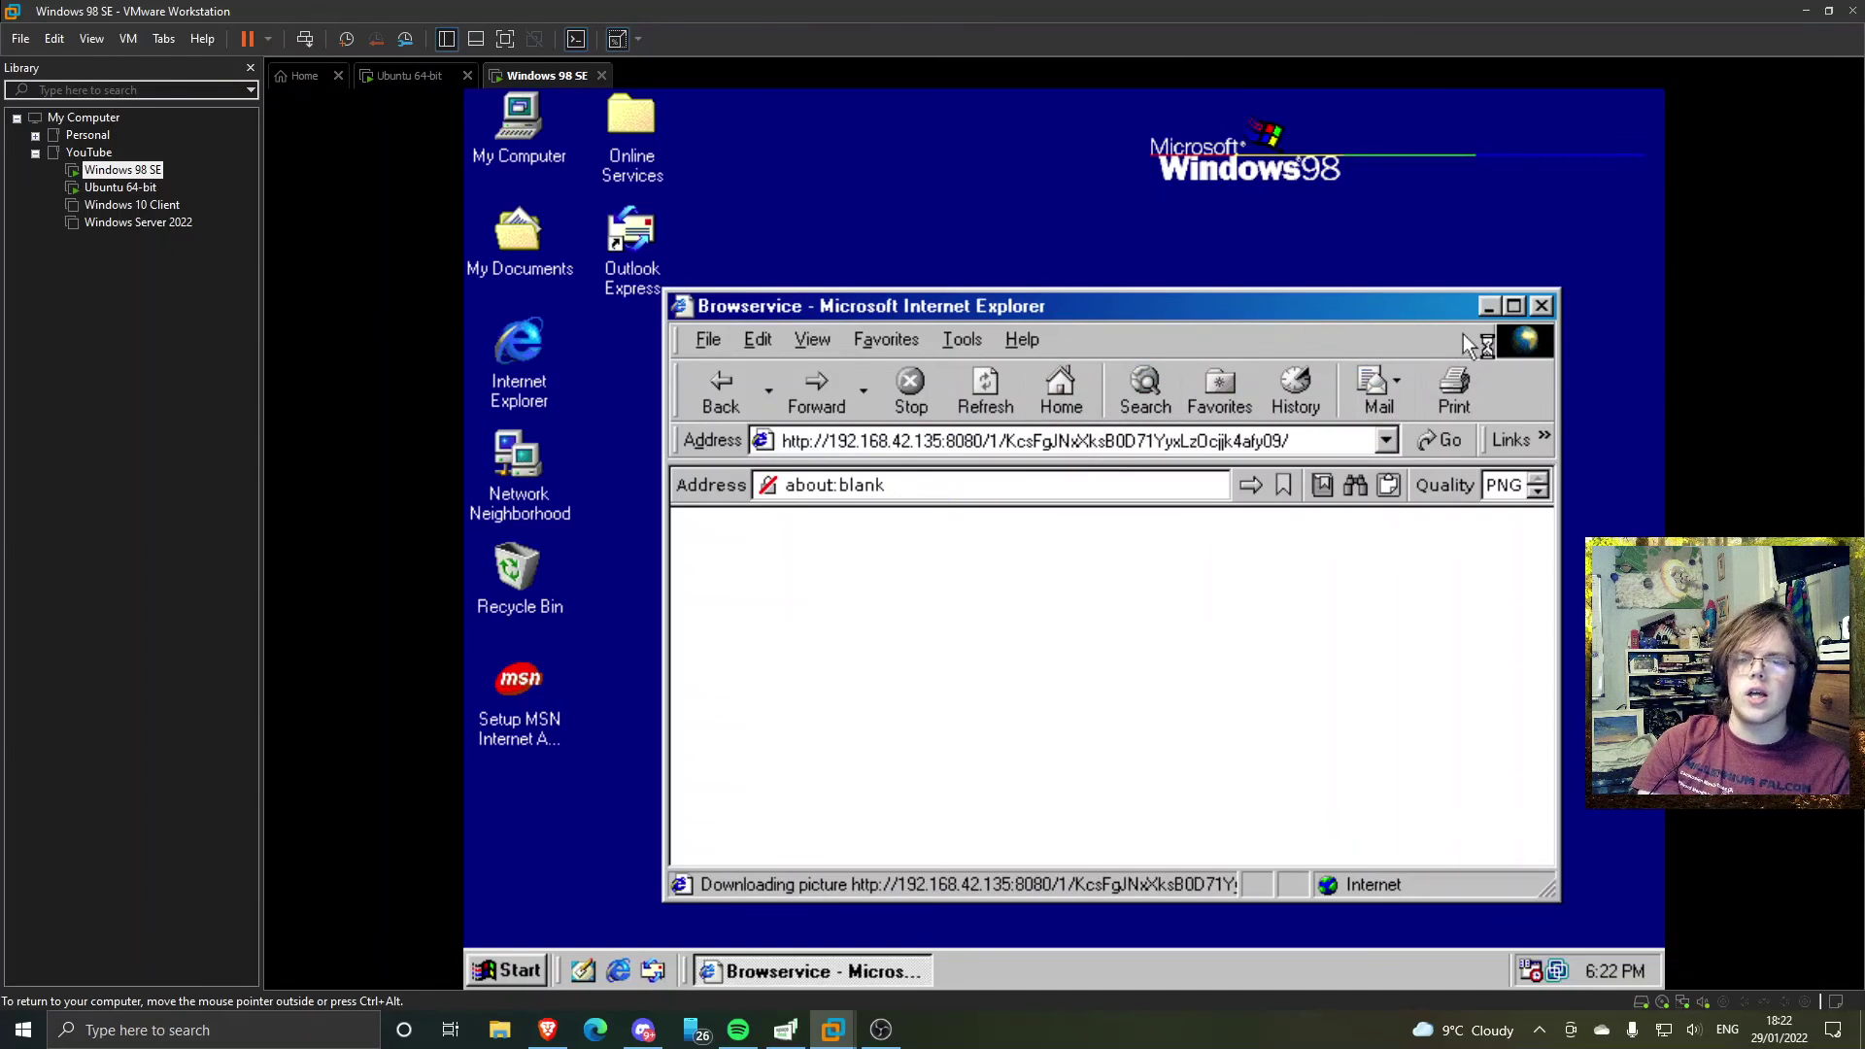
pyautogui.click(1508, 307)
# - Open google.co.uk through Browservice's own address bar and agree to Google's cookie terms
pyautogui.click(781, 280)
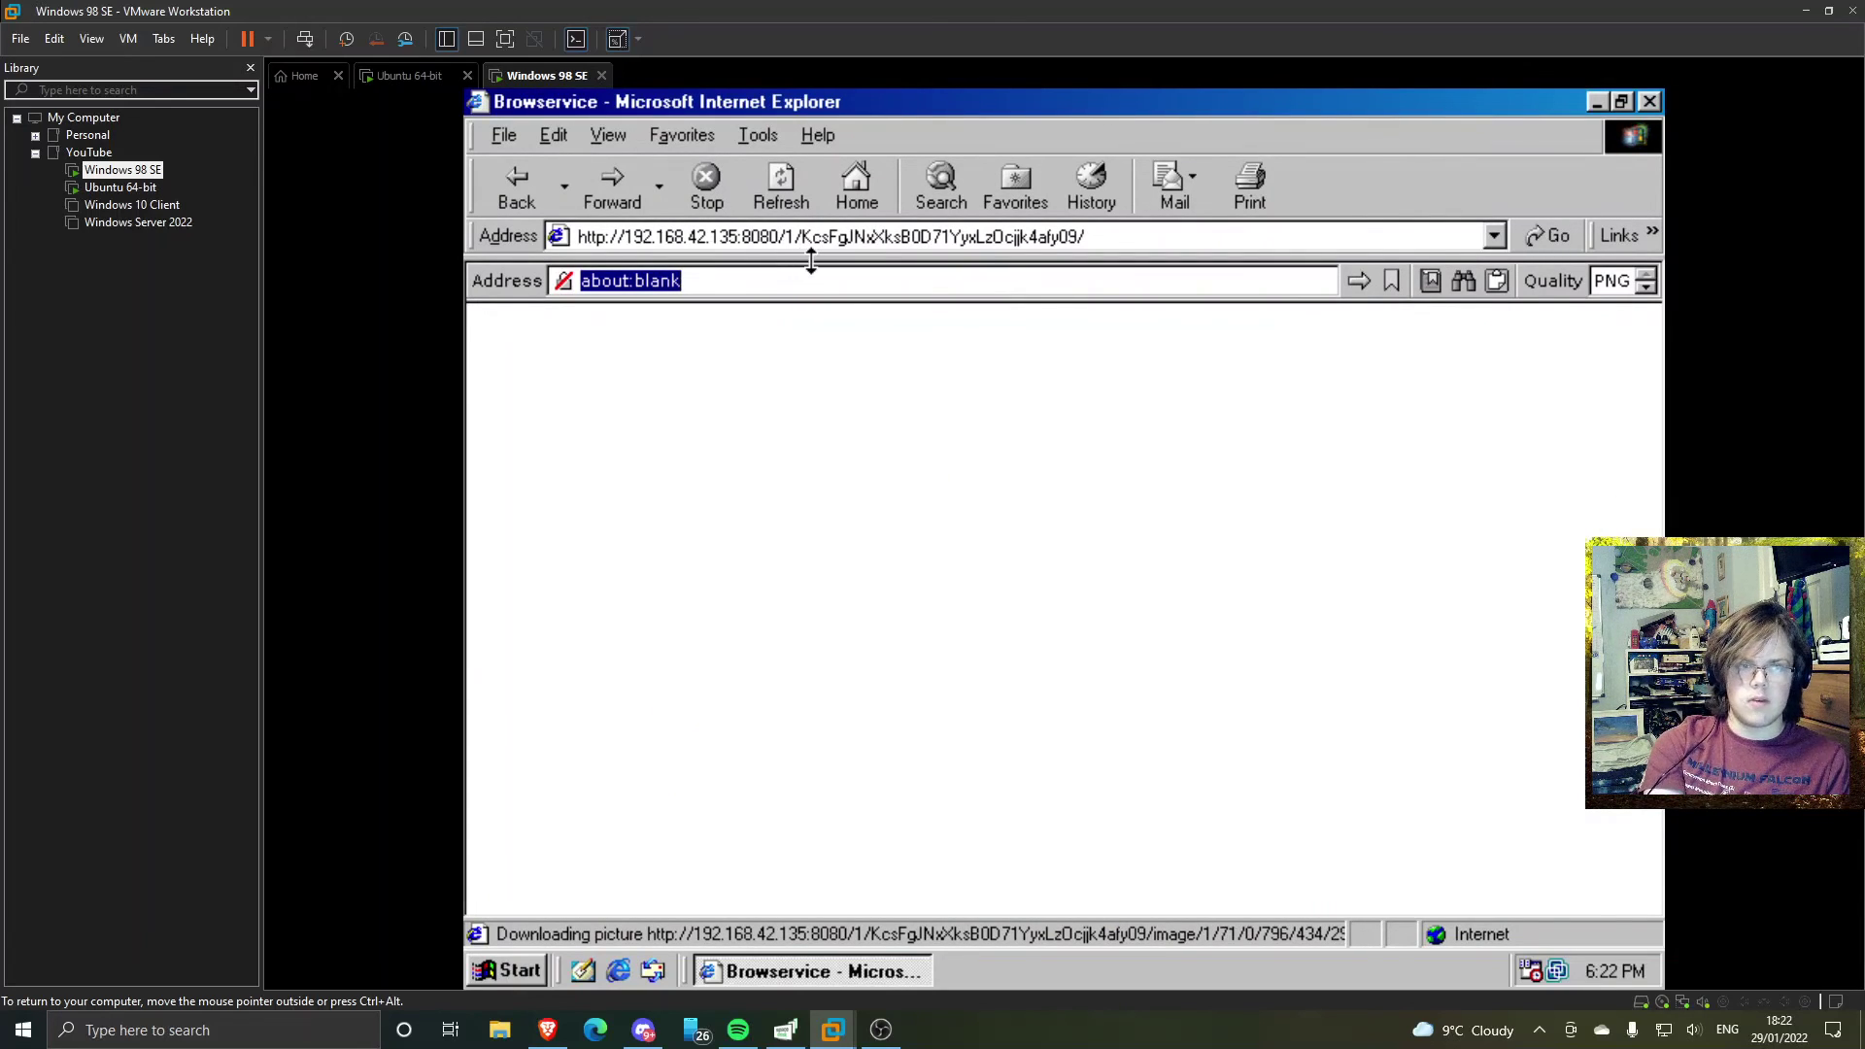
pyautogui.write('google.co.uk')
pyautogui.press('Return')
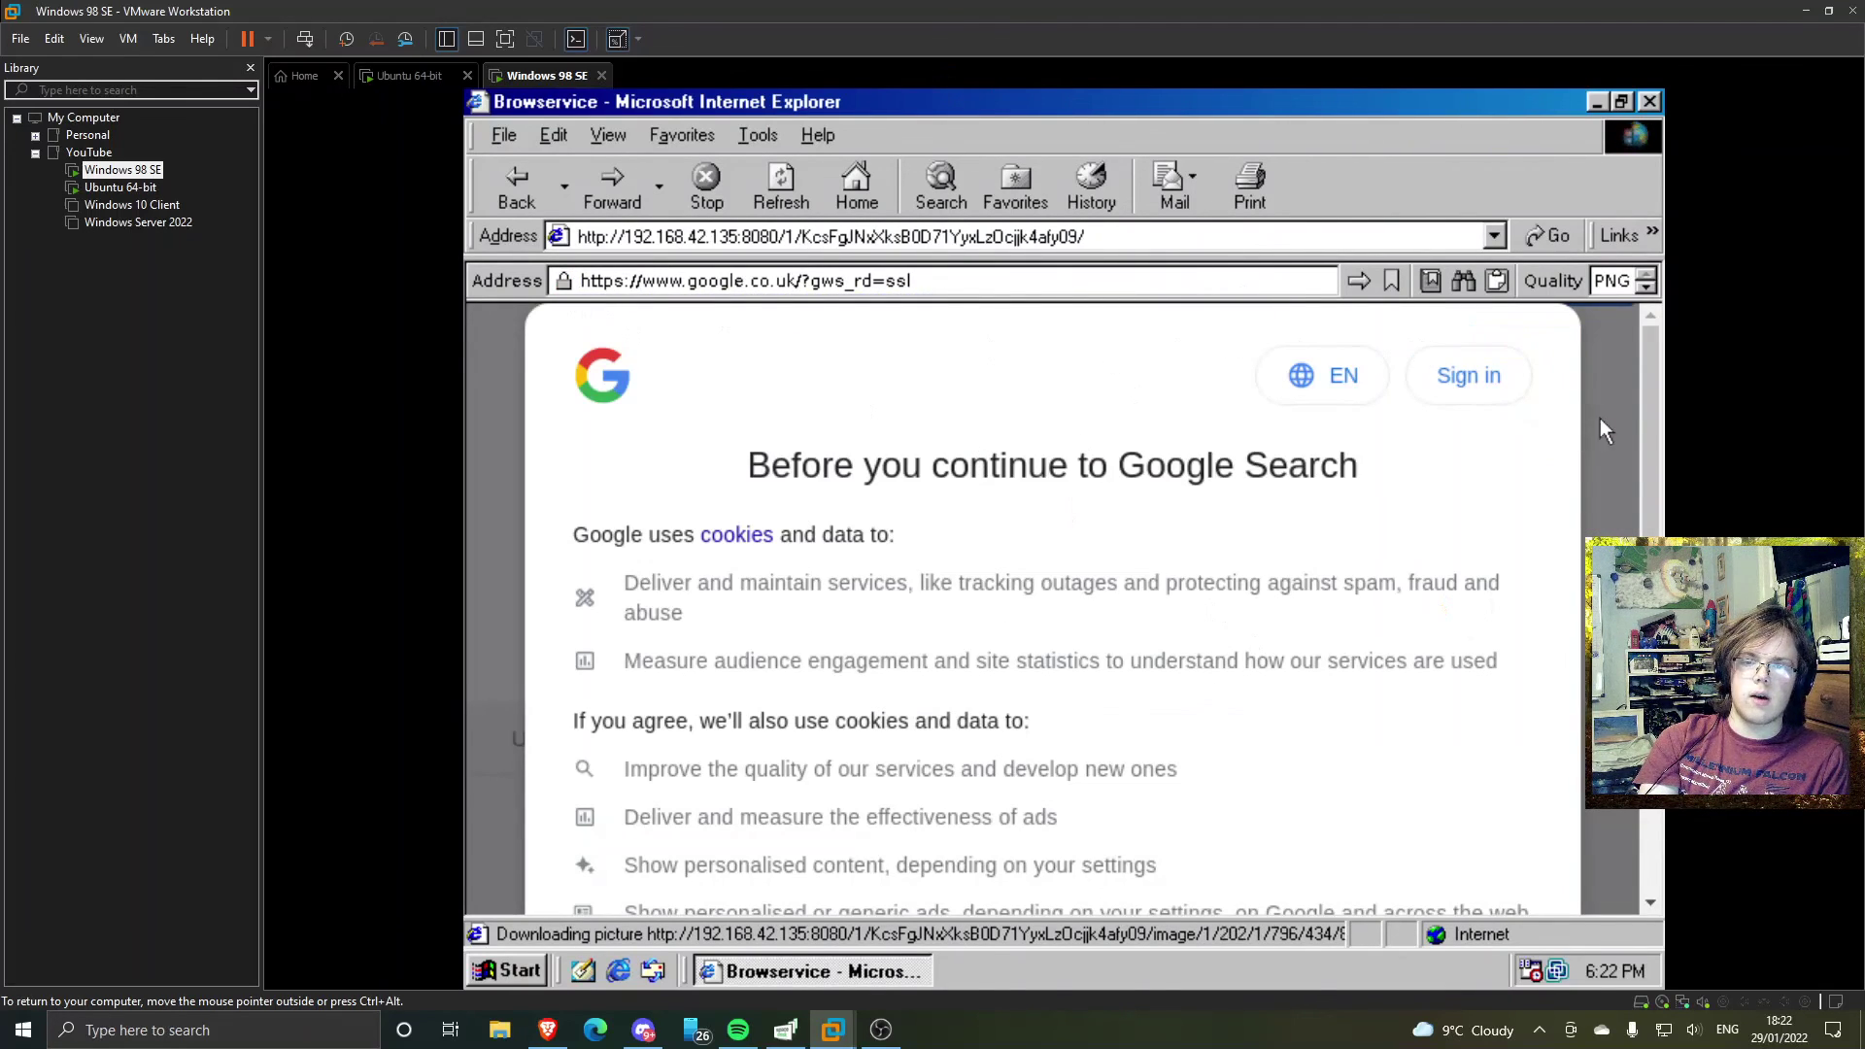
pyautogui.scroll(-5, 1464, 746)
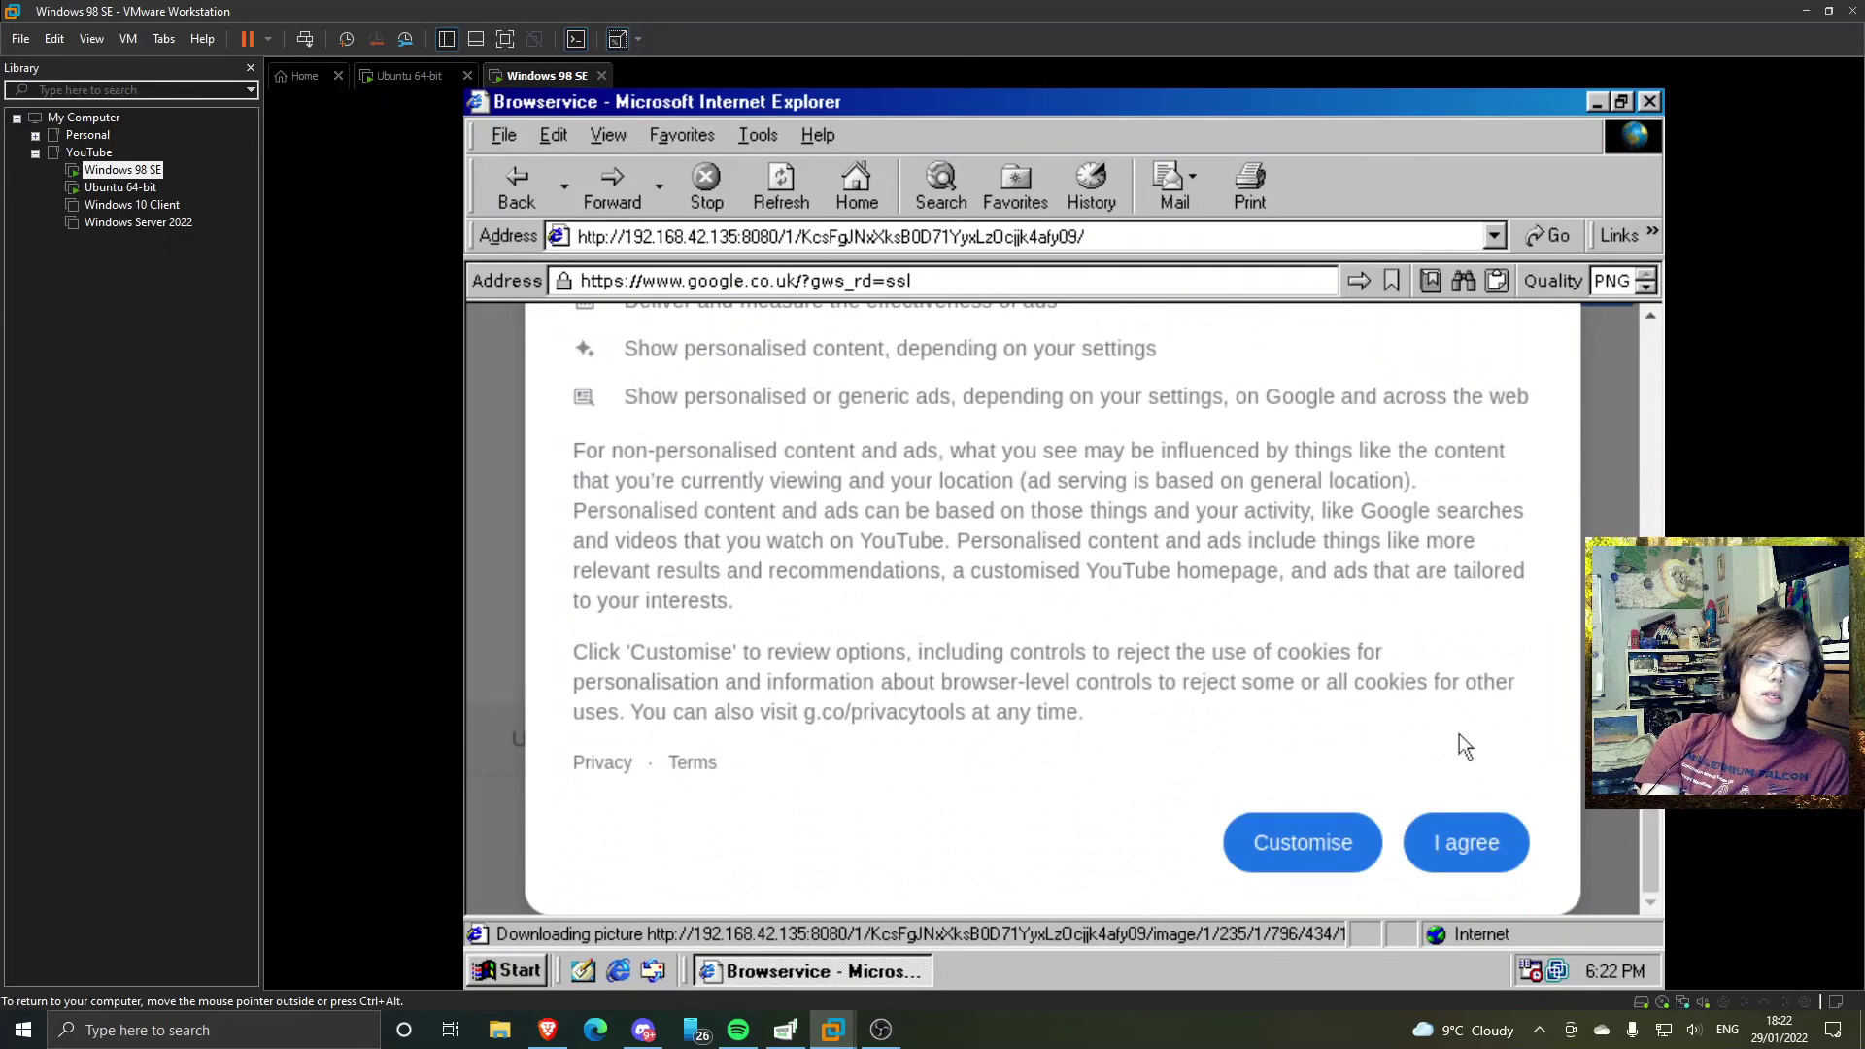
pyautogui.click(1448, 841)
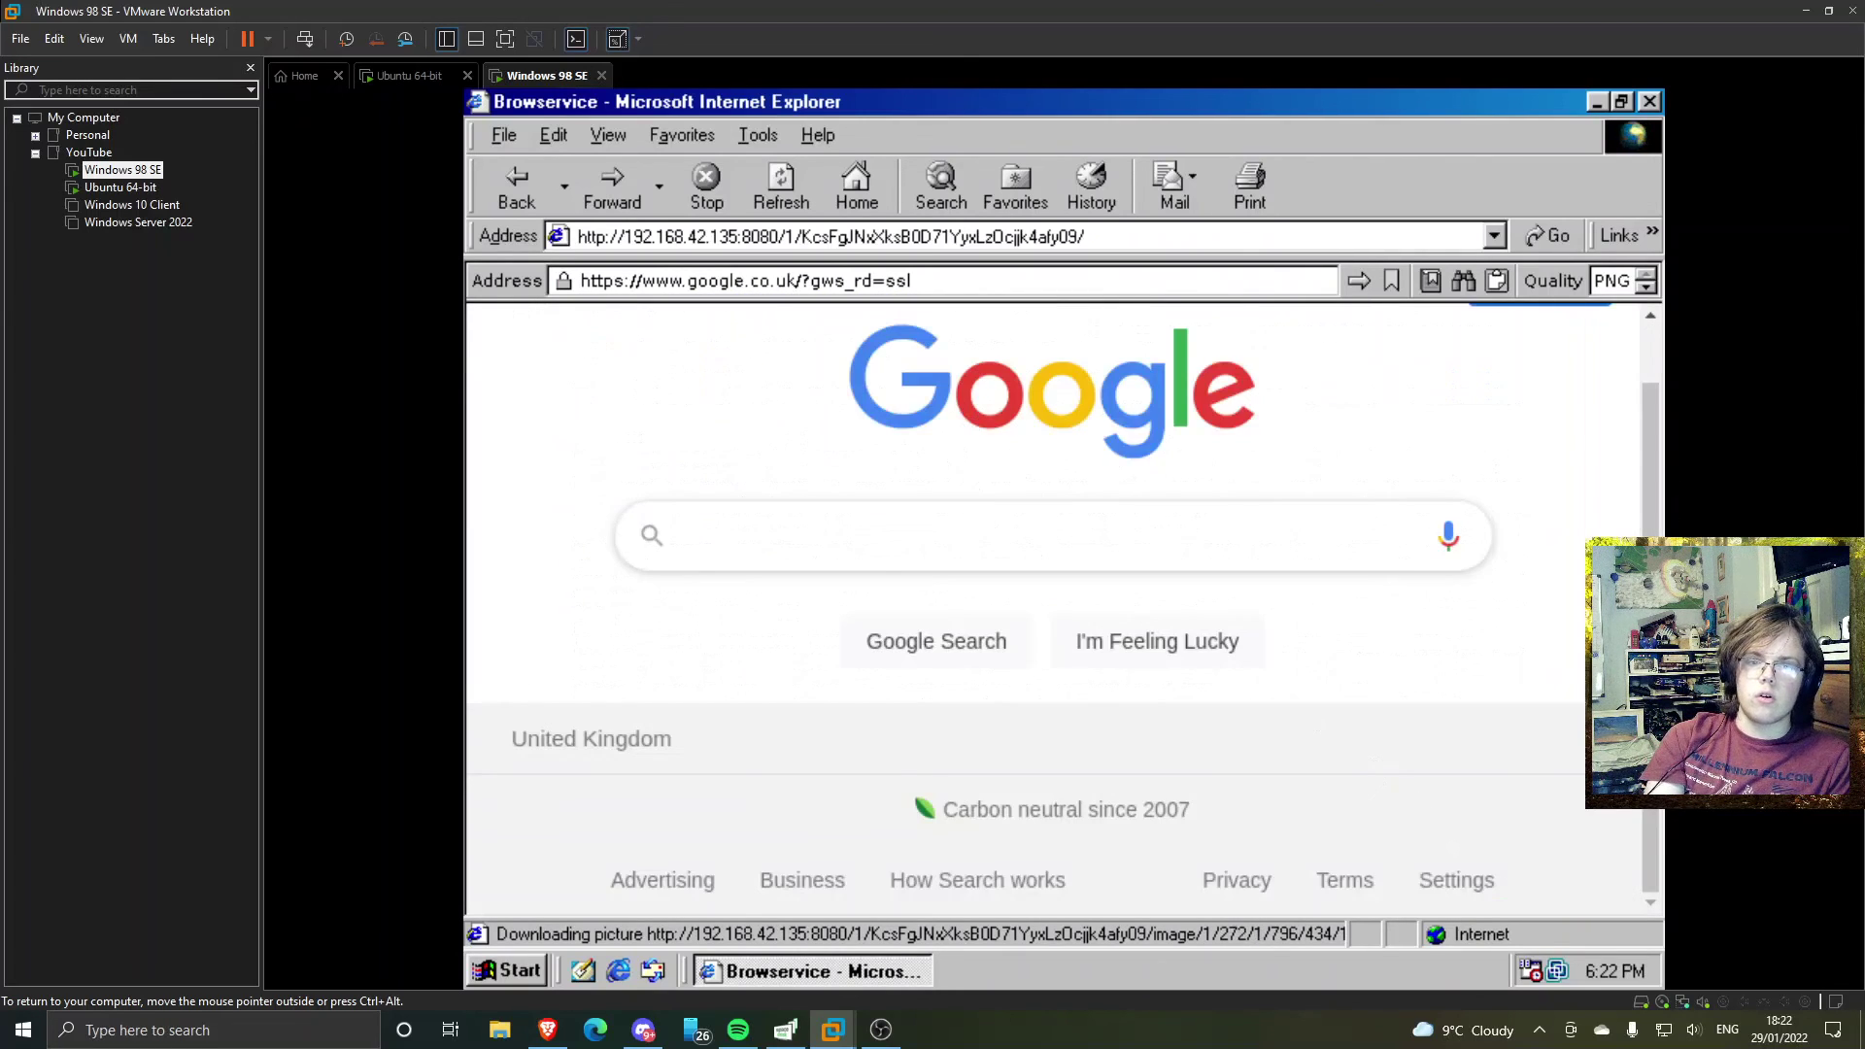
# - Load youtube.com through the Browservice address bar
pyautogui.click(957, 282)
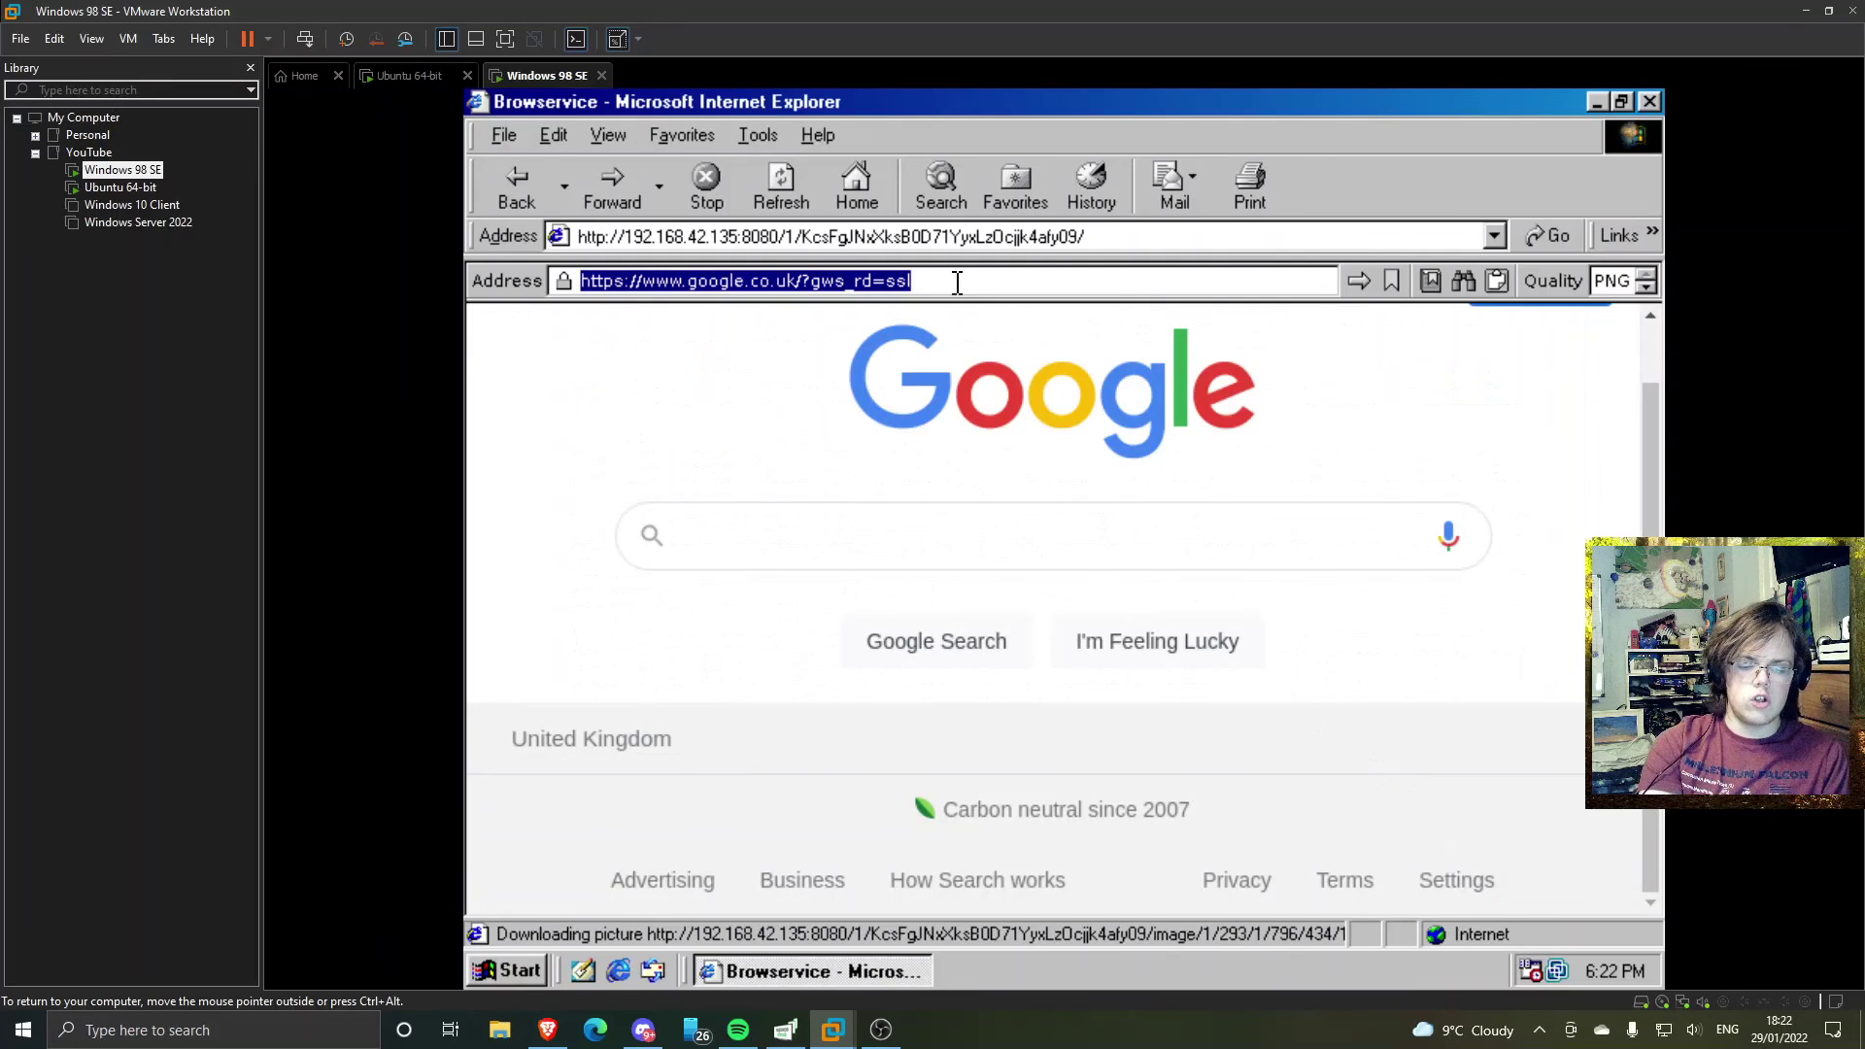
pyautogui.write('you')
pyautogui.press('BackSpace')
pyautogui.press('BackSpace')
pyautogui.press('BackSpace')
pyautogui.write('youtube.com')
pyautogui.press('Return')
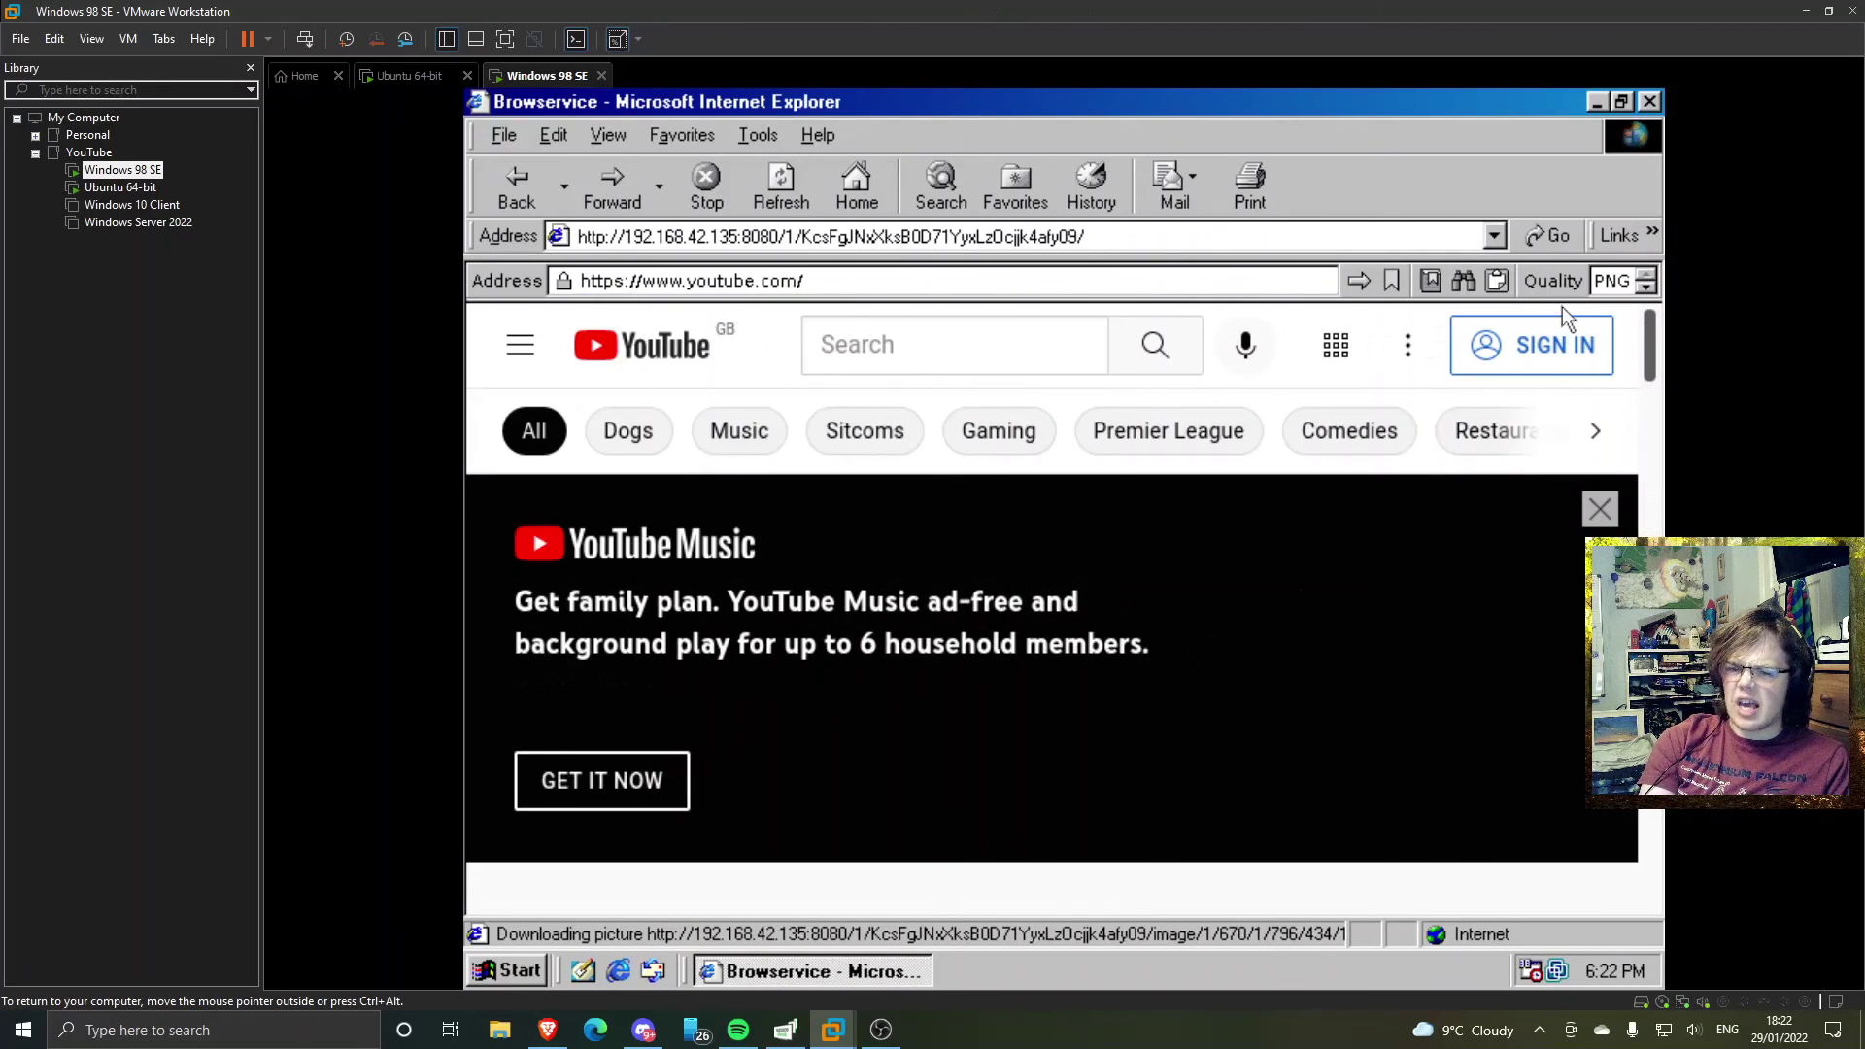
# - Play the video "Dog Stops Tornado from Forming", pause it and dismiss the signed-out notice
pyautogui.scroll(-4, 1049, 679)
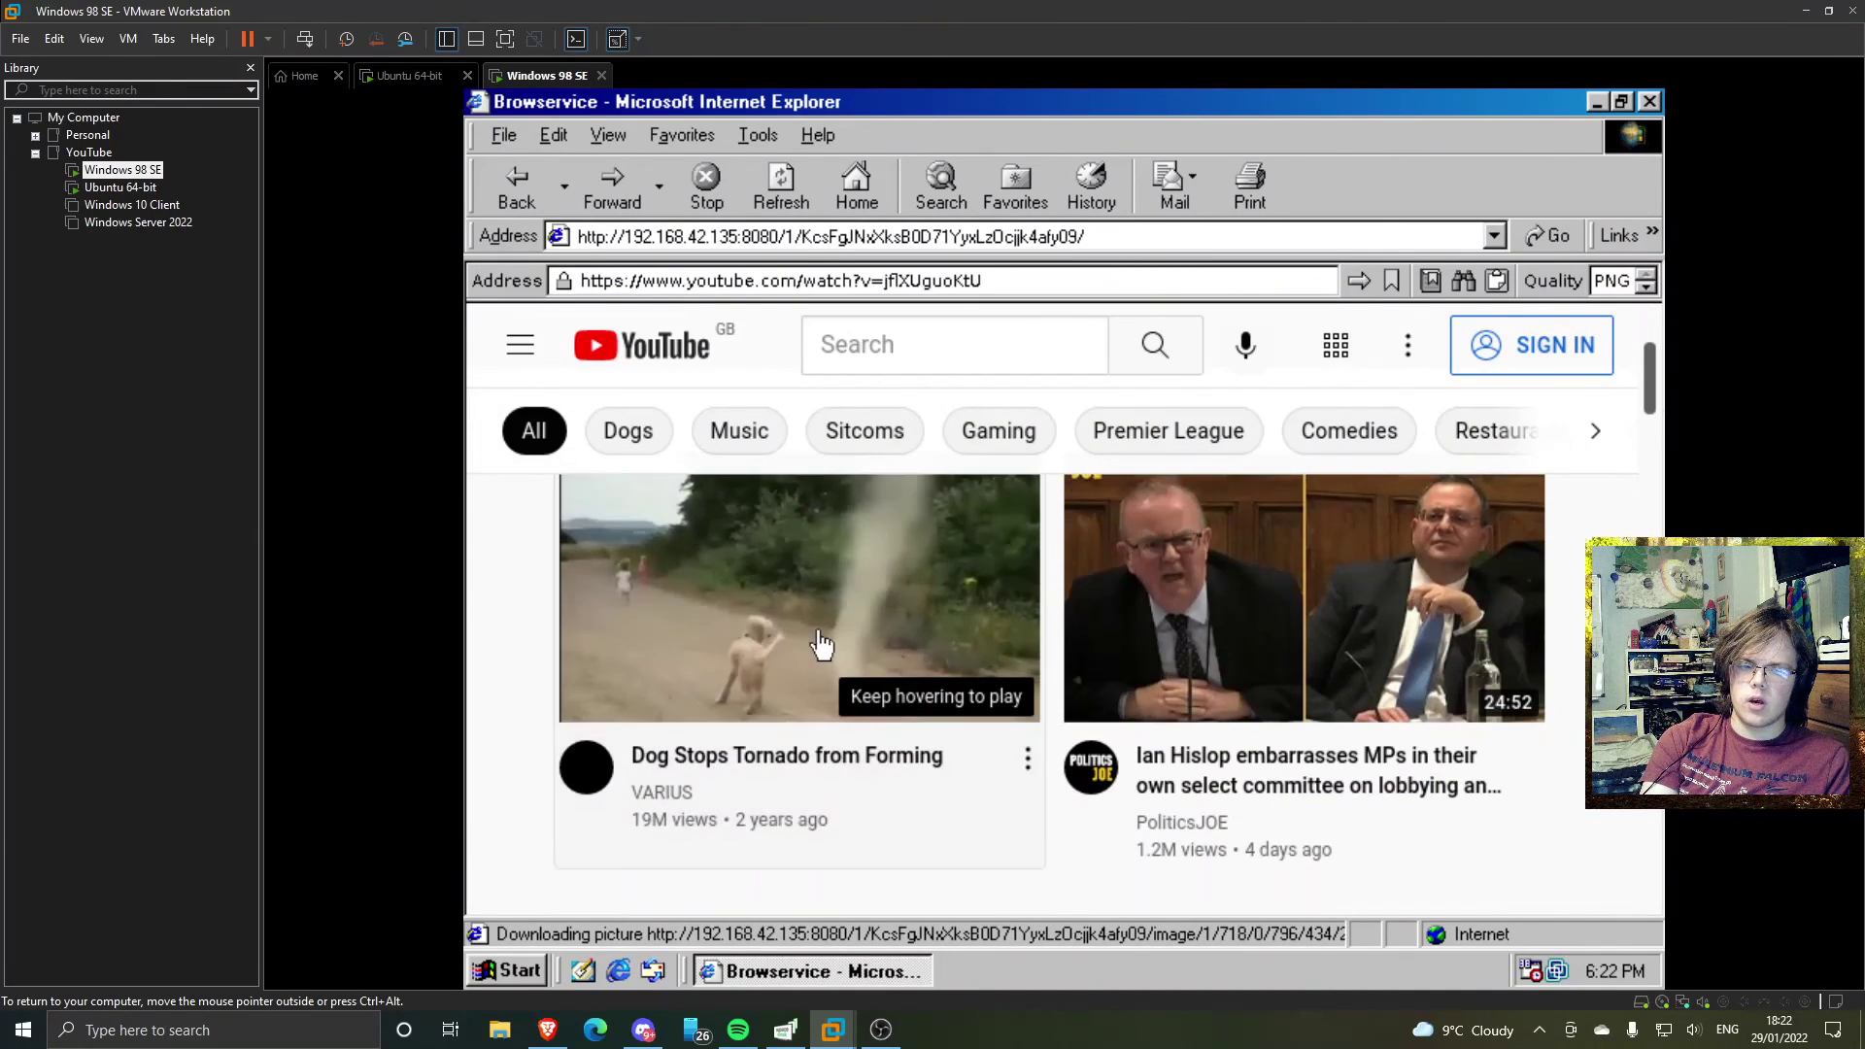
pyautogui.click(822, 644)
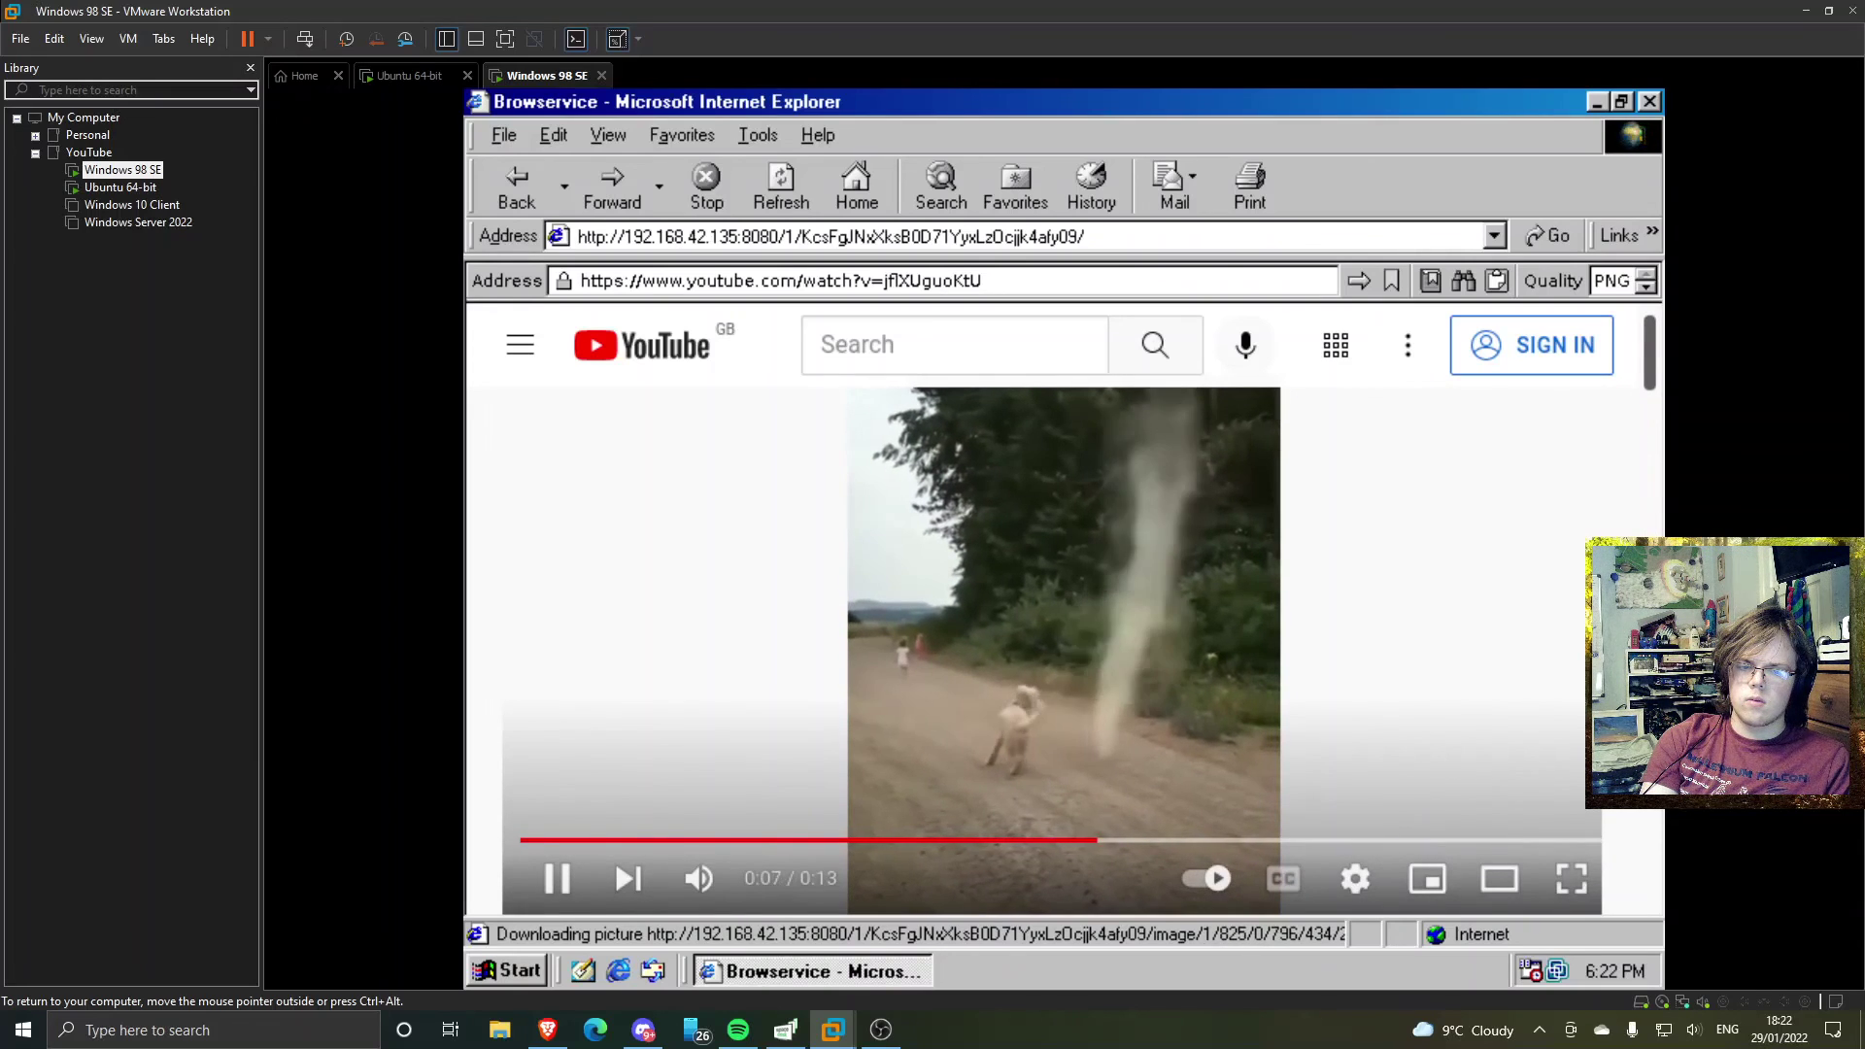
pyautogui.click(971, 632)
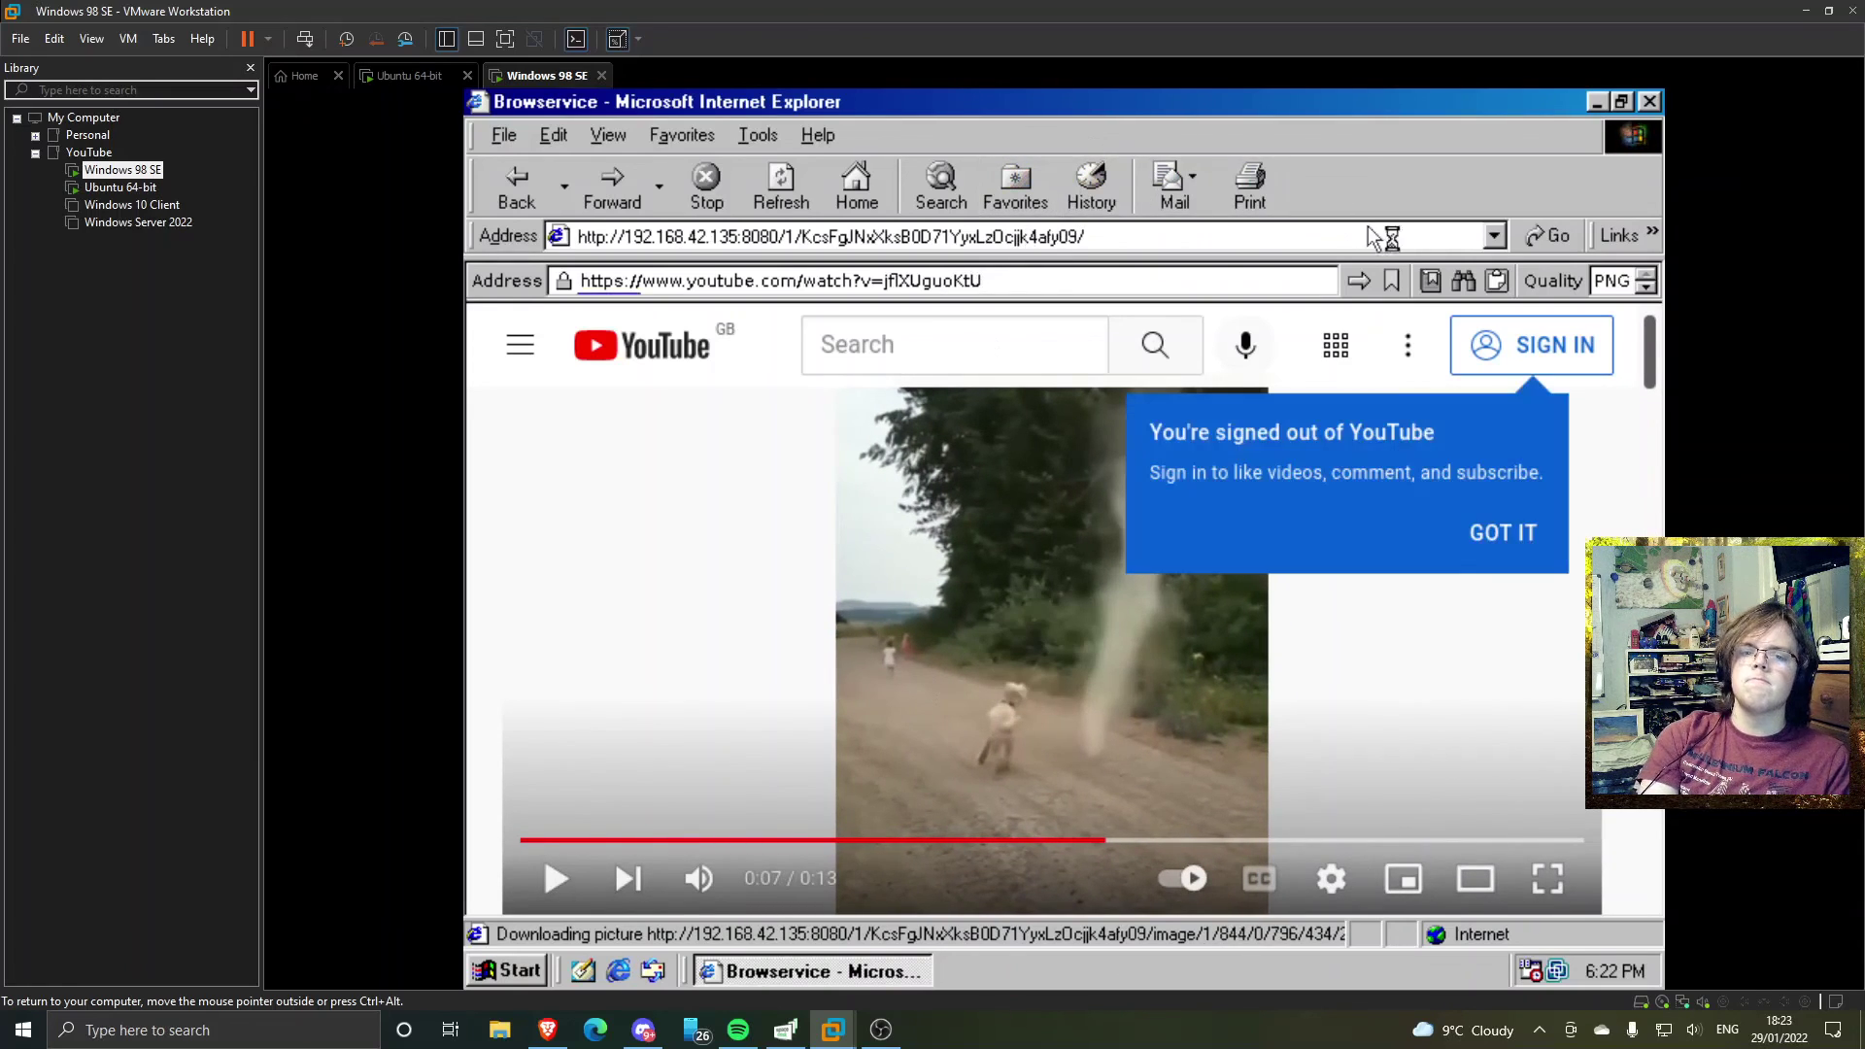
pyautogui.click(1505, 532)
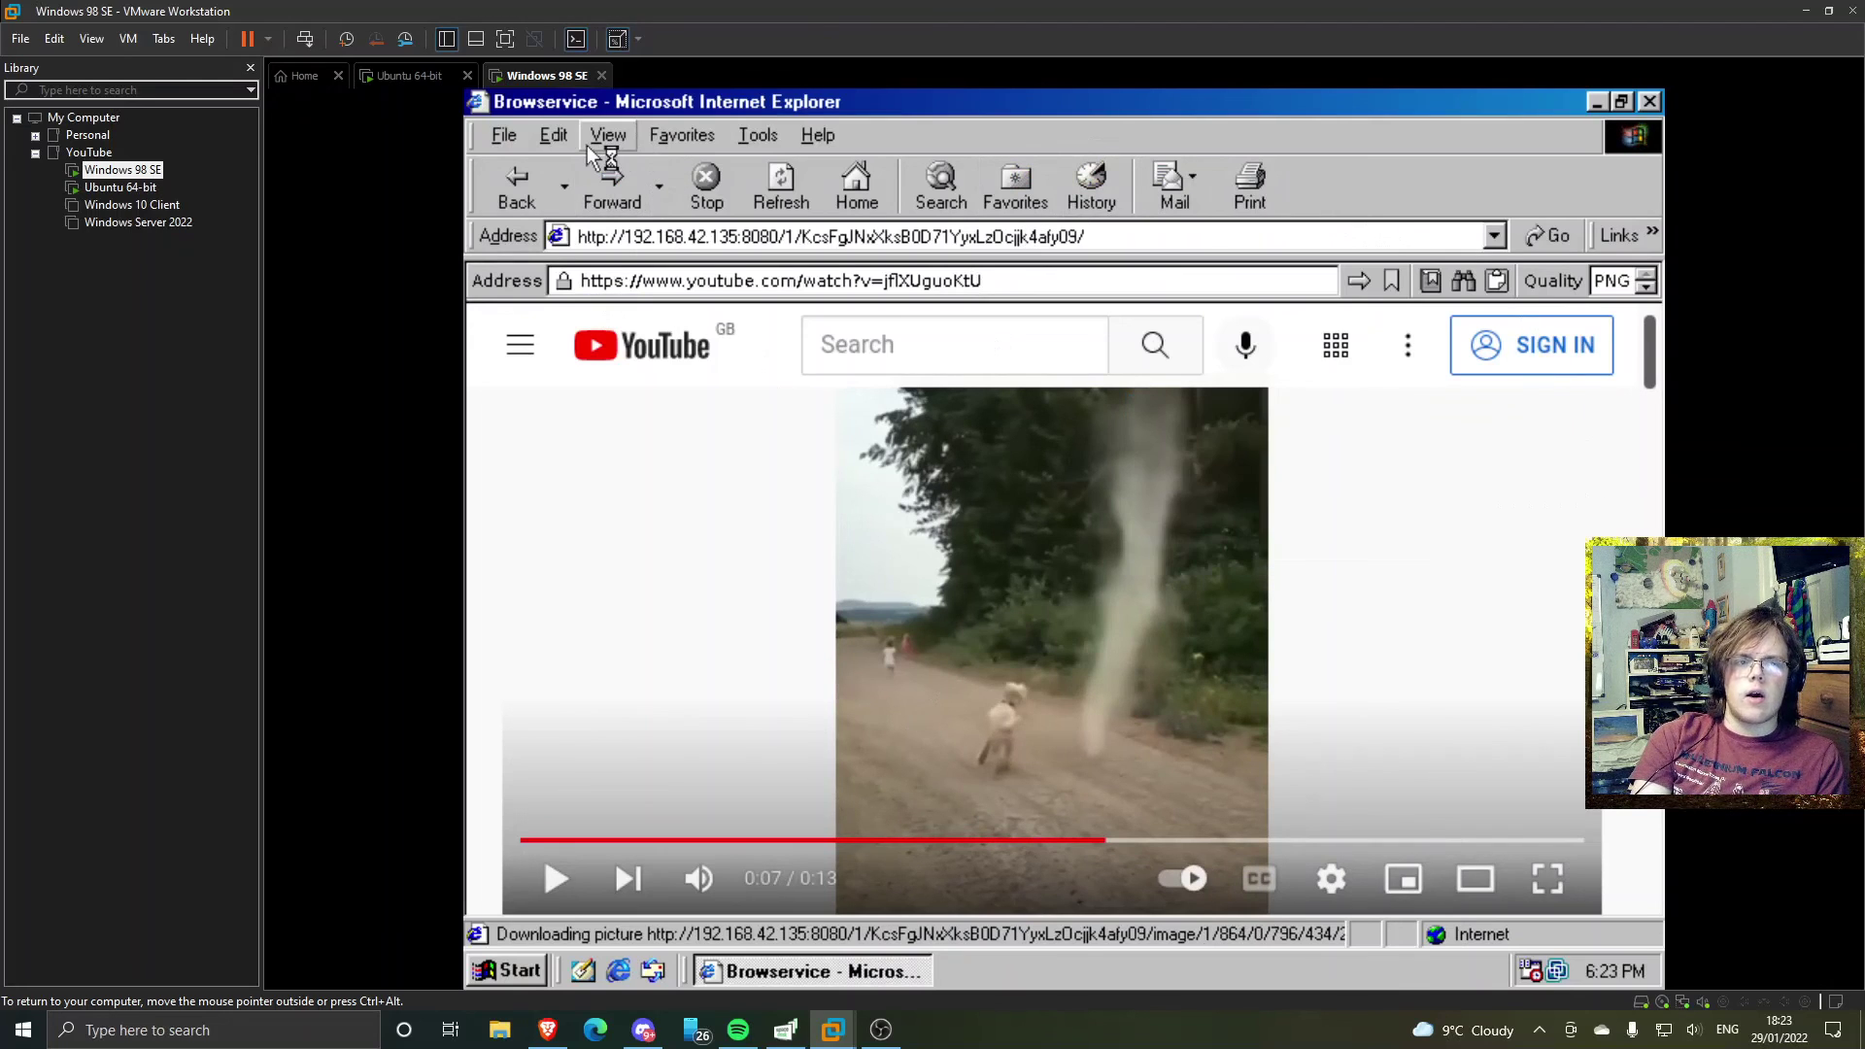
# - Open a second Internet Explorer window and try to load youtube.com directly, without going through Browservice
pyautogui.click(550, 136)
pyautogui.moveTo(514, 138)
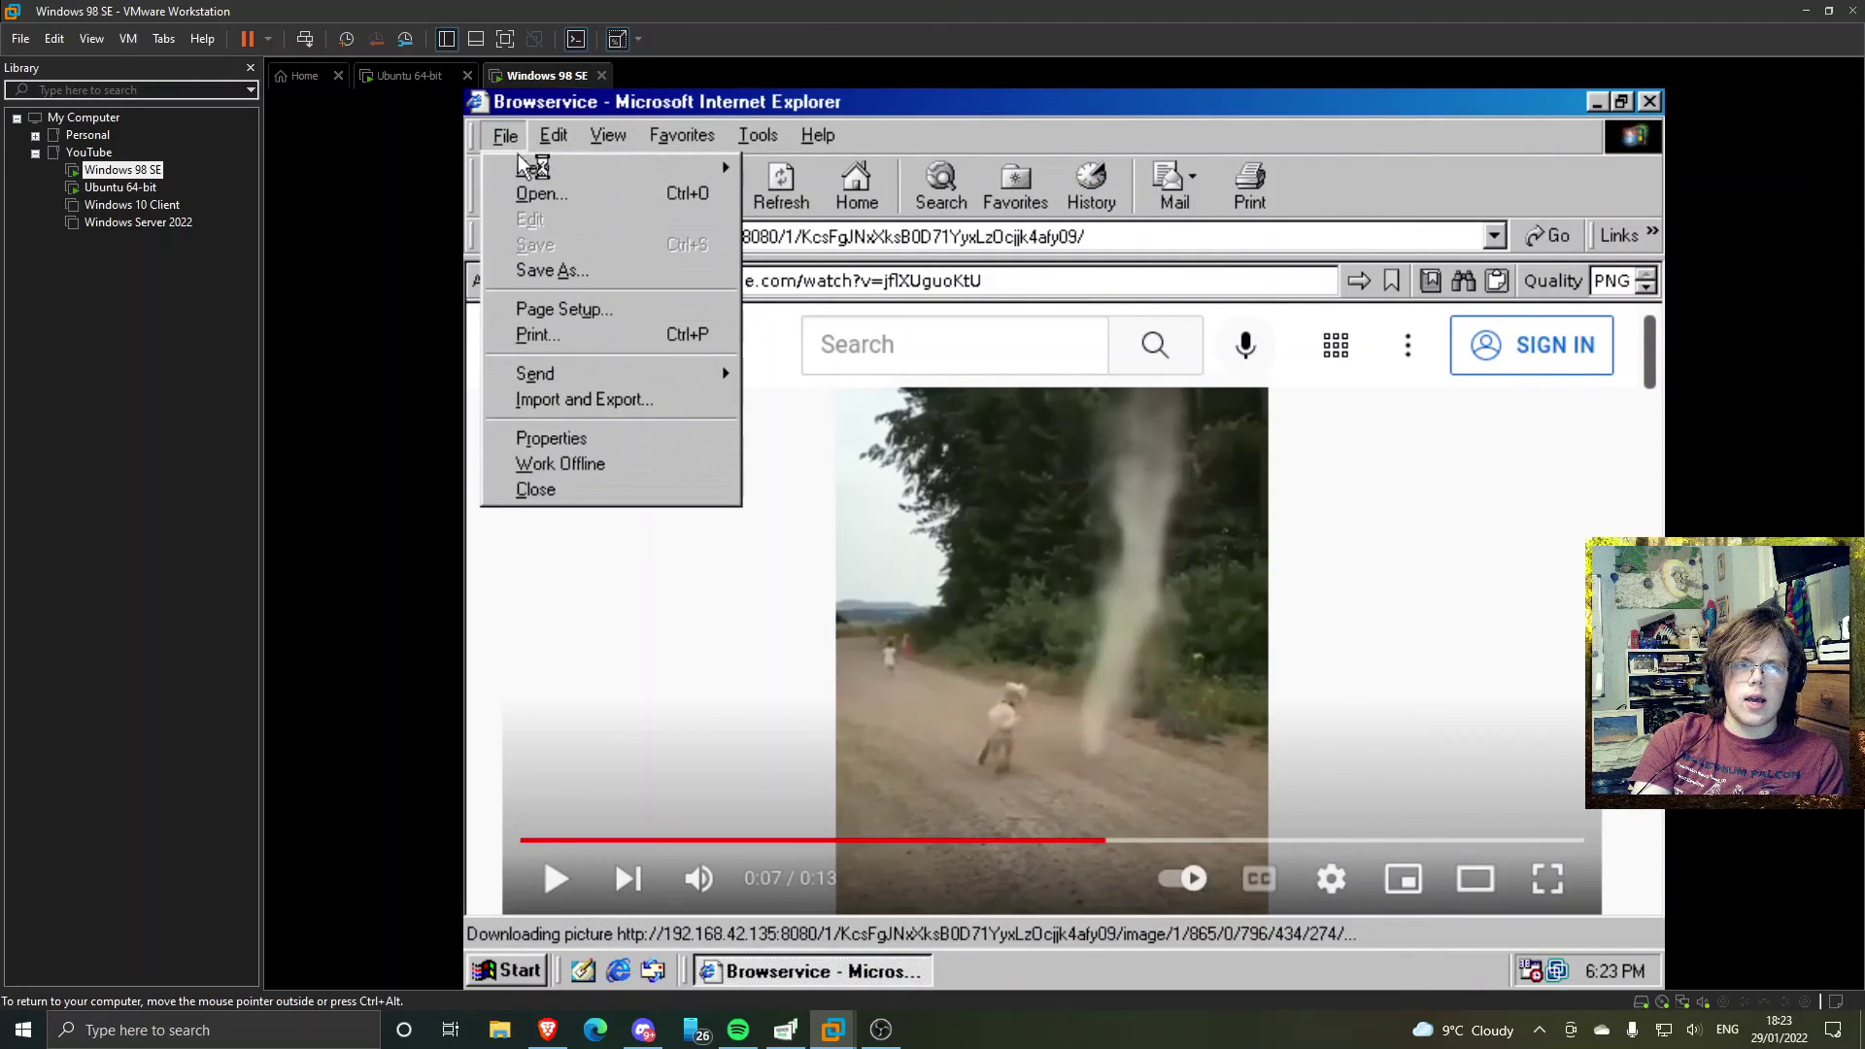
pyautogui.click(825, 167)
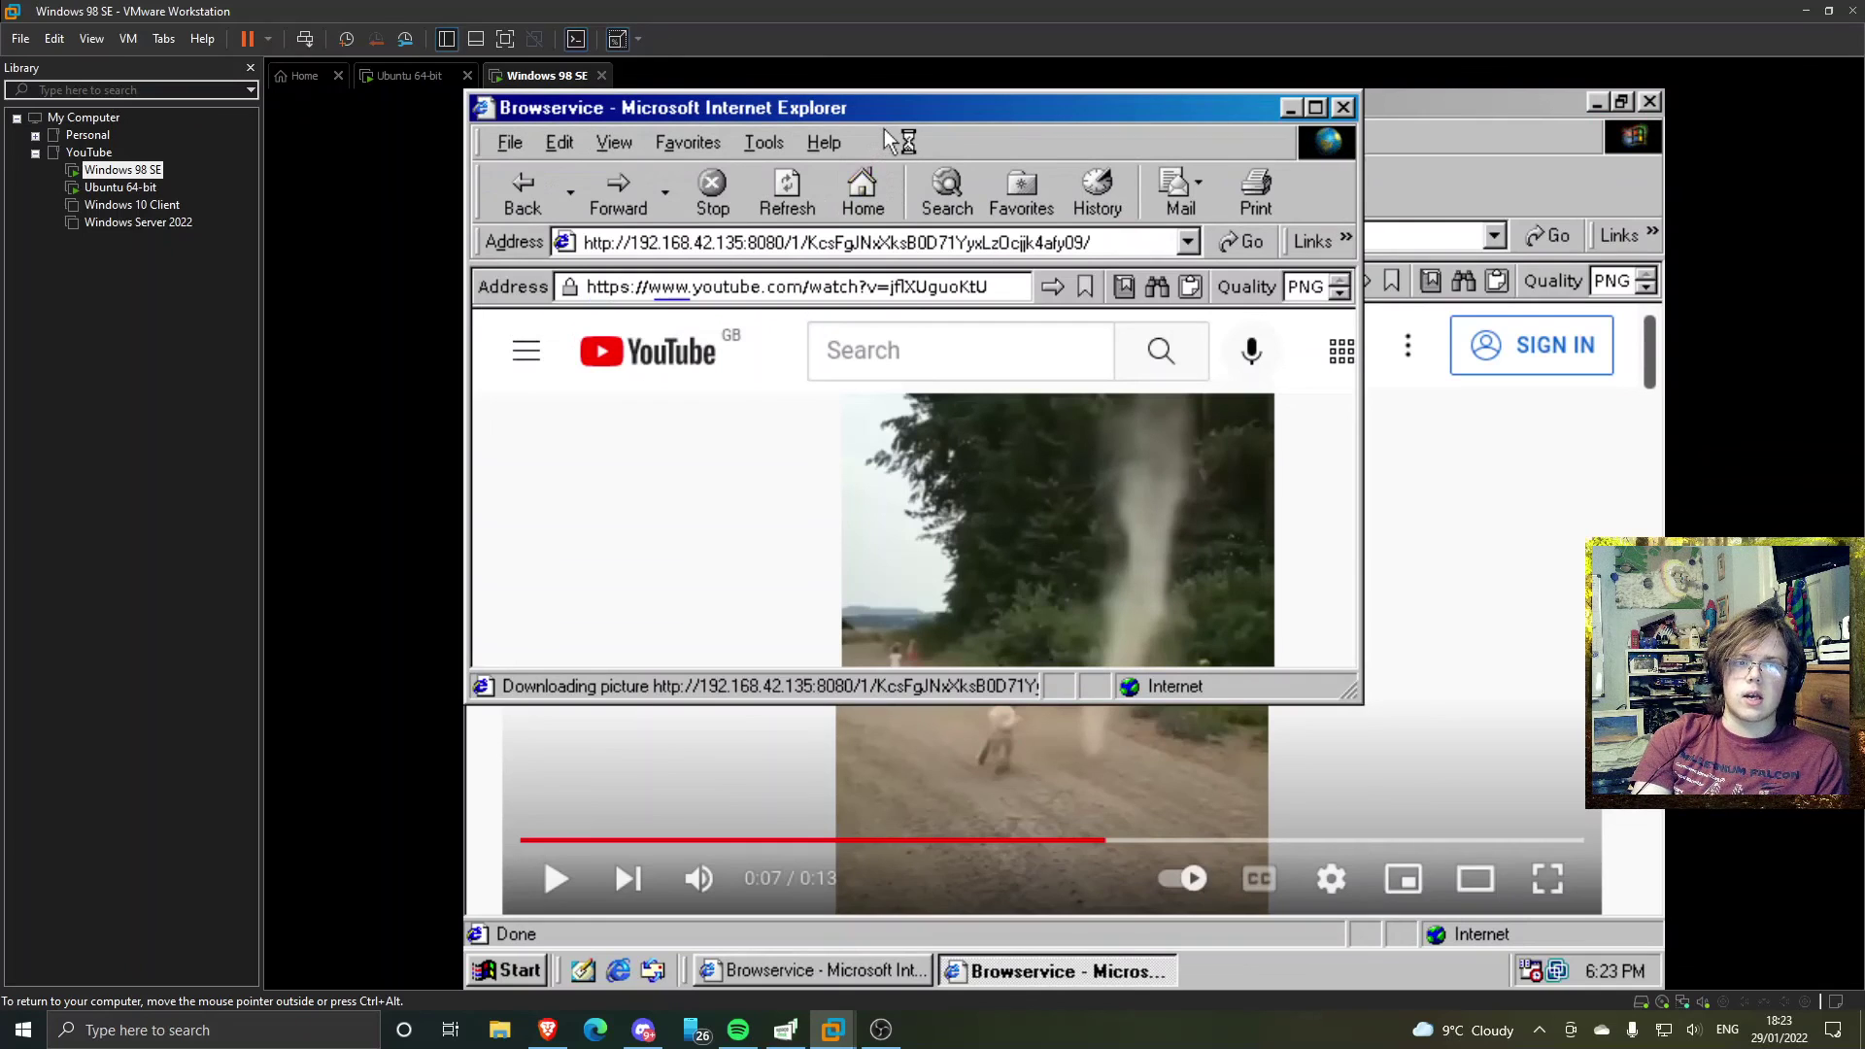
pyautogui.moveTo(934, 114); pyautogui.dragTo(1118, 301)
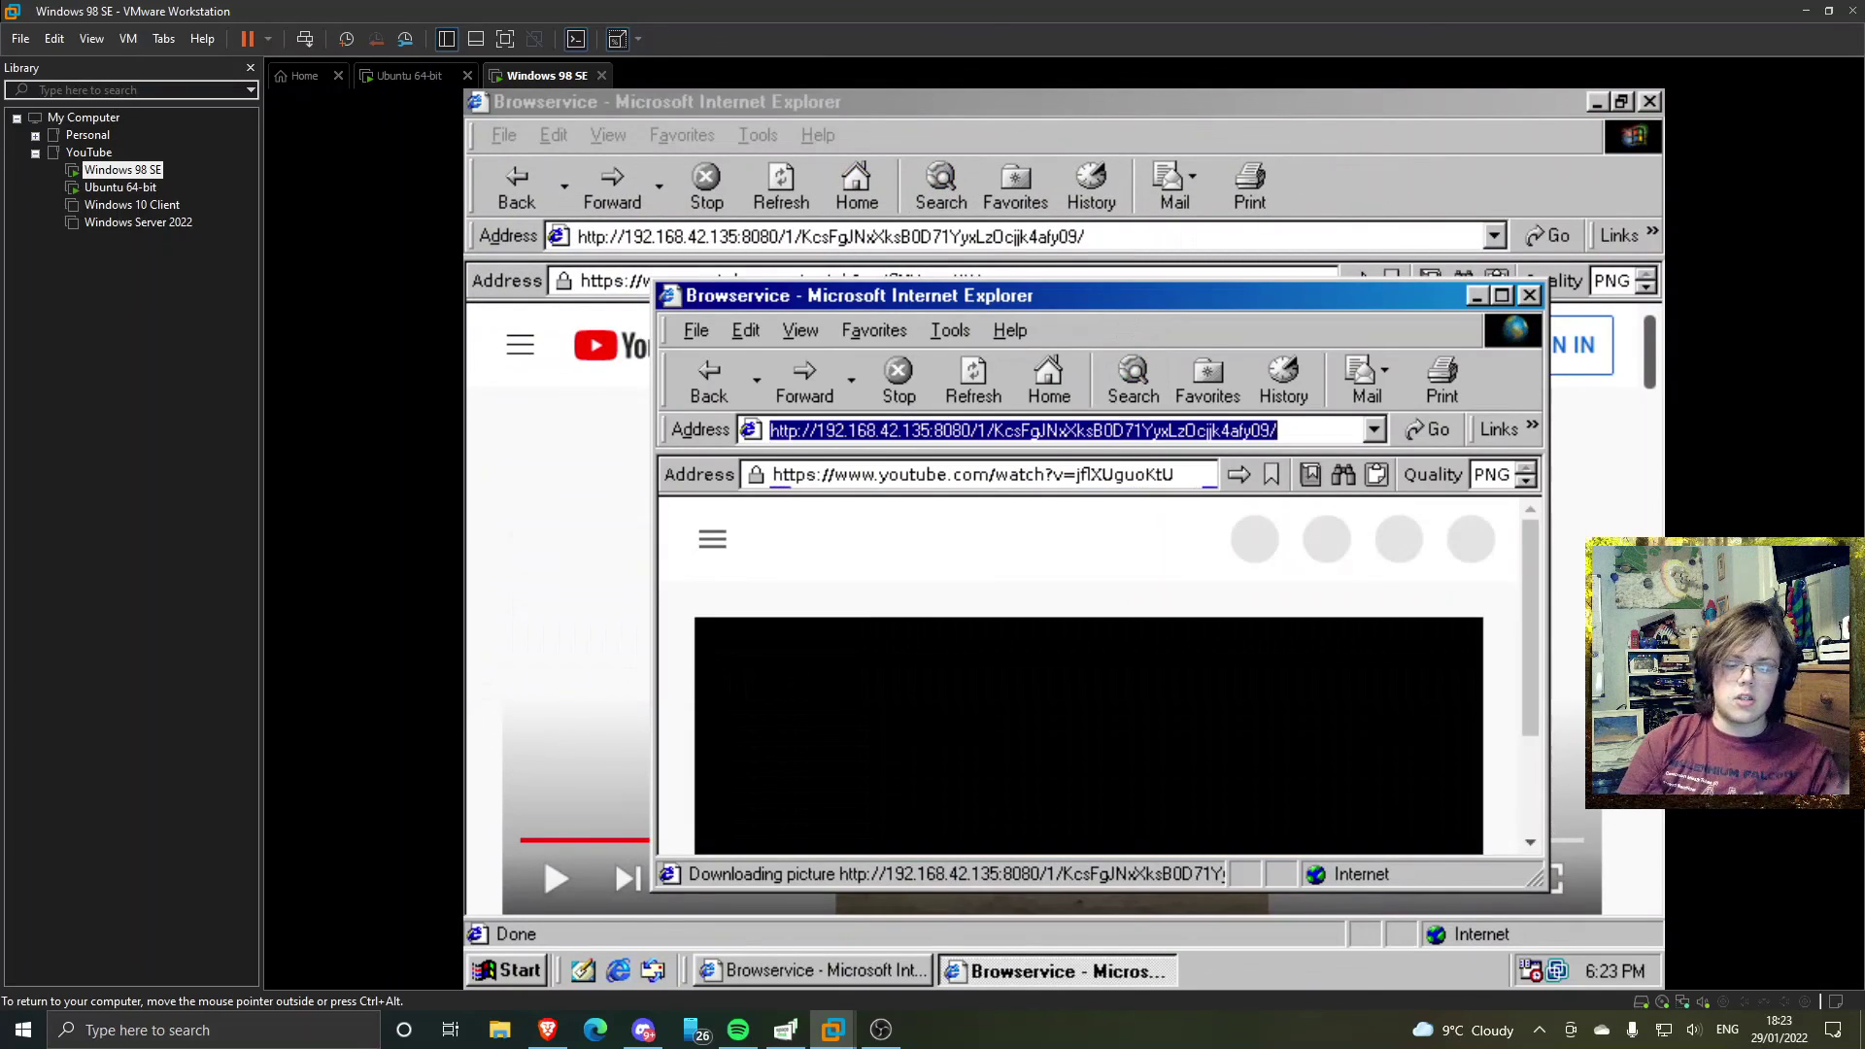
pyautogui.write('youtube.com')
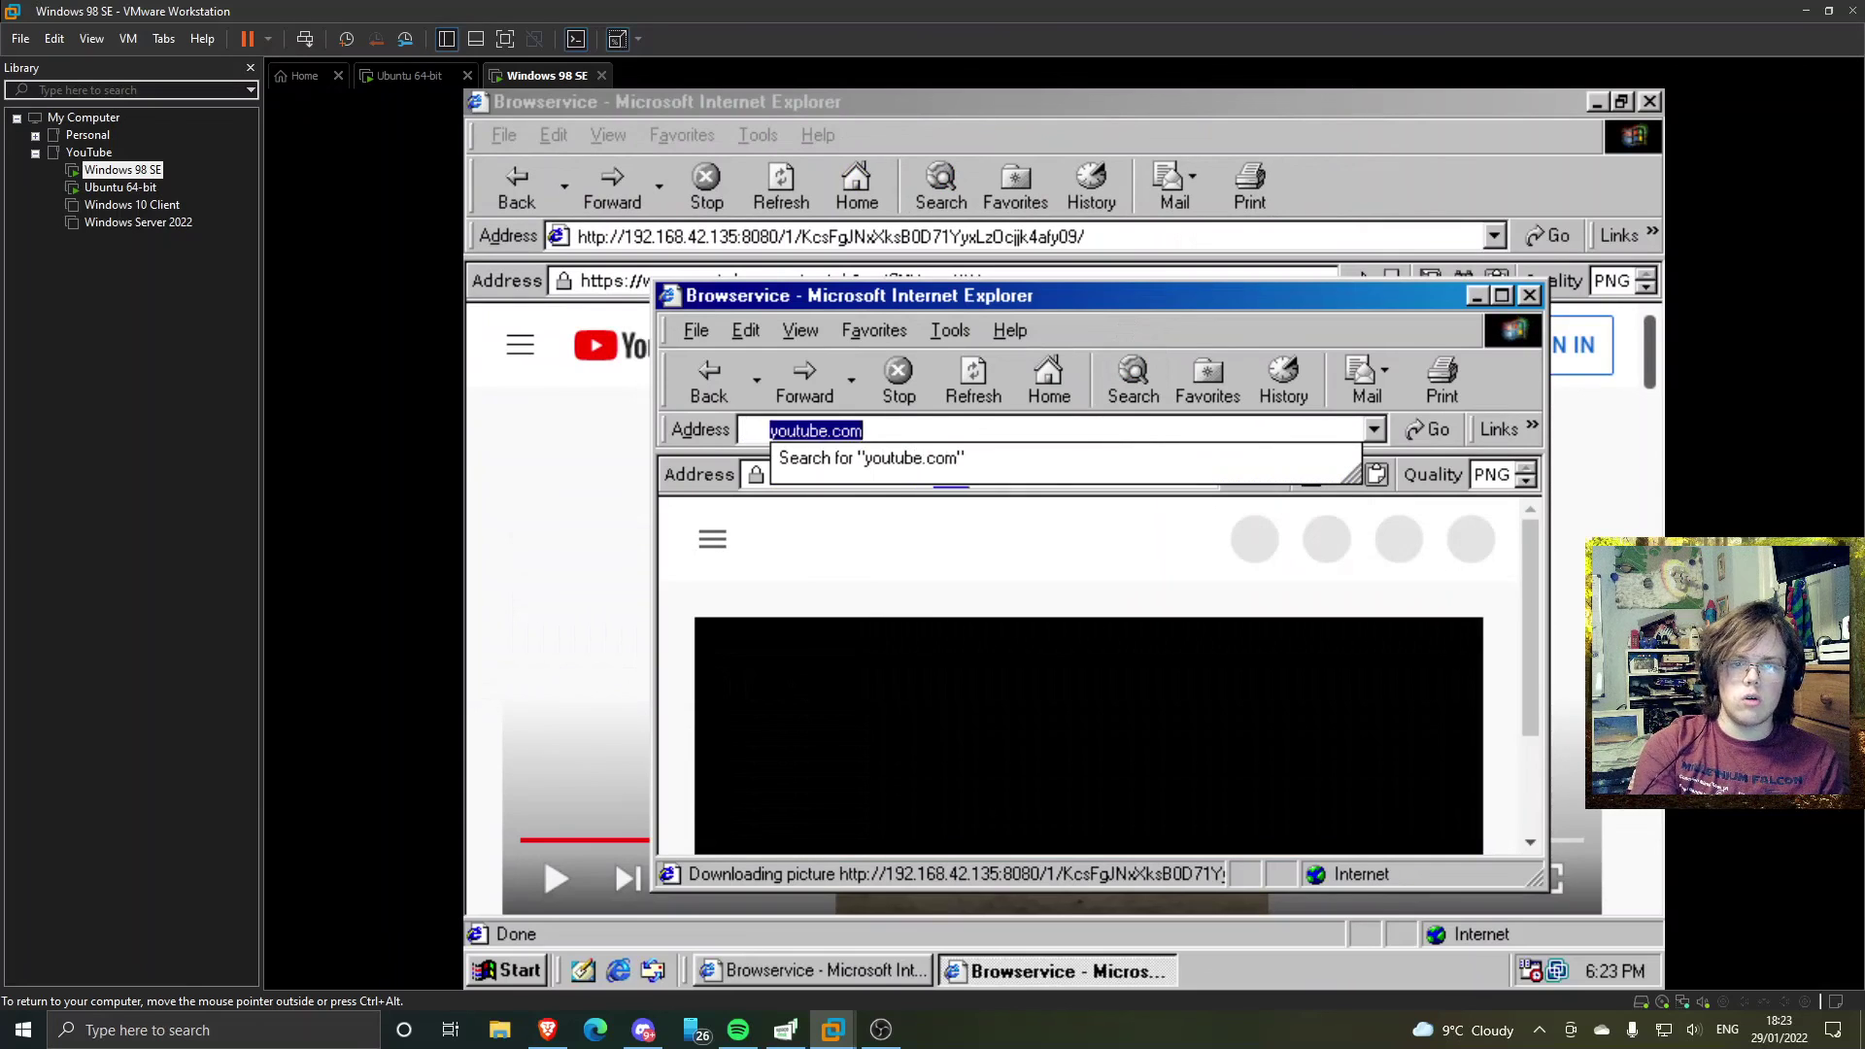
pyautogui.press('Return')
pyautogui.press('Return')
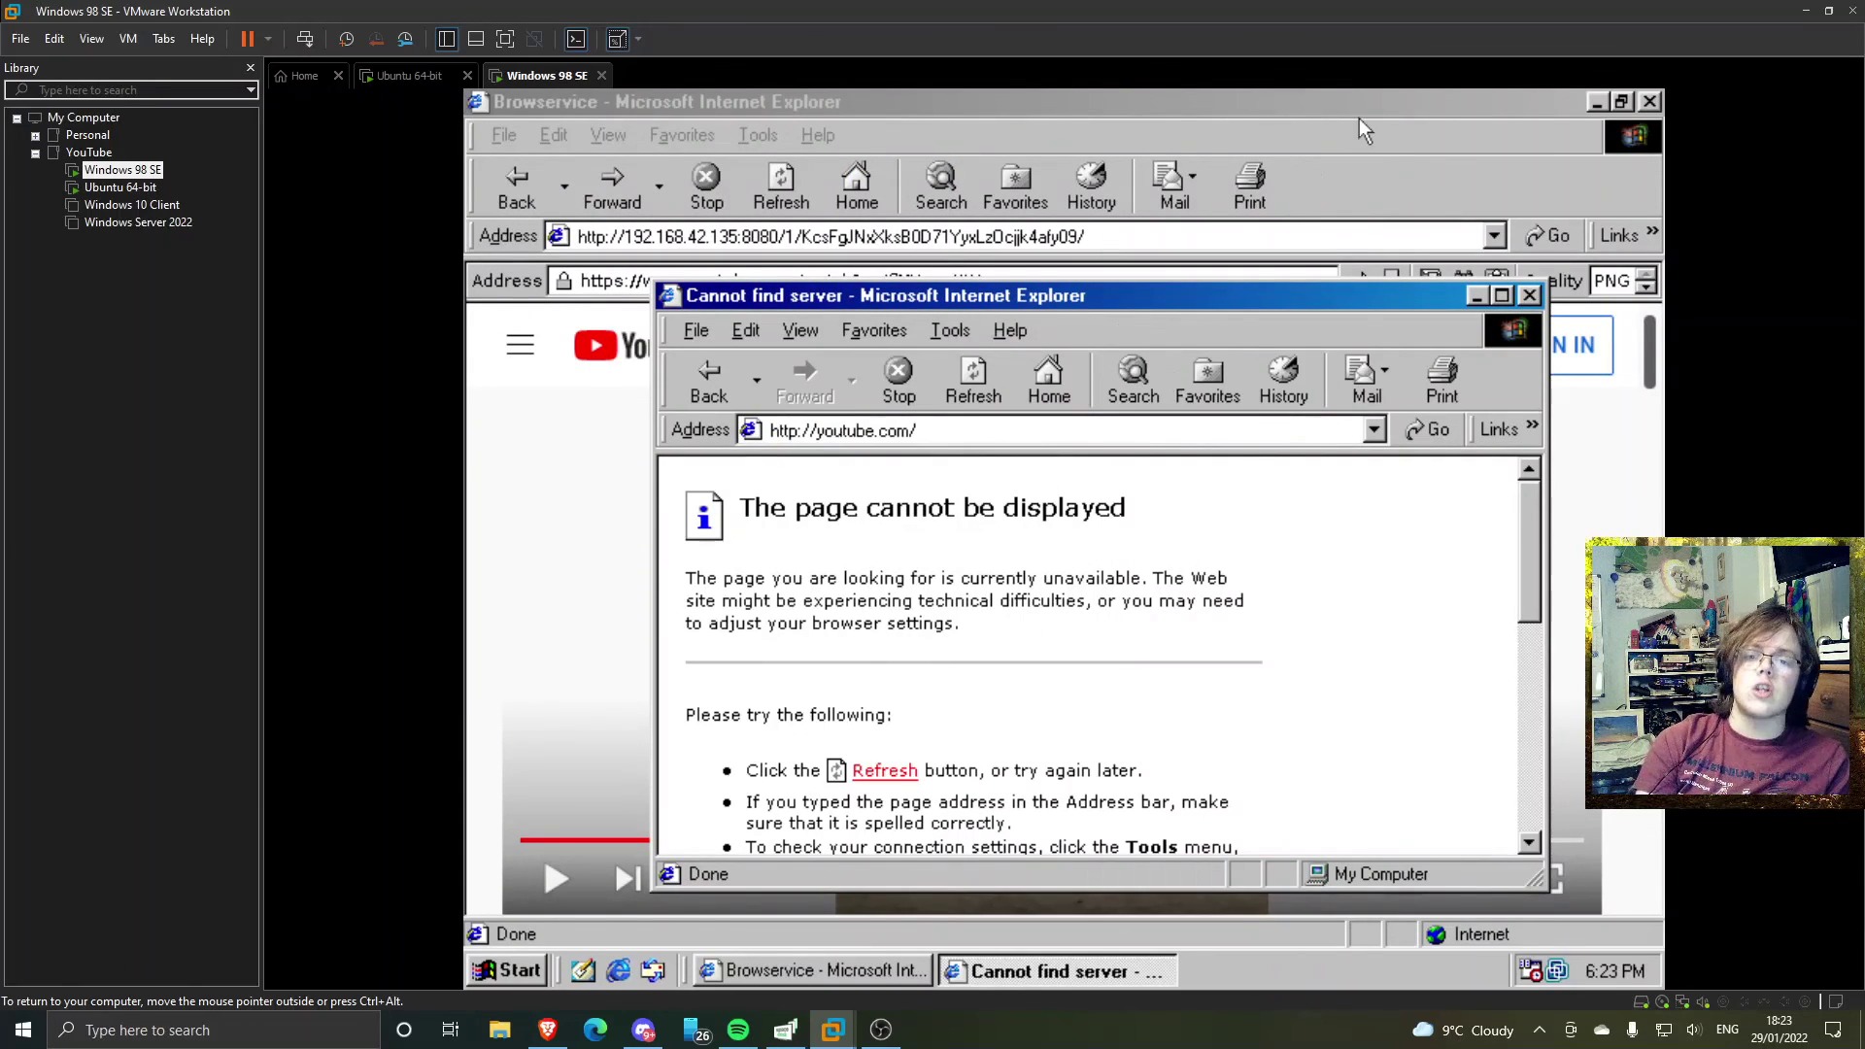
# - Close both Internet Explorer windows on the Windows 98 SE VM
pyautogui.click(1529, 295)
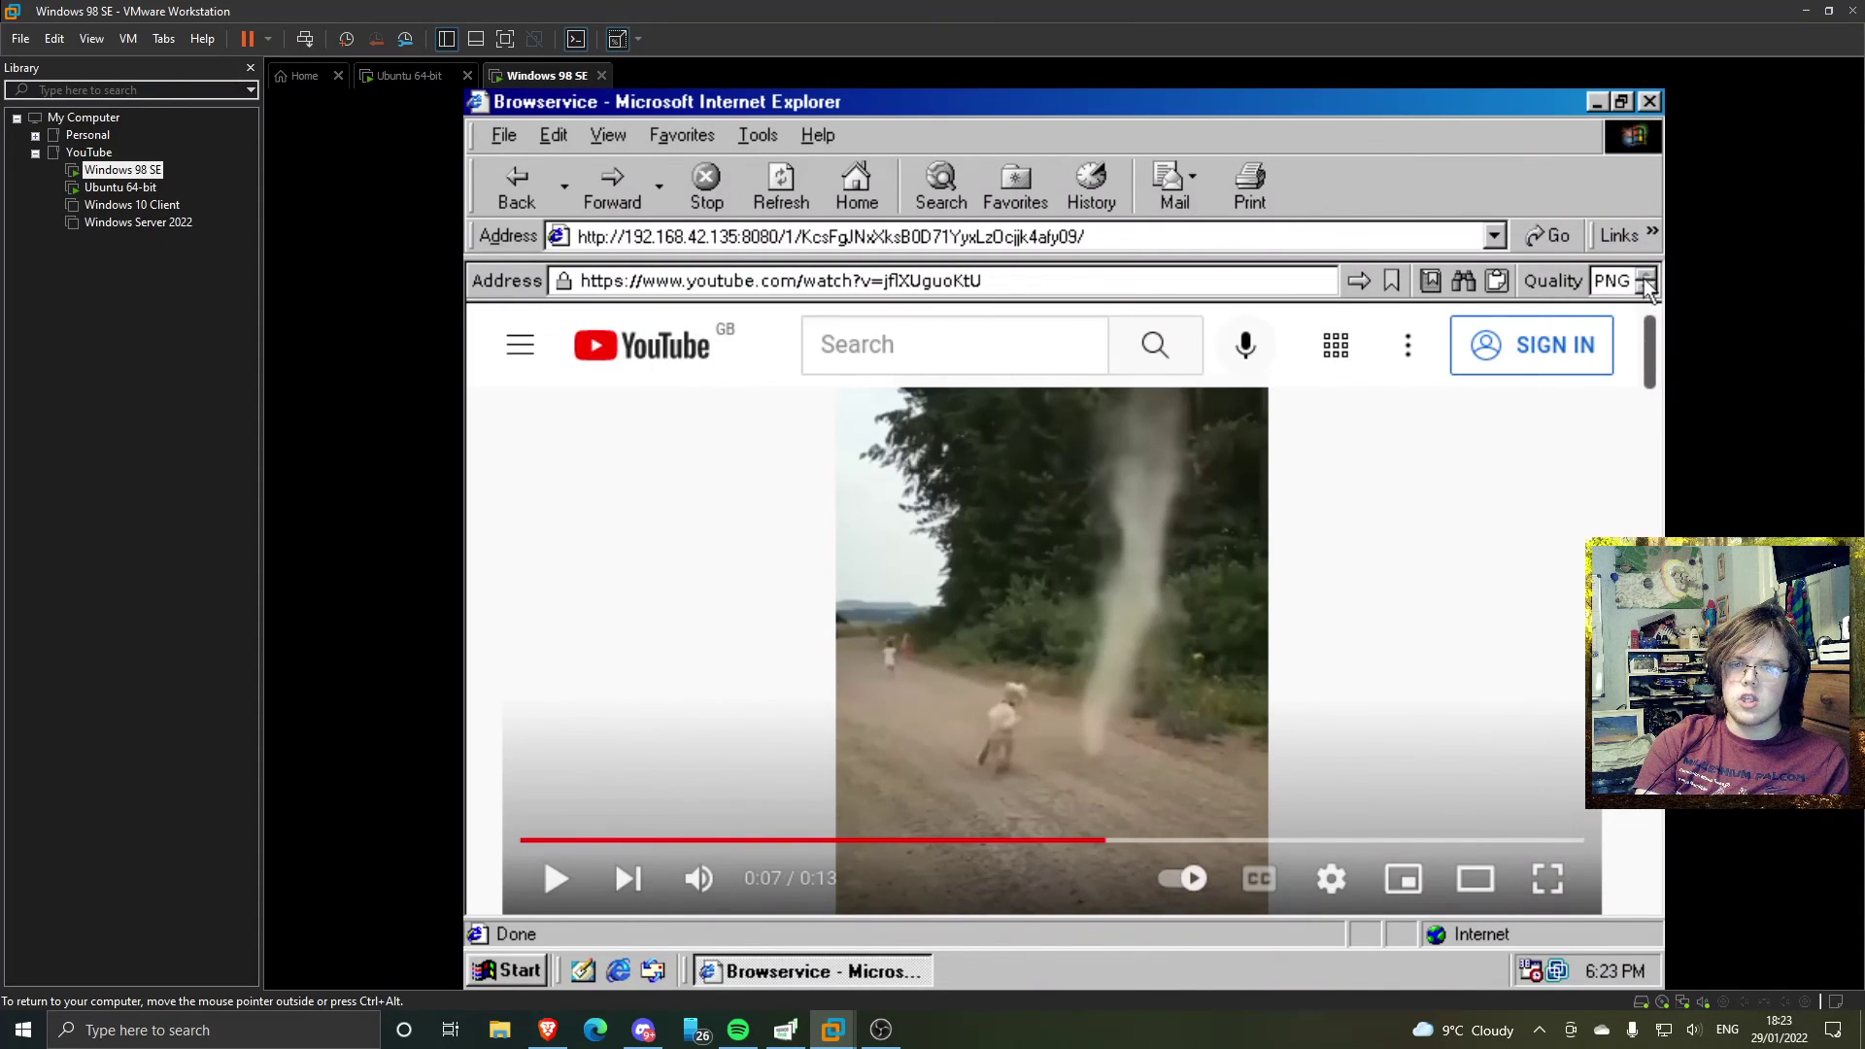
pyautogui.click(1648, 101)
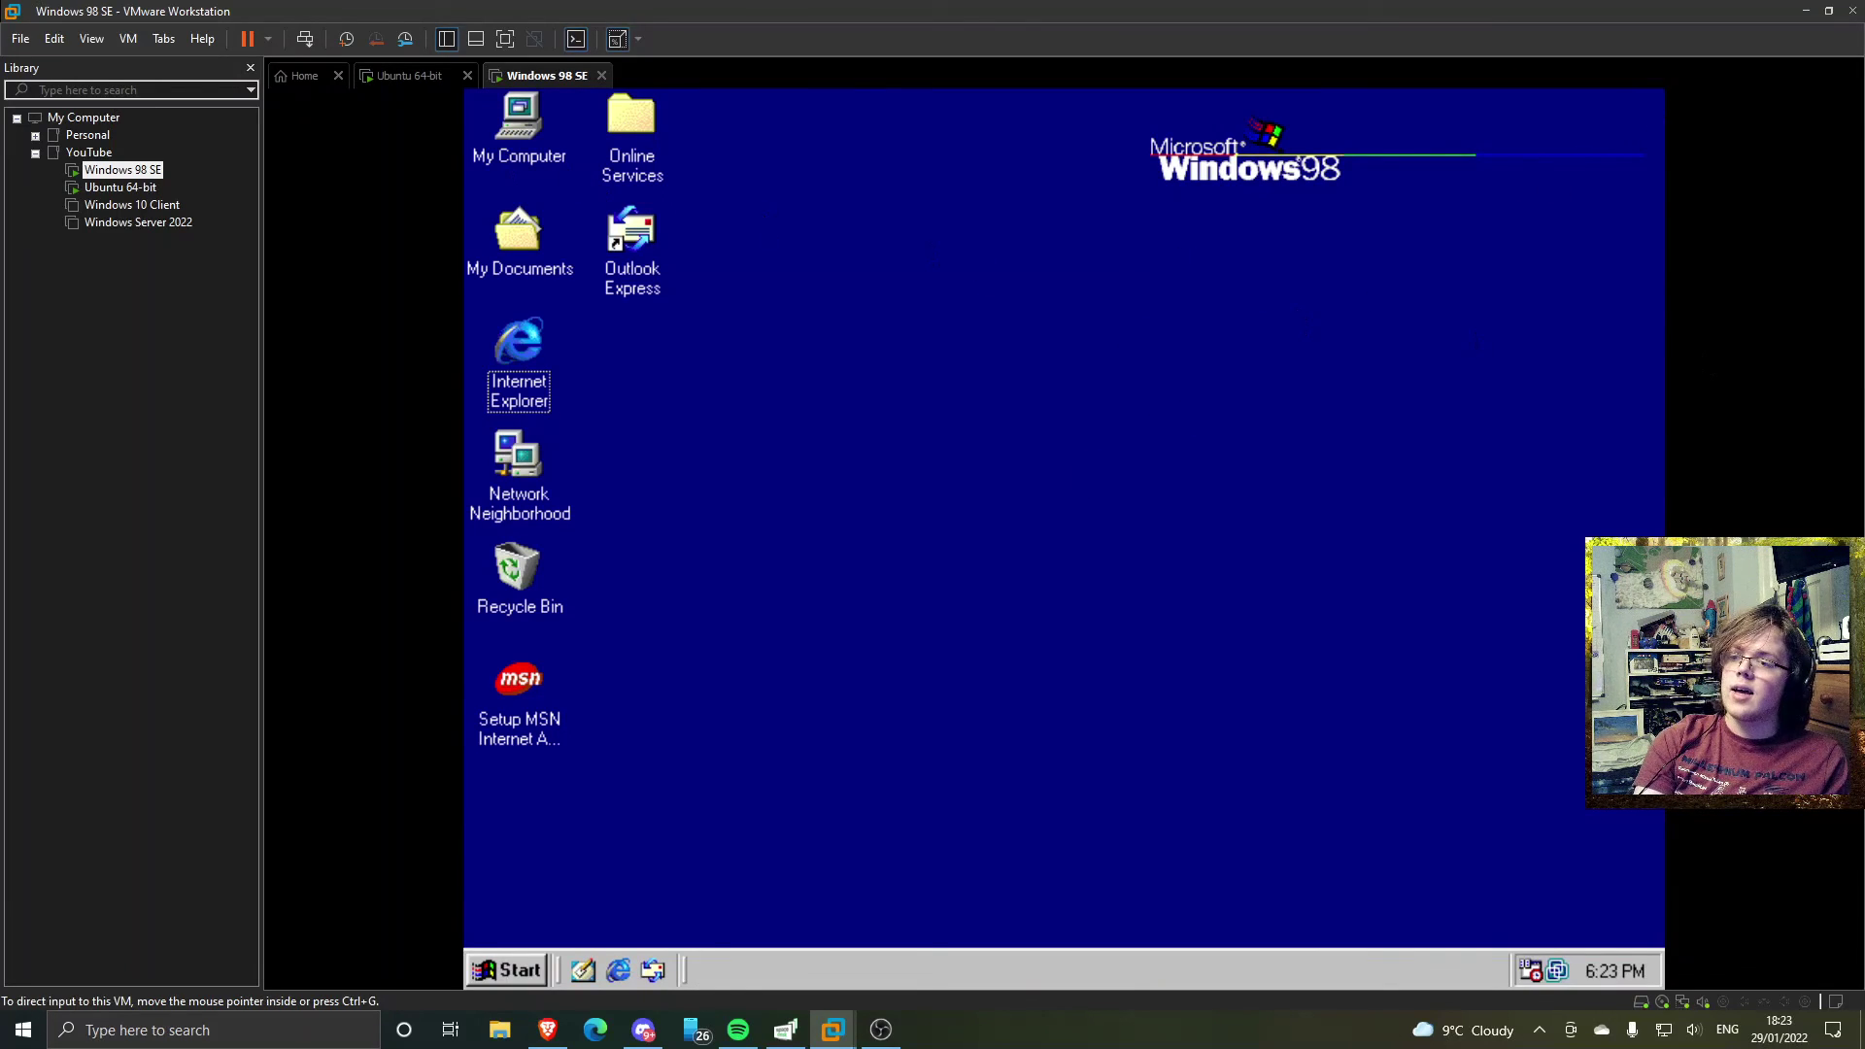
pyautogui.hotkey('alt', 'Tab')
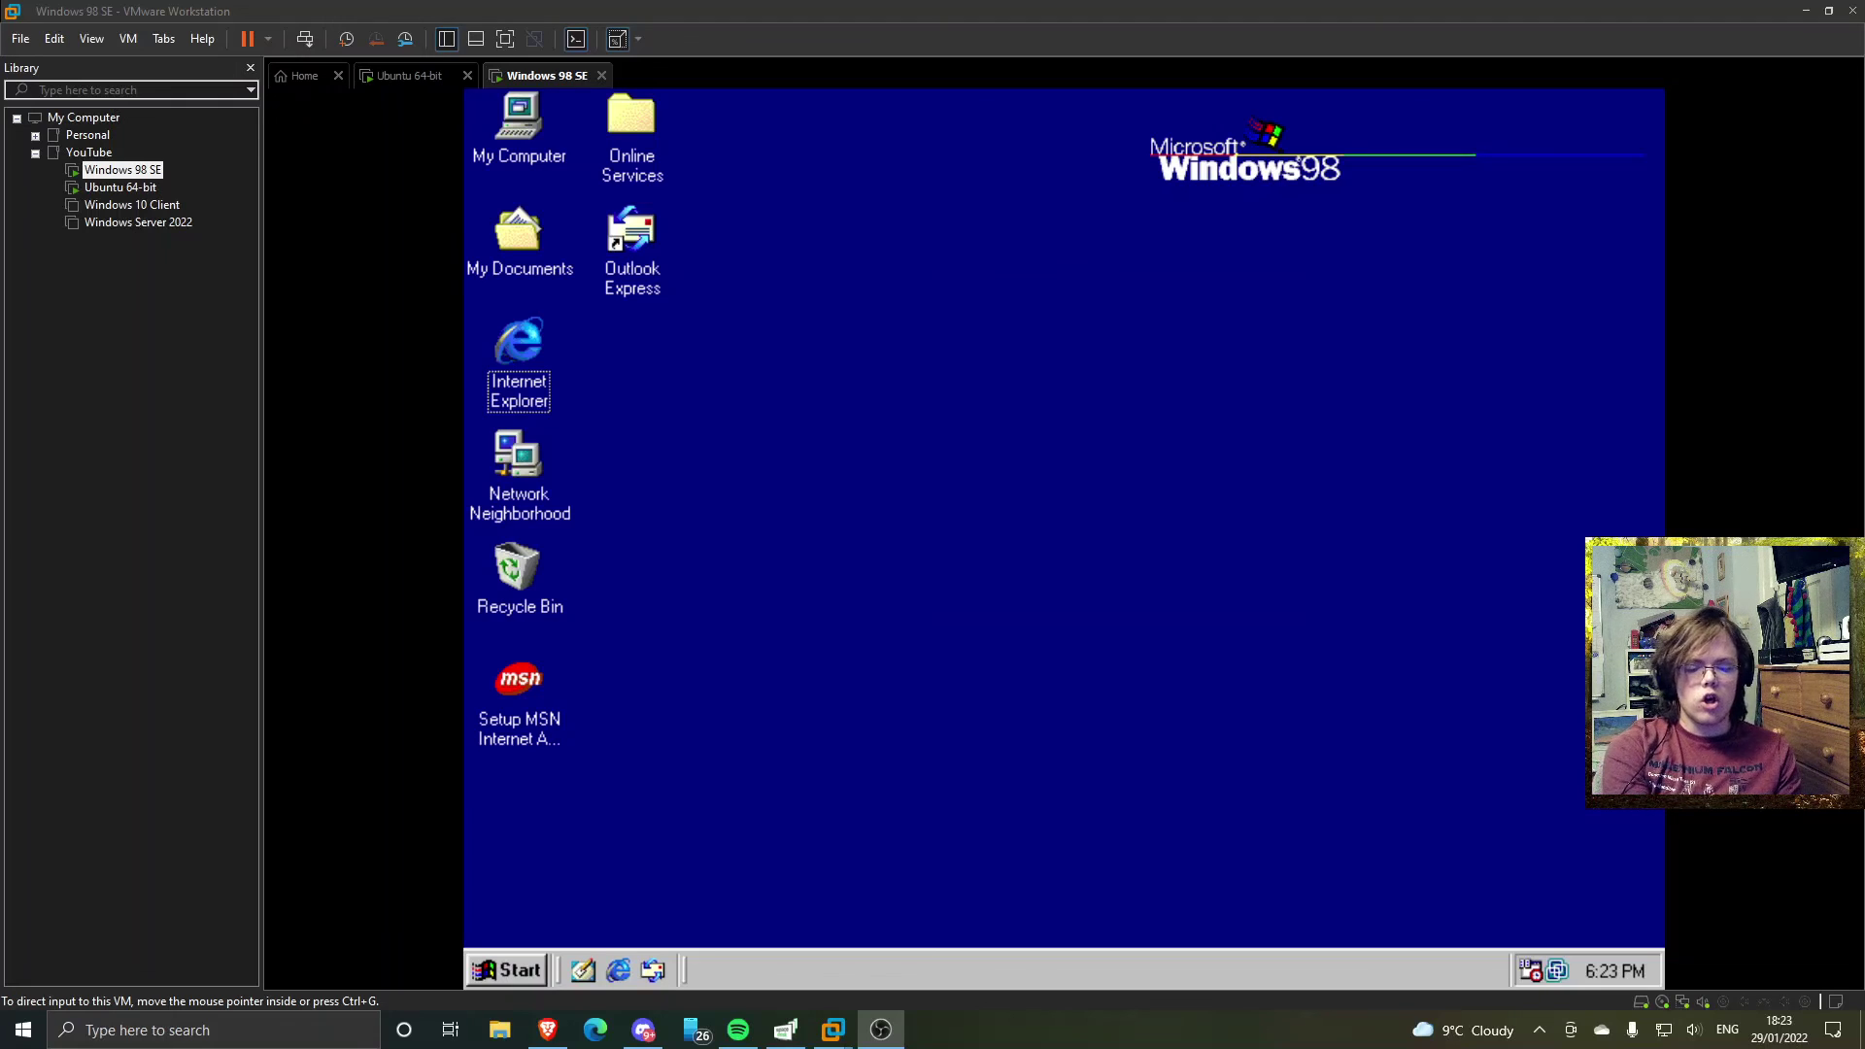
# - Stop Browservice on the Ubuntu VM and copy its recalled launch command, including --vice-opt-http-listen-addr=0.0.0.0:8080
pyautogui.click(428, 76)
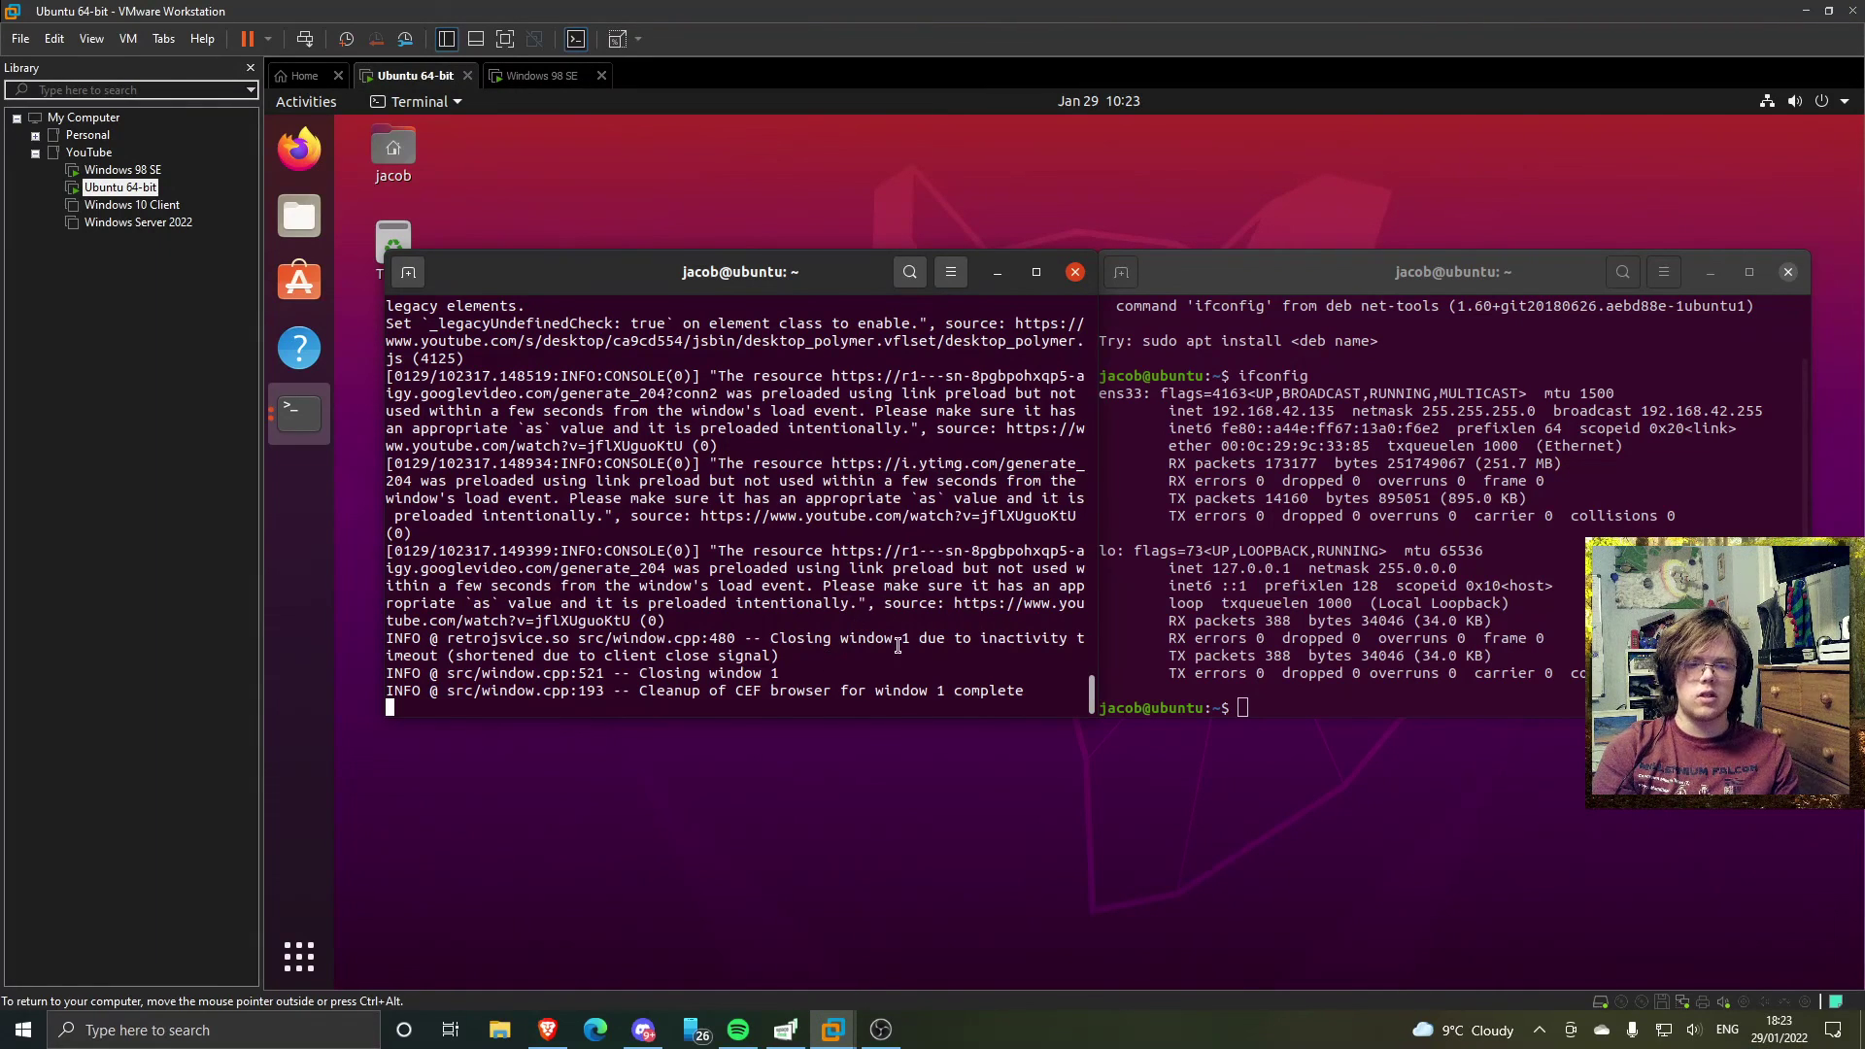
pyautogui.hotkey('ctrl', 'c')
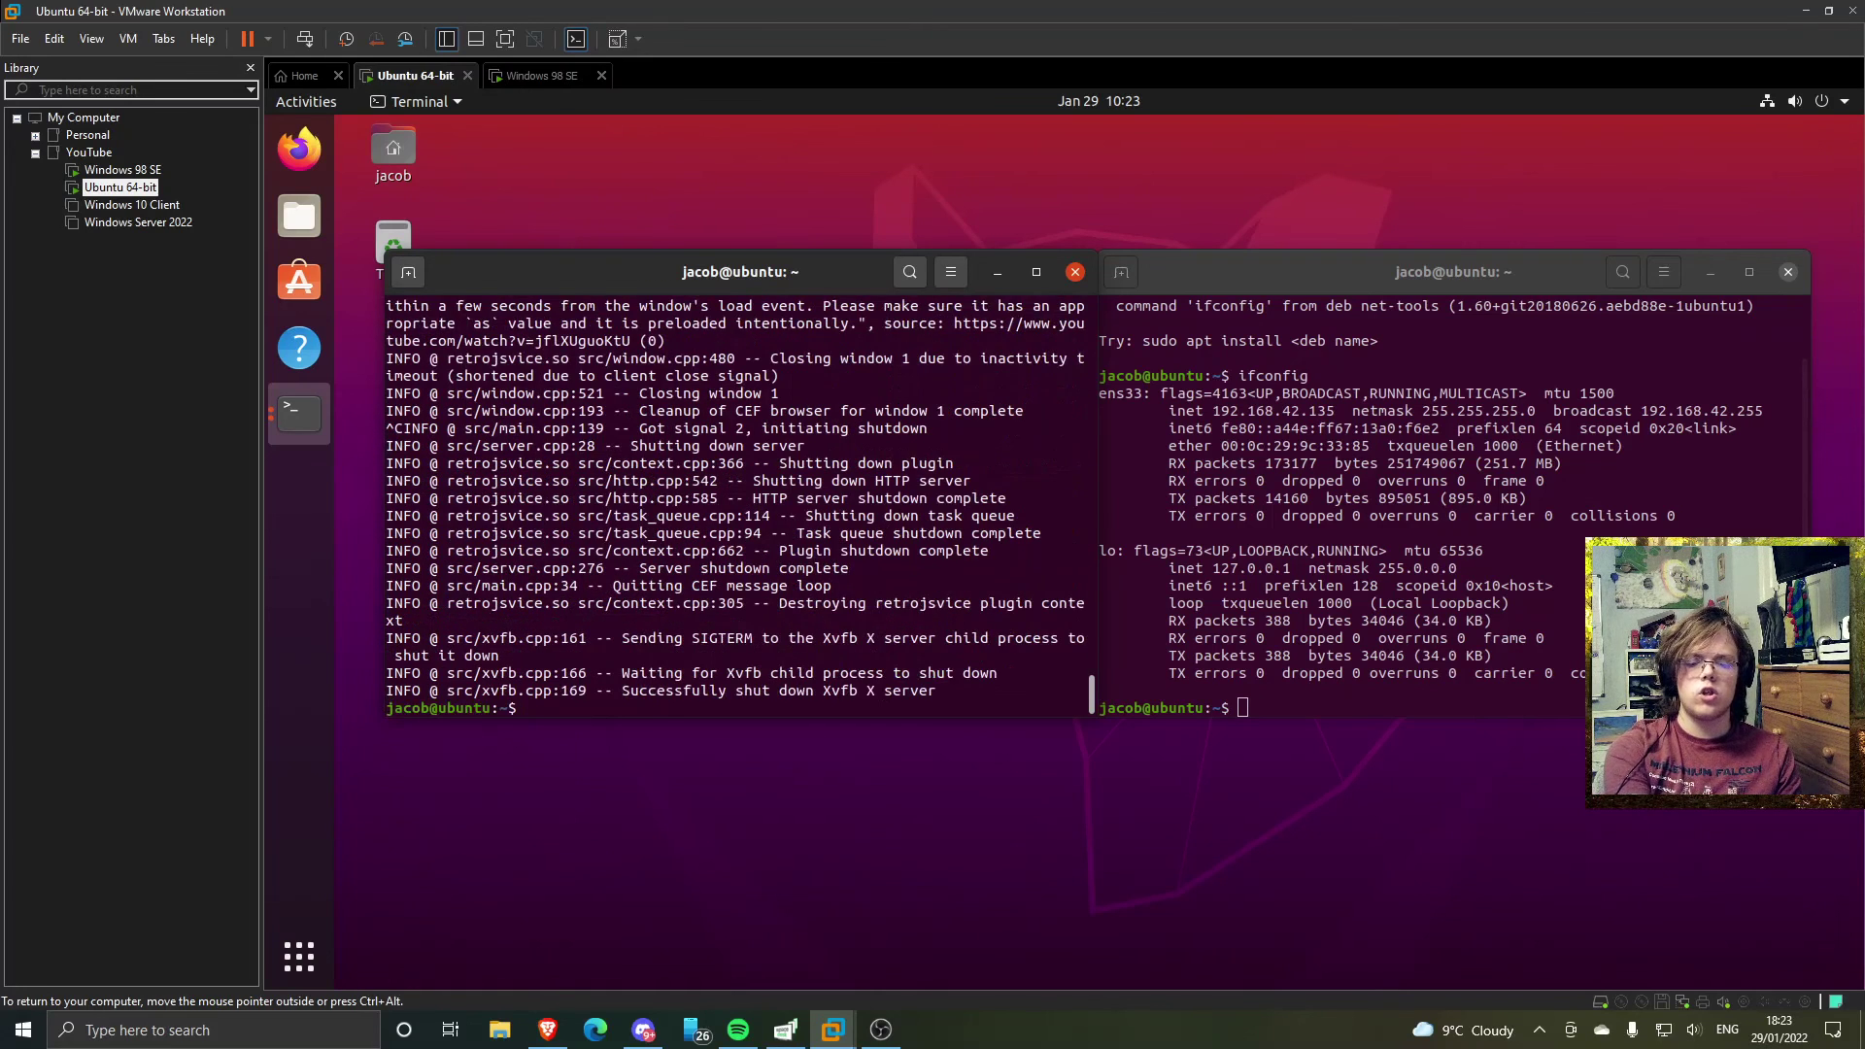
pyautogui.press('Up')
pyautogui.moveTo(539, 724)
pyautogui.mouseDown()
pyautogui.moveTo(529, 707)
pyautogui.moveTo(532, 743)
pyautogui.moveTo(529, 708)
pyautogui.mouseUp()
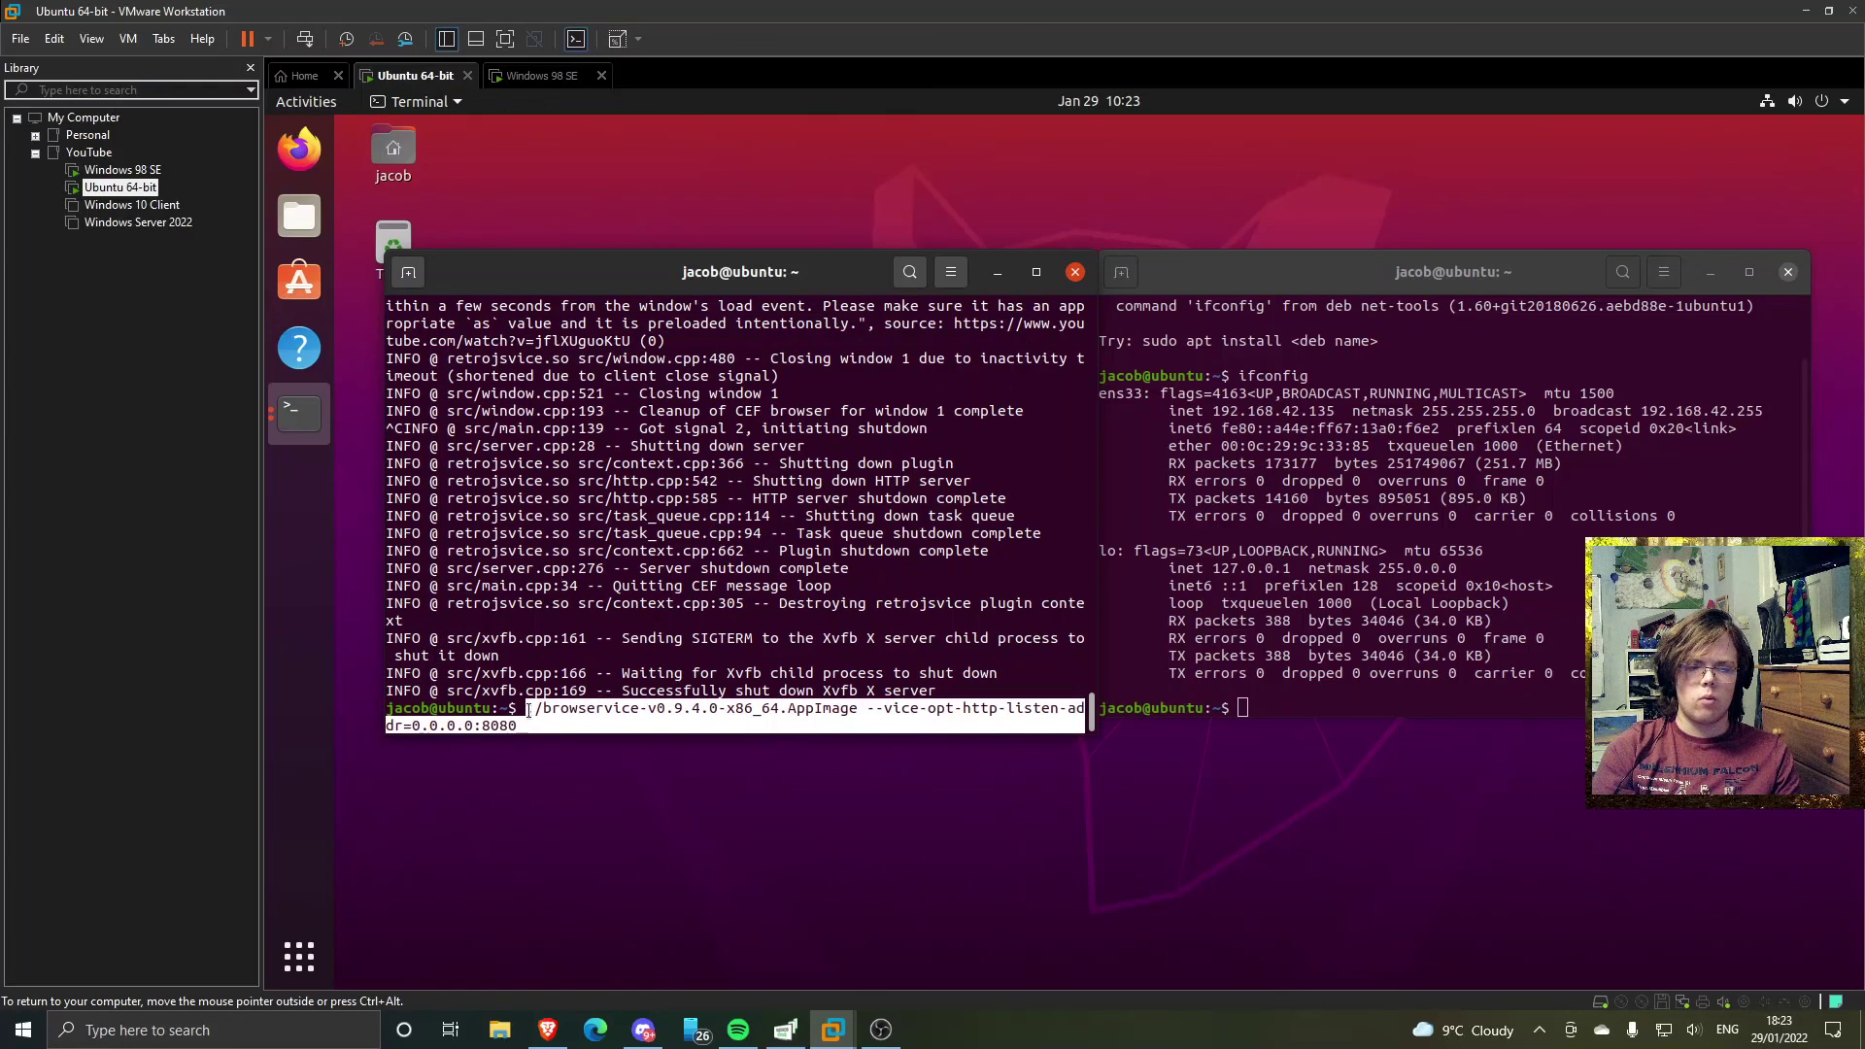
pyautogui.rightClick(571, 717)
pyautogui.click(636, 729)
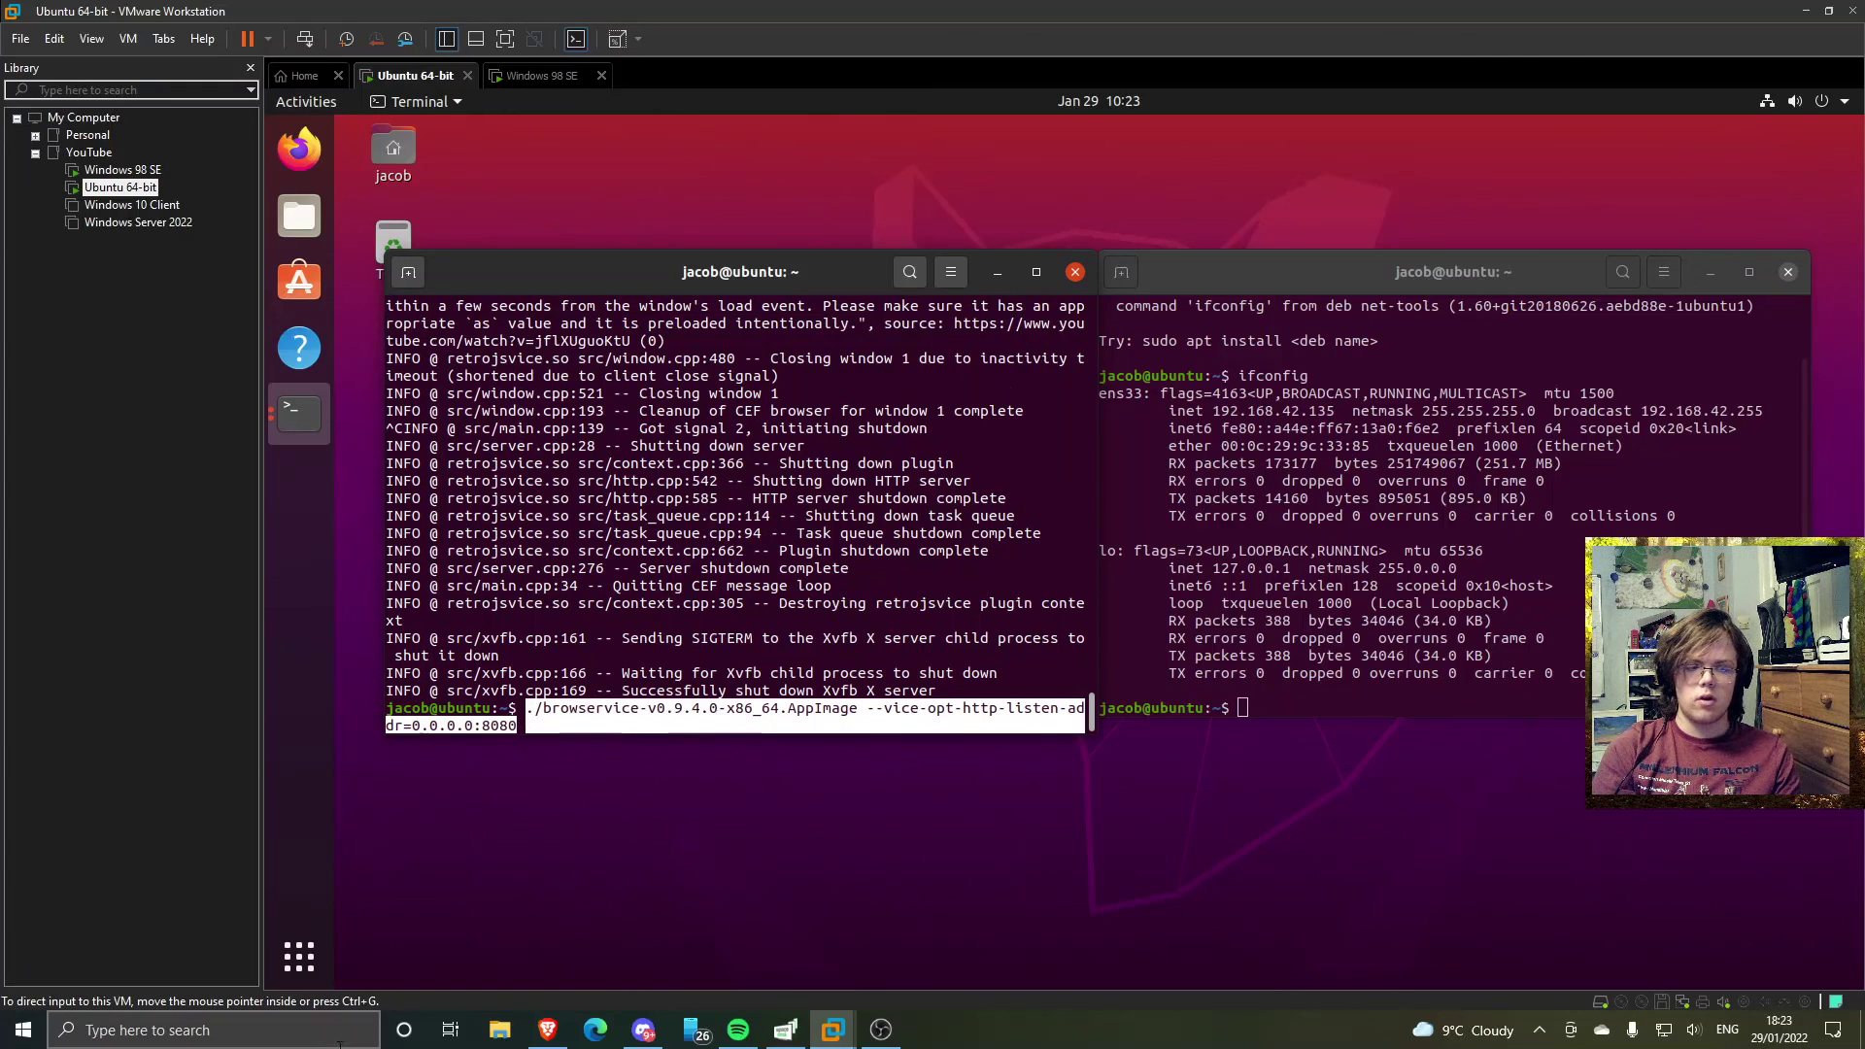
# - Open Notepad on the host computer, outside the virtual machines
pyautogui.click(26, 1017)
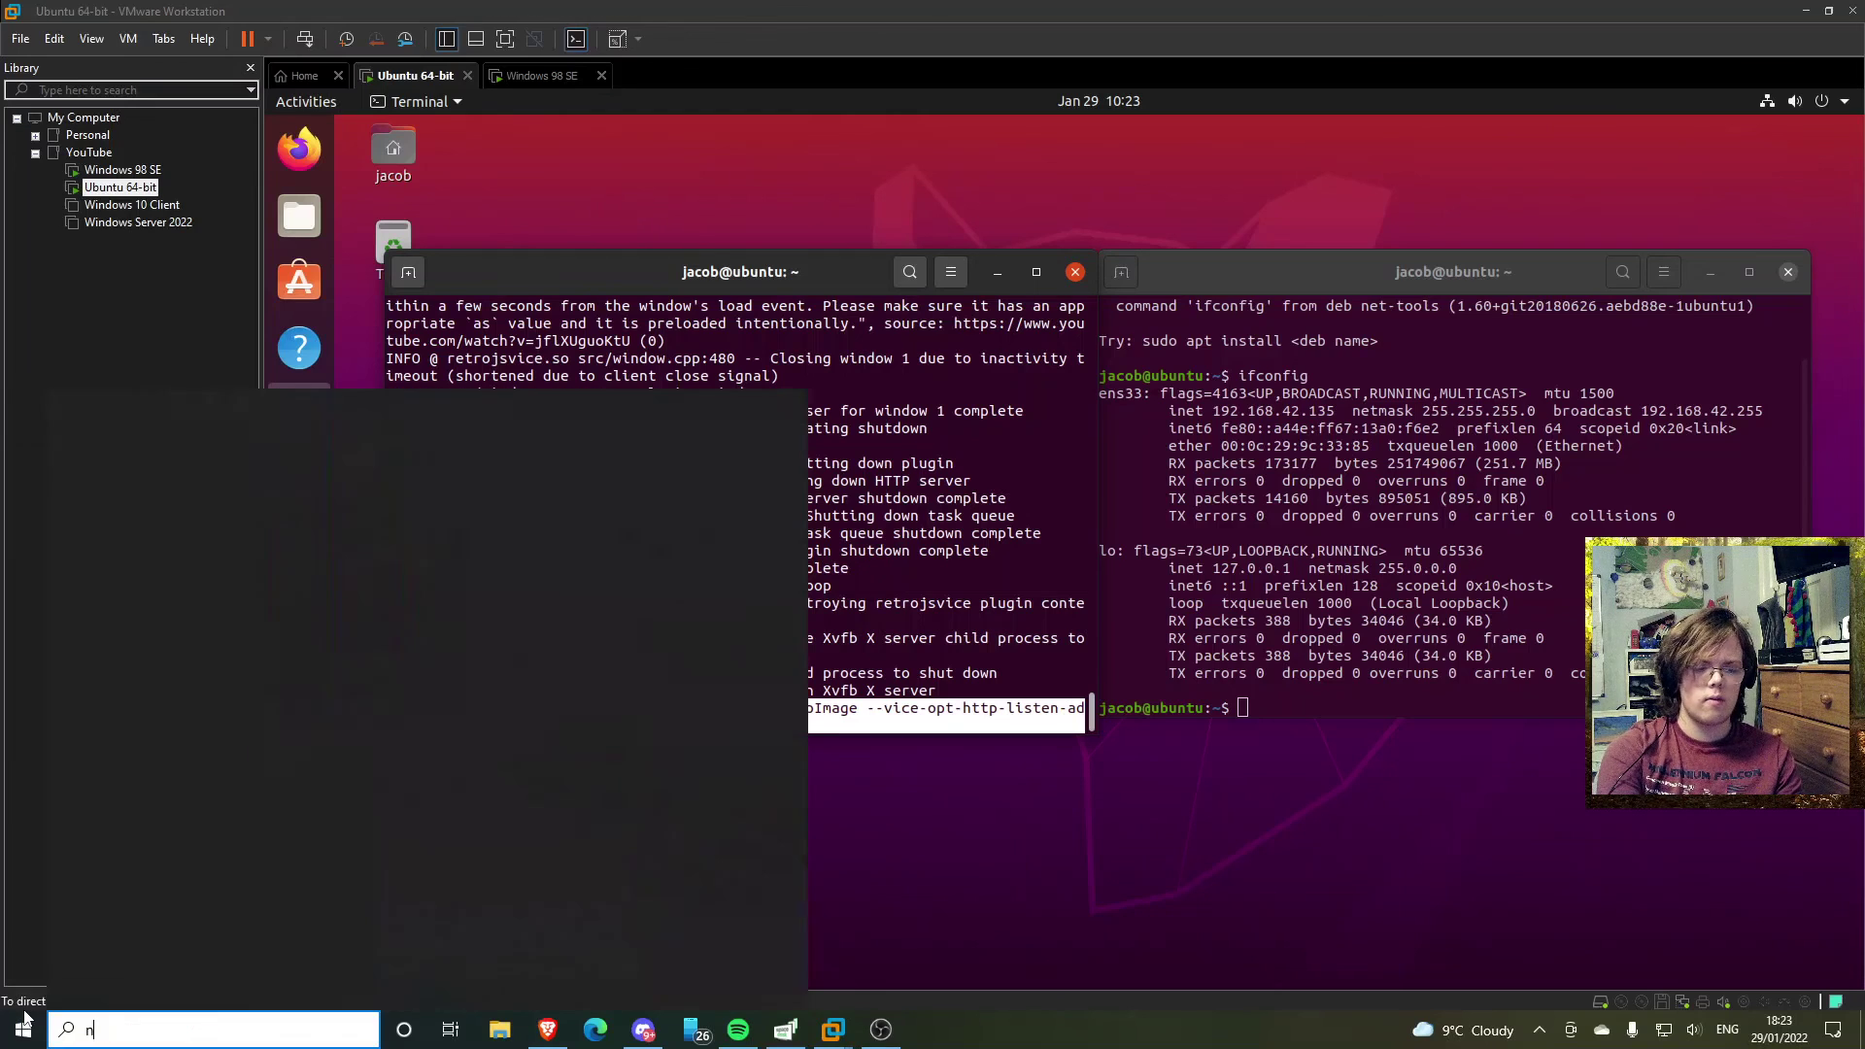
pyautogui.write('notp')
pyautogui.press('BackSpace')
pyautogui.write('epad')
pyautogui.press('Return')
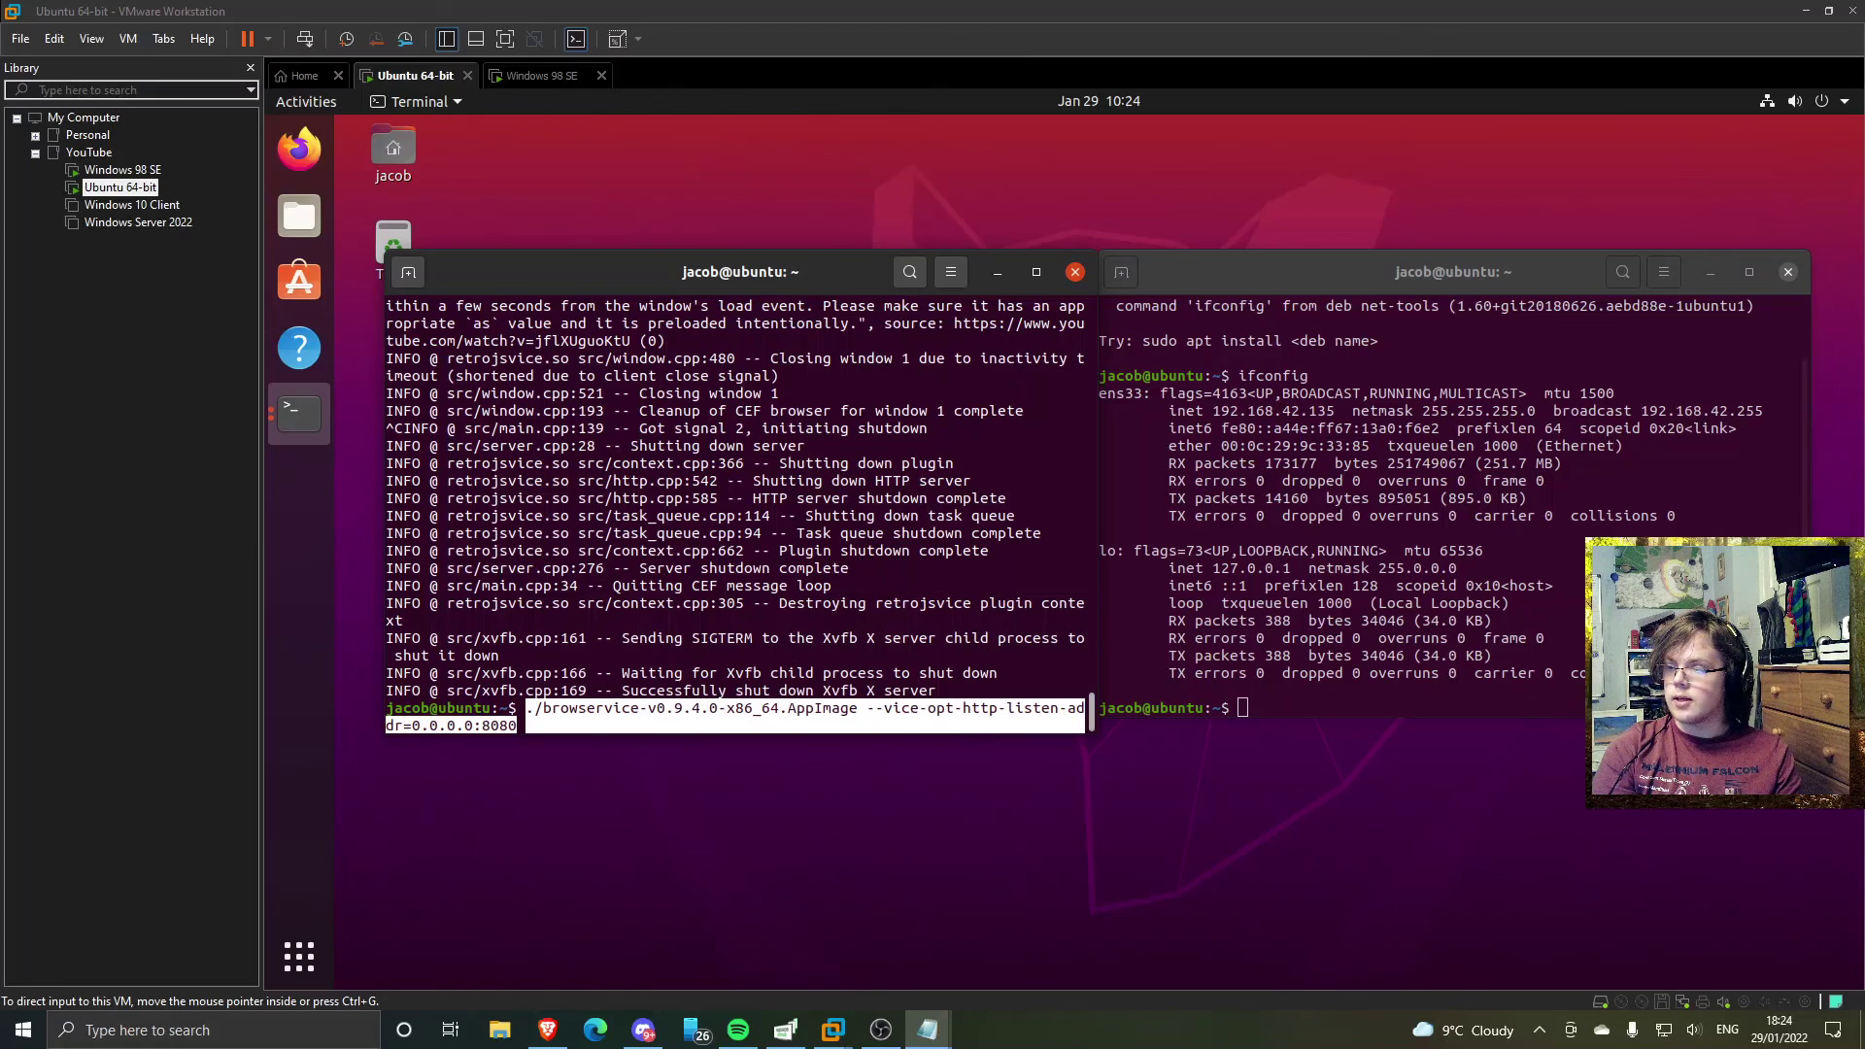
# - Return to the Ubuntu VM in VMware Workstation and close both terminal windows
pyautogui.hotkey('alt', 'Tab')
pyautogui.click(808, 495)
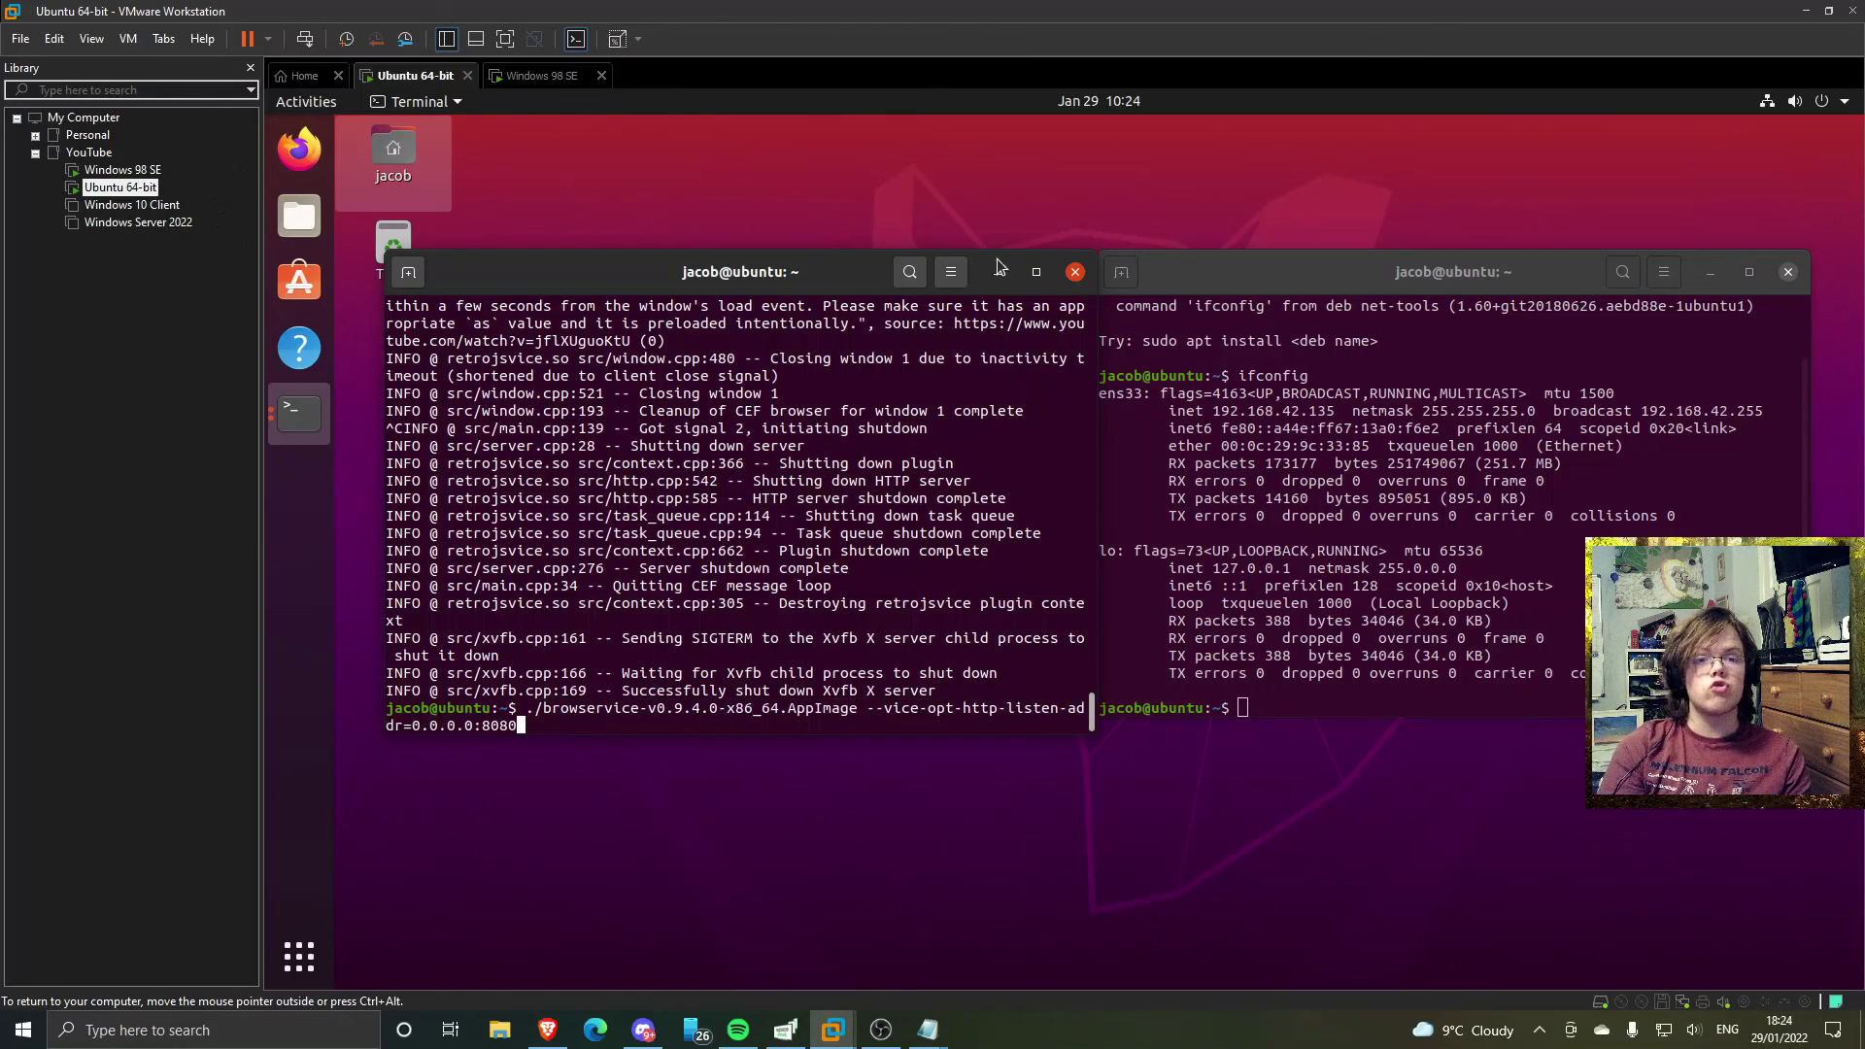
pyautogui.click(1075, 272)
pyautogui.click(1786, 272)
# - Shut down the Windows 98 SE VM from within its own operating system
pyautogui.click(541, 75)
pyautogui.click(508, 969)
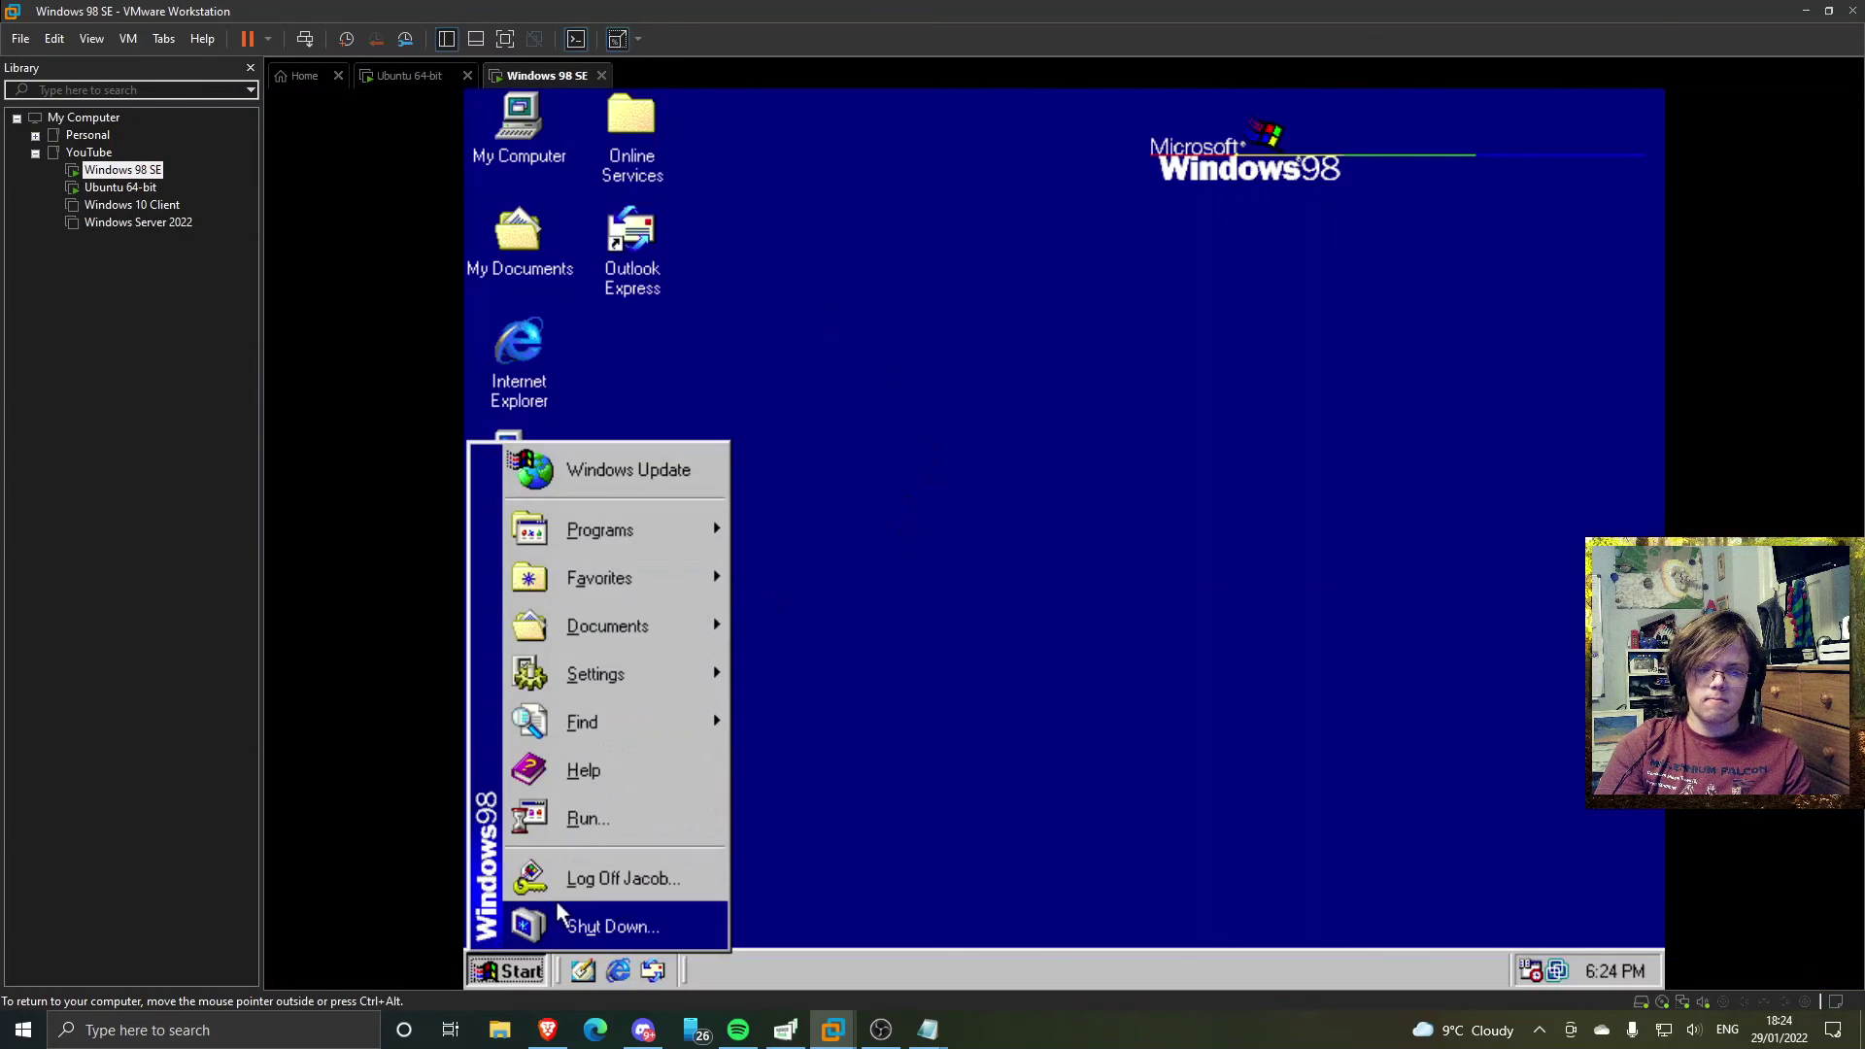
pyautogui.click(621, 924)
pyautogui.click(973, 470)
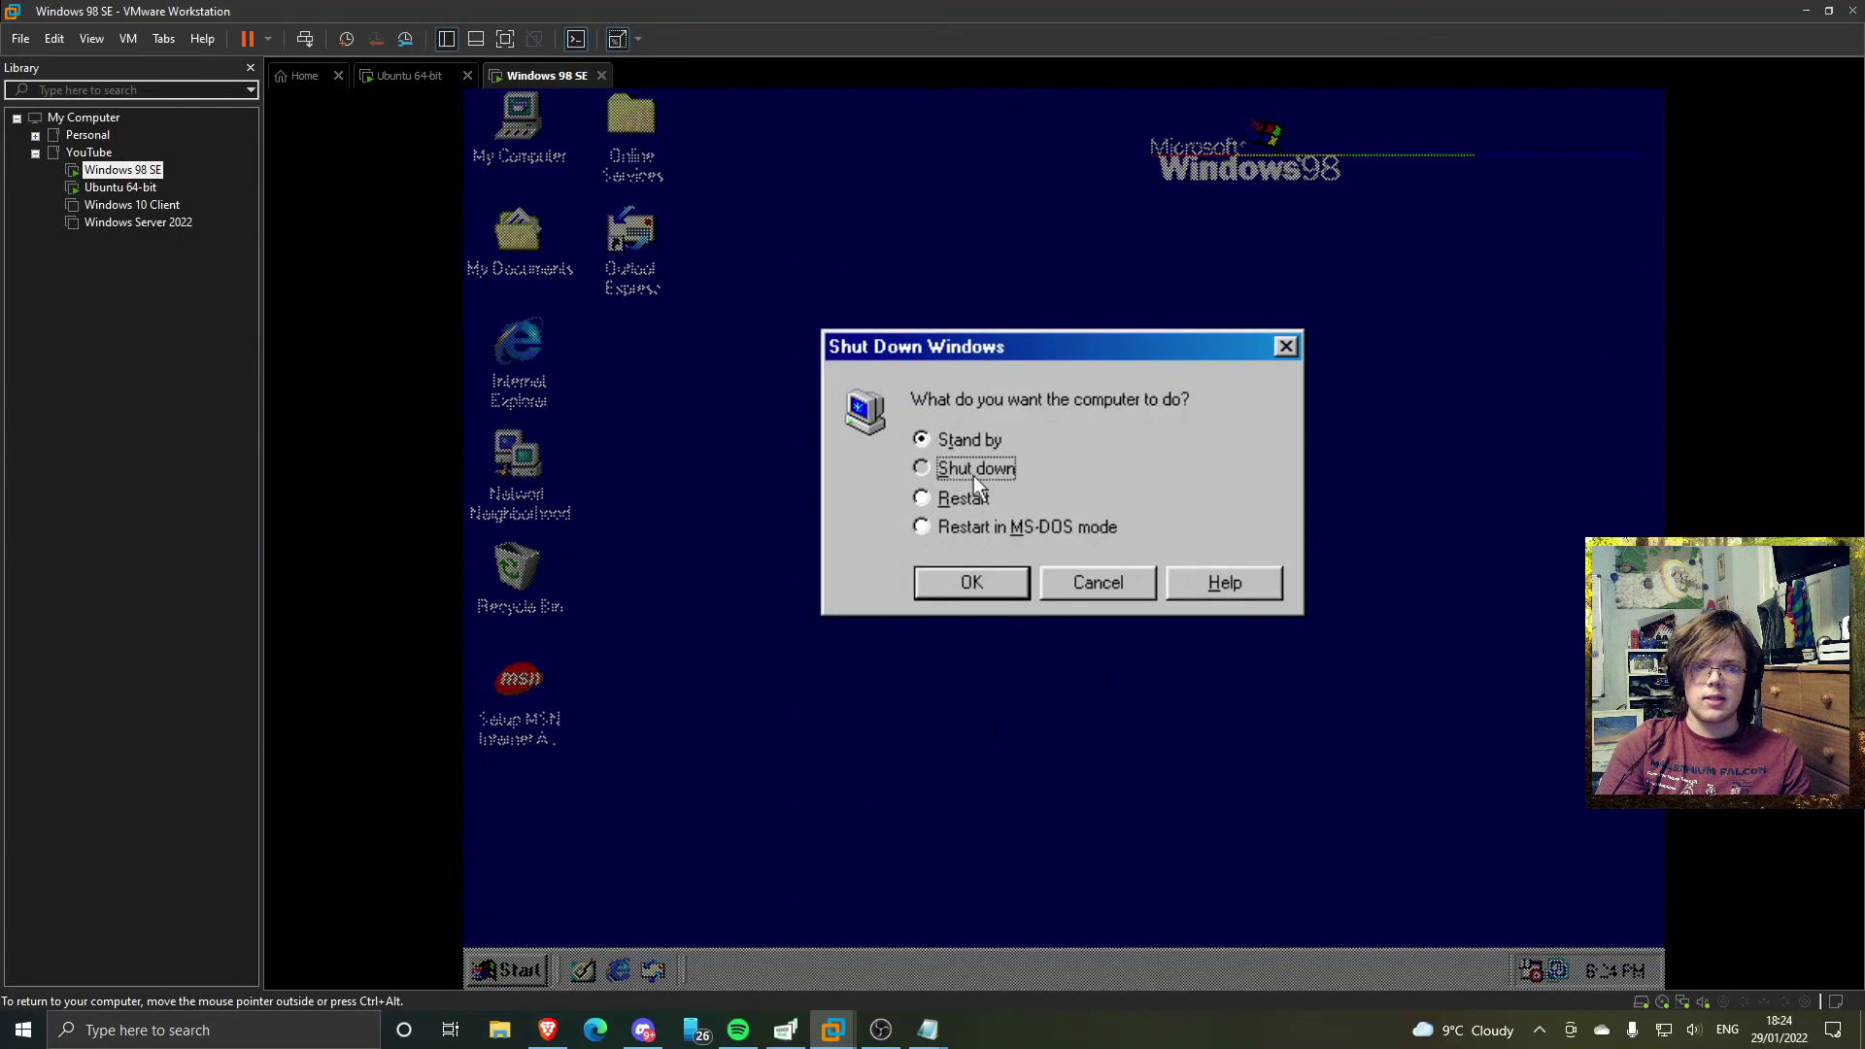
pyautogui.click(979, 584)
# - Power off the Ubuntu VM from within its own operating system, dismissing the Removable Devices hint
pyautogui.click(437, 83)
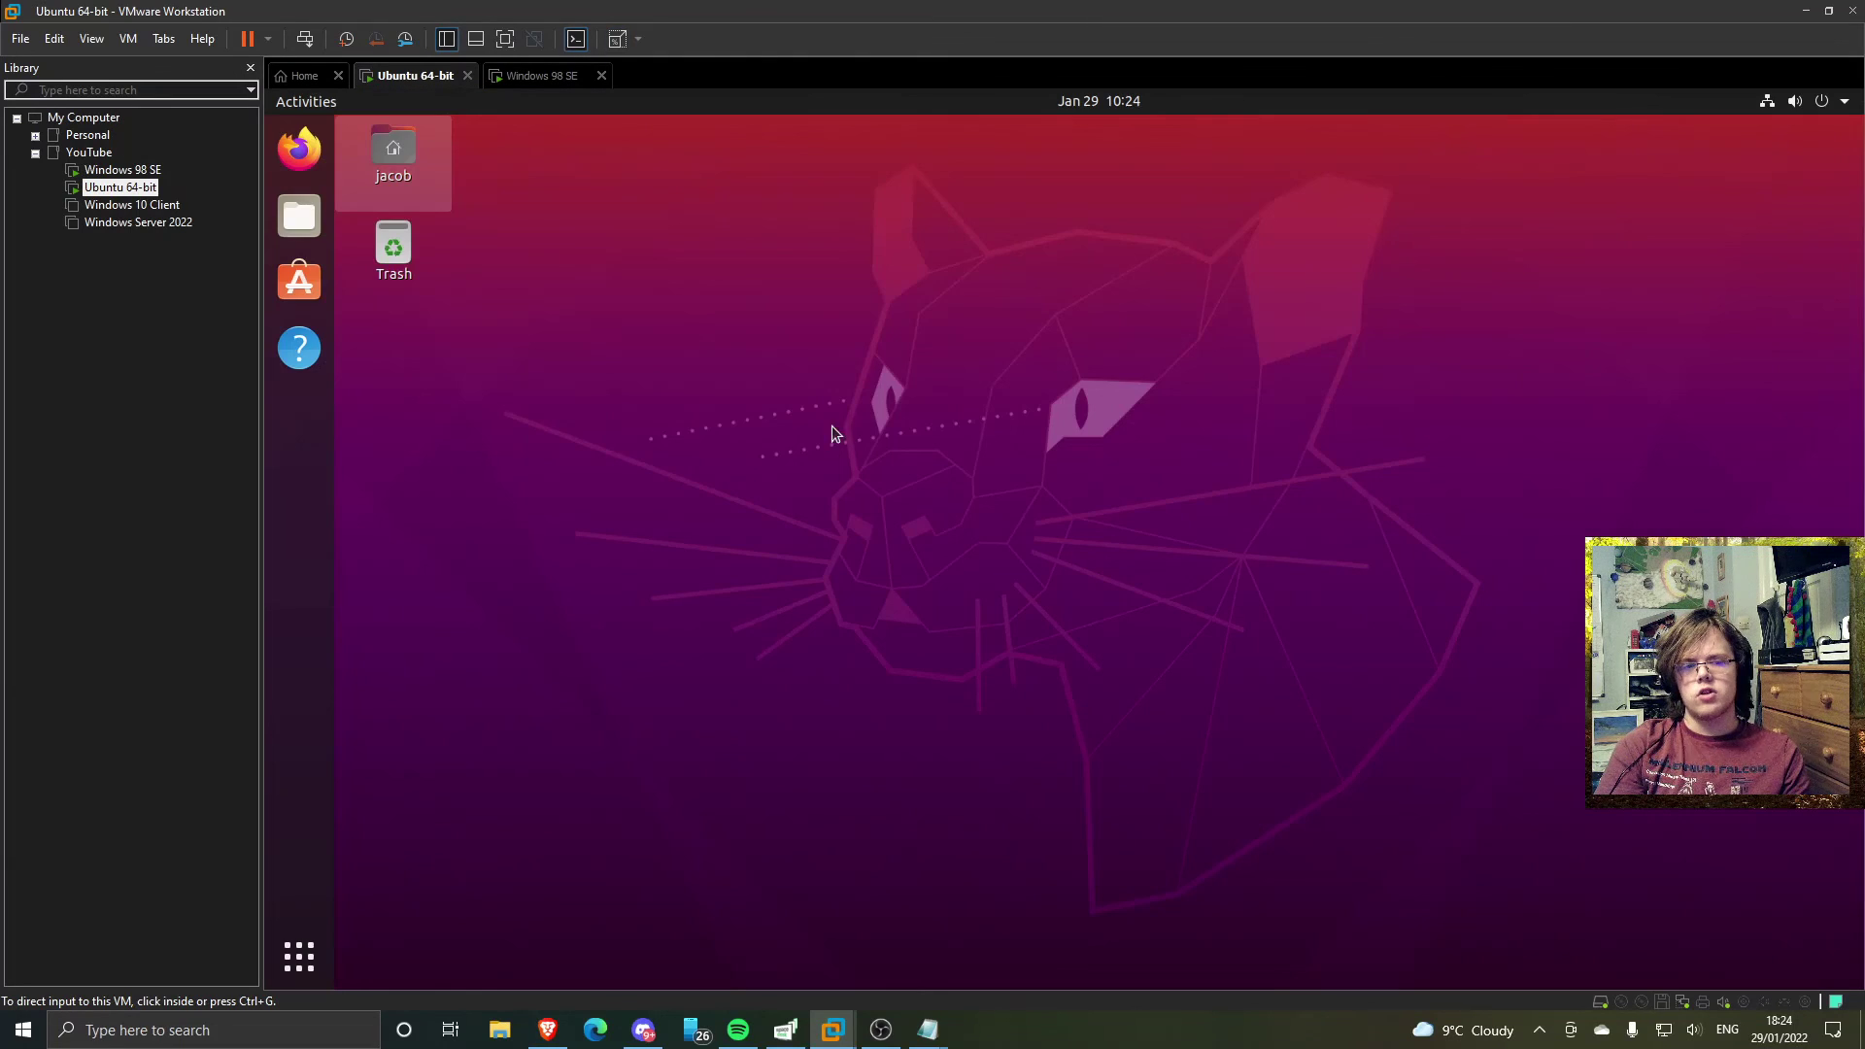
pyautogui.click(1845, 102)
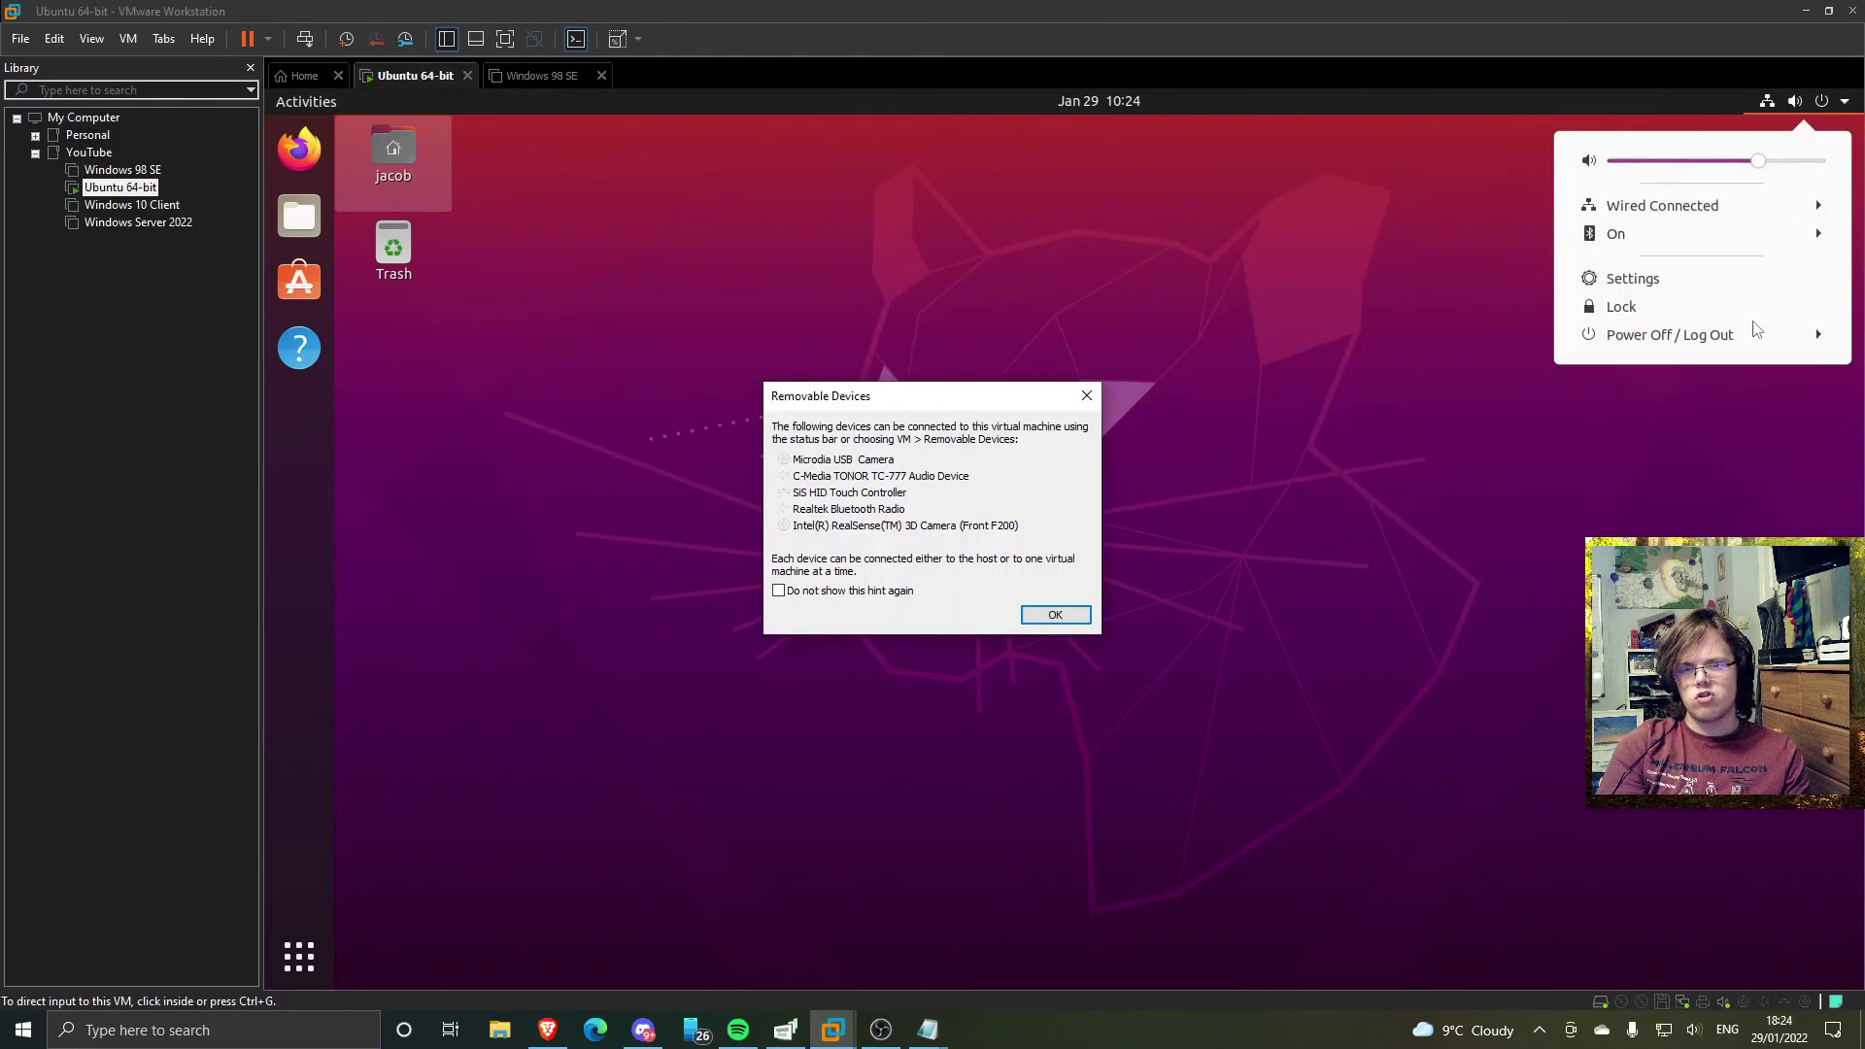
pyautogui.click(1086, 396)
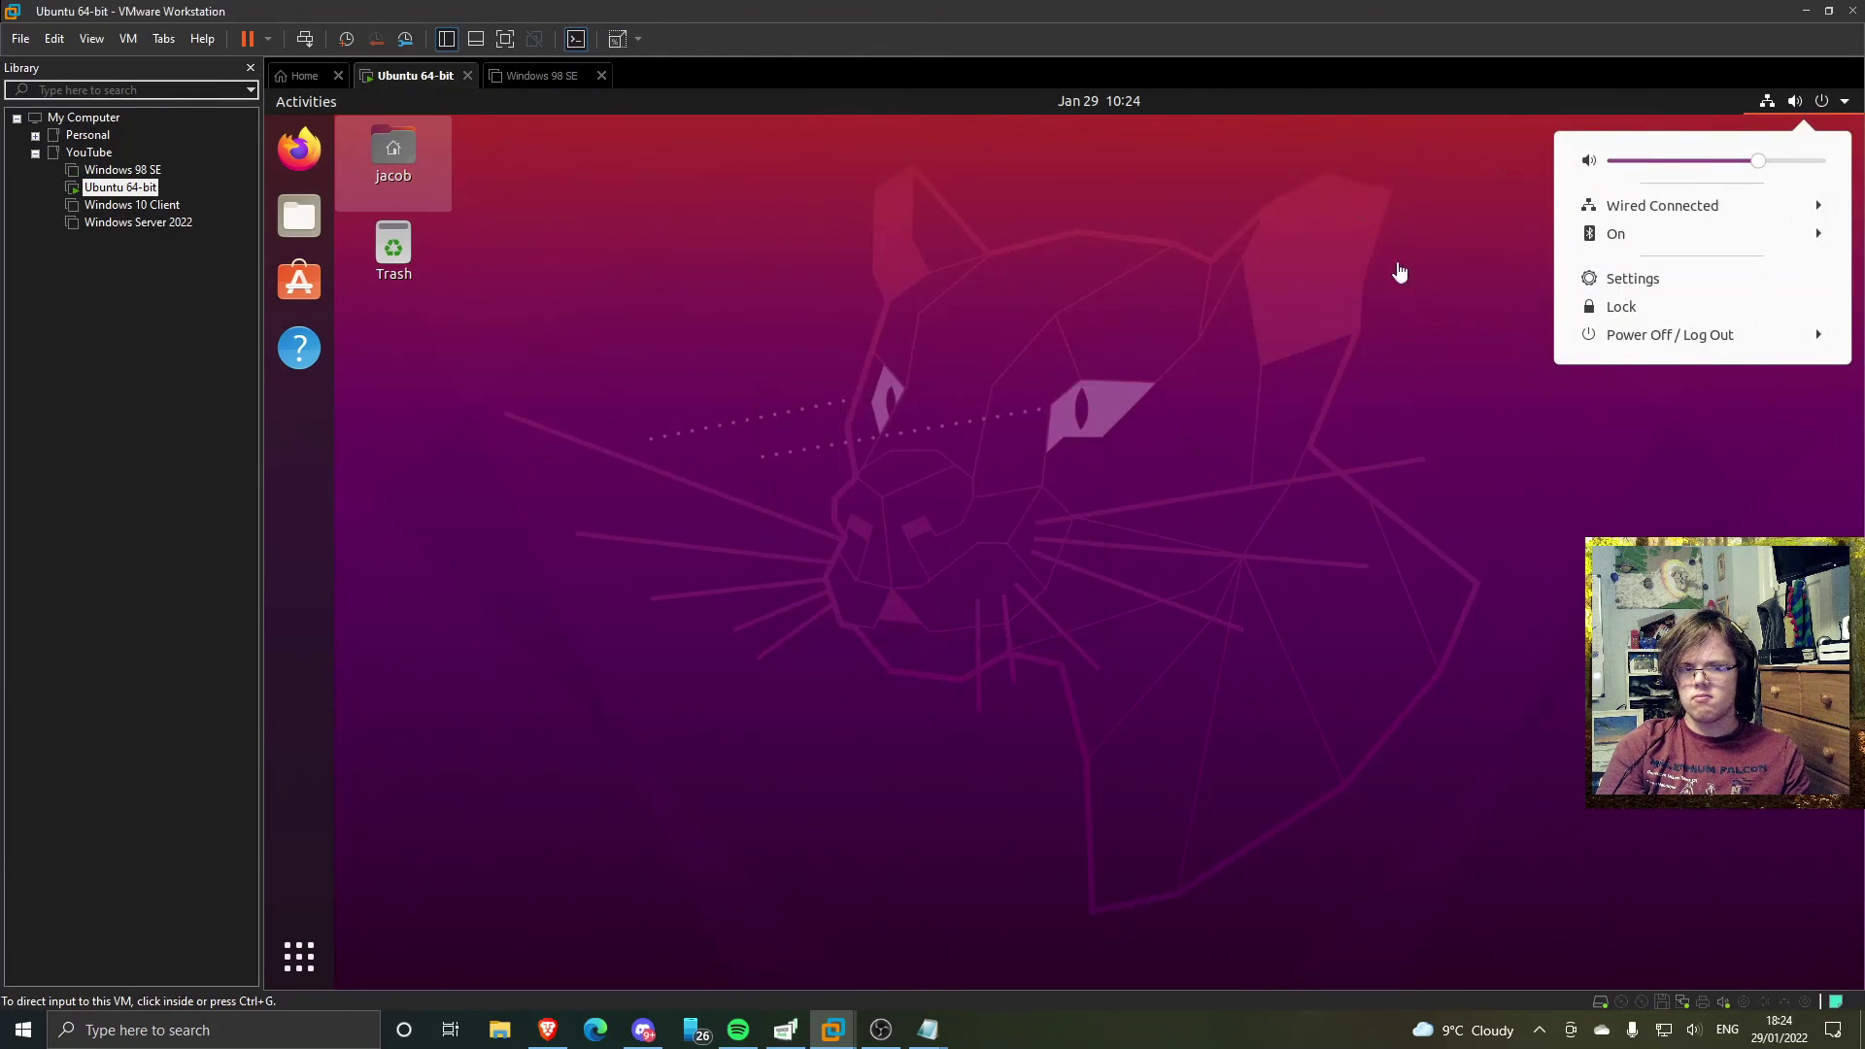
pyautogui.click(1670, 337)
pyautogui.click(1662, 437)
pyautogui.click(1222, 598)
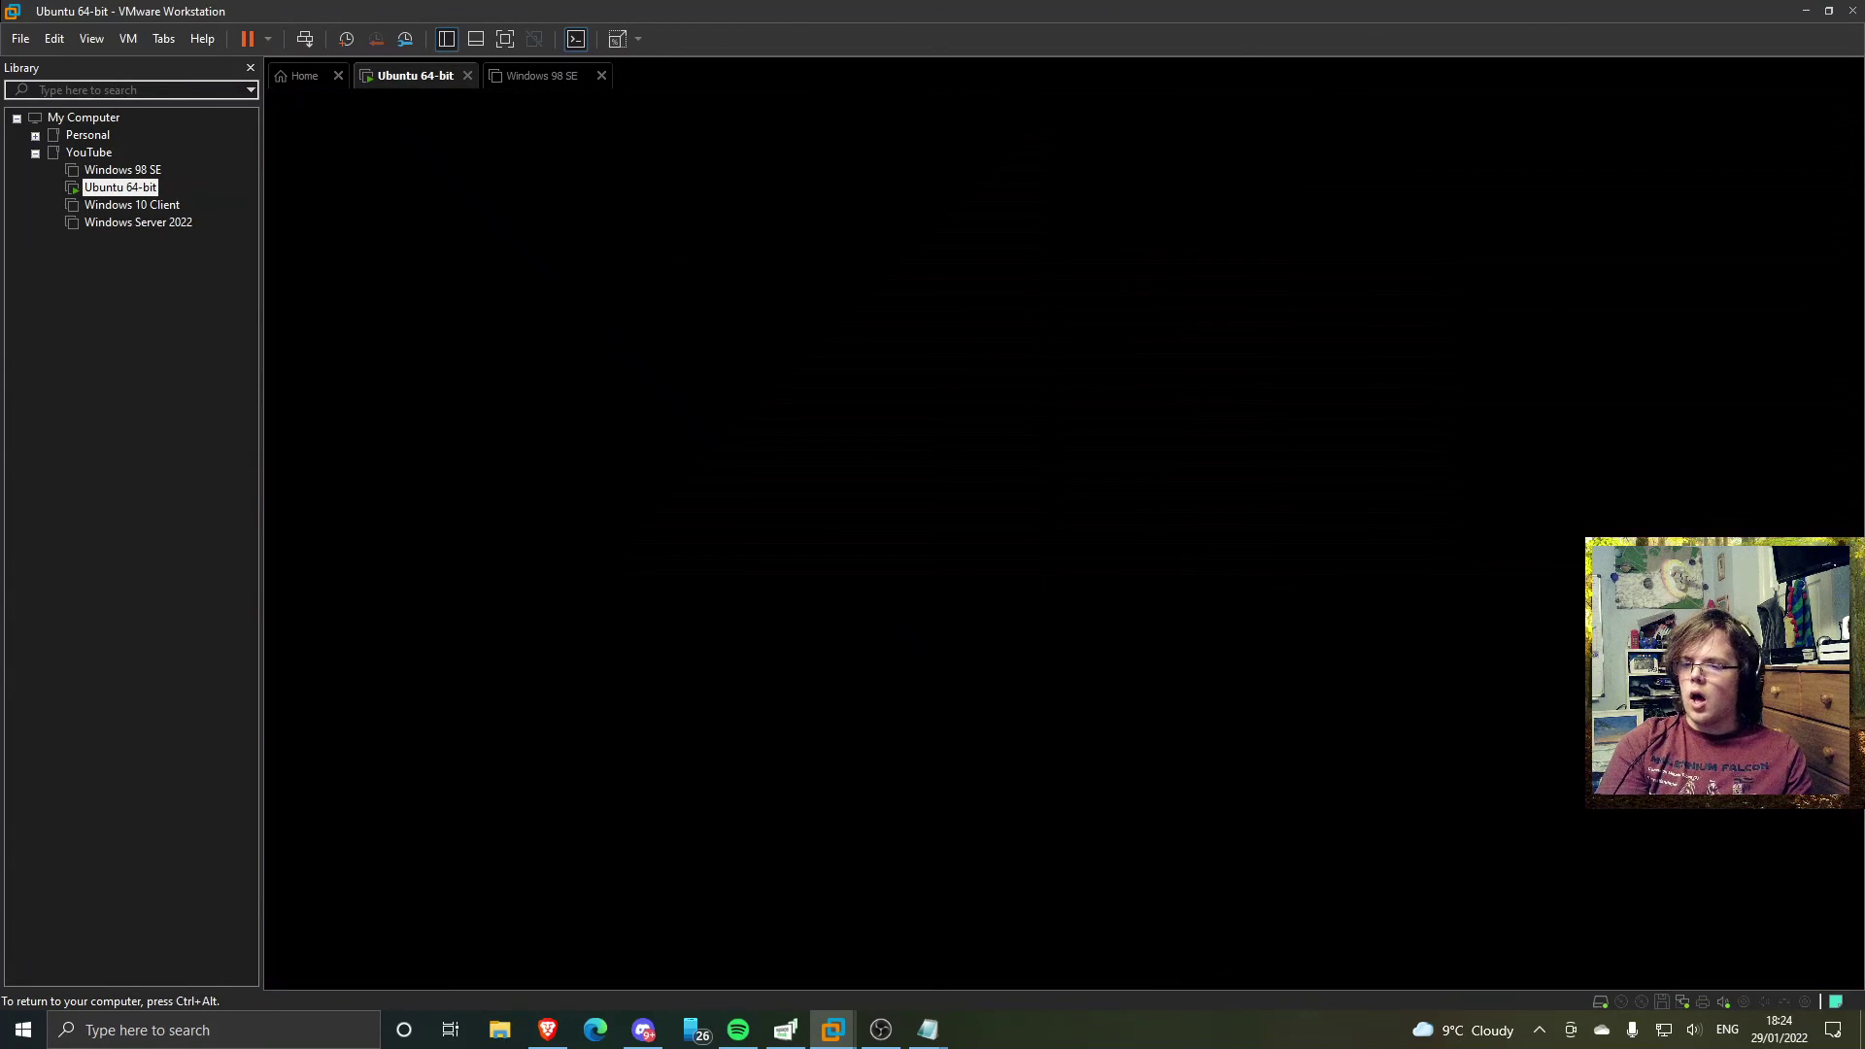